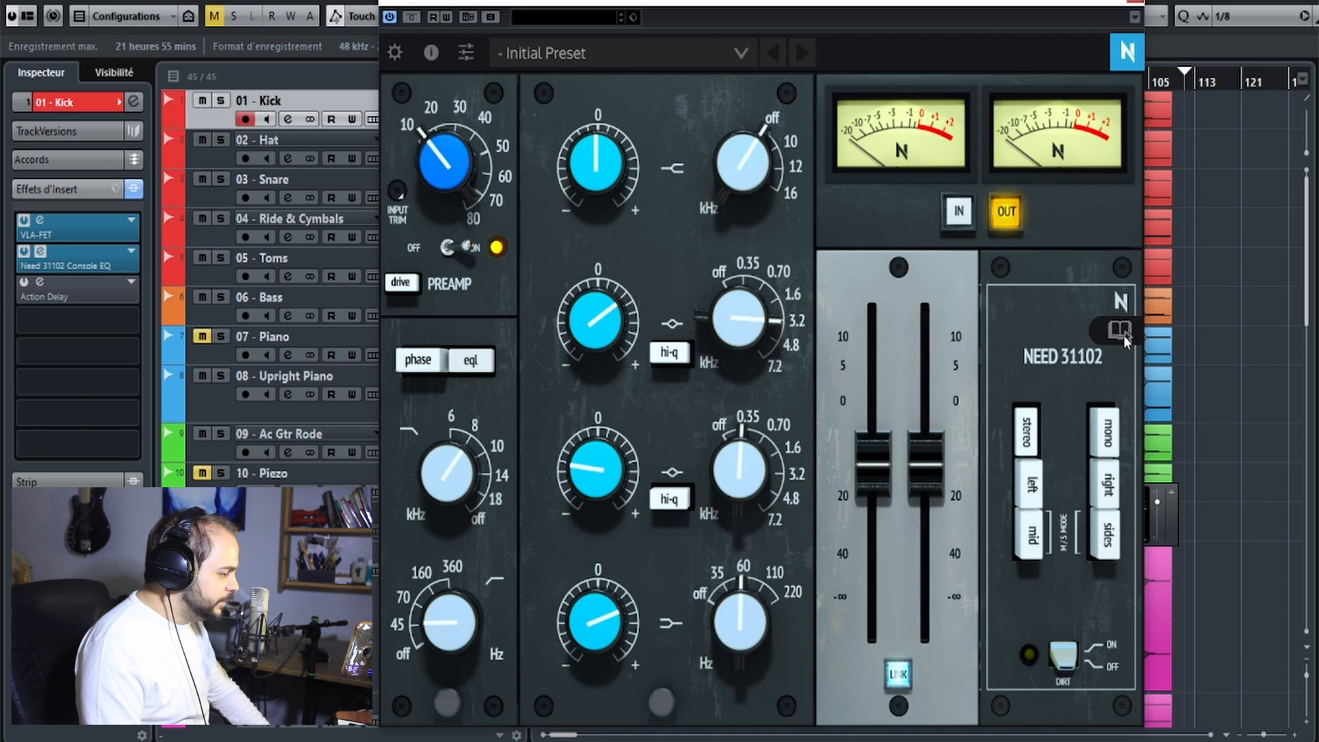
- Try the preamp drive and eql switches on the Need 31102, returning each to its original state
click(1120, 331)
click(1129, 100)
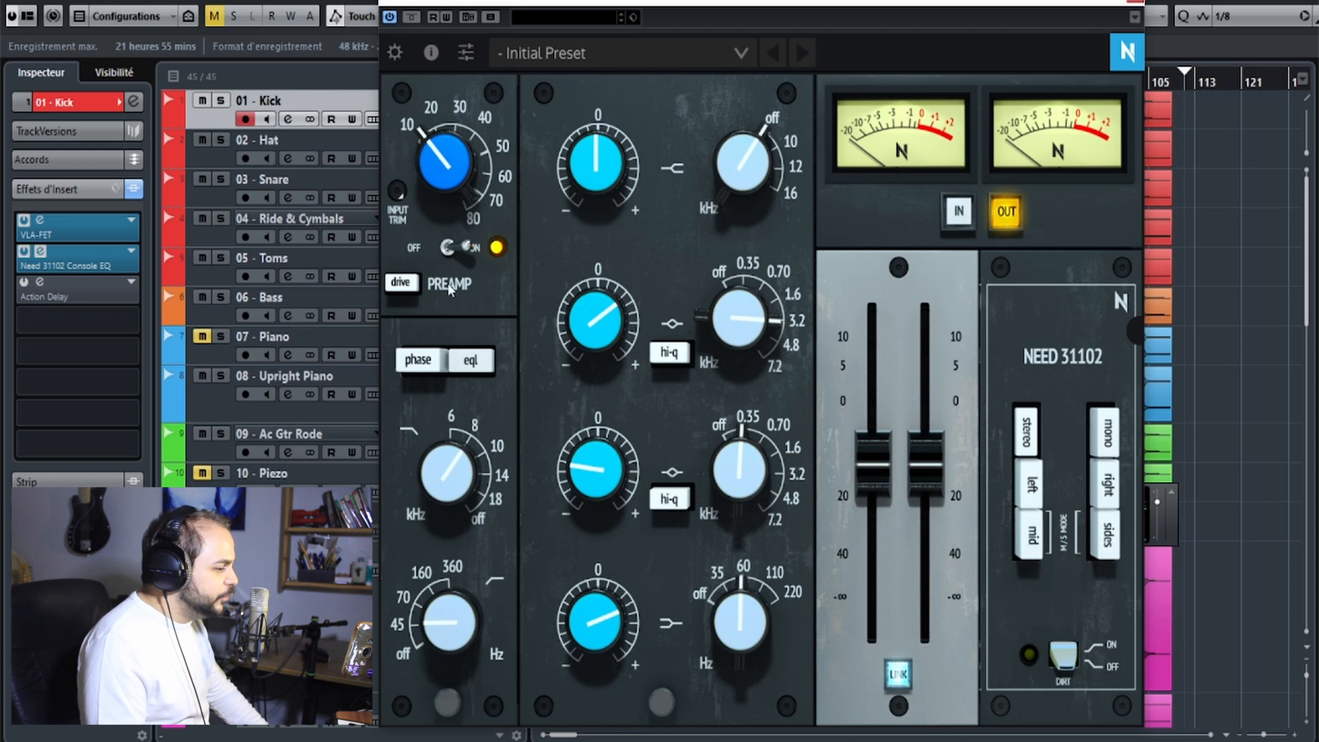
click(405, 283)
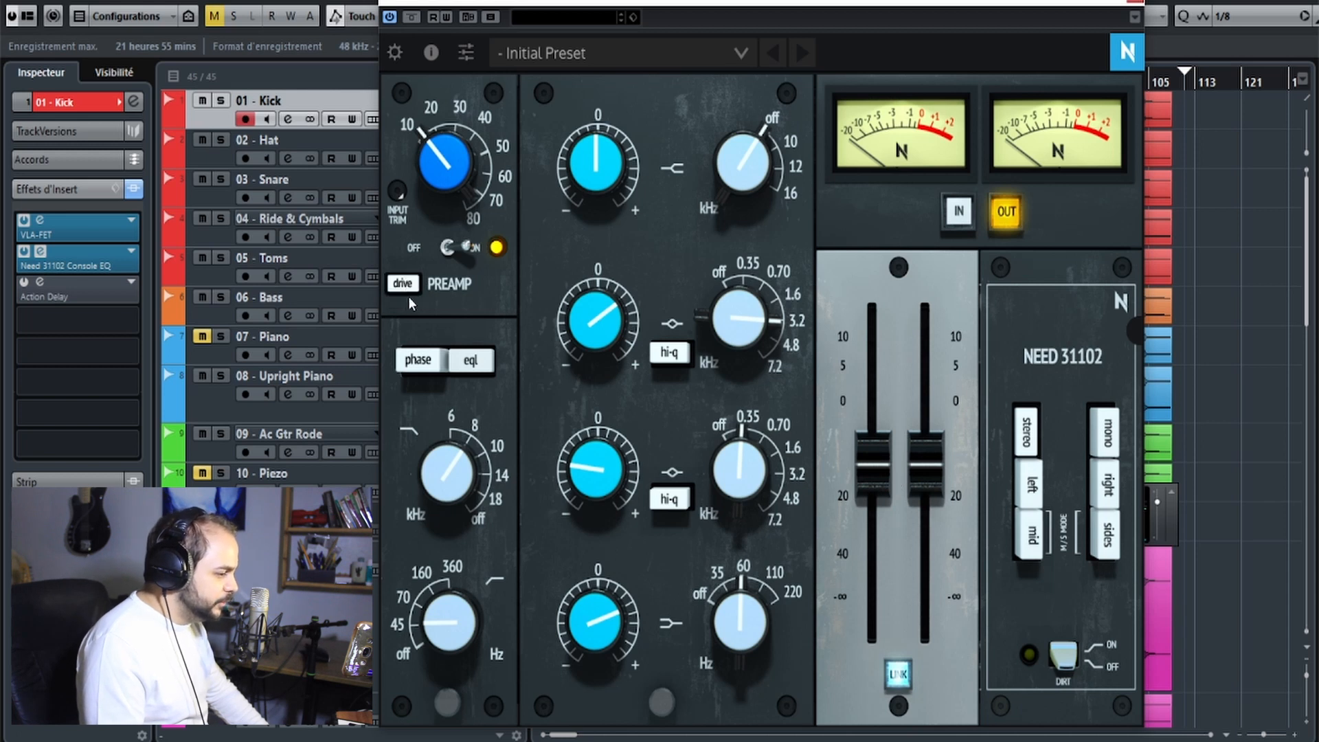
click(408, 290)
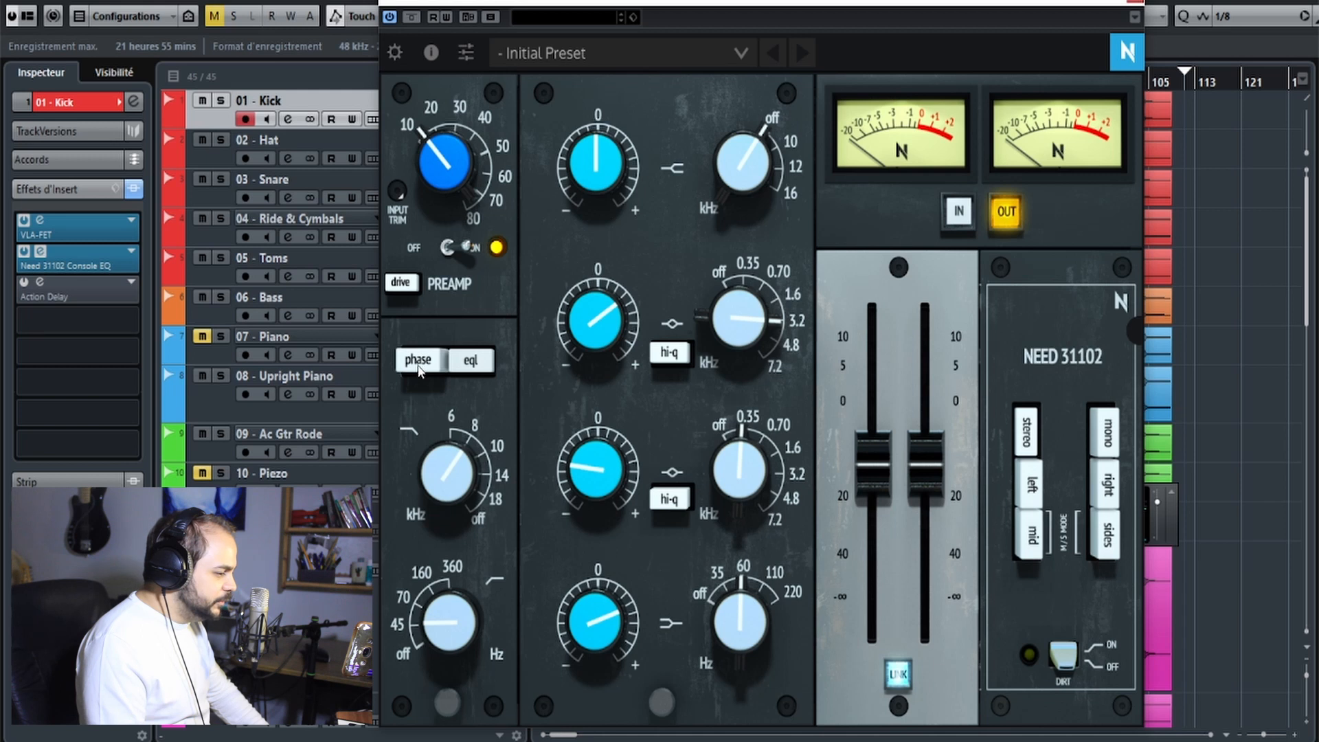
click(470, 362)
click(470, 363)
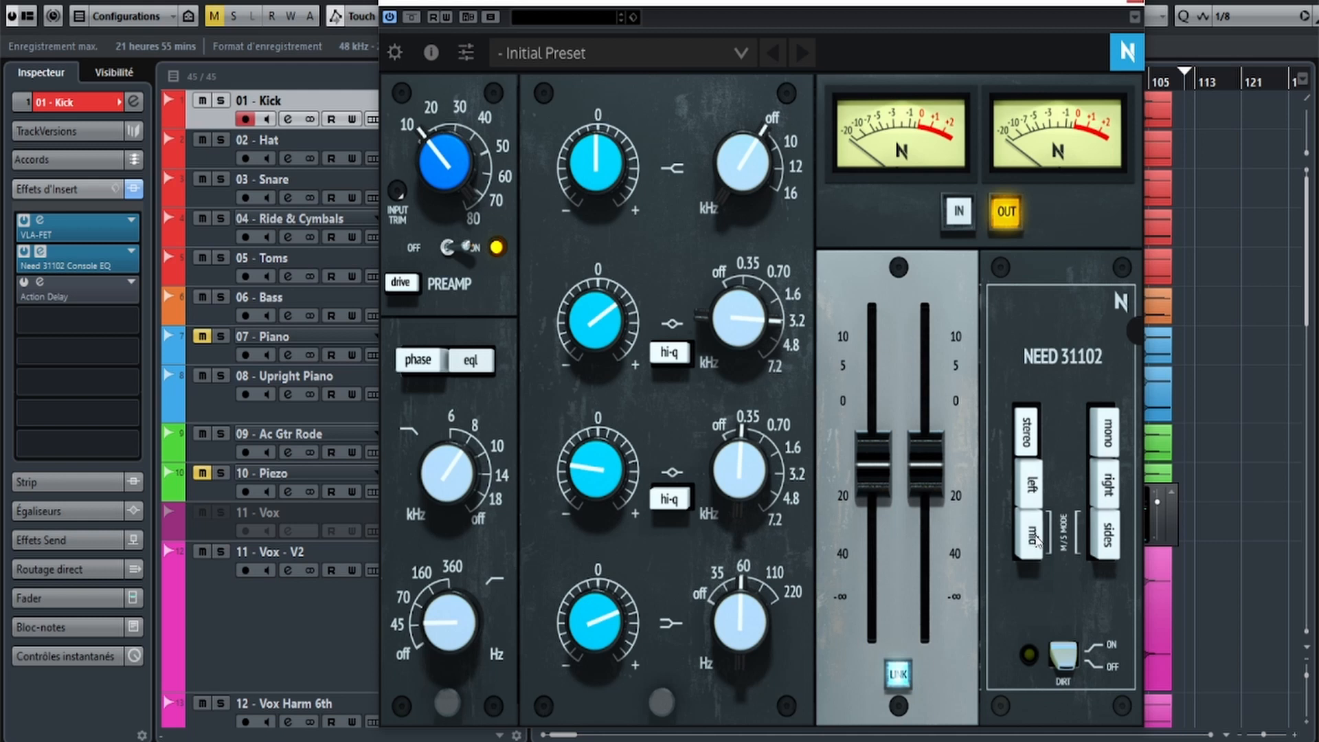
- Try the mid and sides EQ modes and the Dirt switch, leaving the Need 31102 in stereo with Dirt unchanged
click(1038, 541)
click(1107, 542)
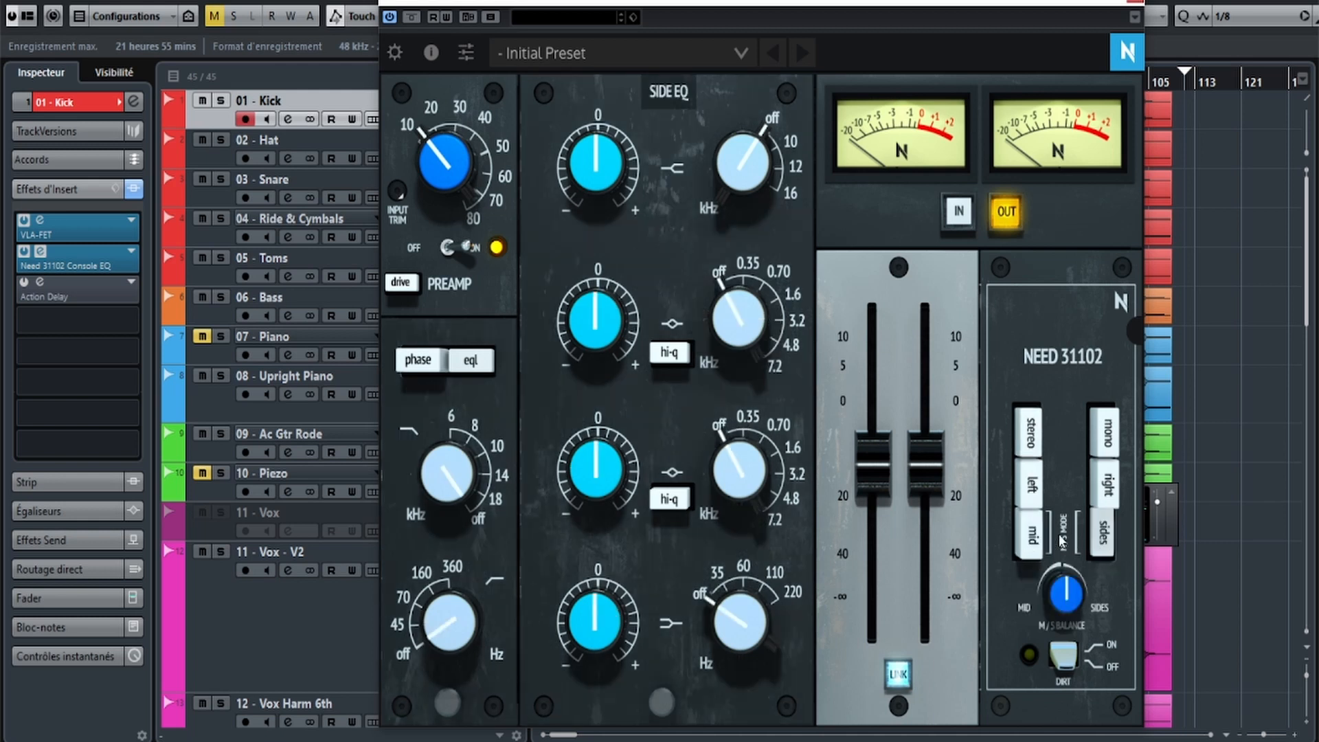
click(1041, 543)
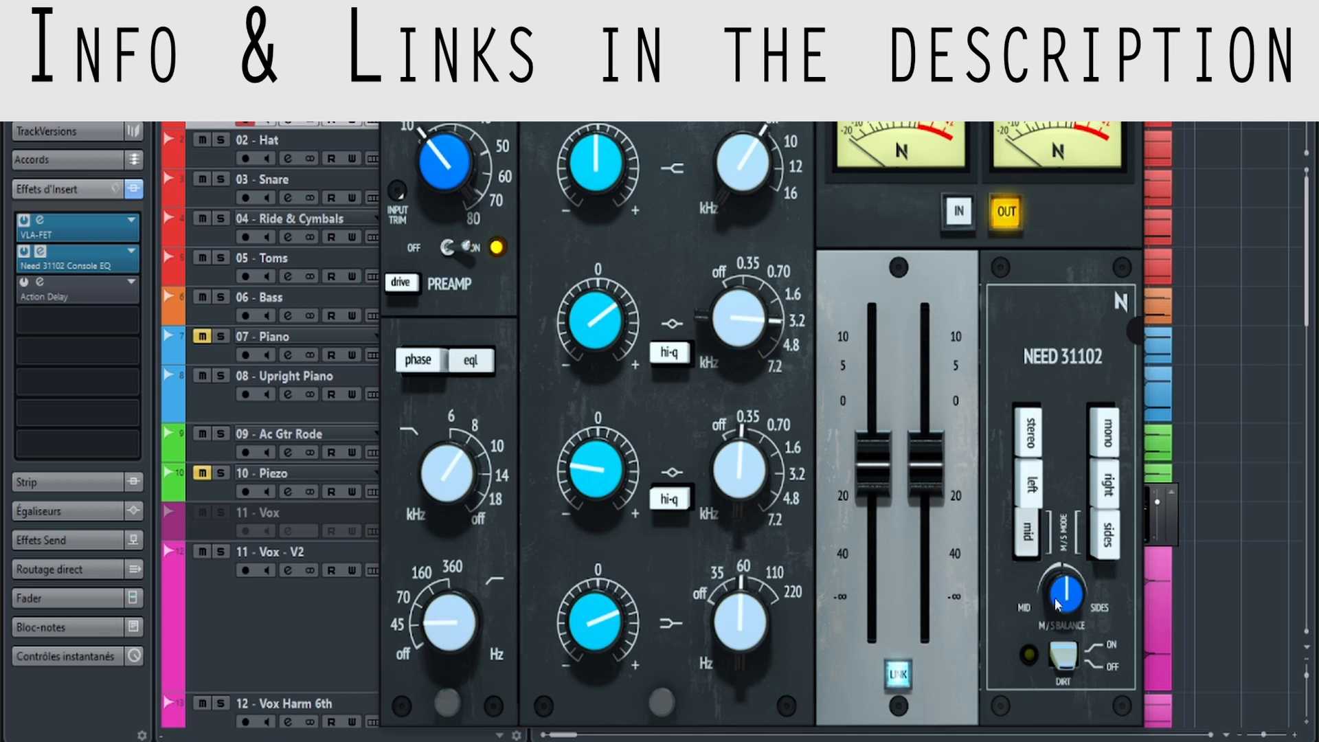
click(1108, 543)
click(1031, 444)
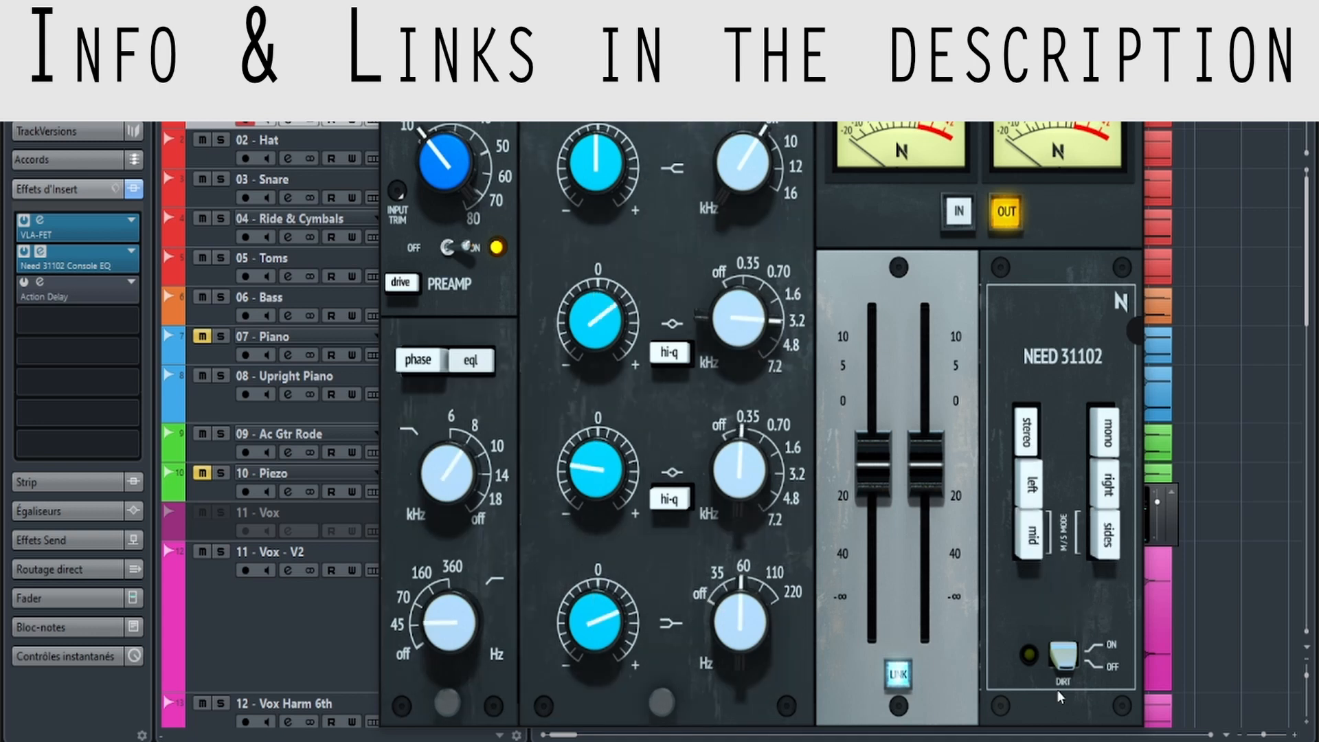
click(1062, 653)
click(1062, 652)
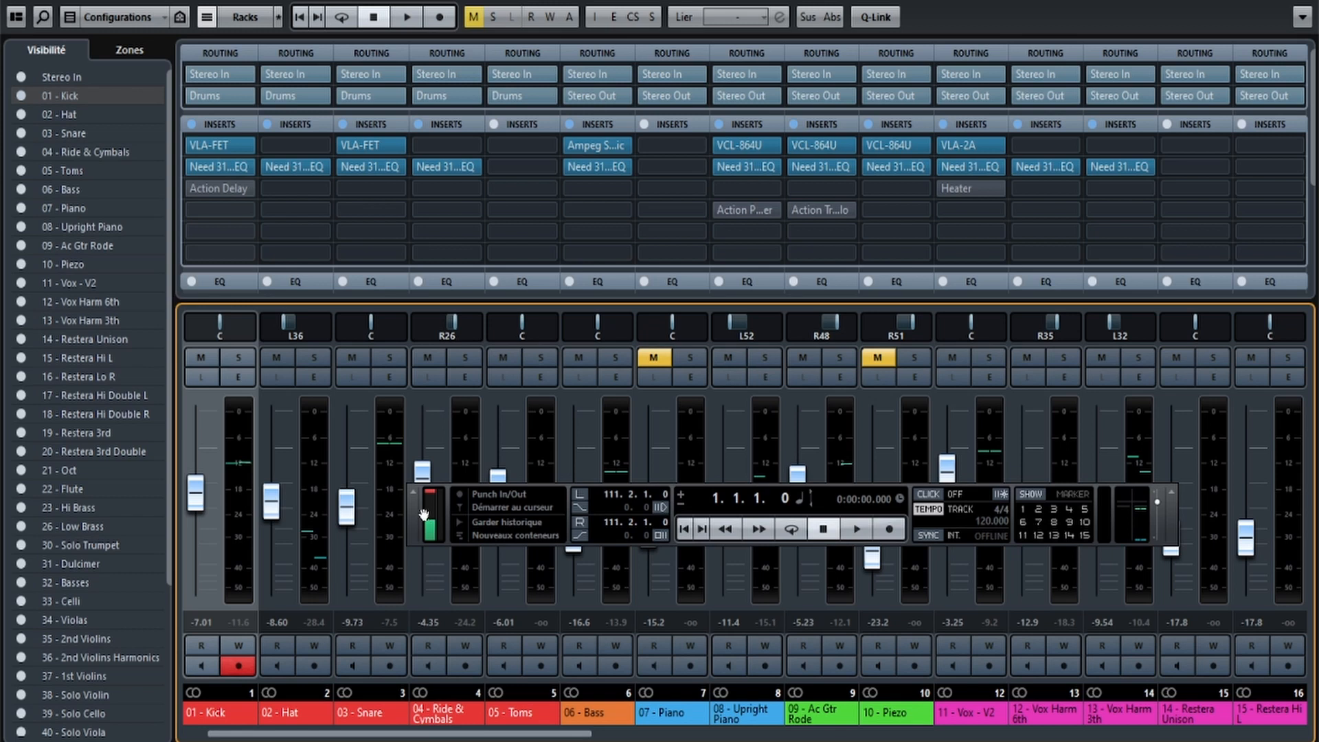
- Move the floating transport panel lower over the mixer's faders and enable Q-Link
drag(423, 514, 330, 562)
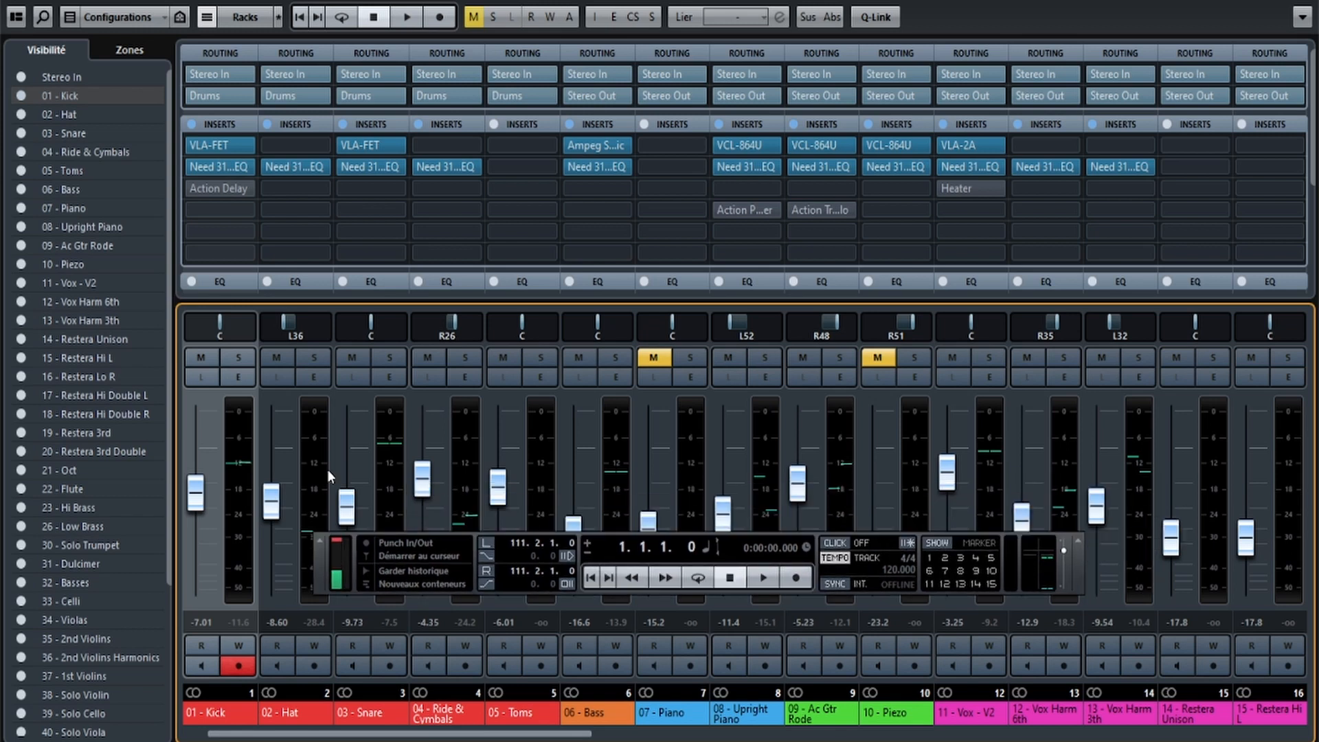
mouse_move(201, 169)
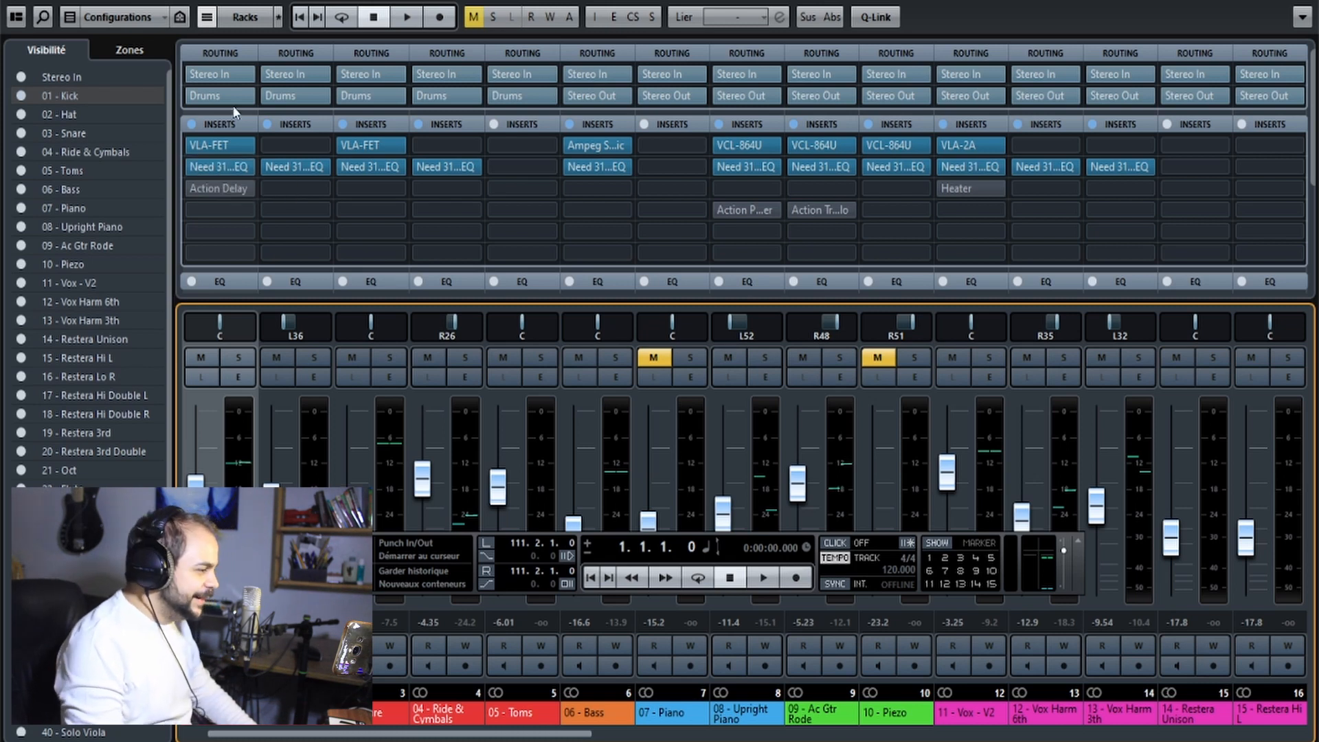
click(866, 15)
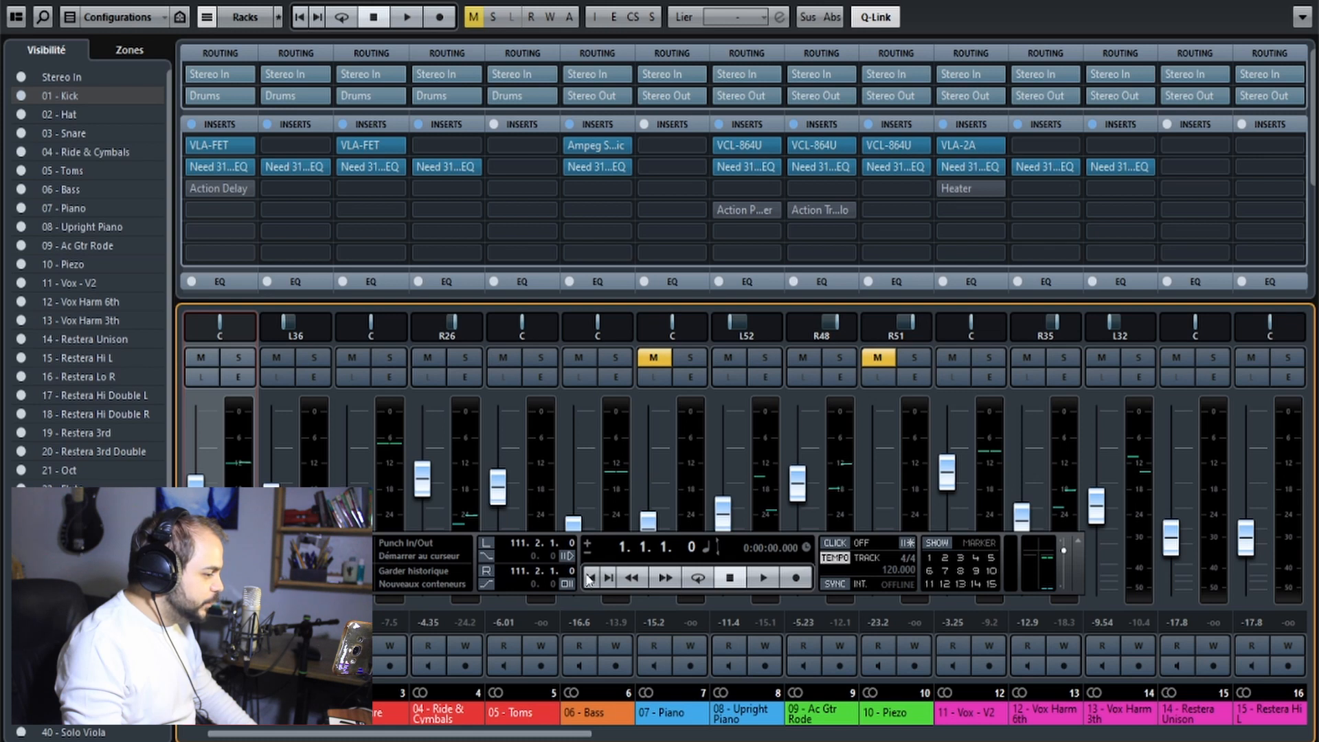
click(571, 553)
click(189, 175)
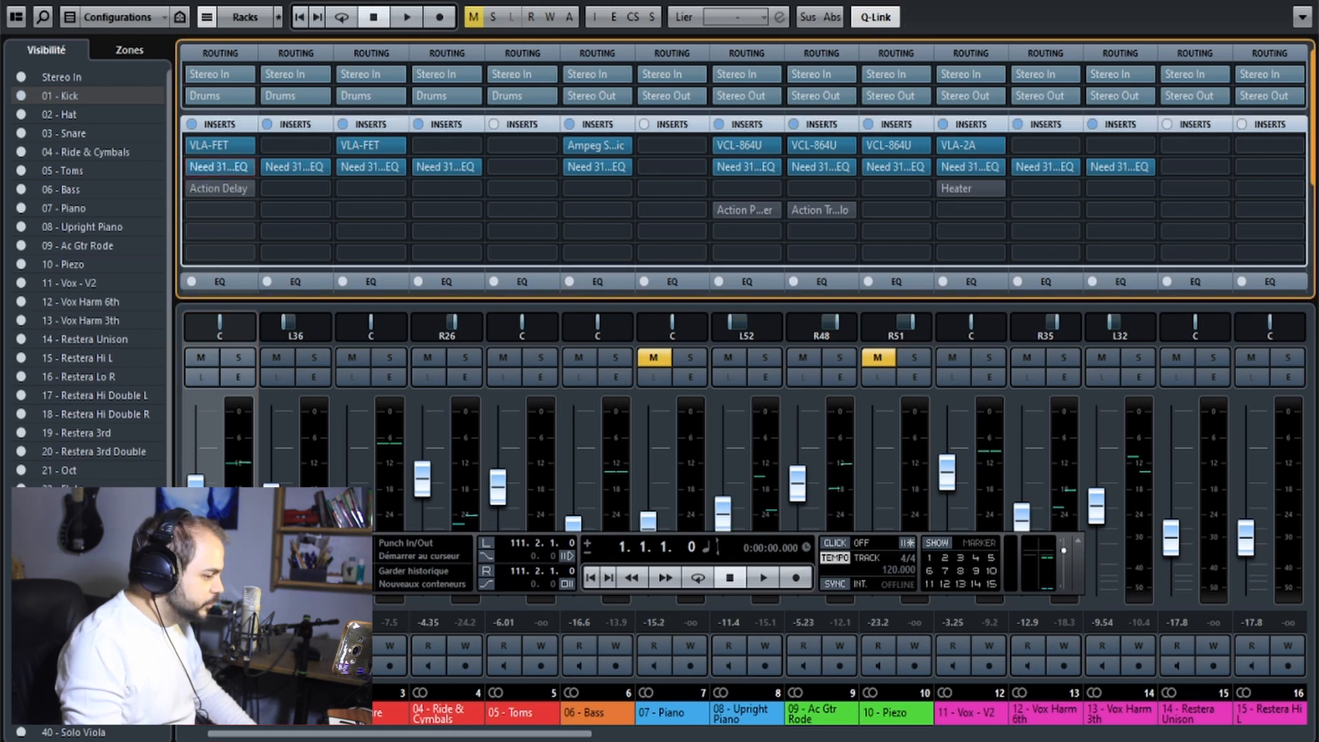
- Select all the tracks and bypass the Need 31102 EQ inserts across the linked mixer channels
drag(577, 734, 1271, 734)
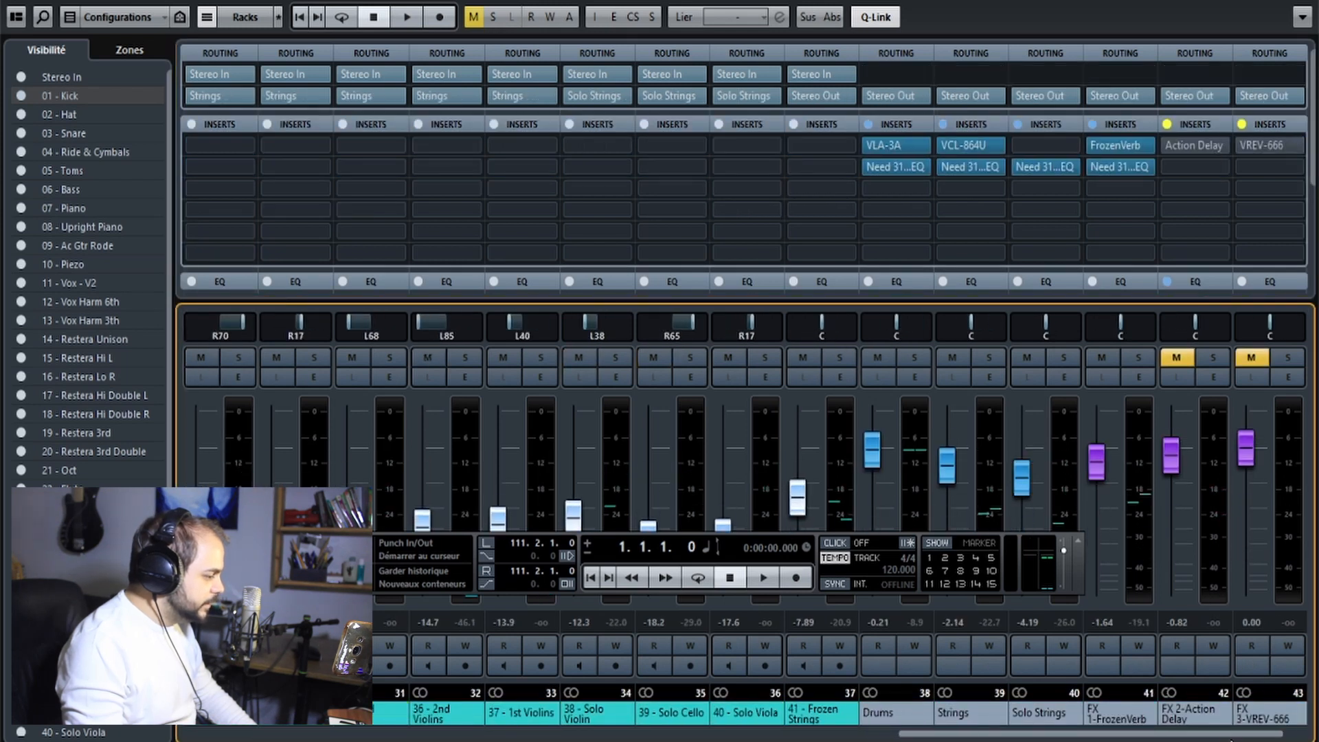
key(F3)
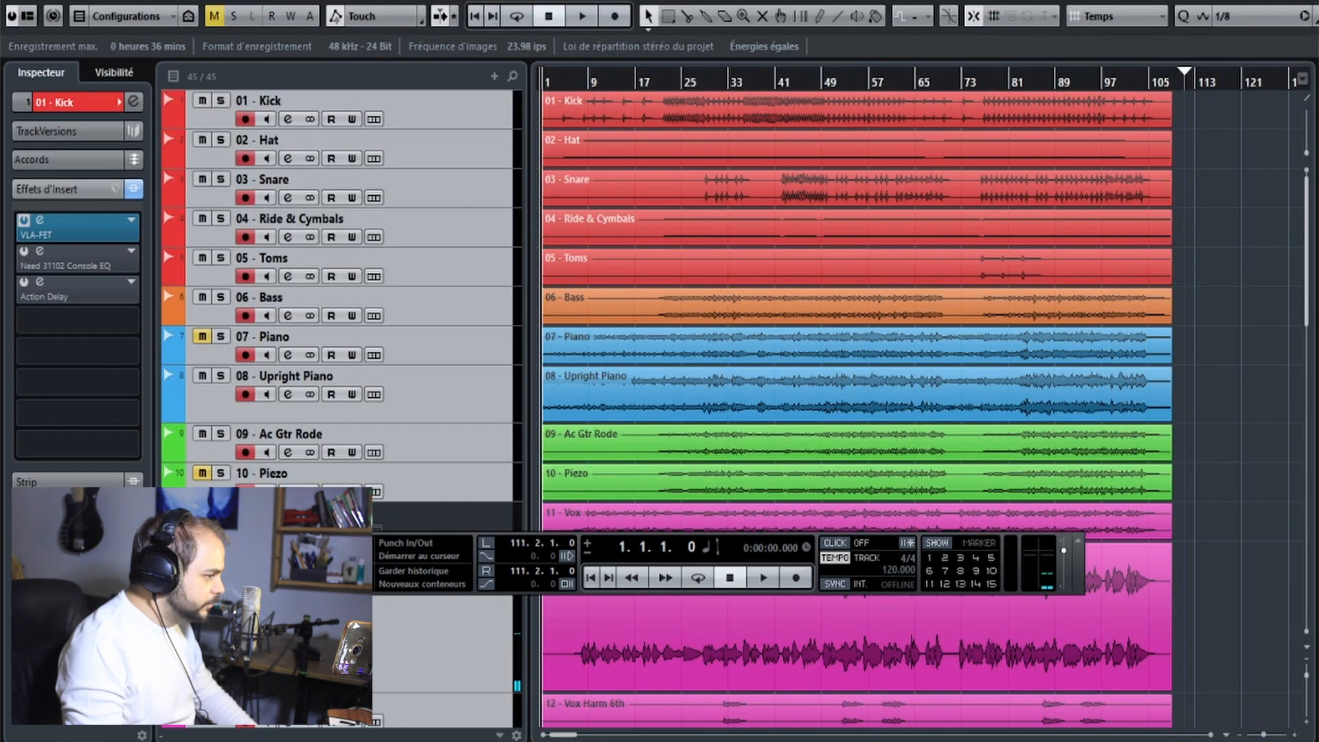
click(443, 132)
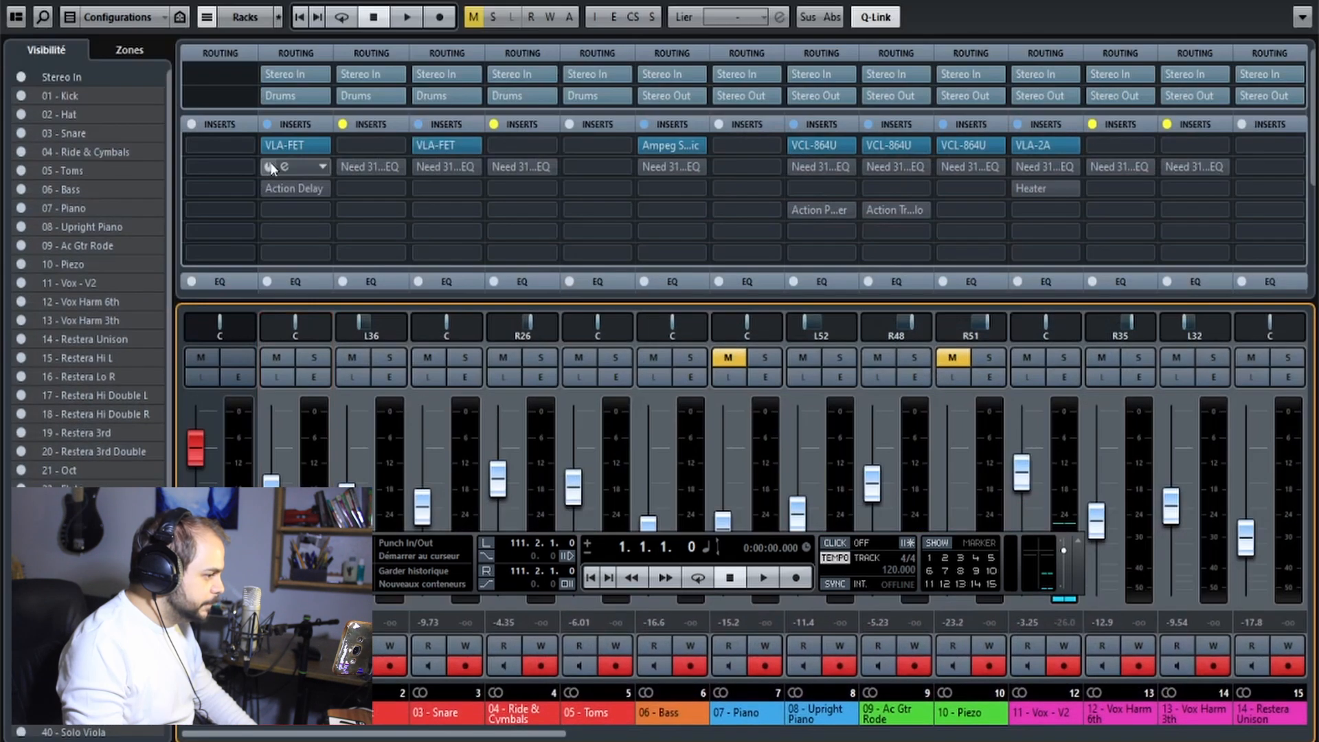
click(273, 169)
- Play the song while repeatedly toggling the Need 31102 bypass on all linked channels to compare the mix, and stop with the EQs active
key(space)
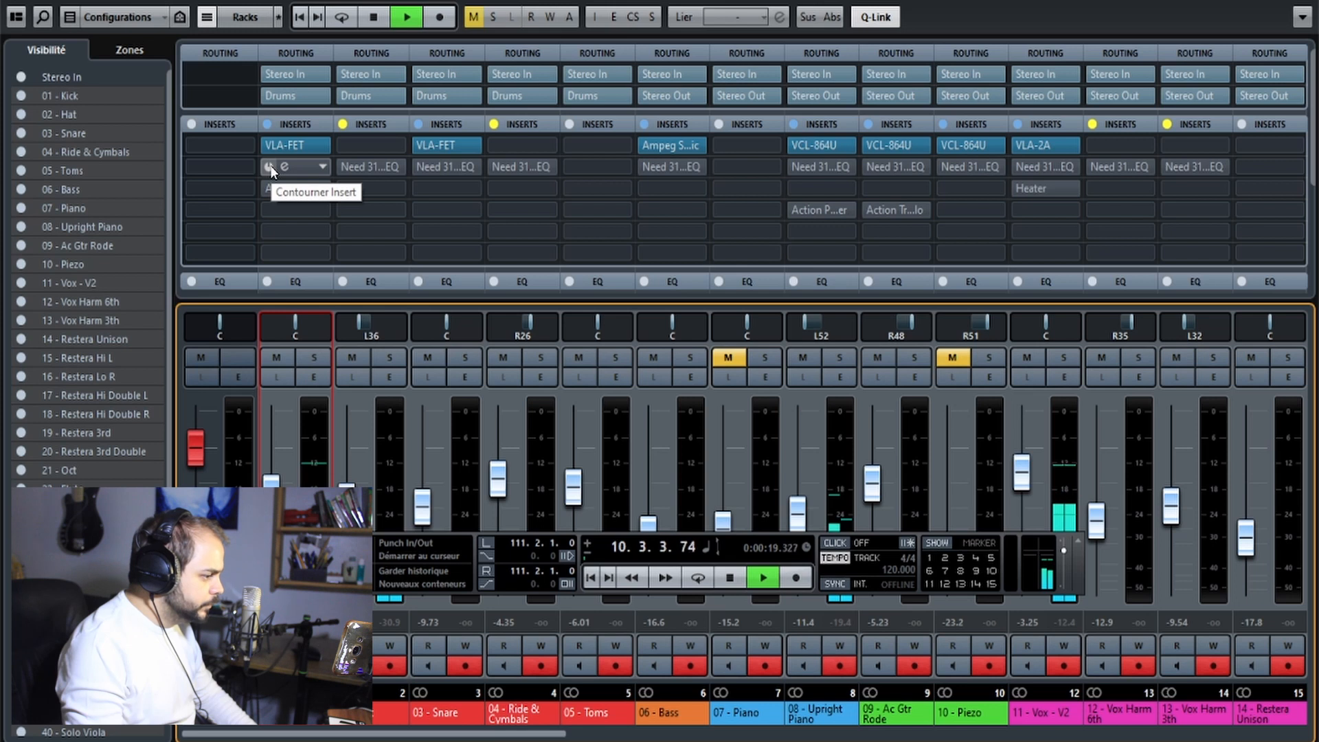
click(270, 167)
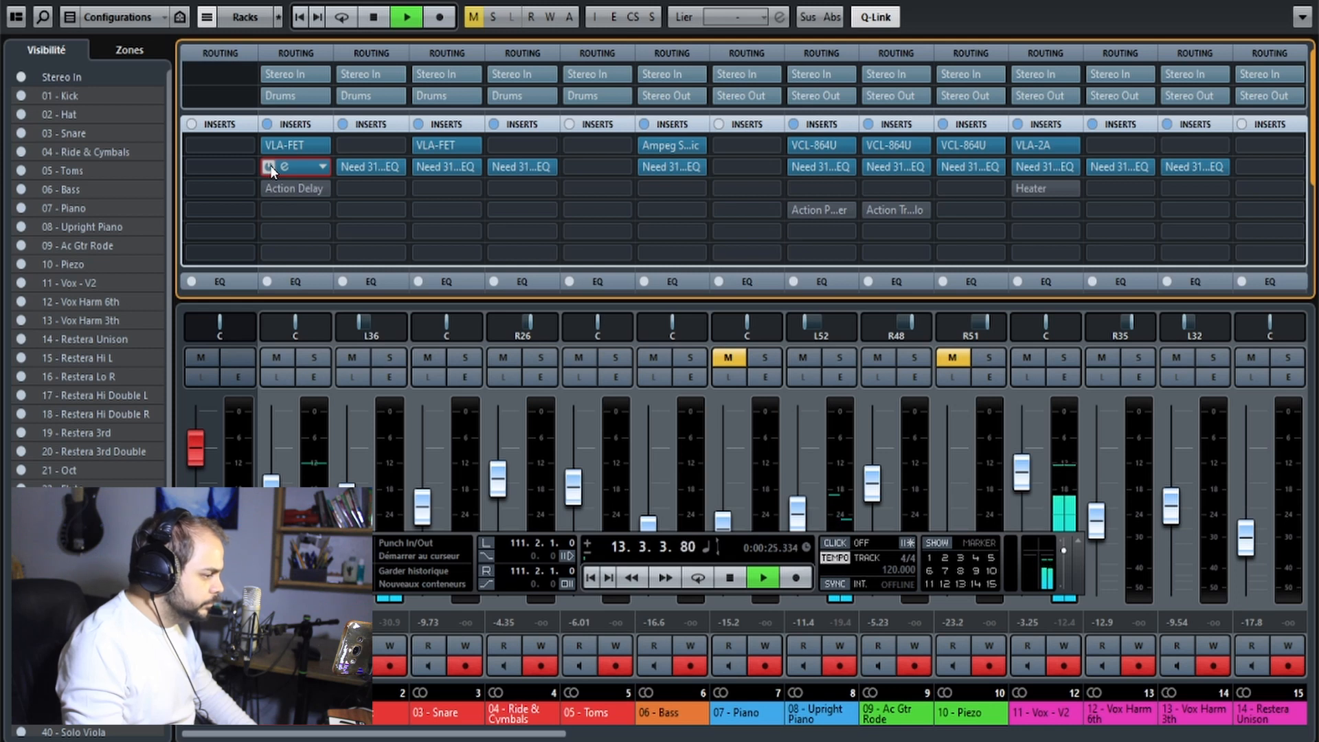
click(270, 167)
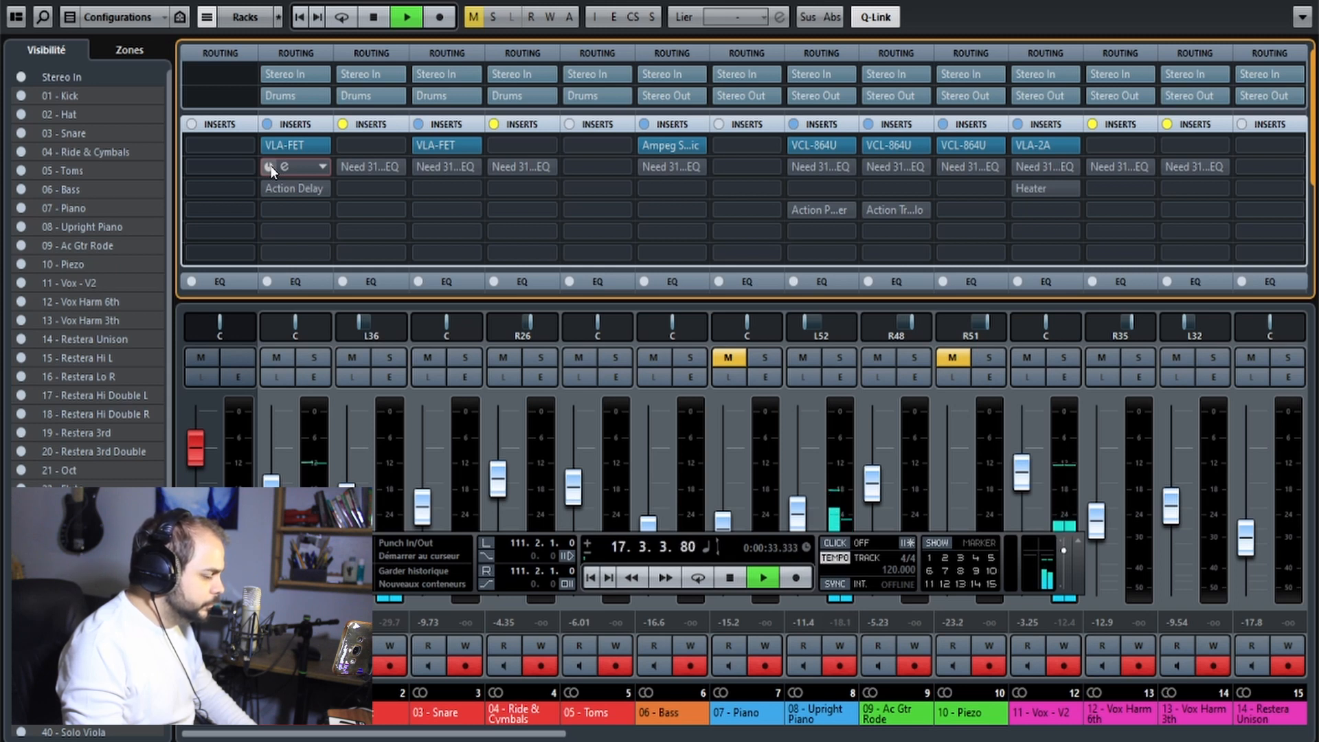
click(270, 167)
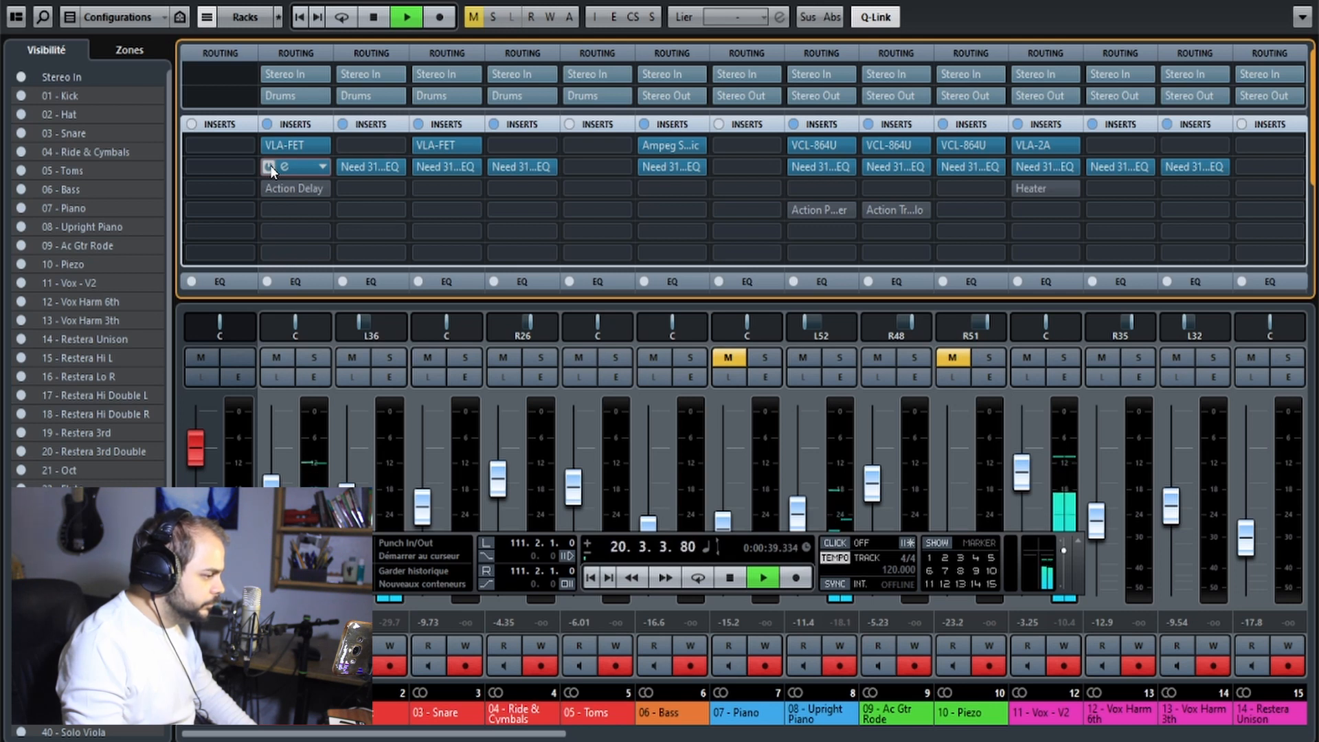
click(270, 166)
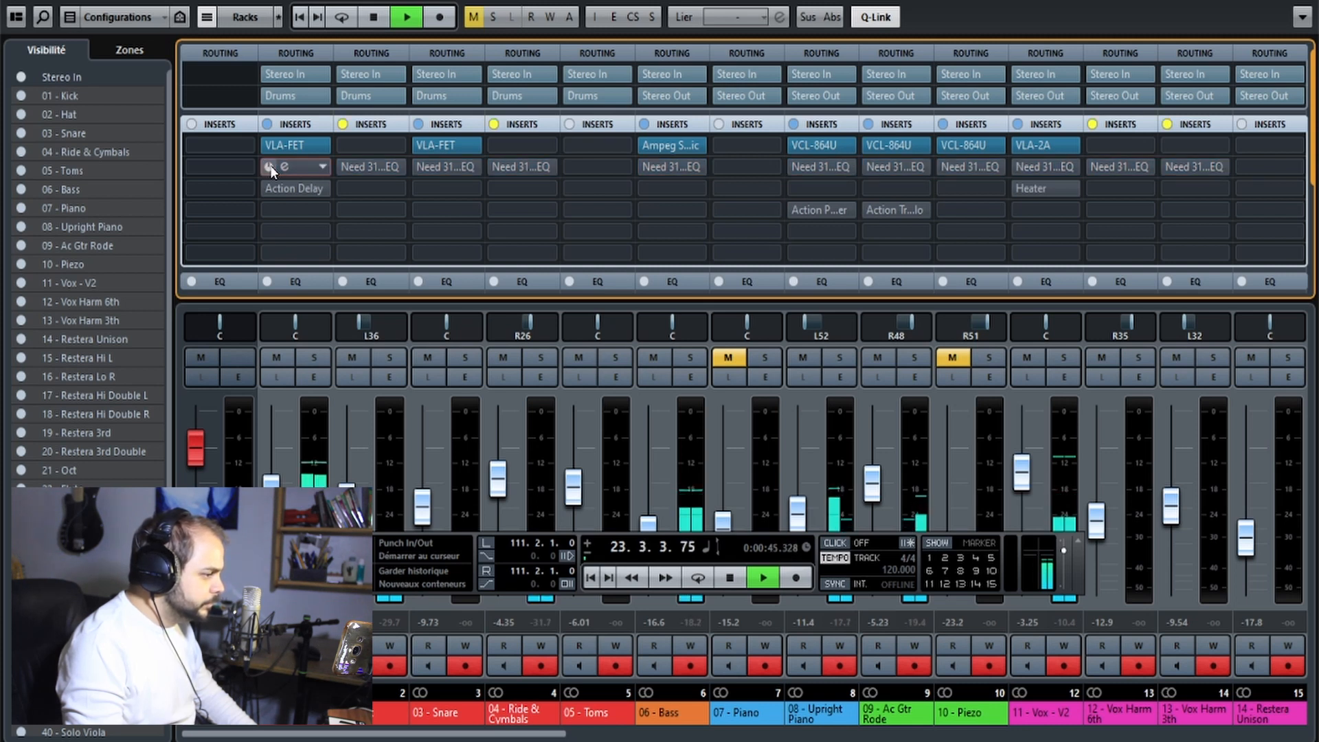
click(270, 167)
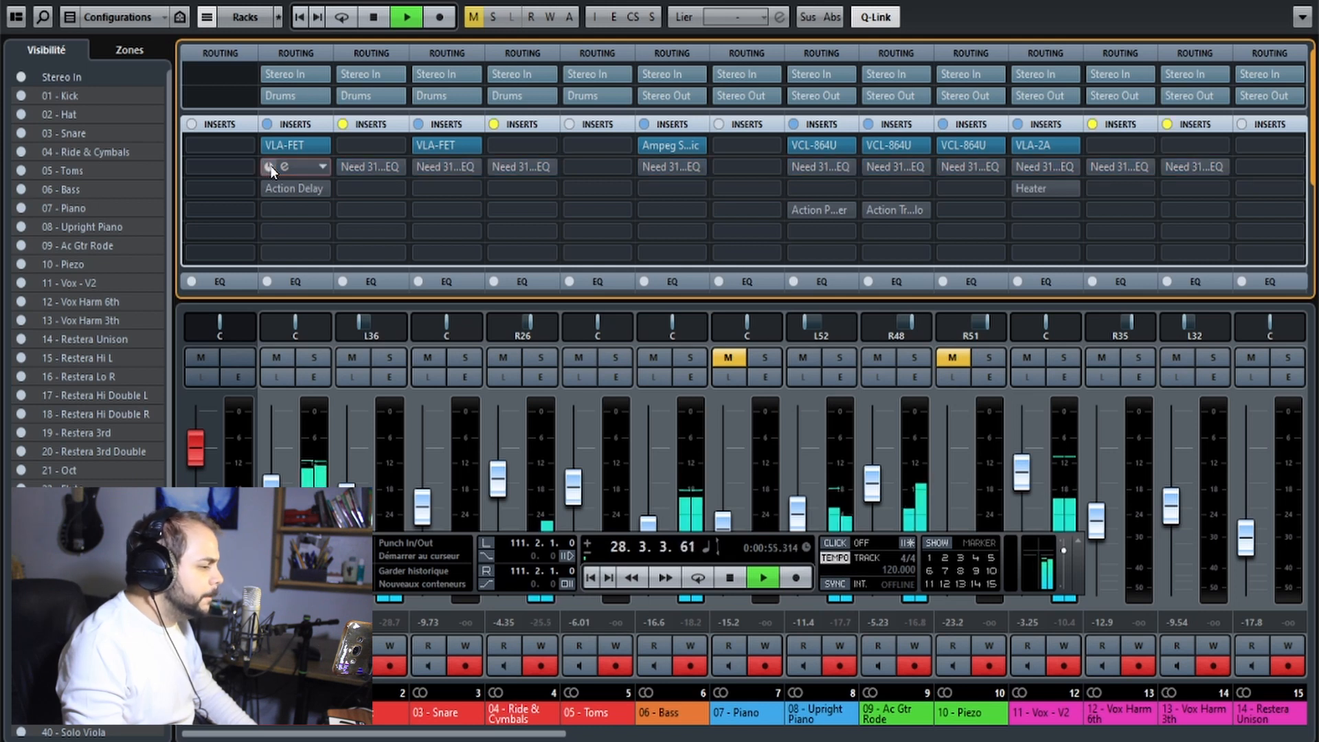
click(270, 166)
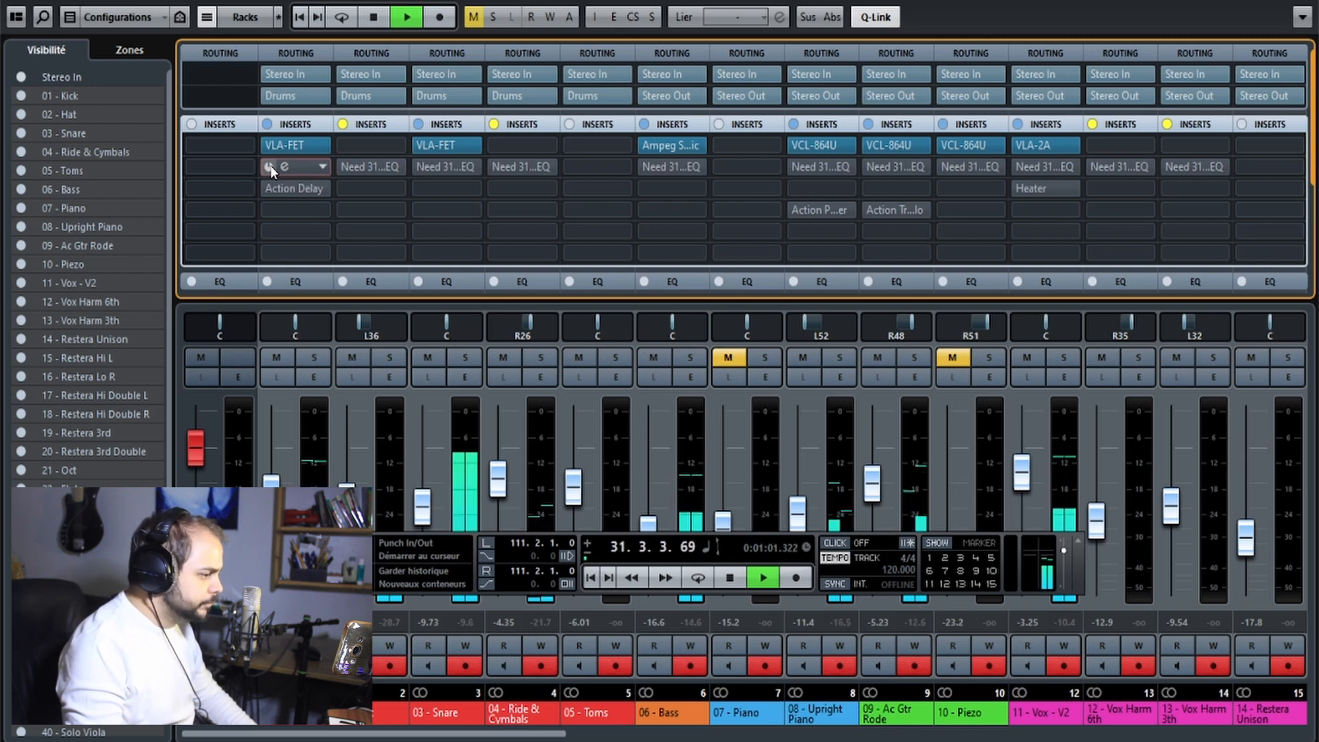
click(270, 166)
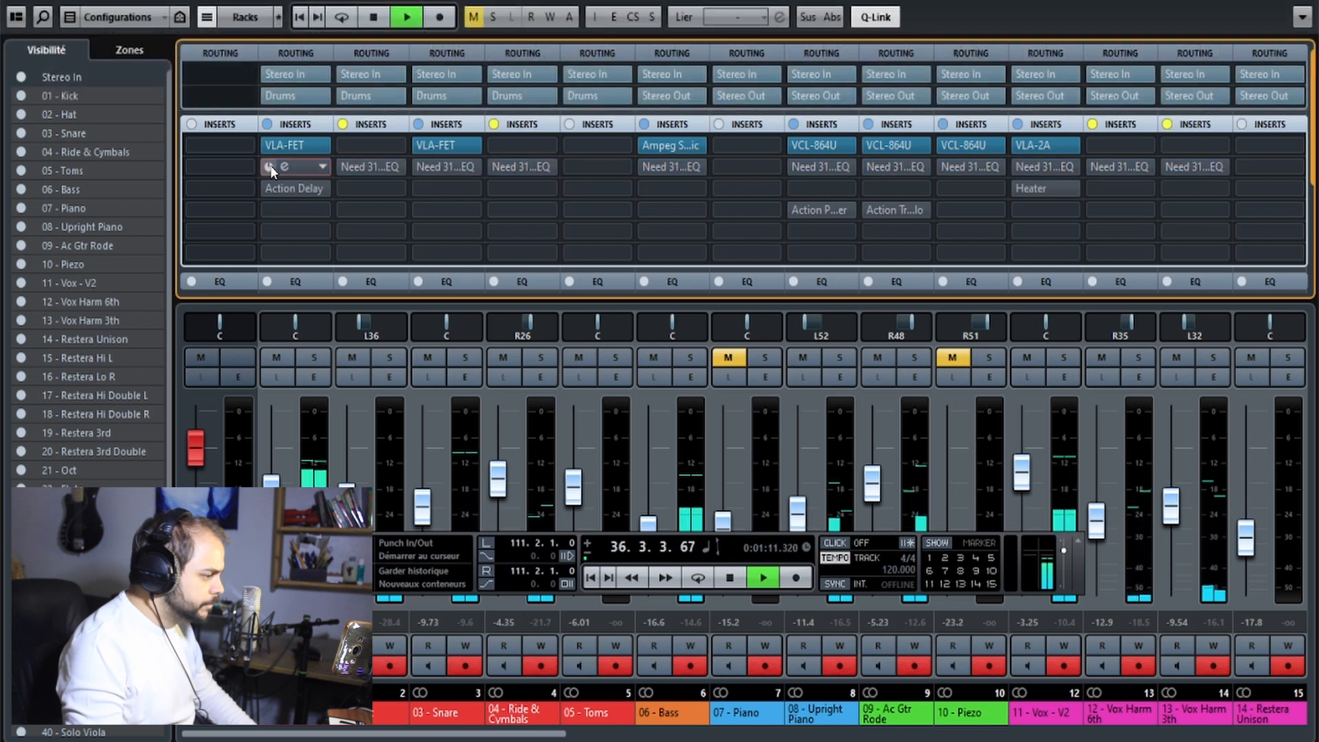
click(269, 167)
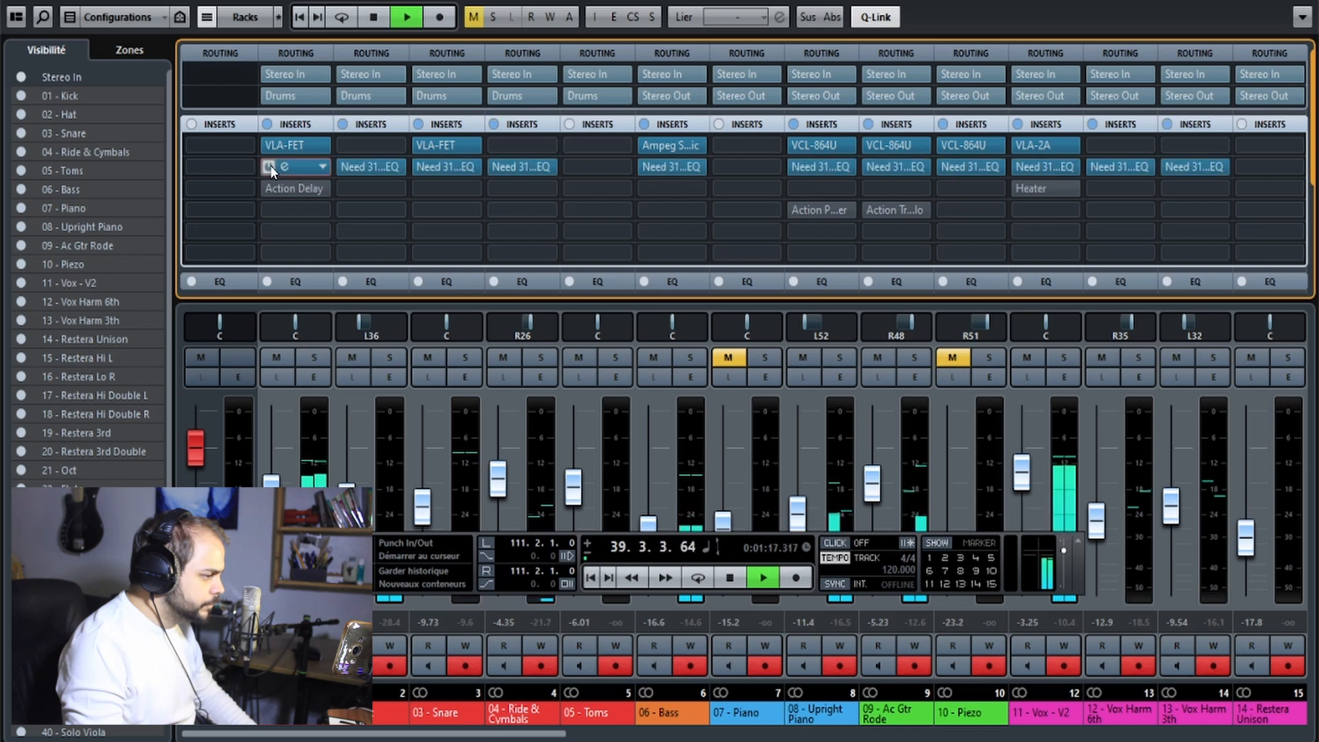
click(269, 166)
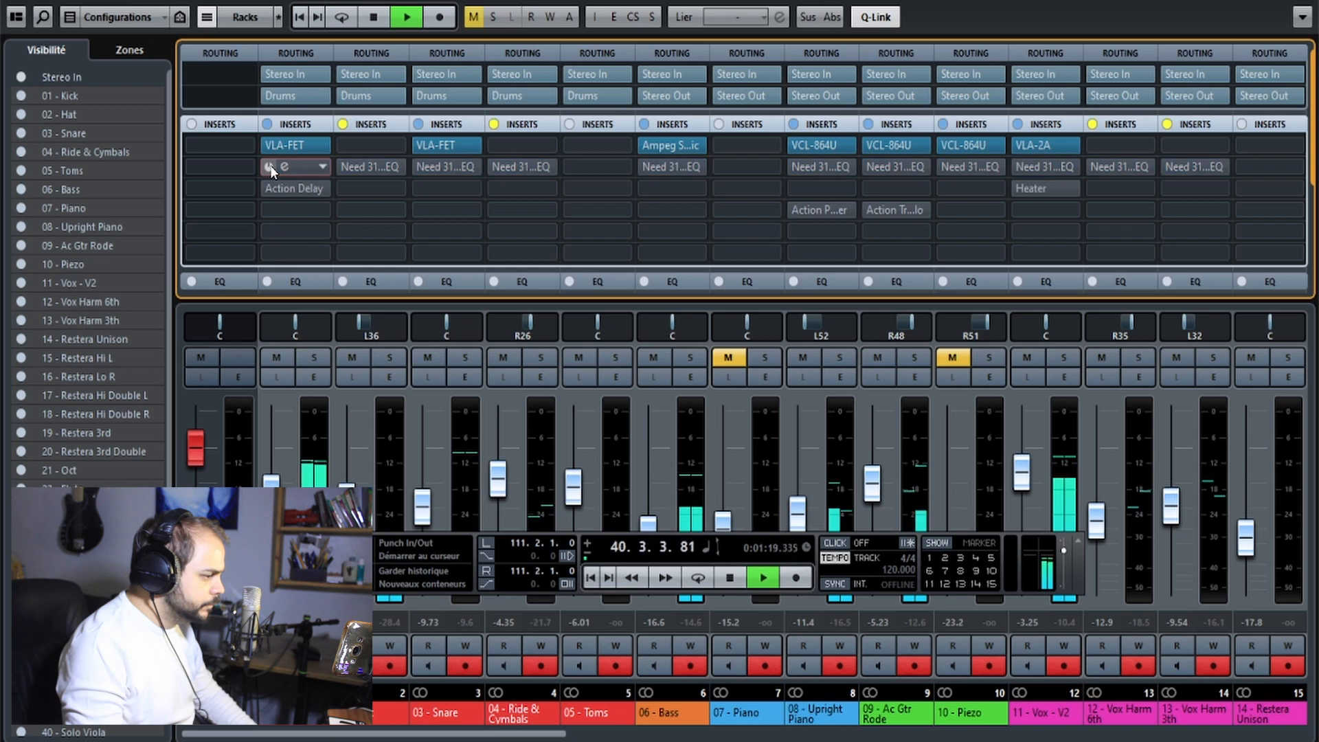
click(268, 166)
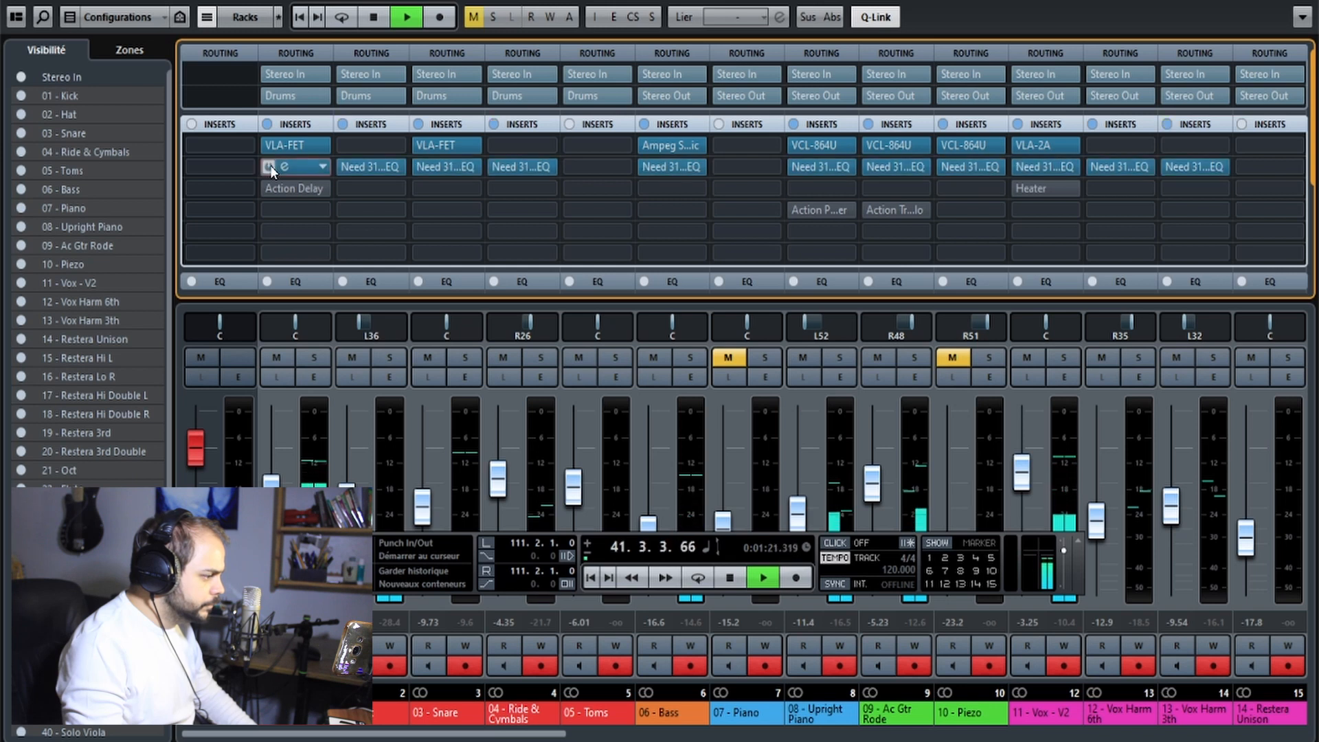
click(269, 166)
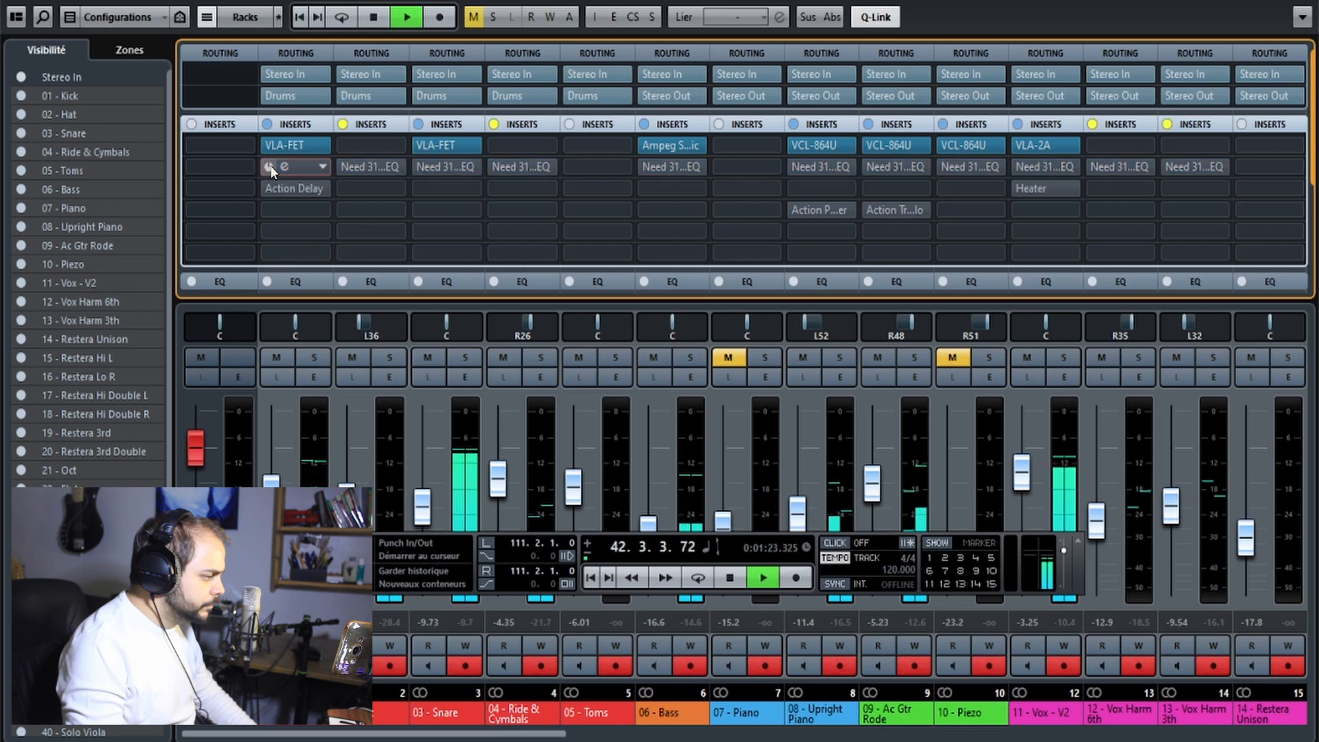
click(268, 166)
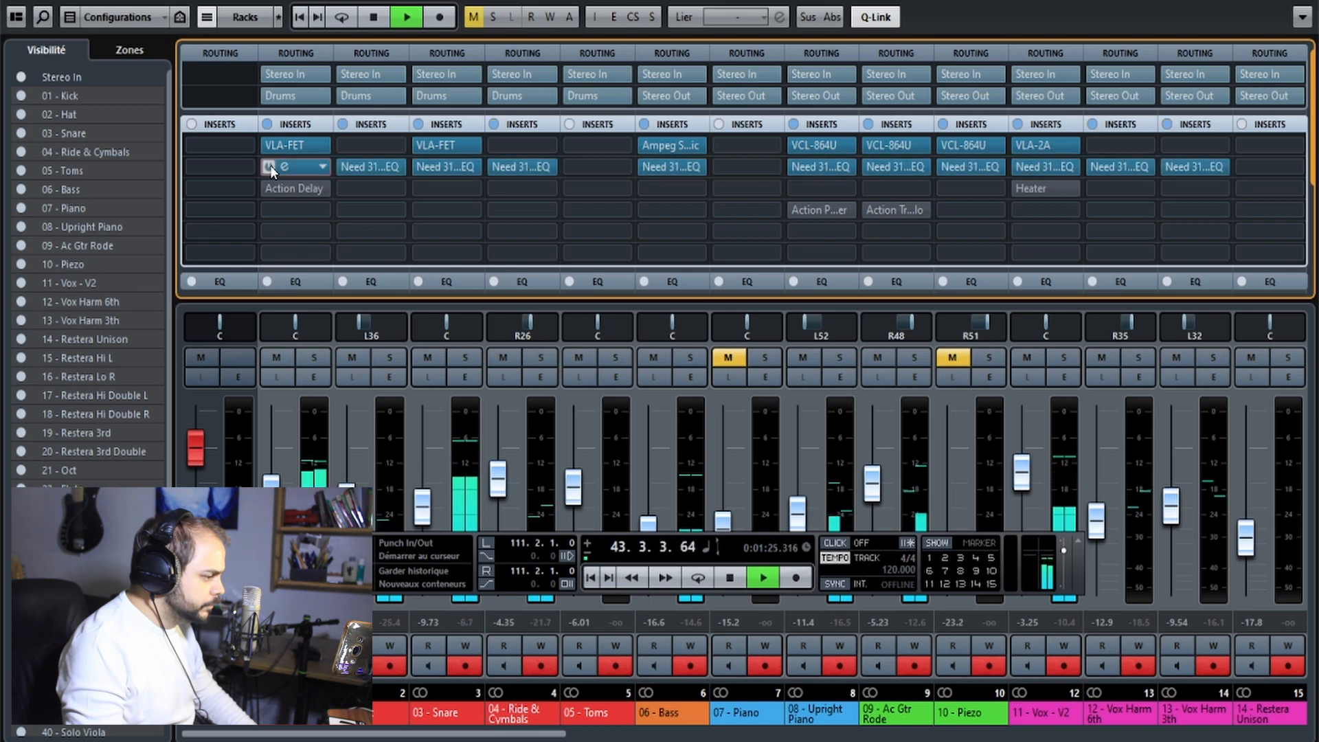
click(269, 166)
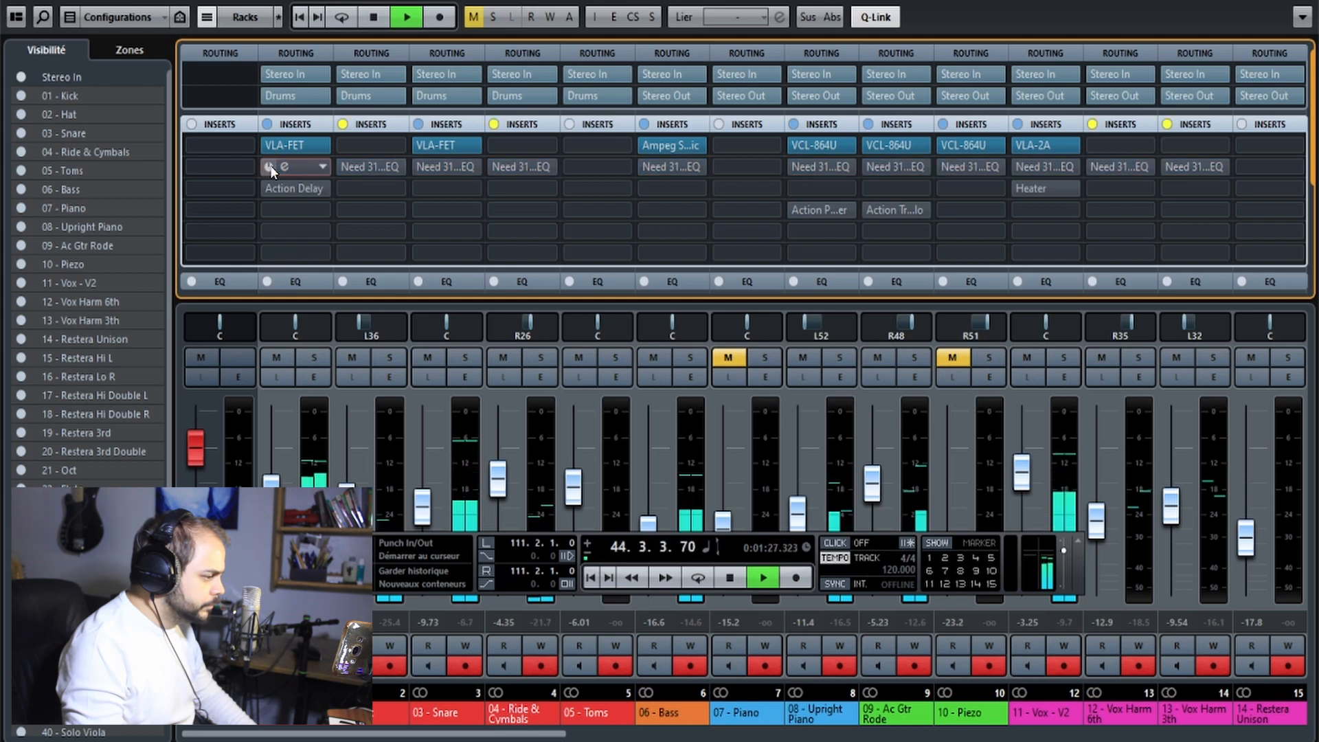
click(269, 166)
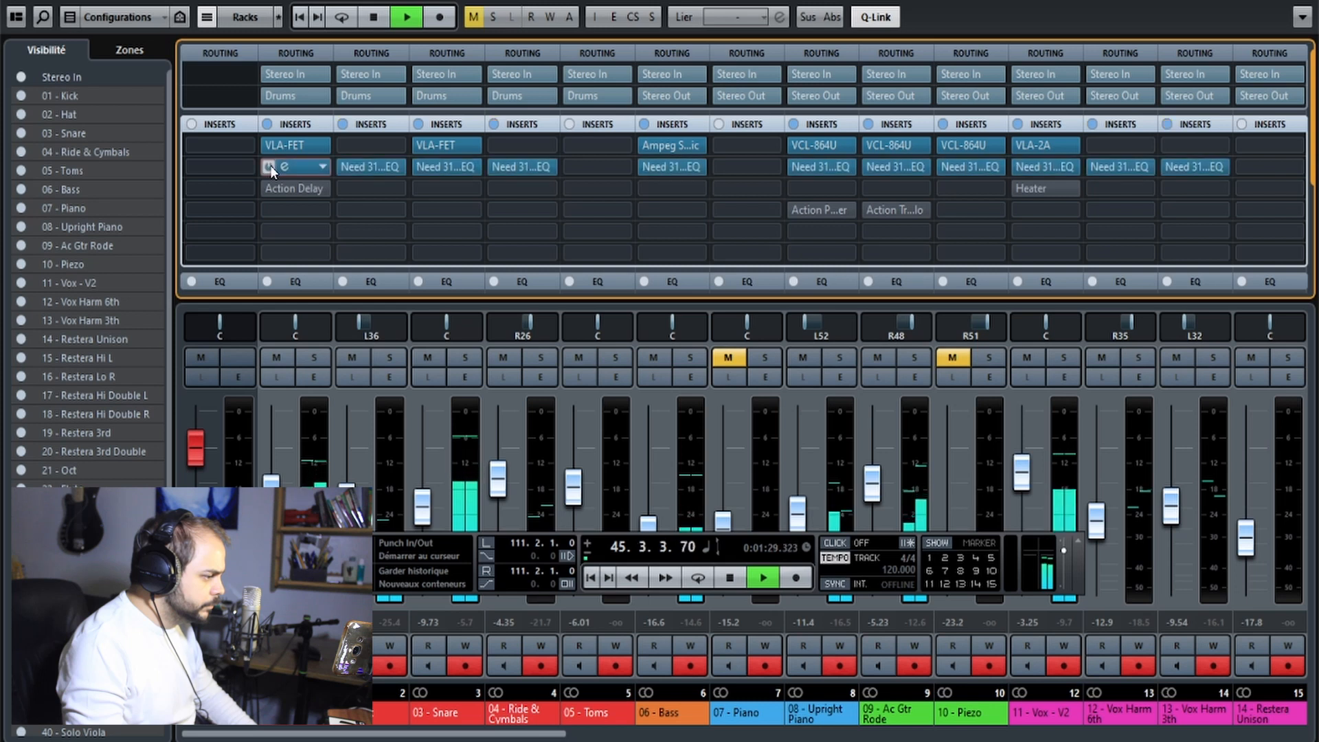
key(space)
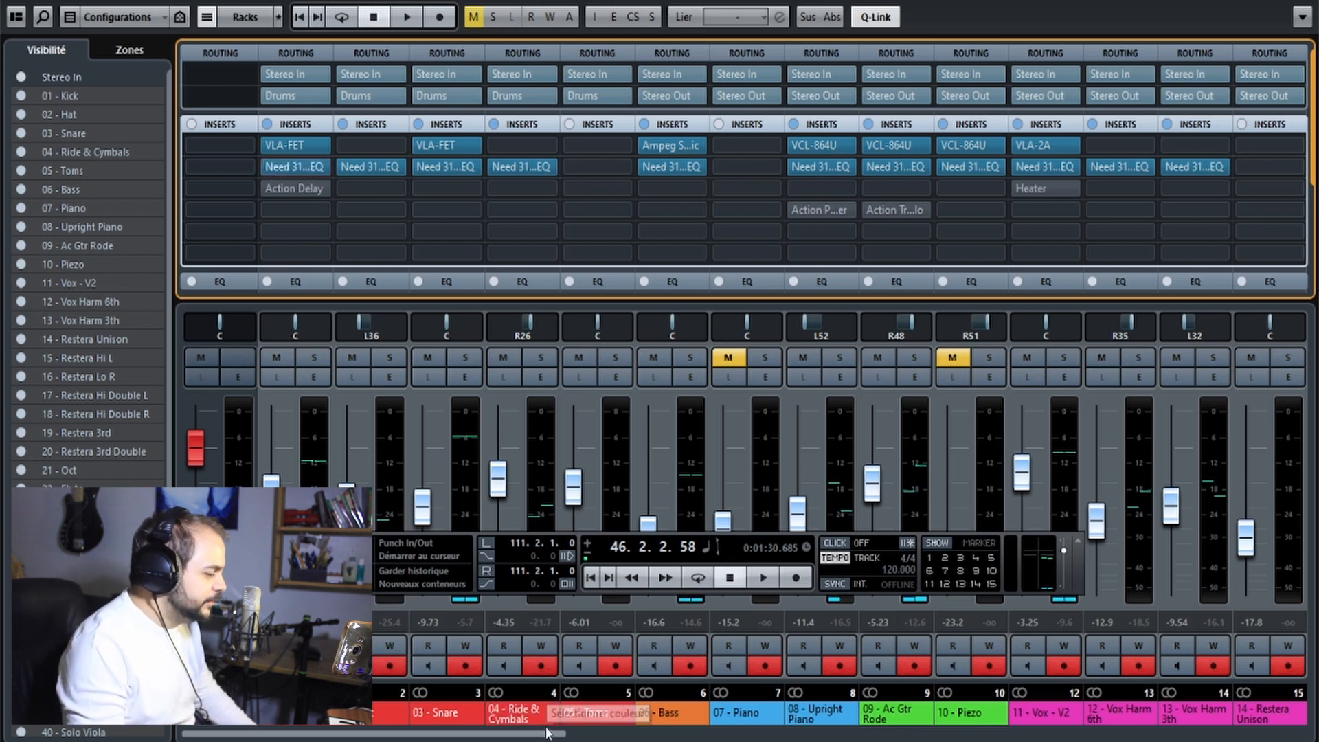
- With Q-Link turned off, solo only the 03 - Snare channel and open its Need 31102 EQ
drag(548, 732, 1210, 727)
scroll(373, 683, left, 10)
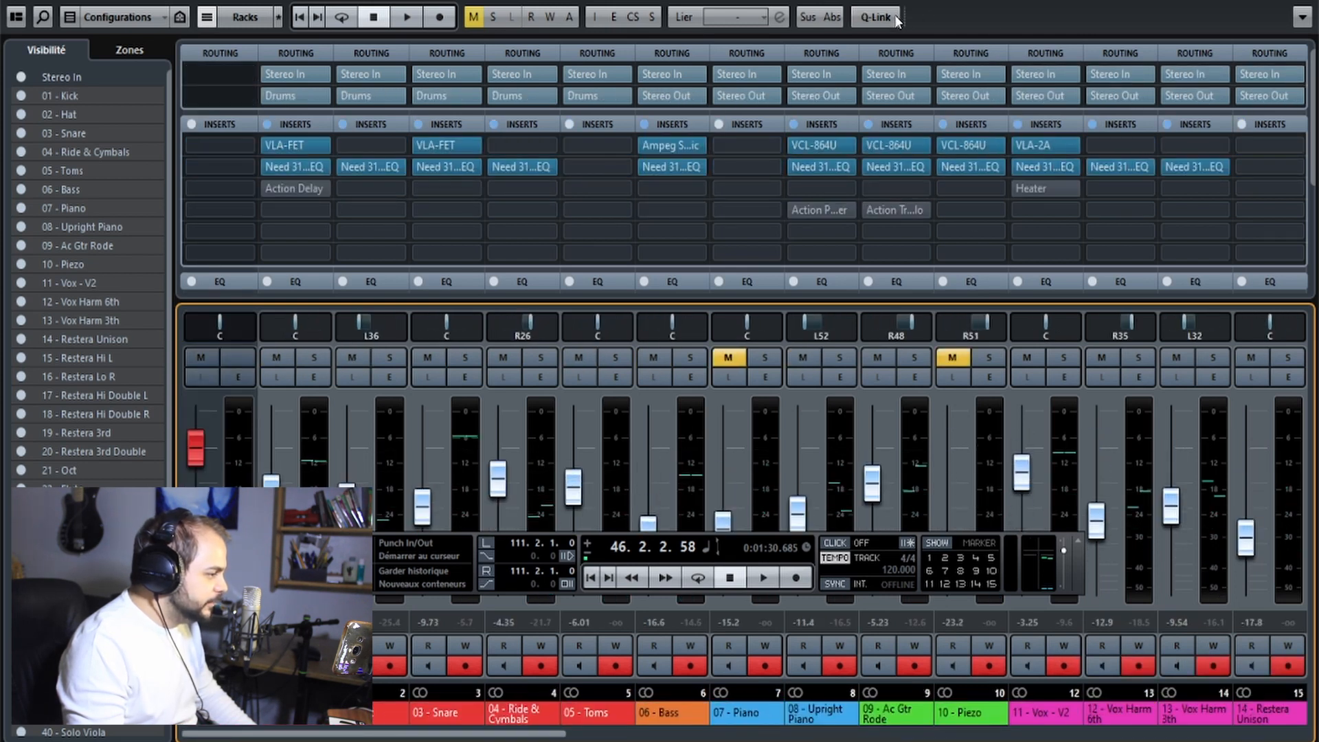
click(400, 356)
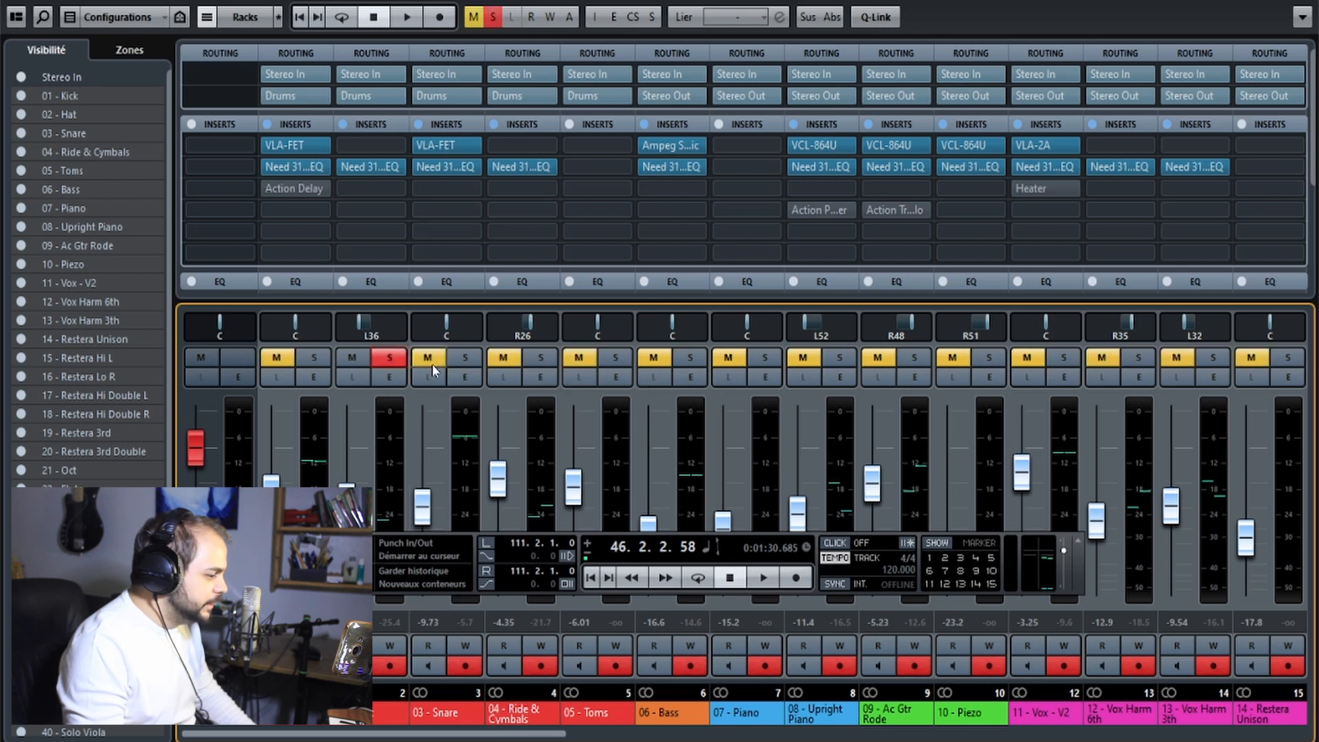
click(375, 357)
click(470, 356)
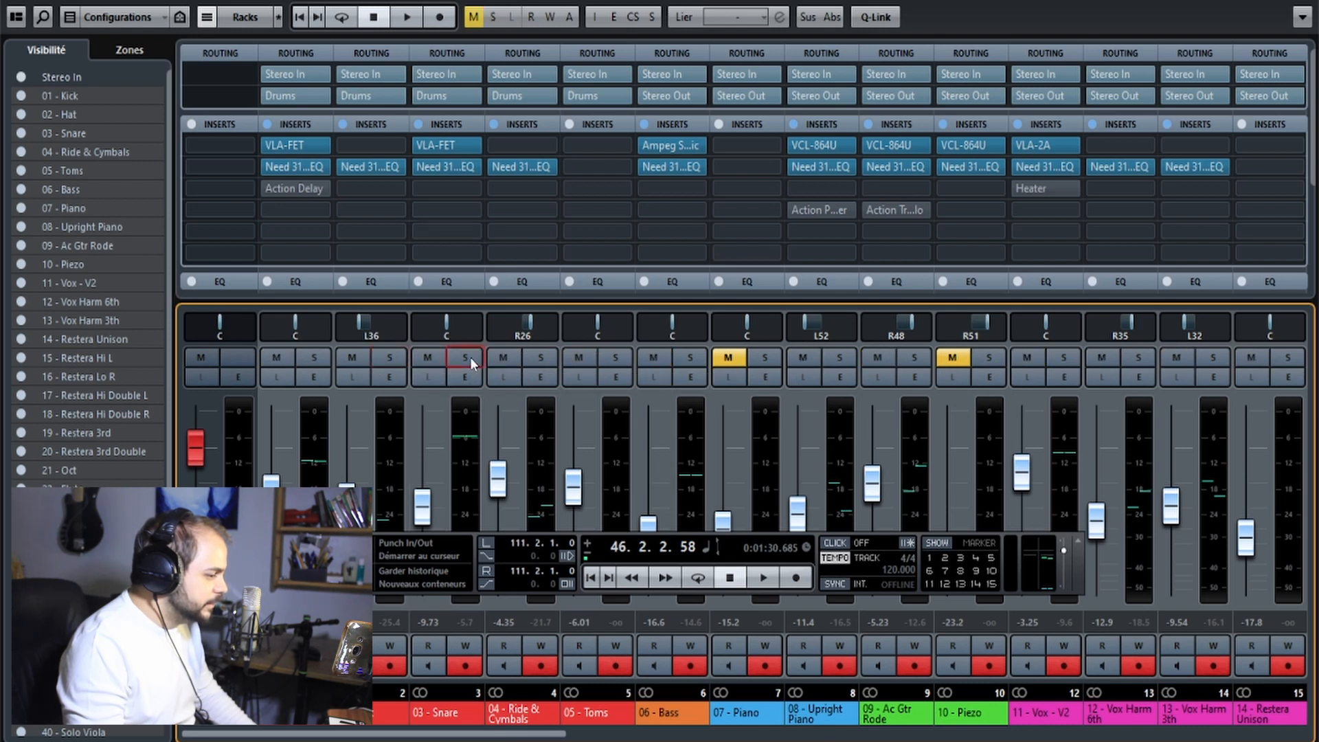
click(436, 167)
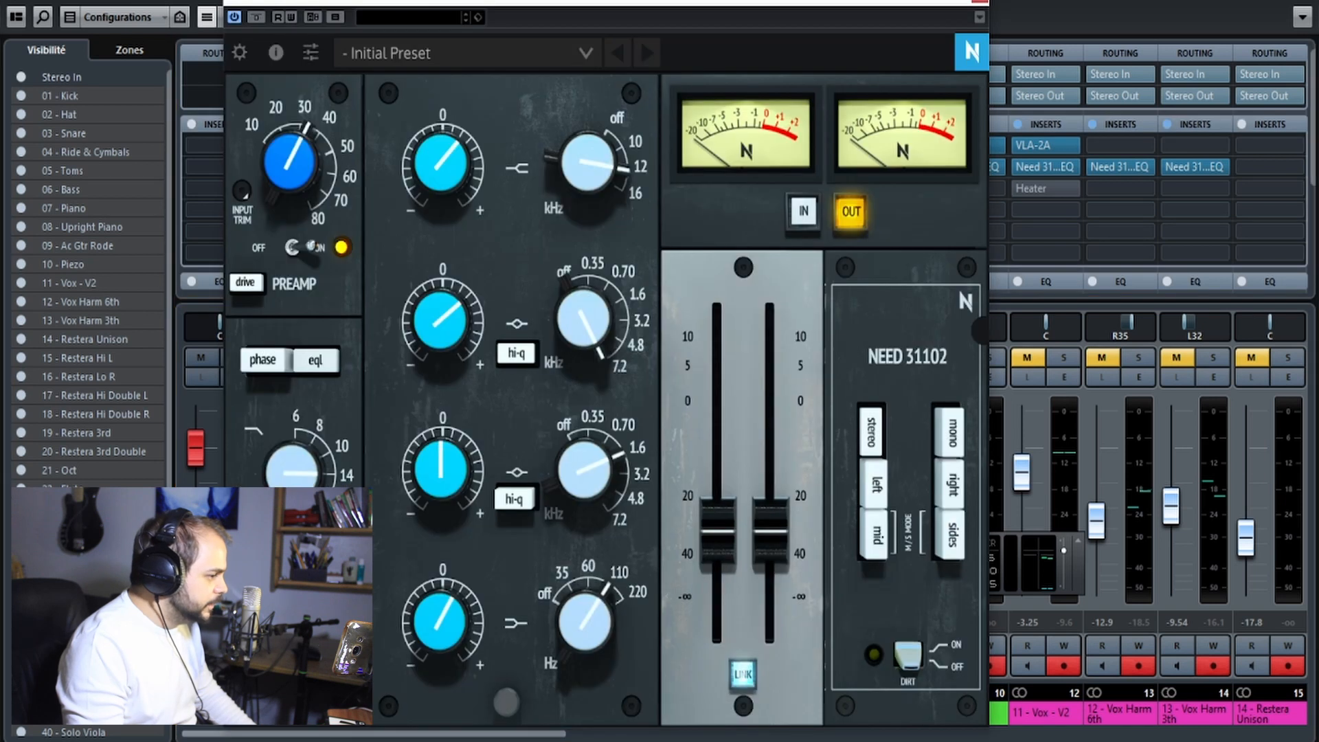
- Hide the mixer and play the soloed 03 - Snare, repeatedly toggling its Need 31102 bypass for comparison and leaving the EQ active
key(F3)
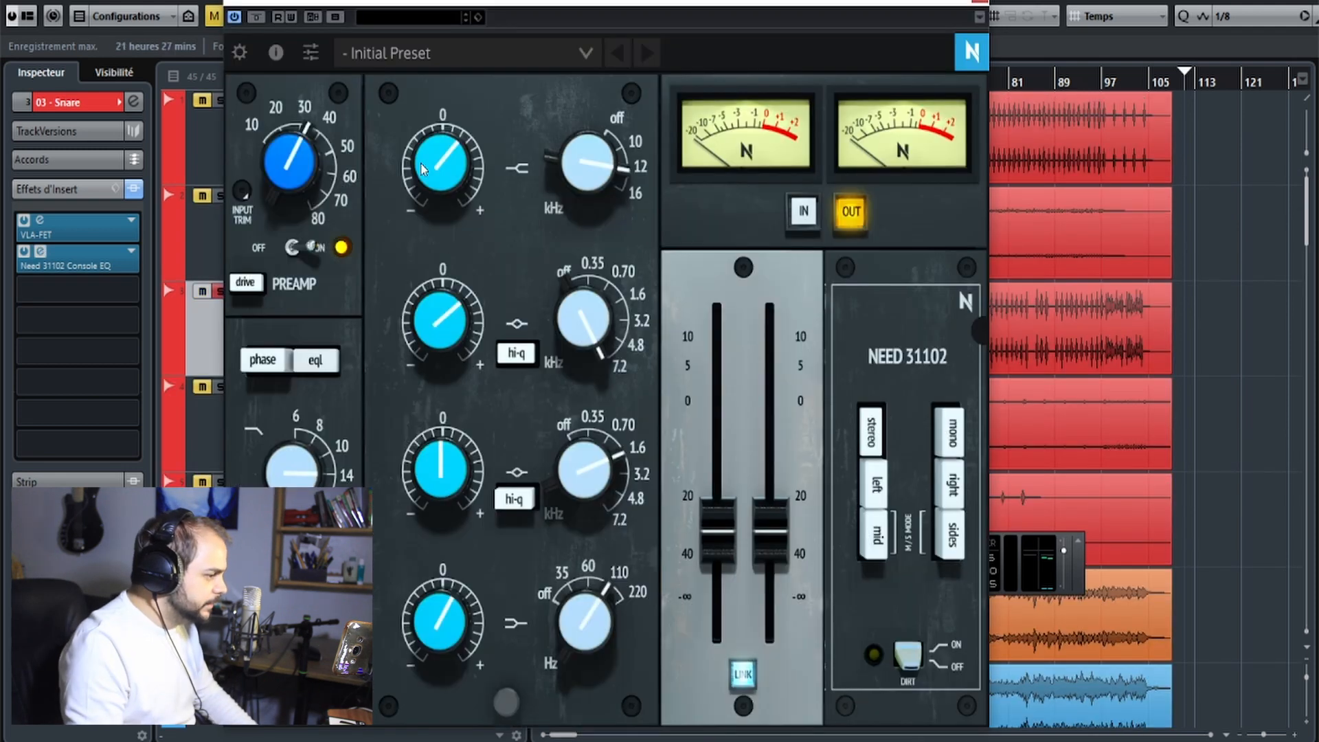
click(254, 20)
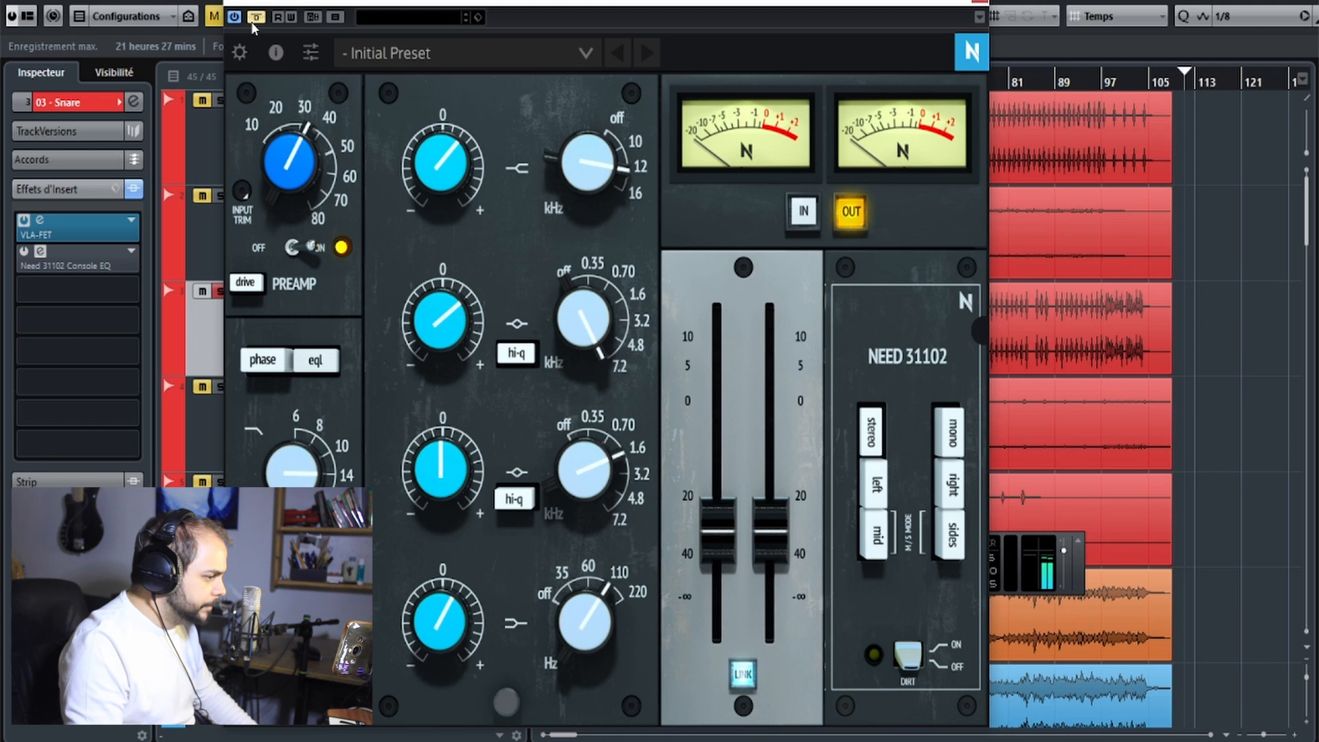
click(253, 23)
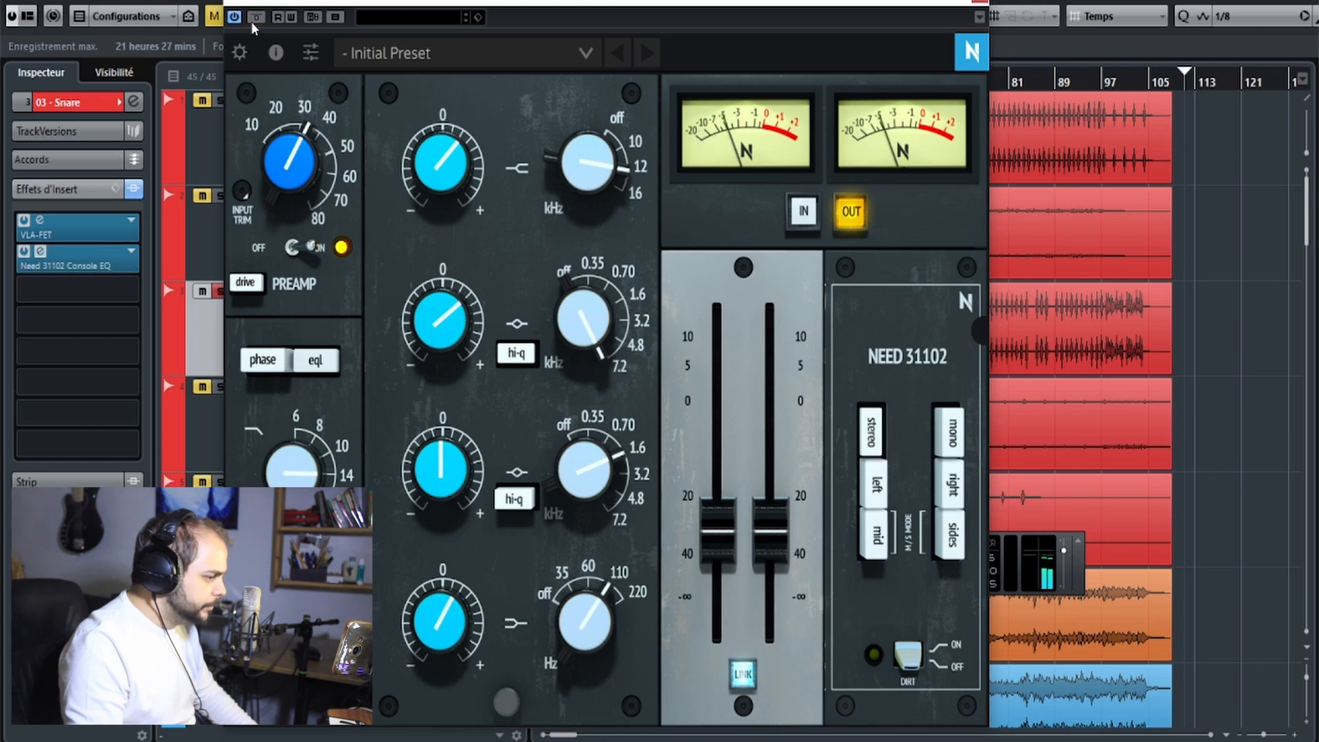
click(252, 23)
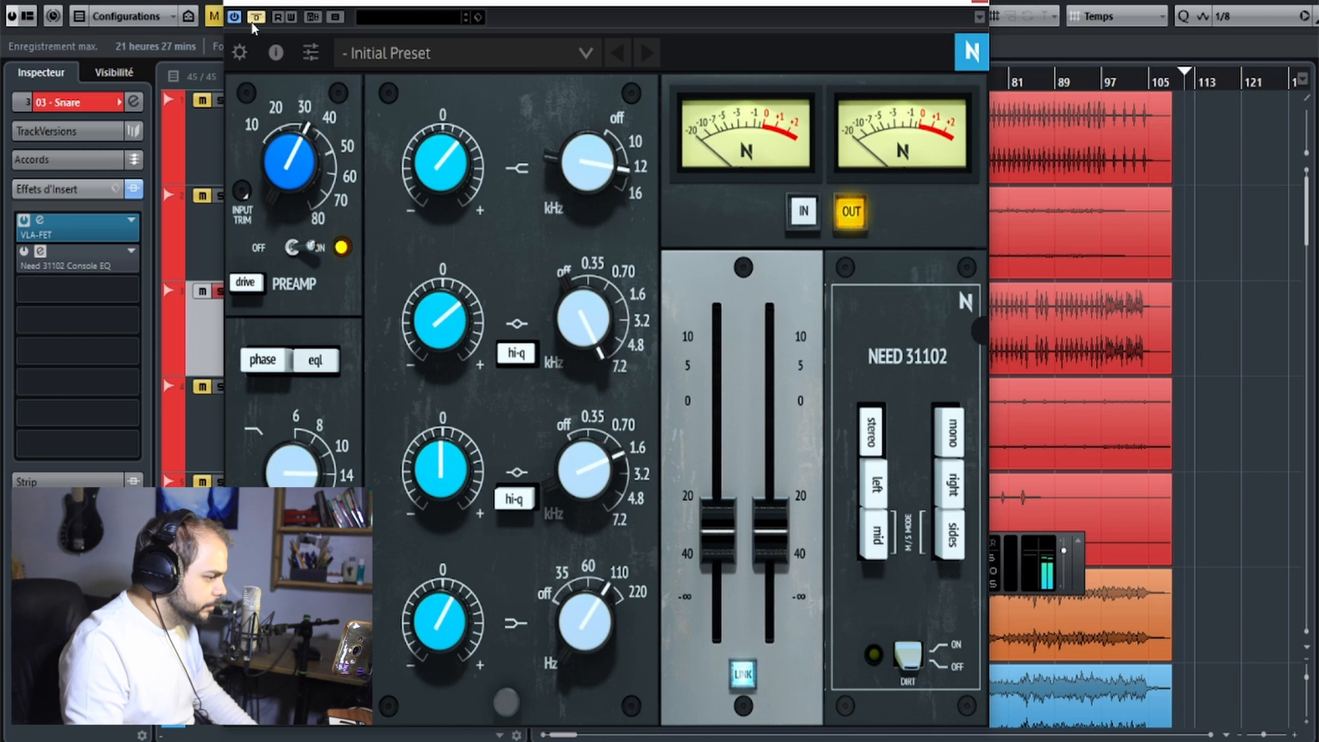
click(252, 23)
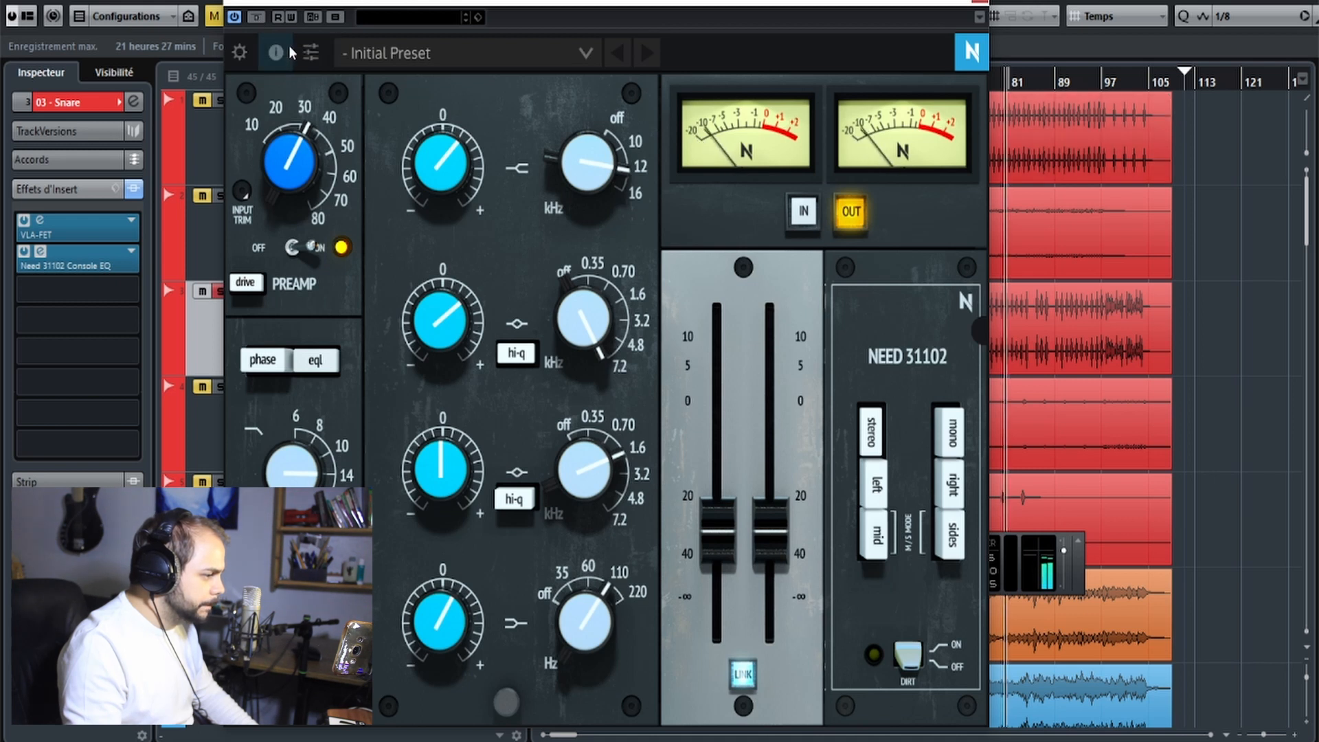
click(259, 18)
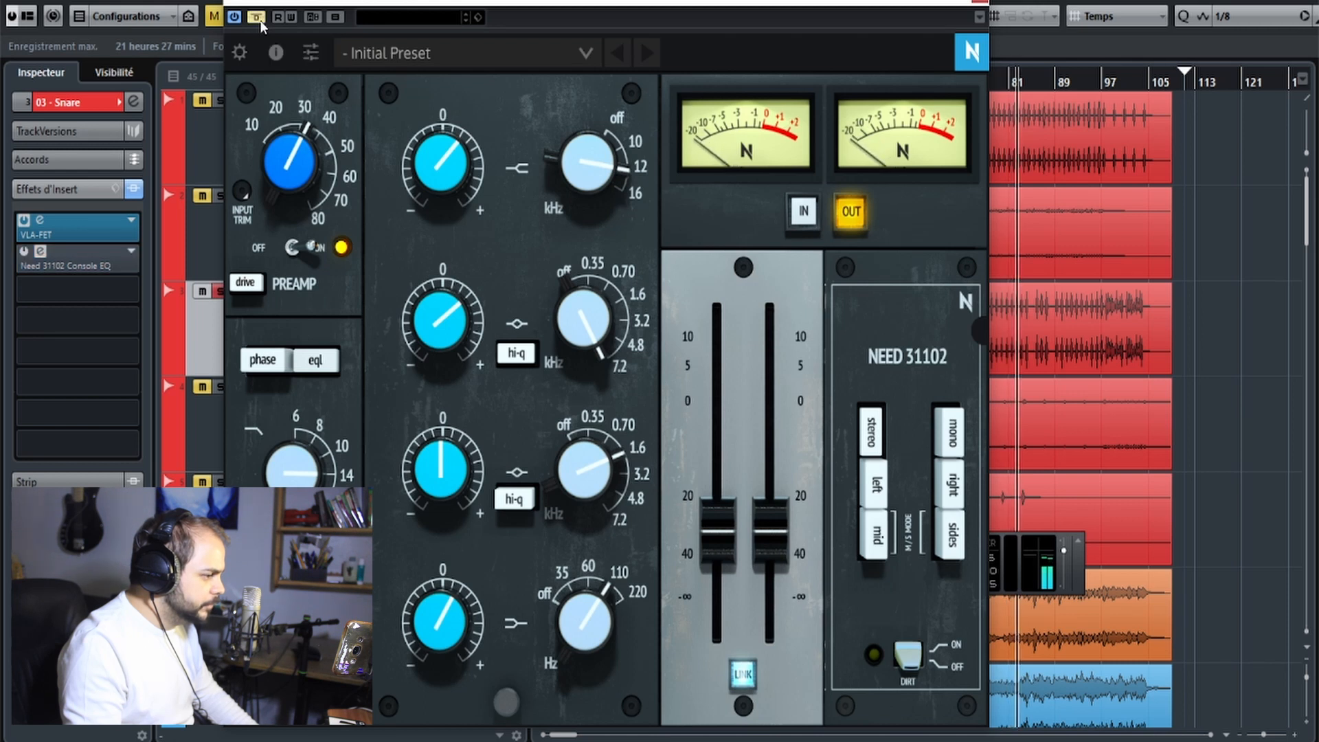
click(259, 18)
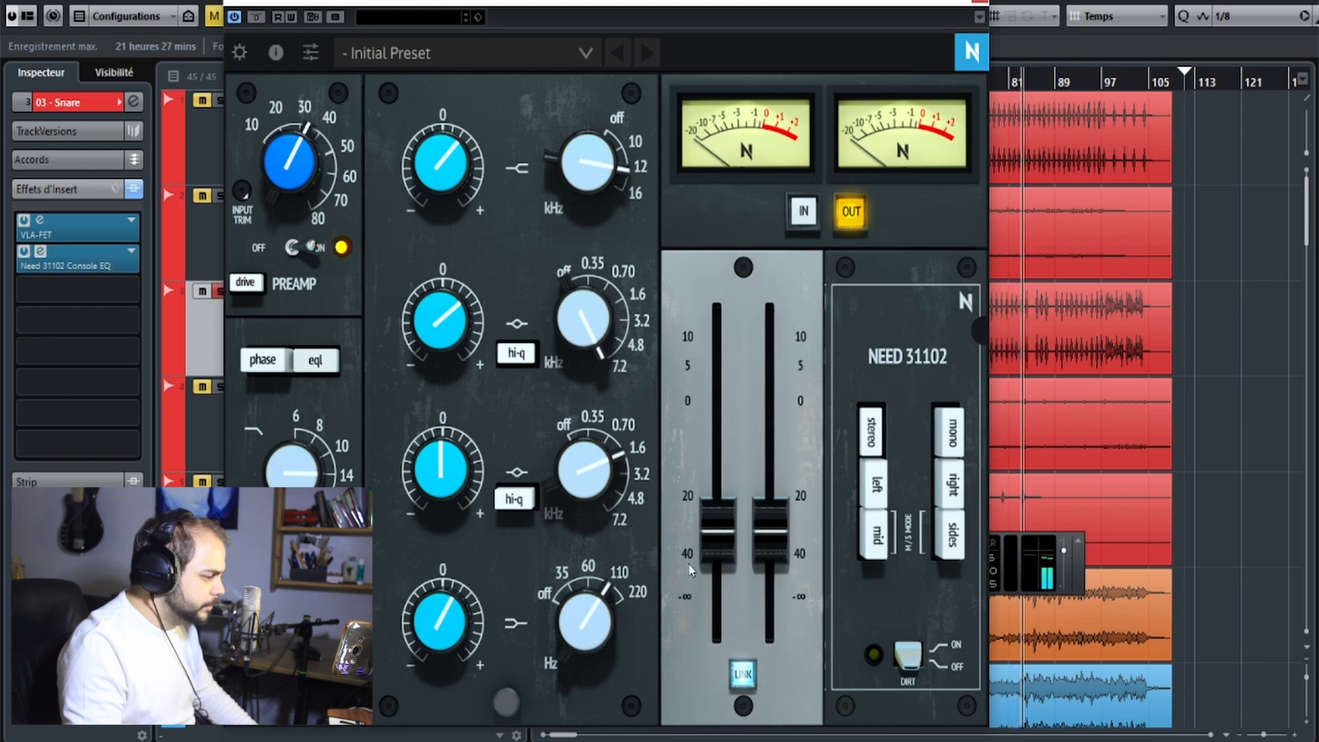
mouse_move(715, 548)
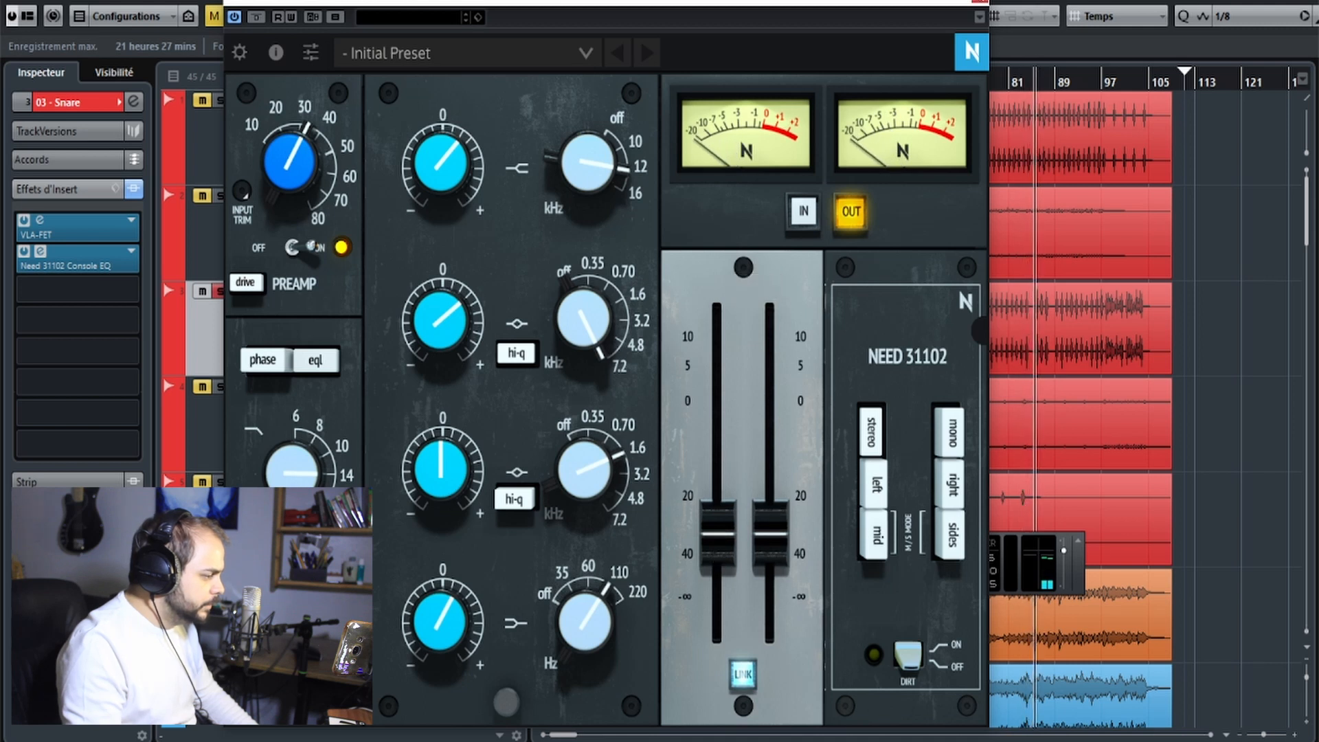
- Replay the soloed snare from just before bar 41, toggle its Need 31102 bypass on and off, and close the plugin window
click(980, 2)
key(space)
click(768, 84)
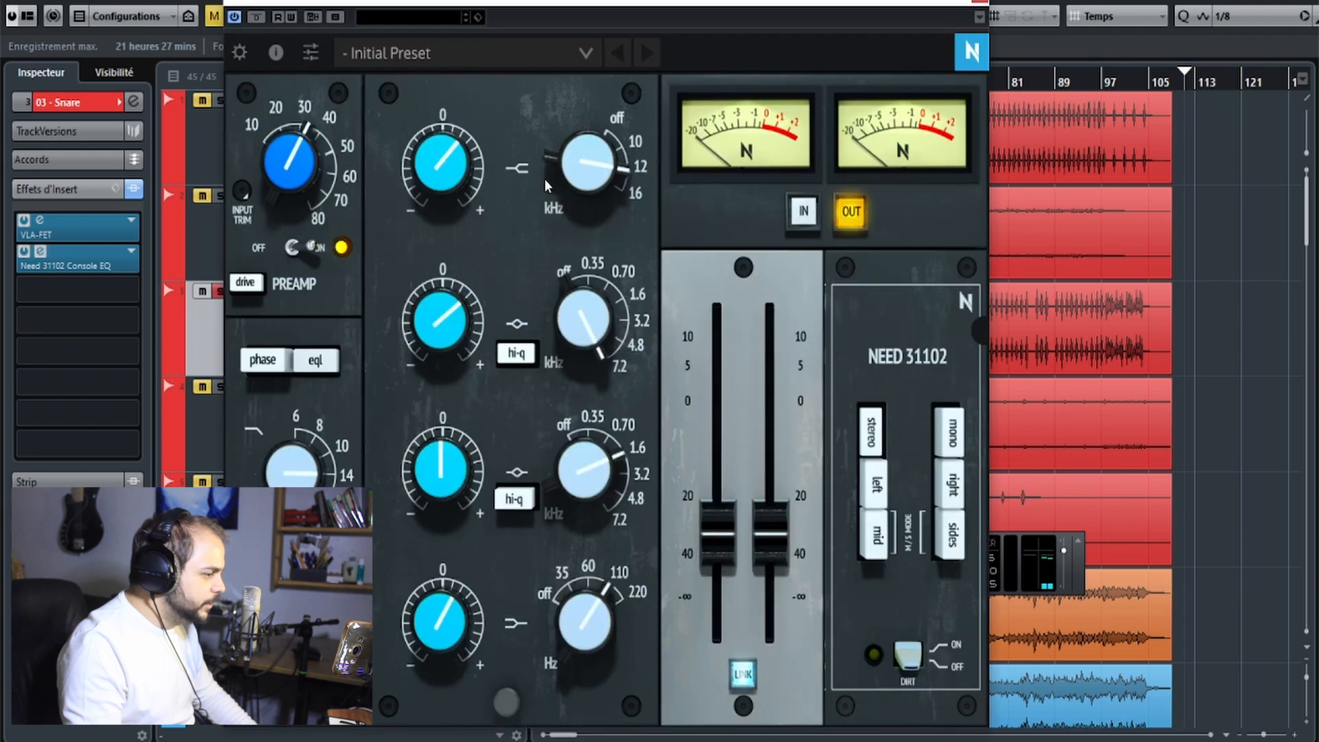
click(255, 18)
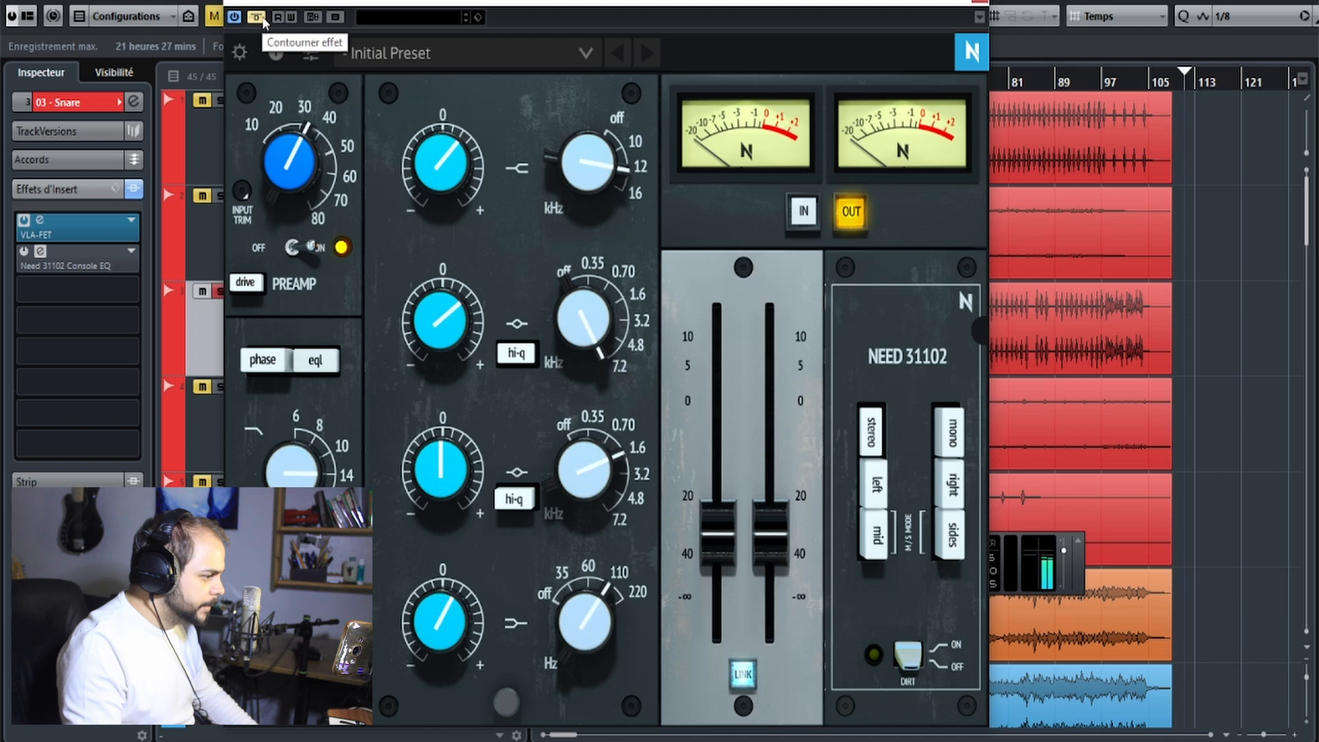
click(261, 16)
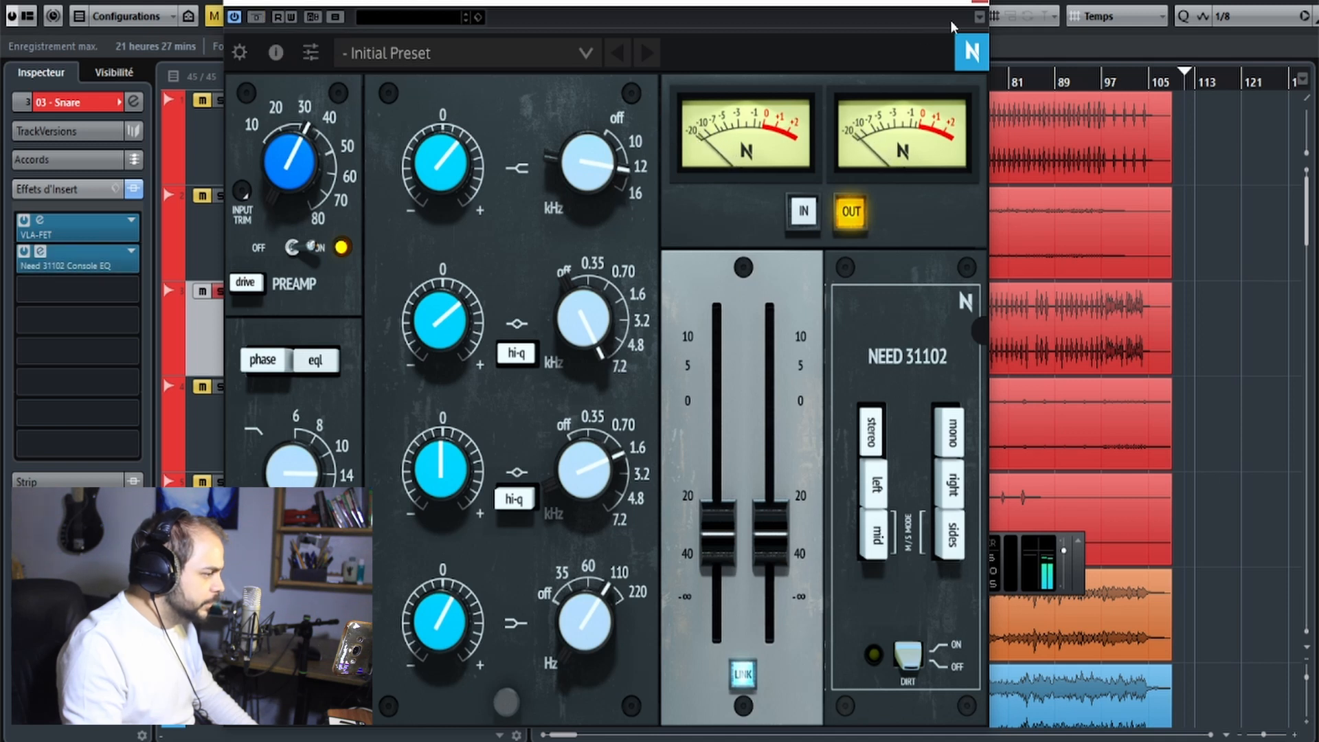
click(979, 2)
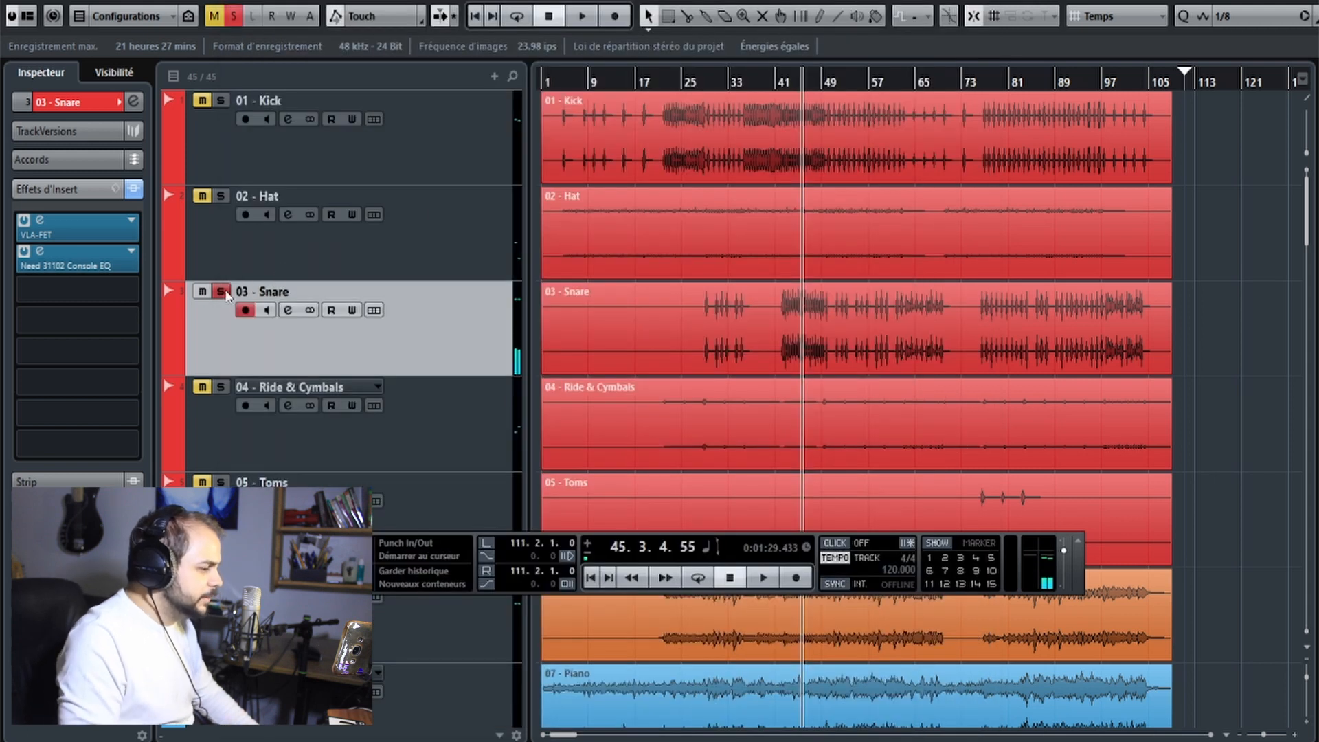
- Unsolo 03 - Snare, place the playback cursor at bar 43, and open the snare's Need 31102 EQ
click(225, 292)
click(454, 338)
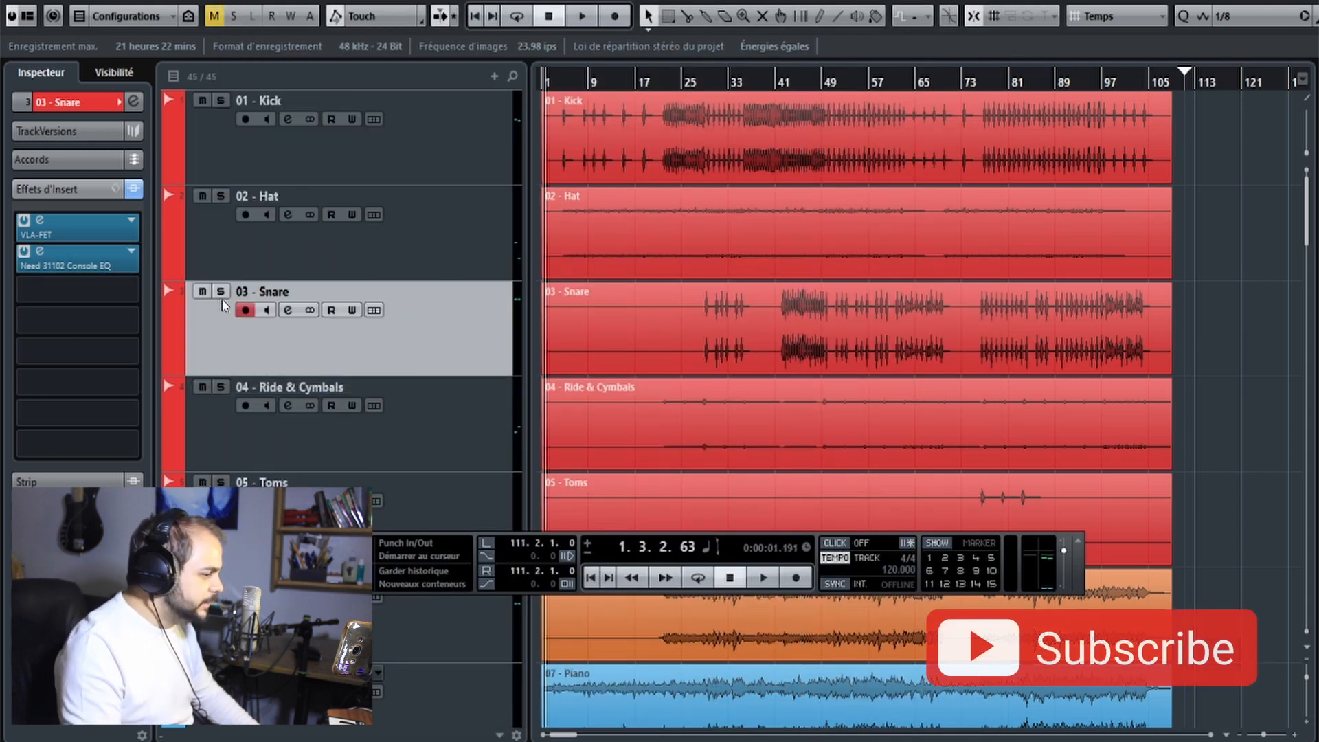
click(41, 252)
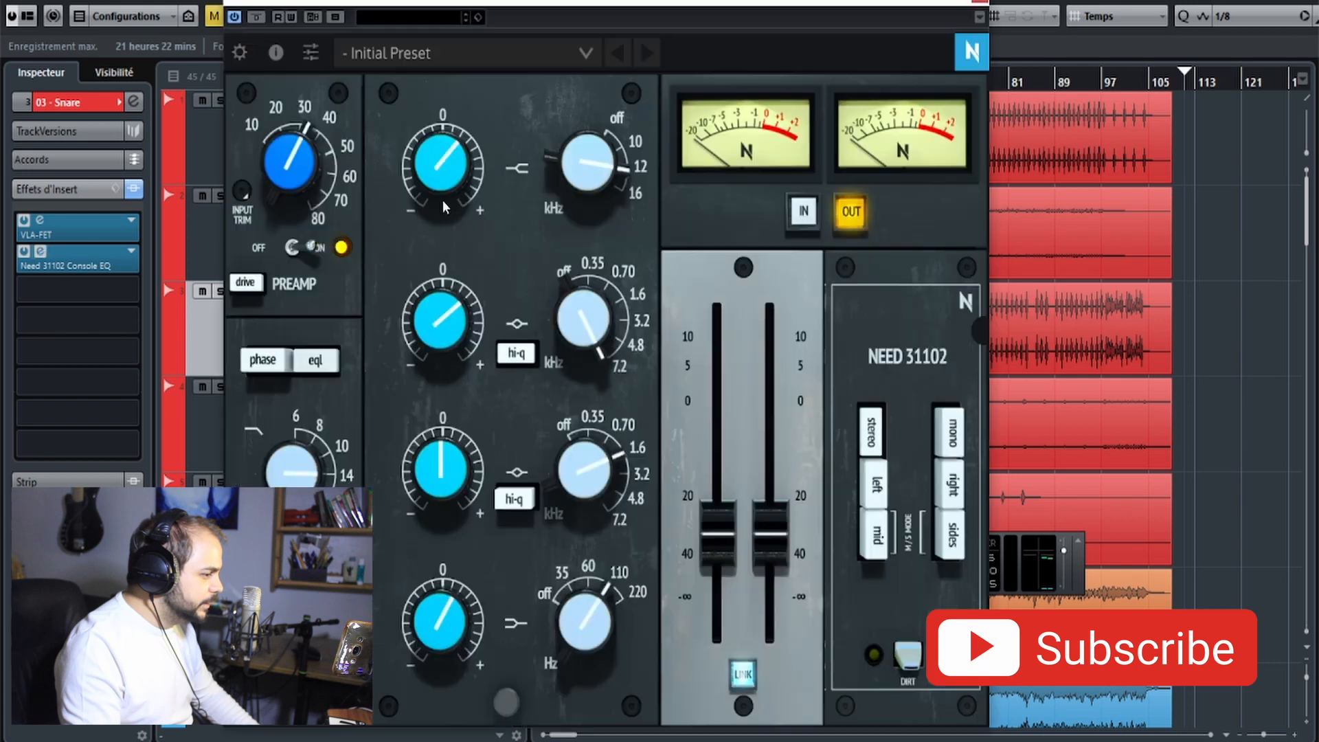
click(979, 2)
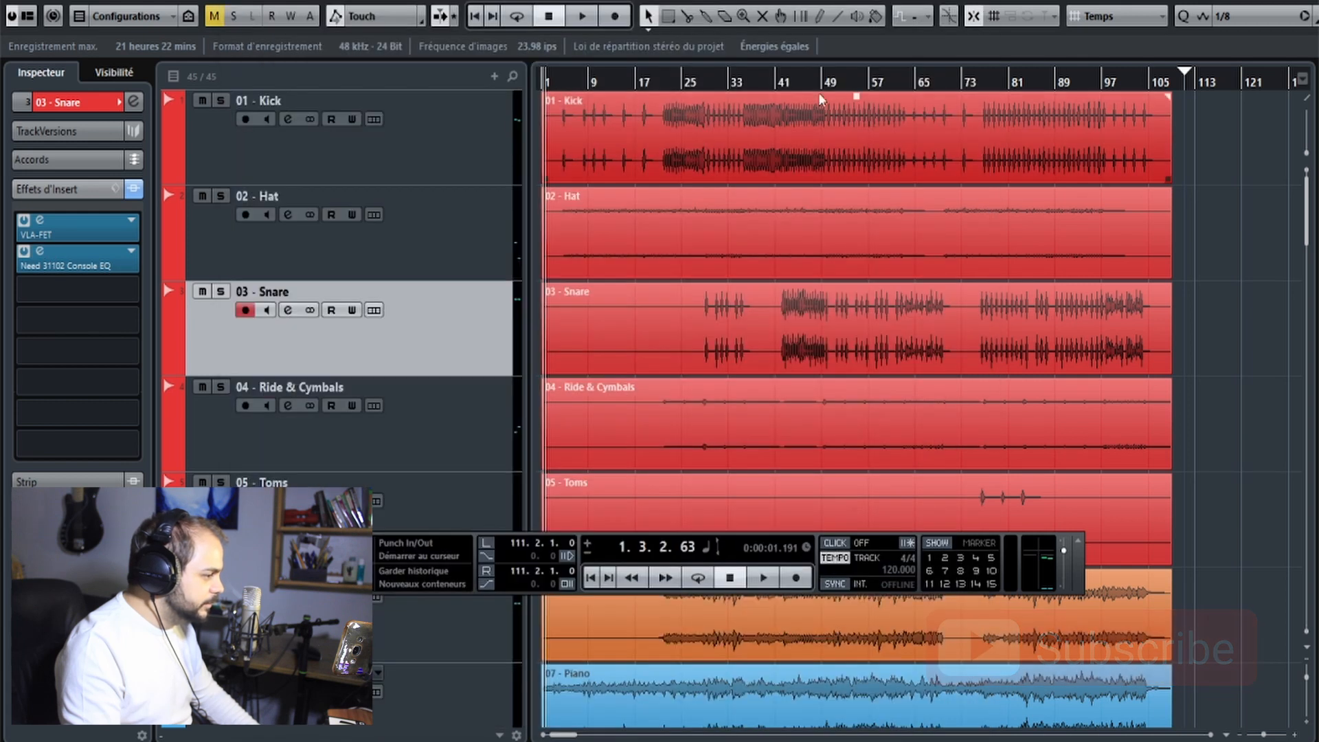
click(788, 82)
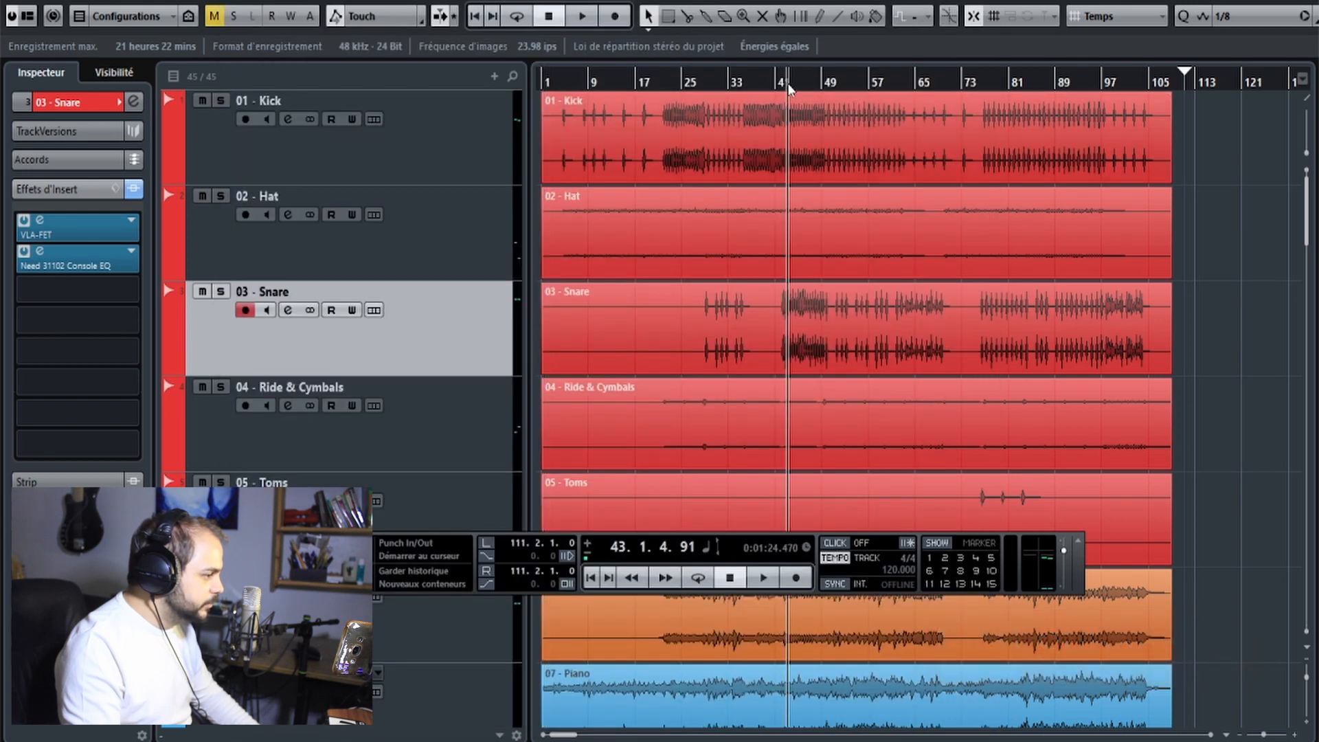
click(41, 252)
- Compare the full mix with the snare's Need 31102 bypassed and active, leave the EQ active, and close the plugin window
click(255, 17)
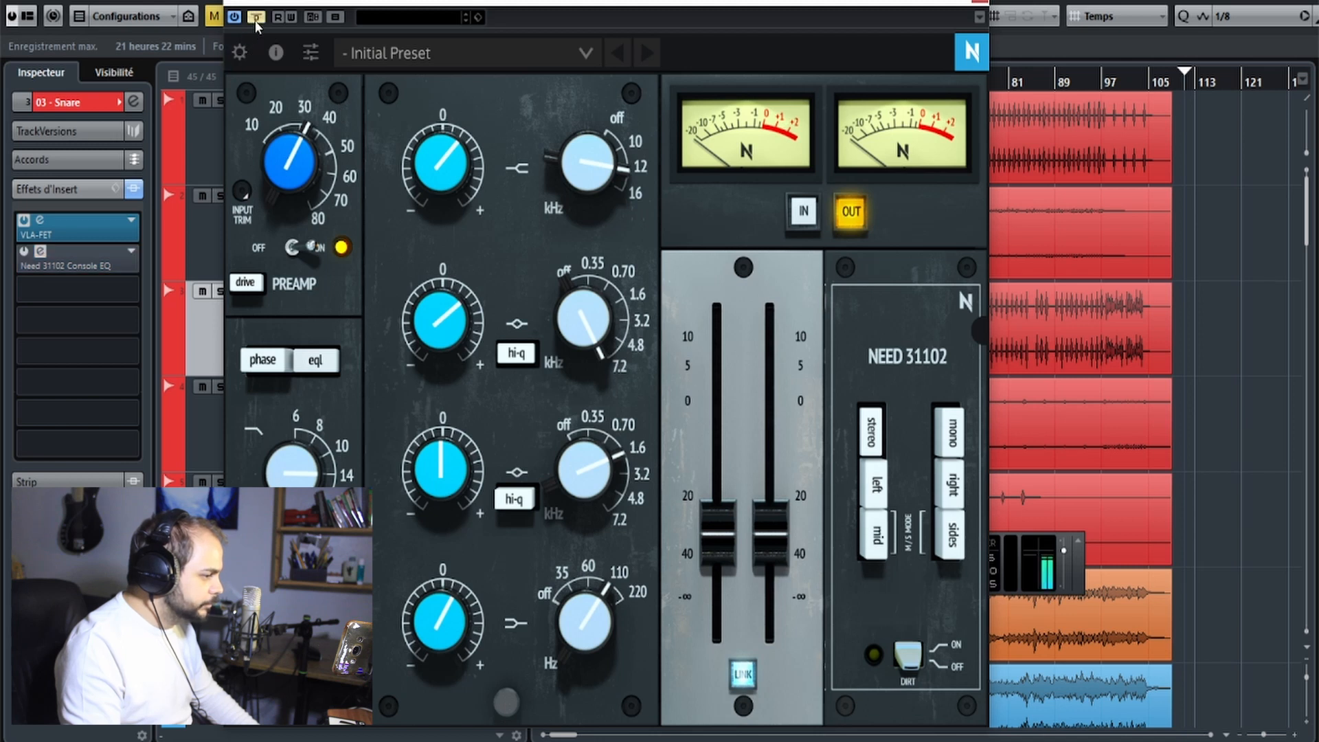
click(254, 19)
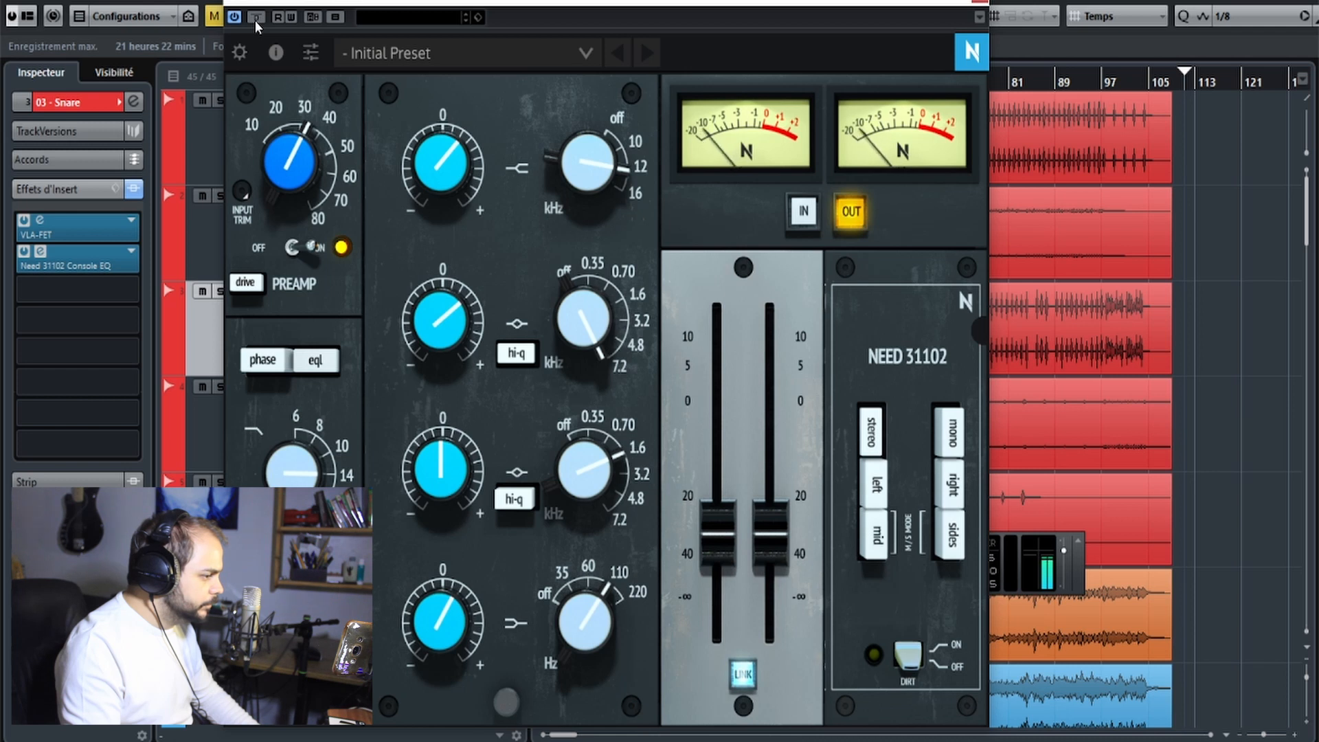
click(254, 19)
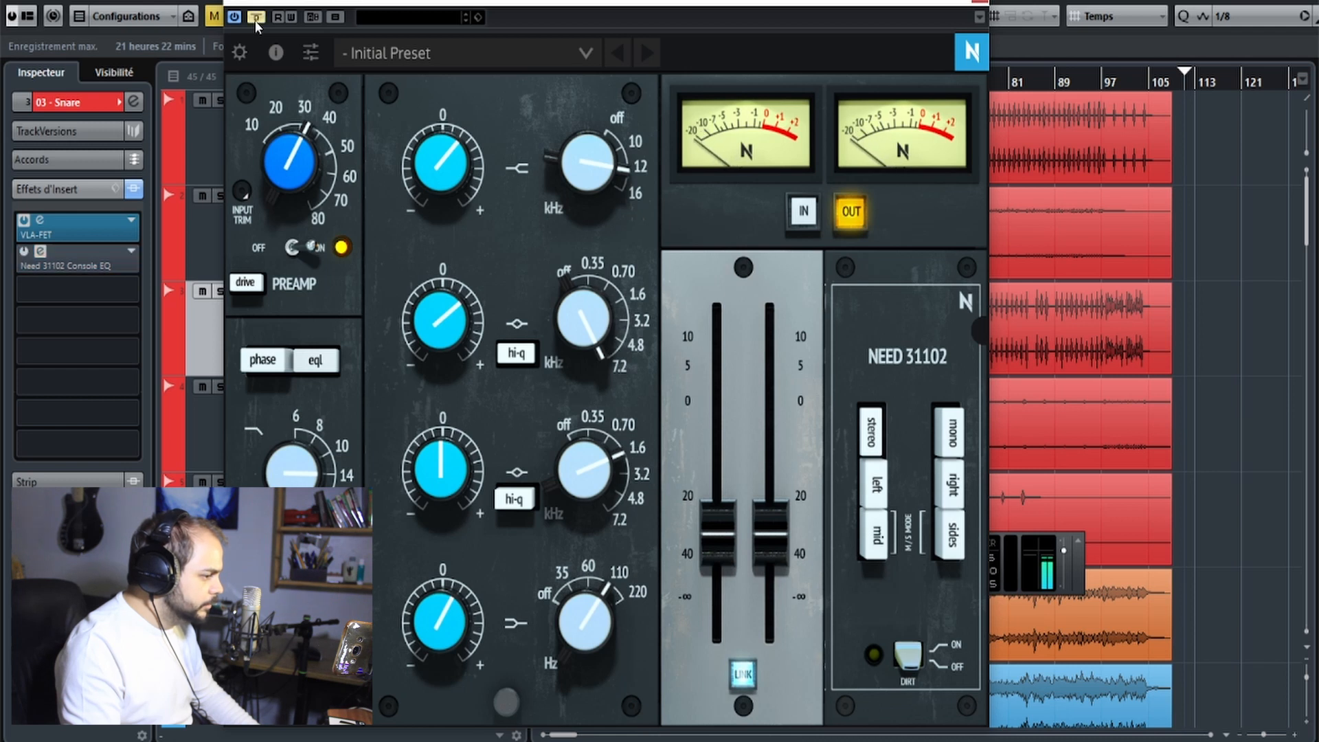
click(255, 19)
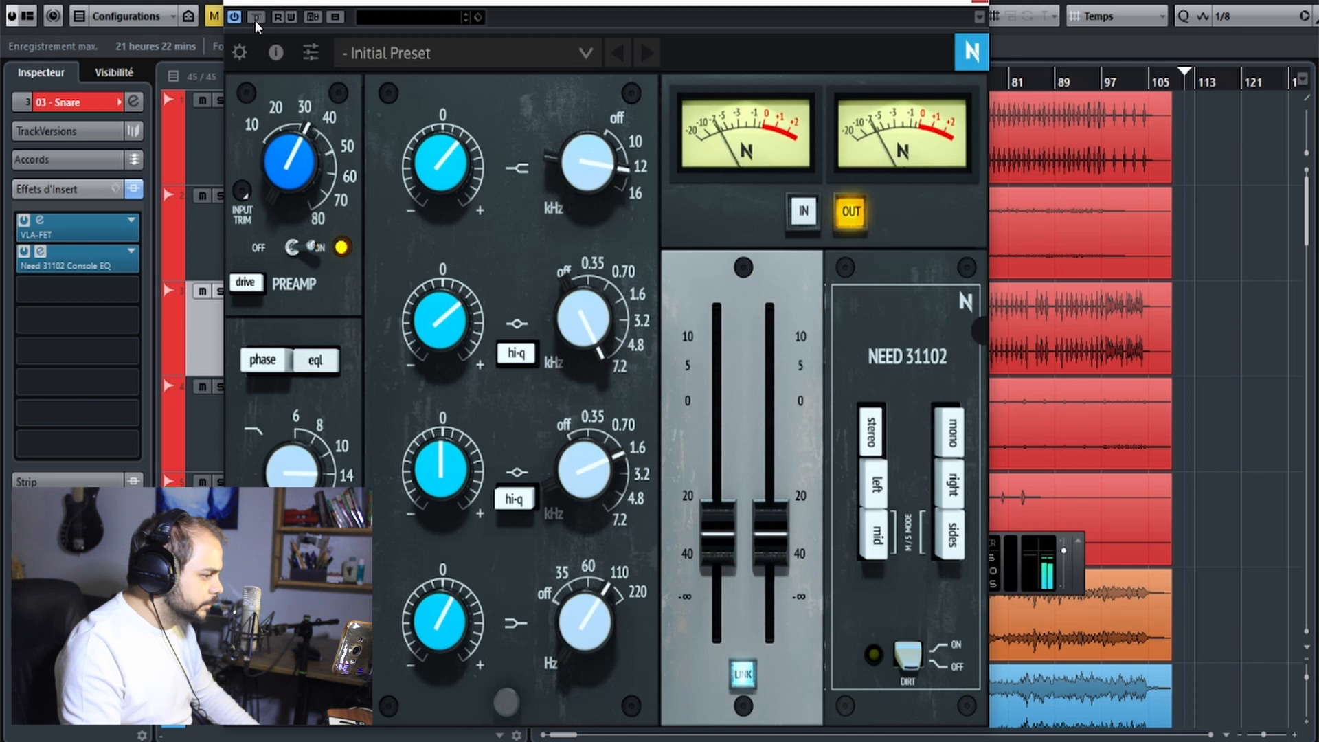
click(254, 19)
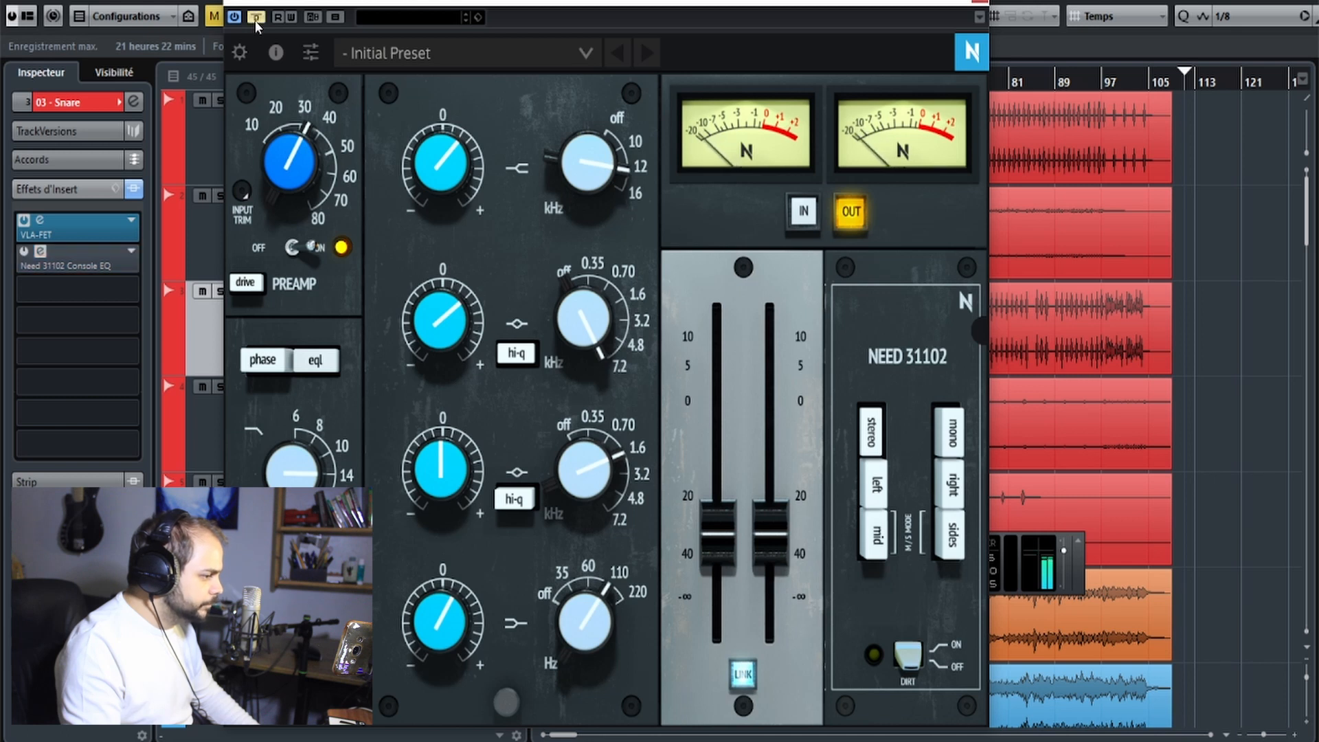
click(254, 19)
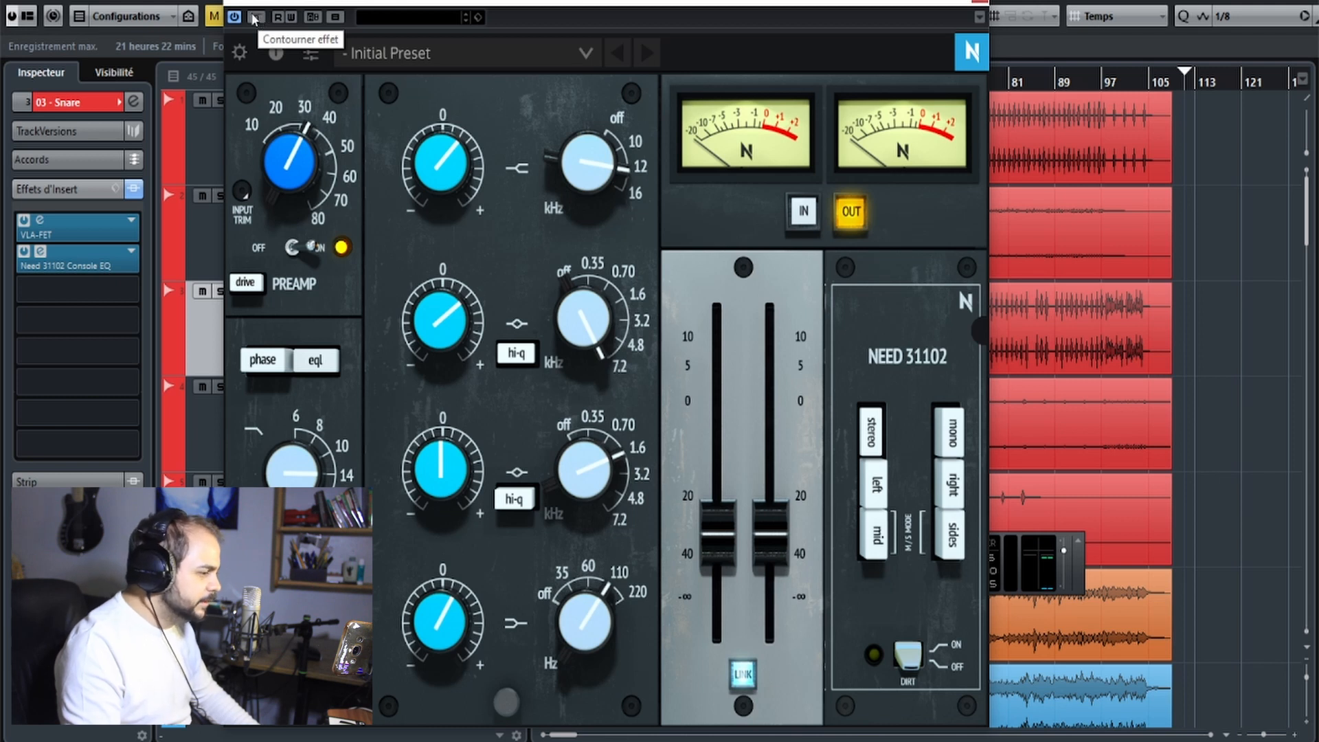
click(256, 18)
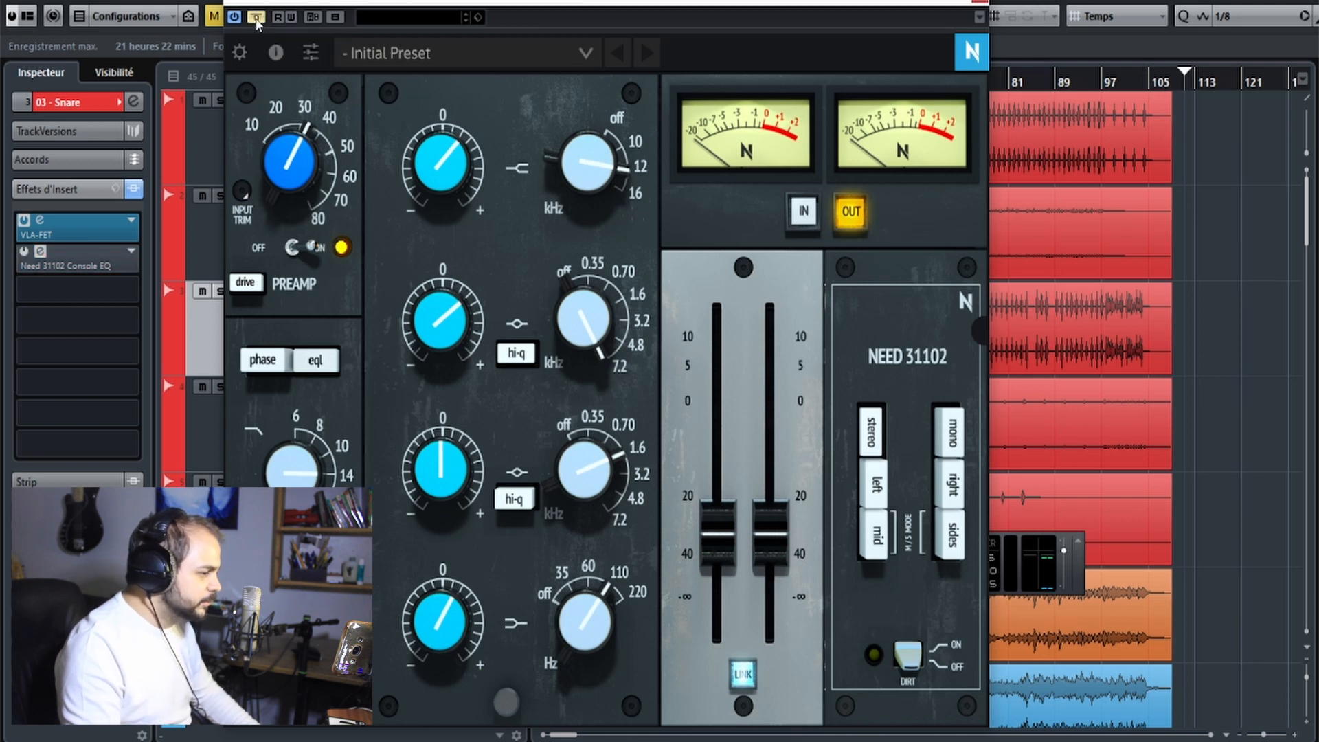
click(257, 18)
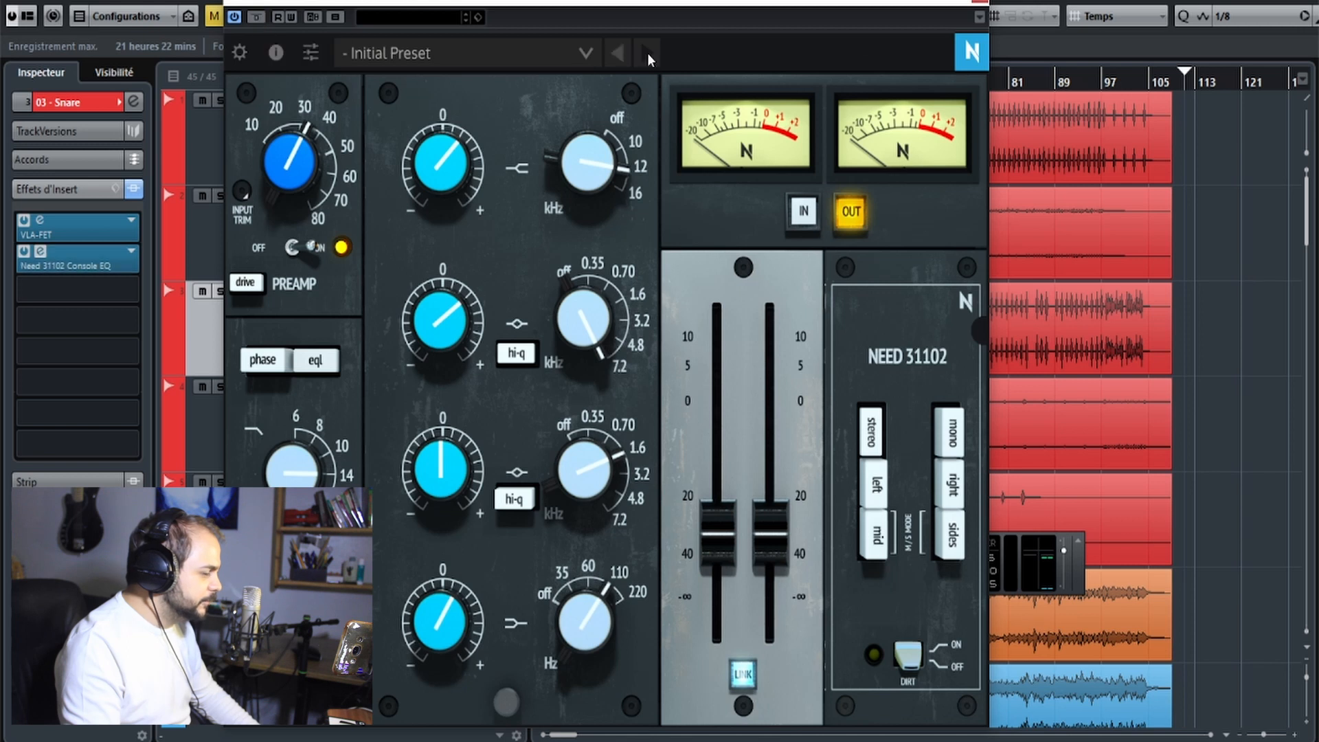
click(983, 3)
- Select and solo the 01 - Kick track and open its Need 31102 EQ
click(439, 166)
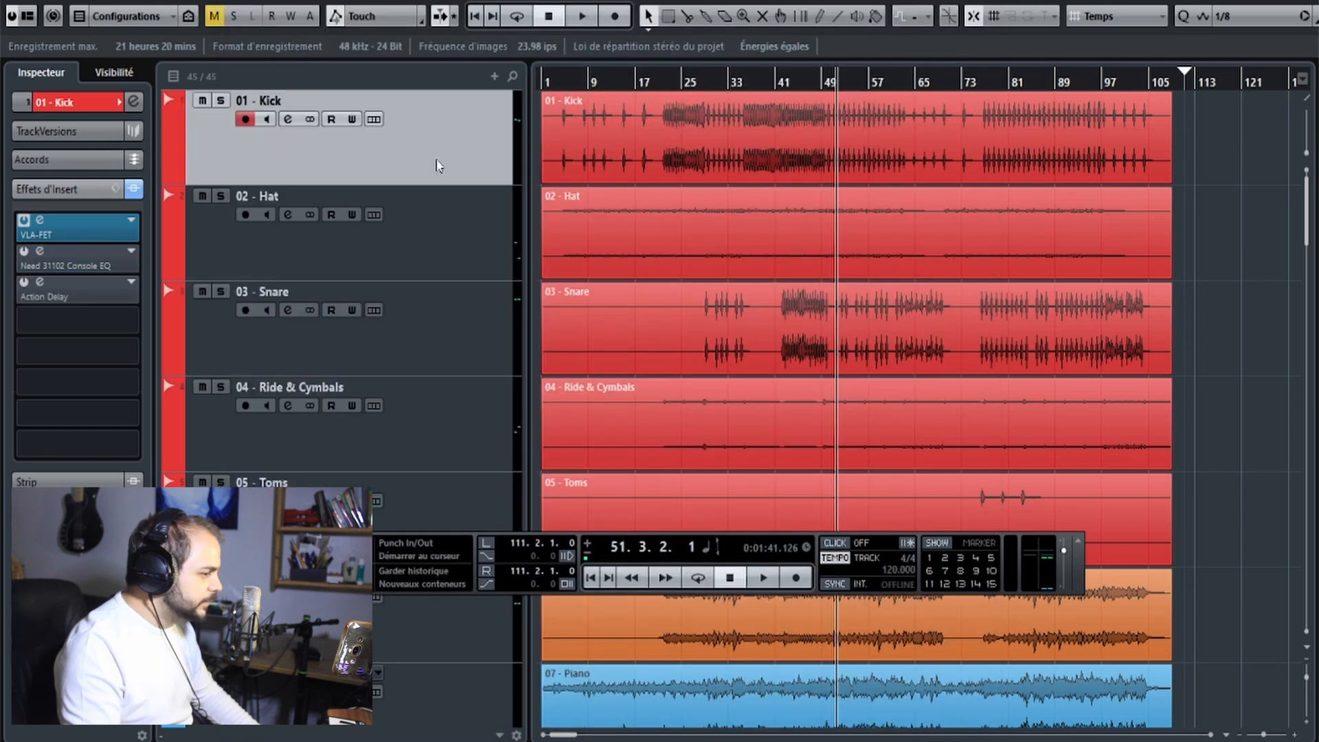
click(221, 102)
click(40, 251)
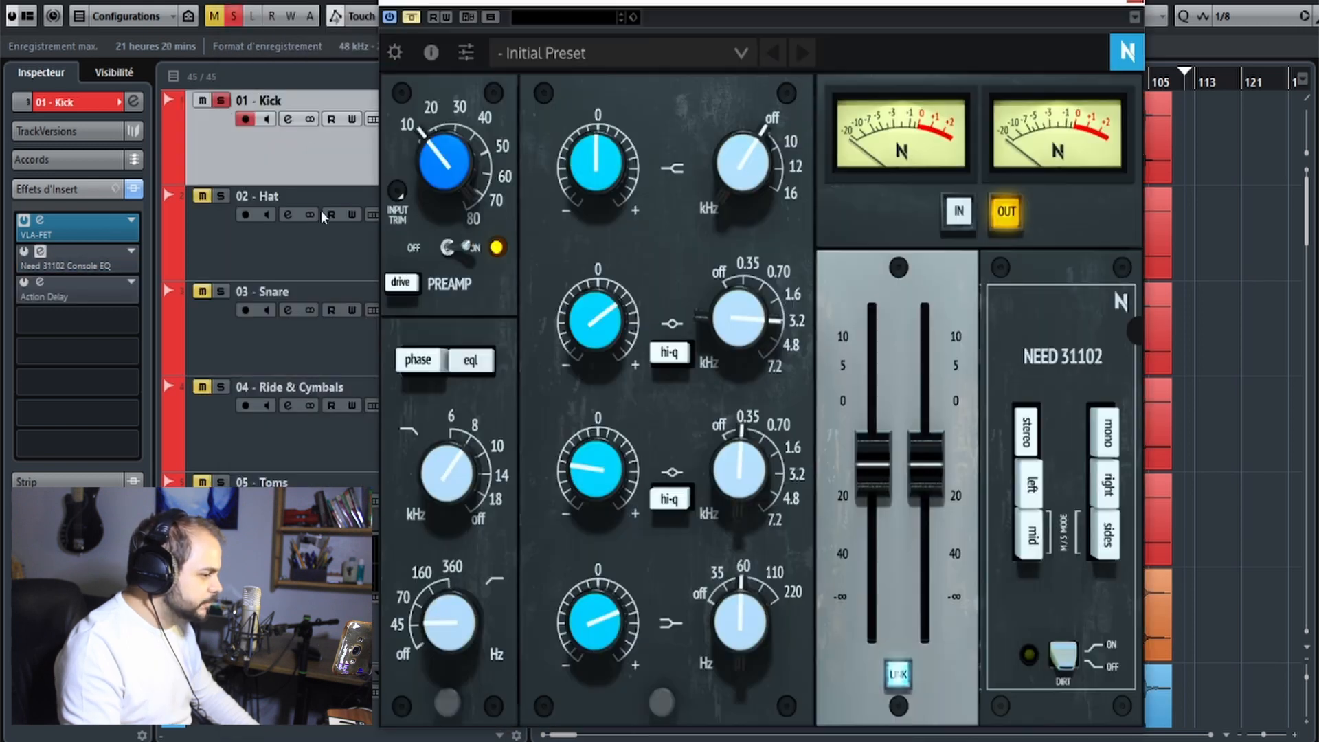
- Compare the soloed kick with its Need 31102 active and bypassed, leave the EQ active, and close the plugin window
click(416, 19)
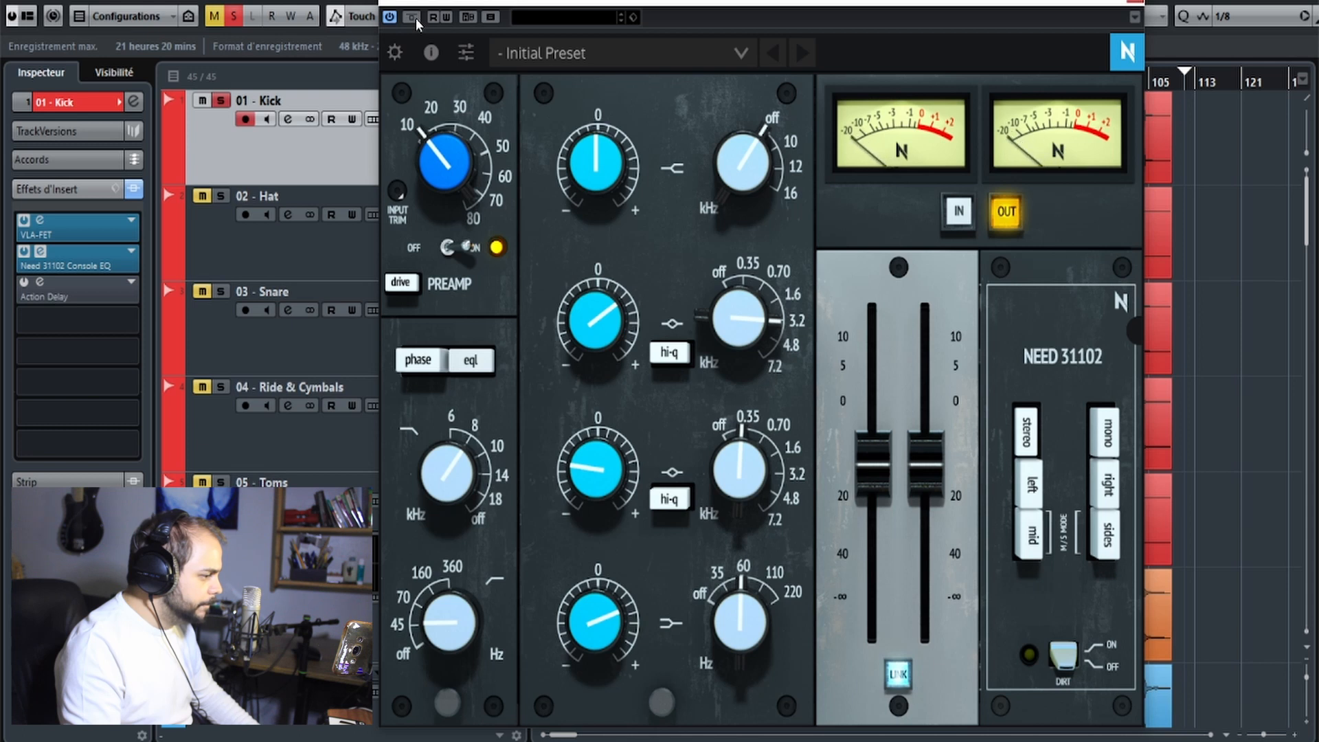
click(415, 18)
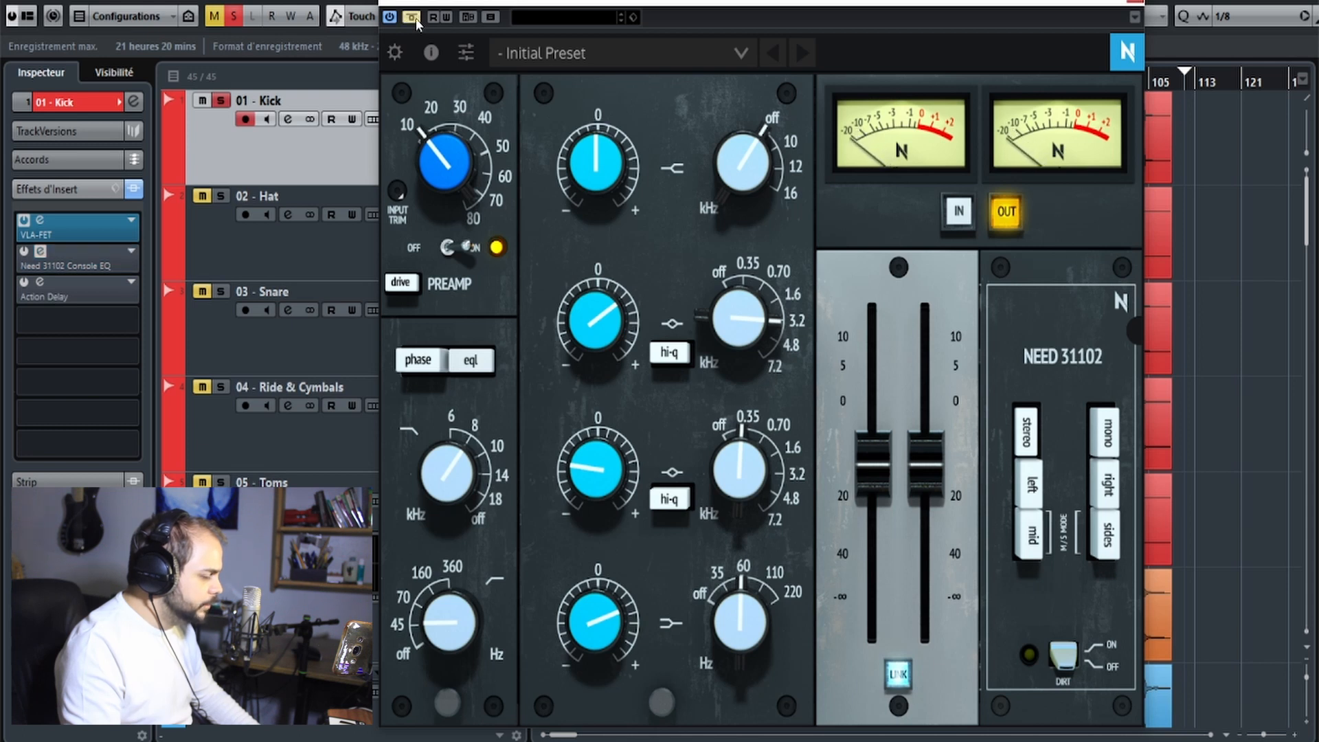
click(415, 18)
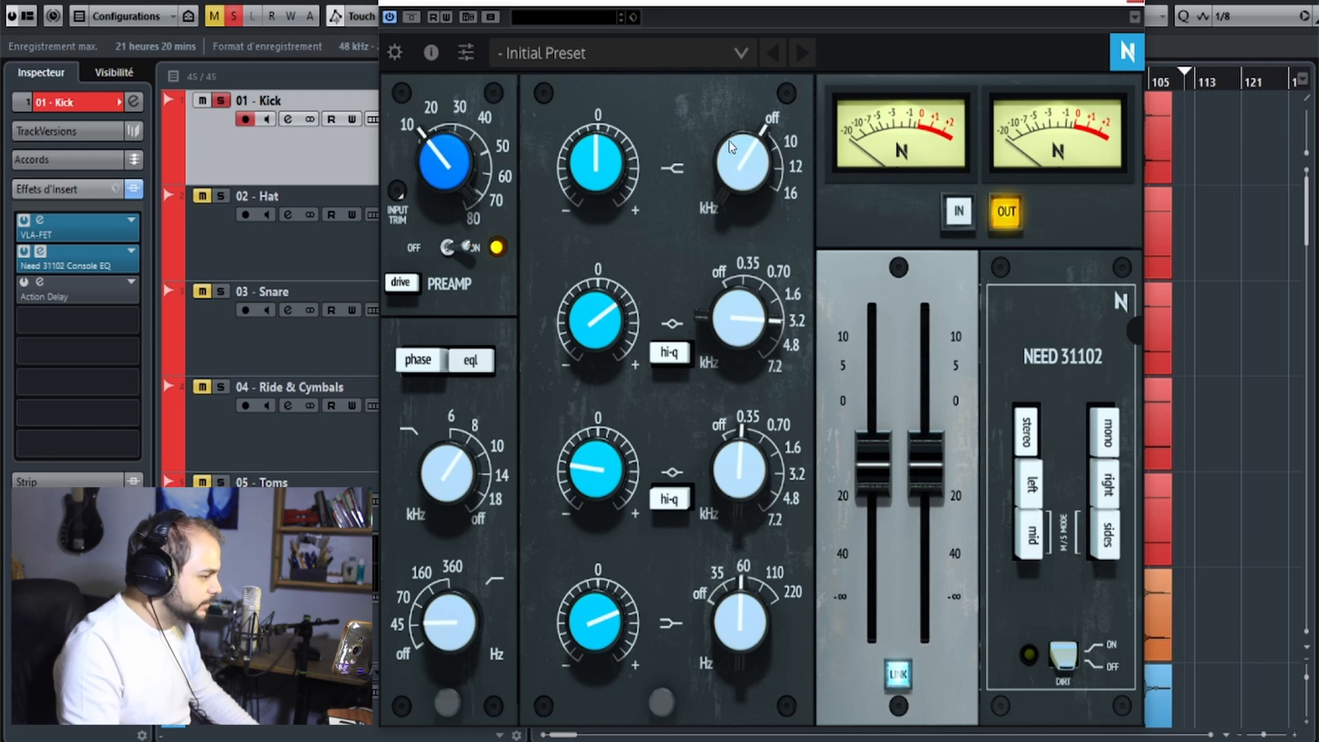
click(1132, 2)
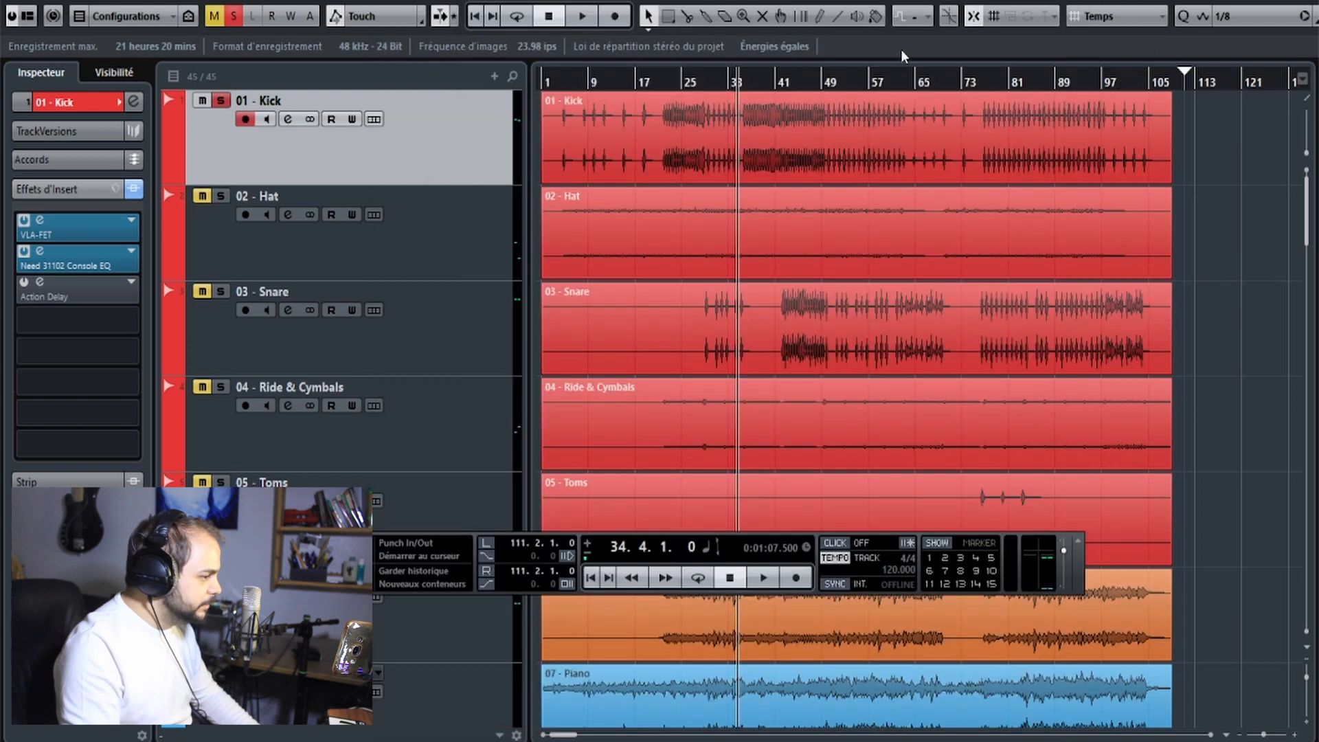
- Play the soloed kick from about bar 35, switching its Need 31102 insert off and on repeatedly, and stop with the insert on
click(748, 77)
key(space)
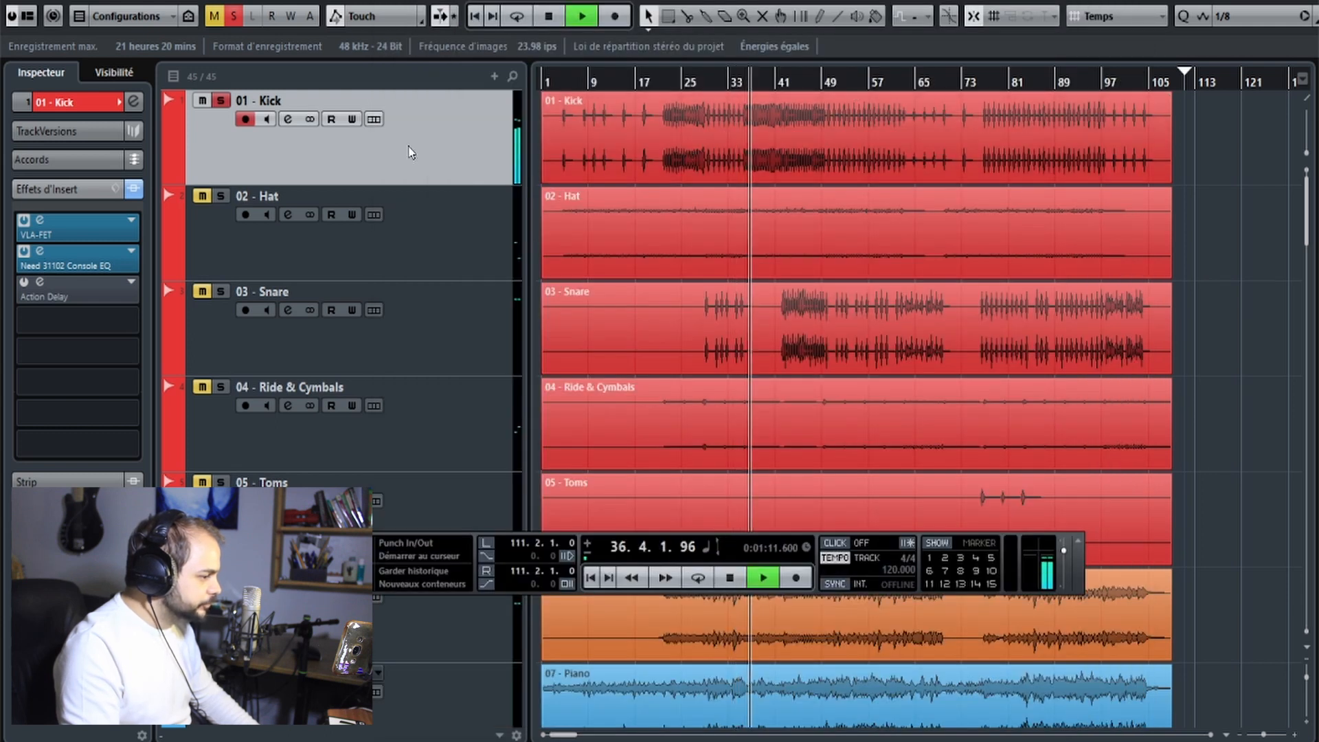
click(24, 252)
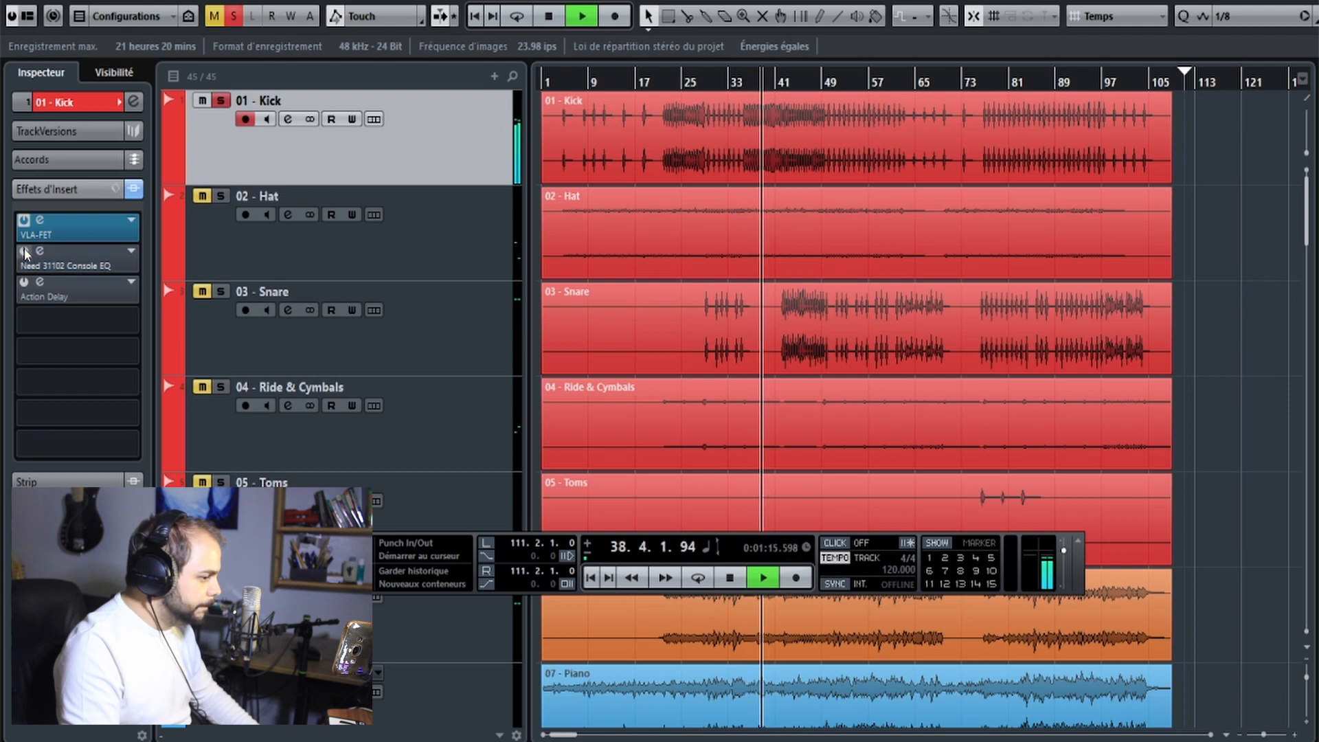
click(25, 252)
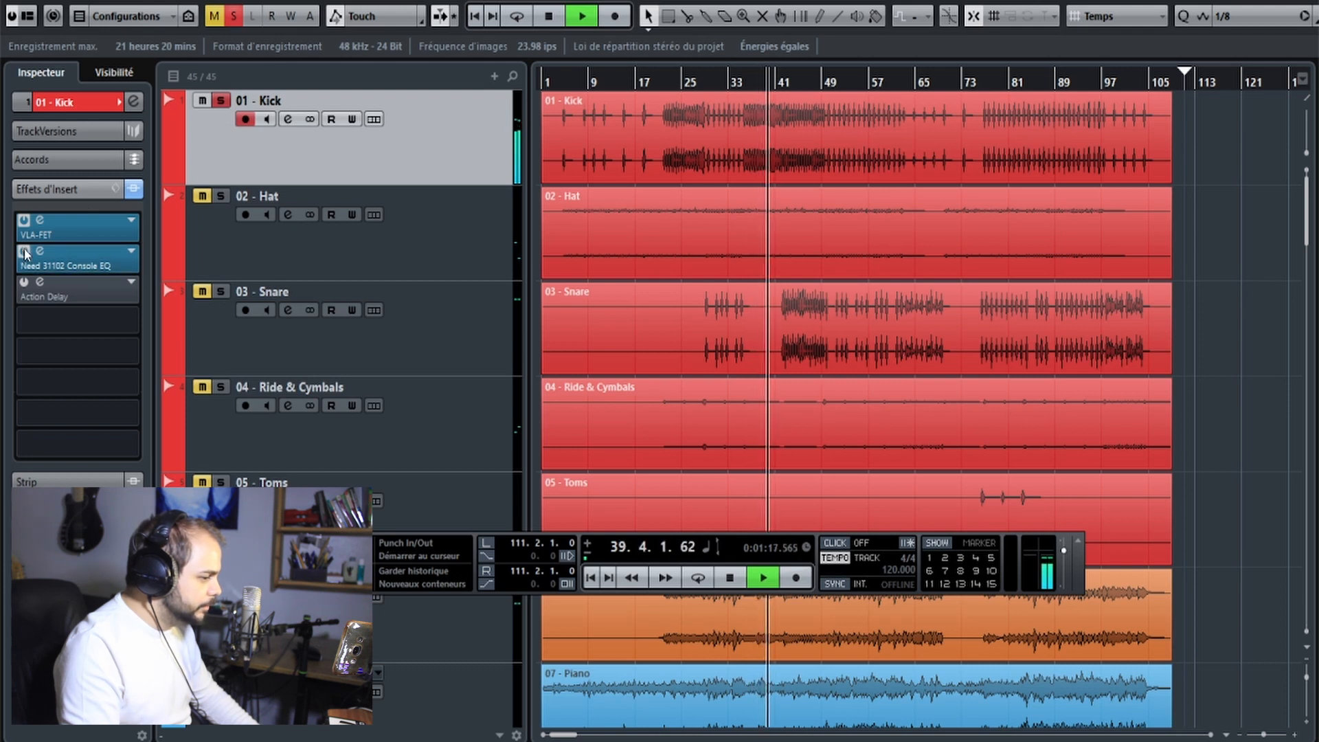
click(26, 252)
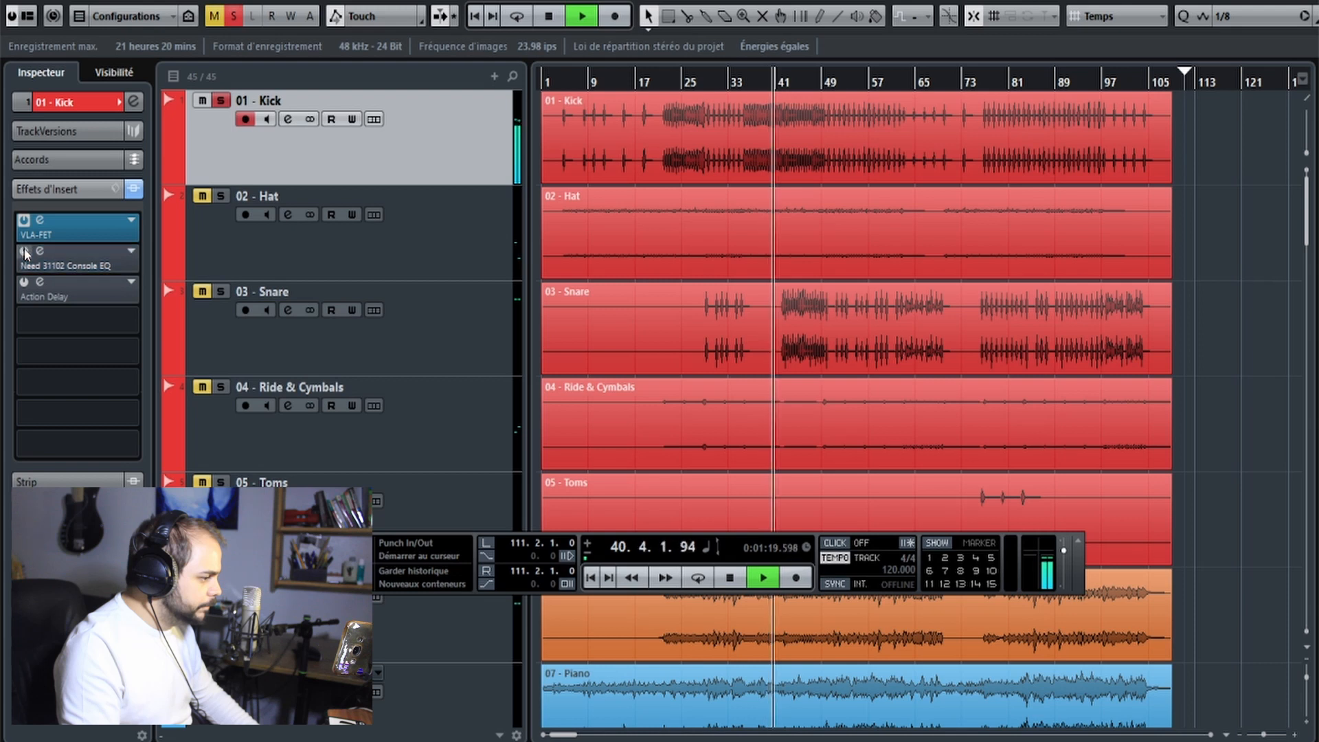
click(27, 251)
key(space)
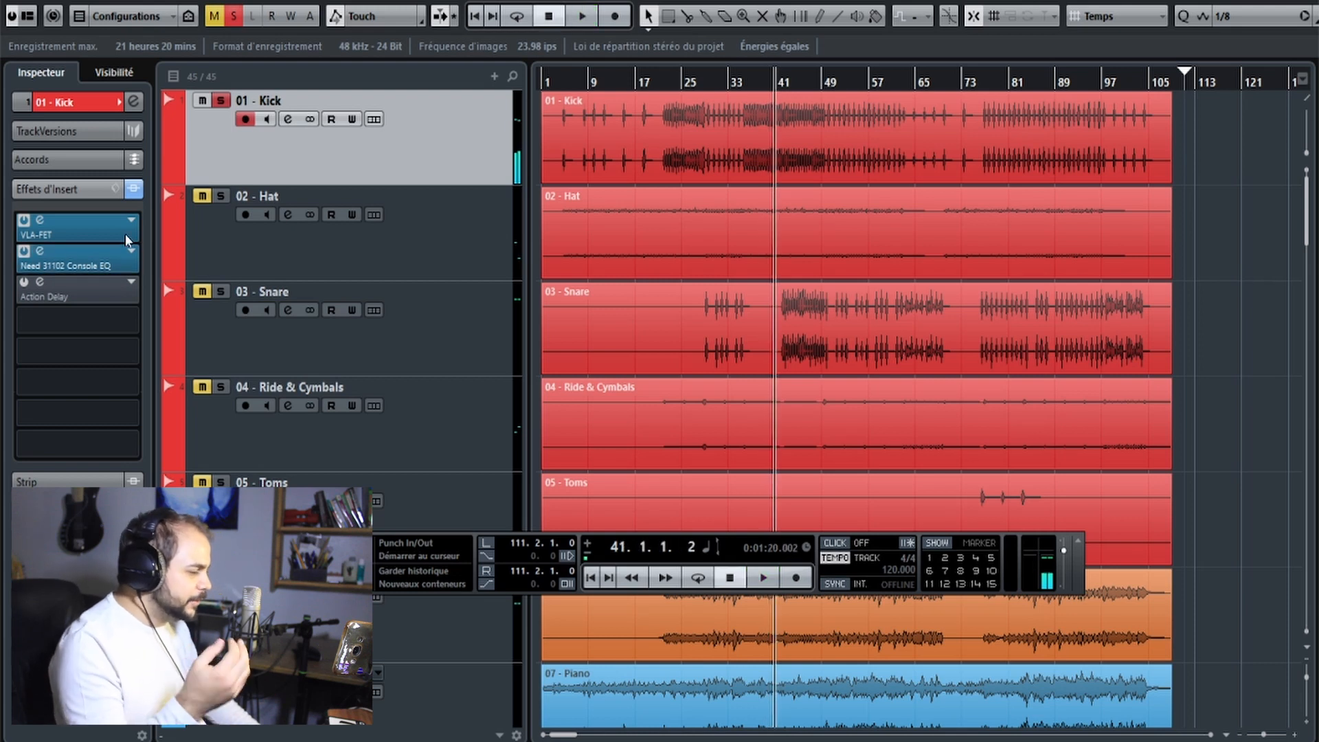
- Unsolo the kick and play the full mix from bar 41, switching the kick's Need 31102 insert off and on, and stop with it on
key(s)
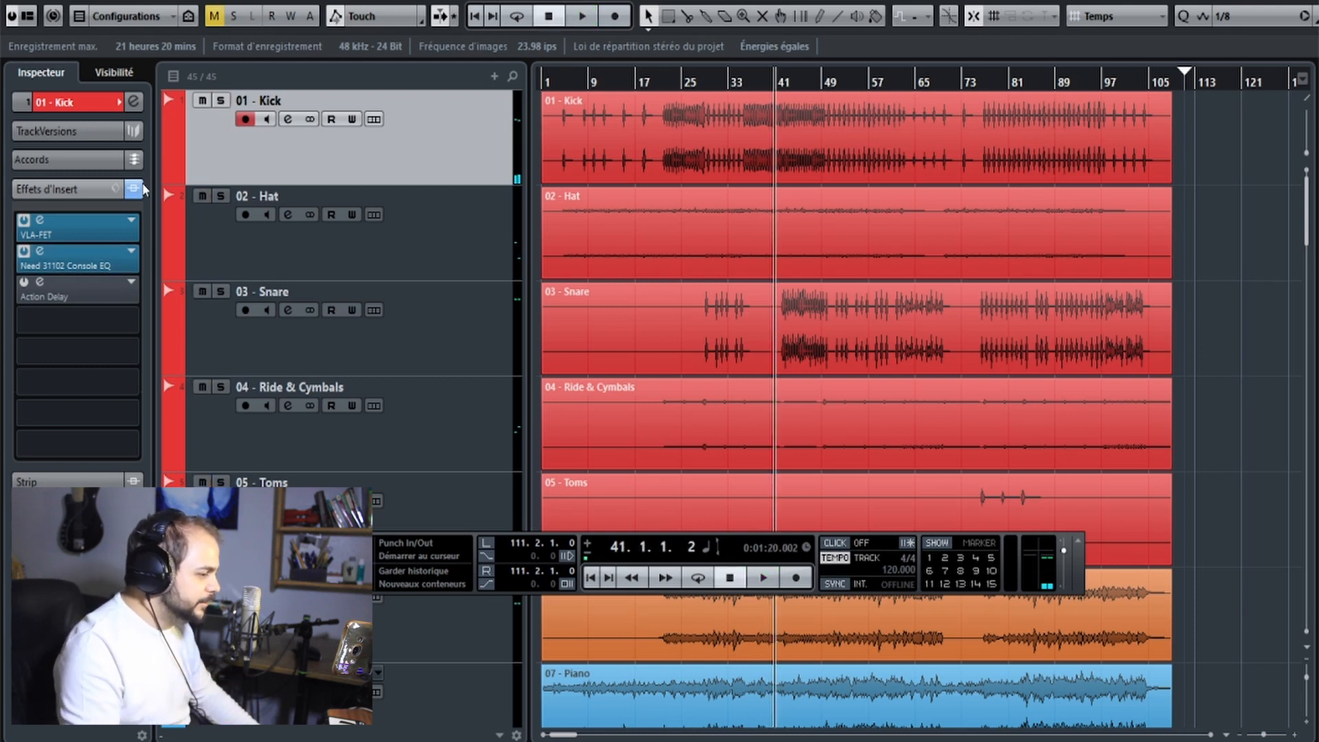
click(24, 252)
key(space)
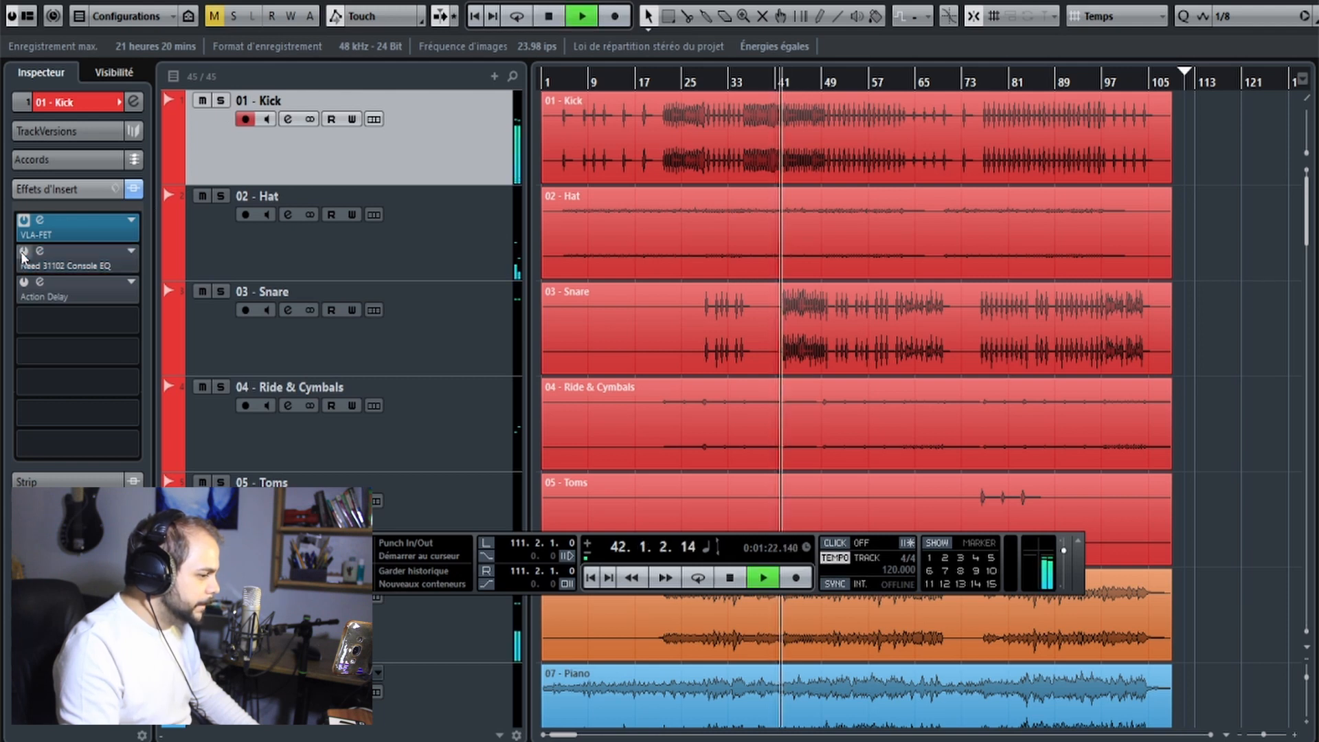
click(24, 253)
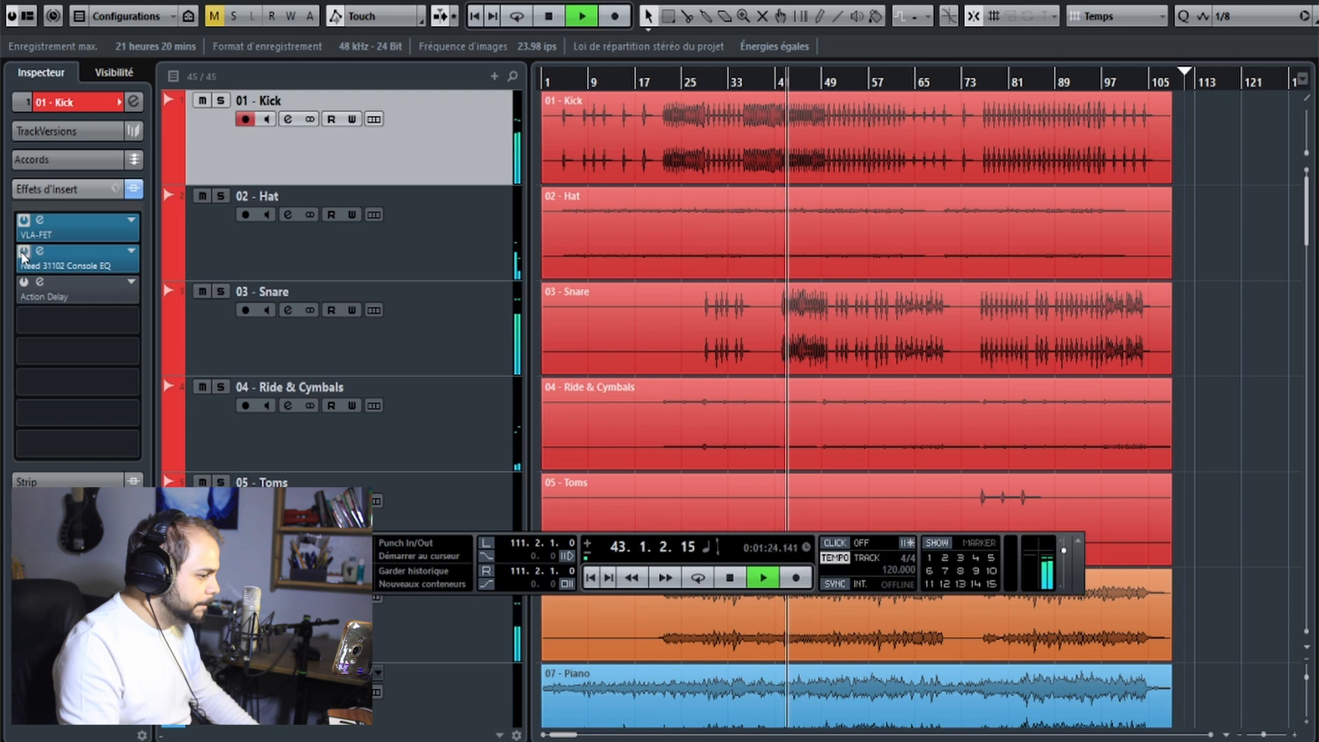
click(24, 252)
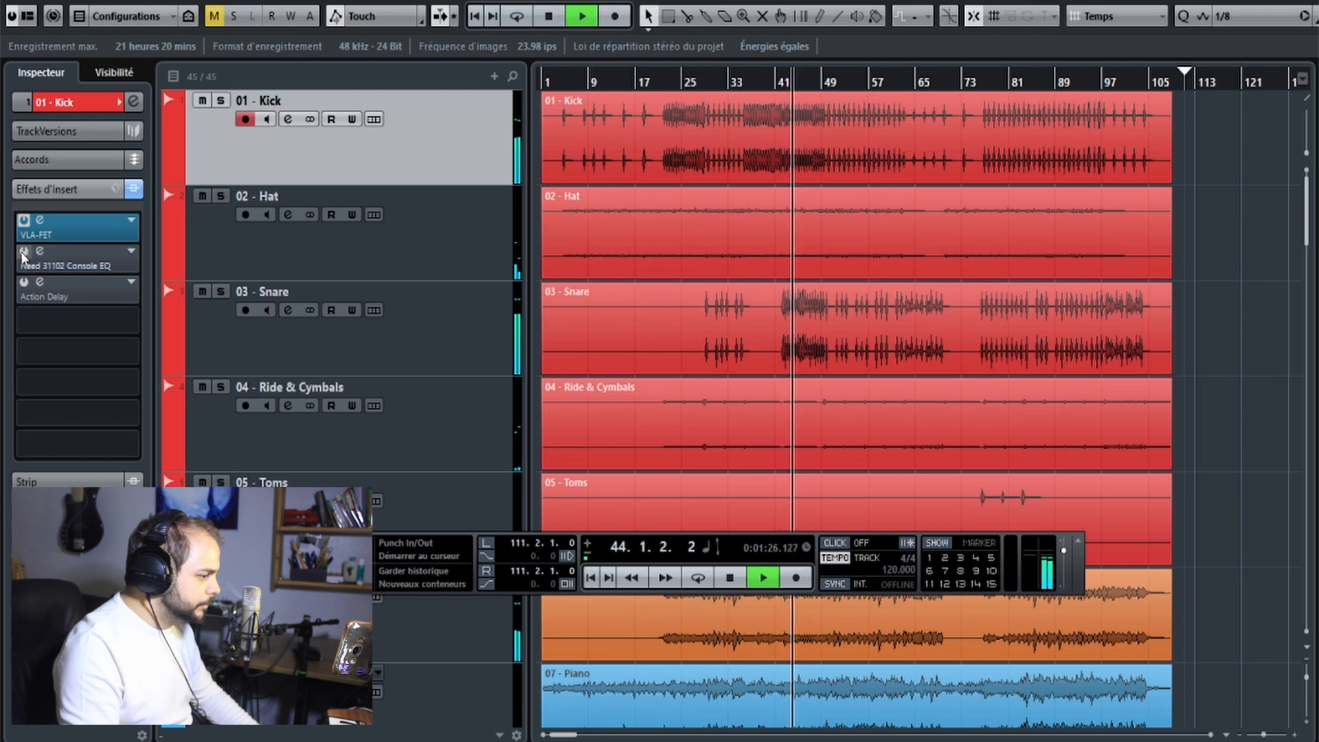
click(24, 253)
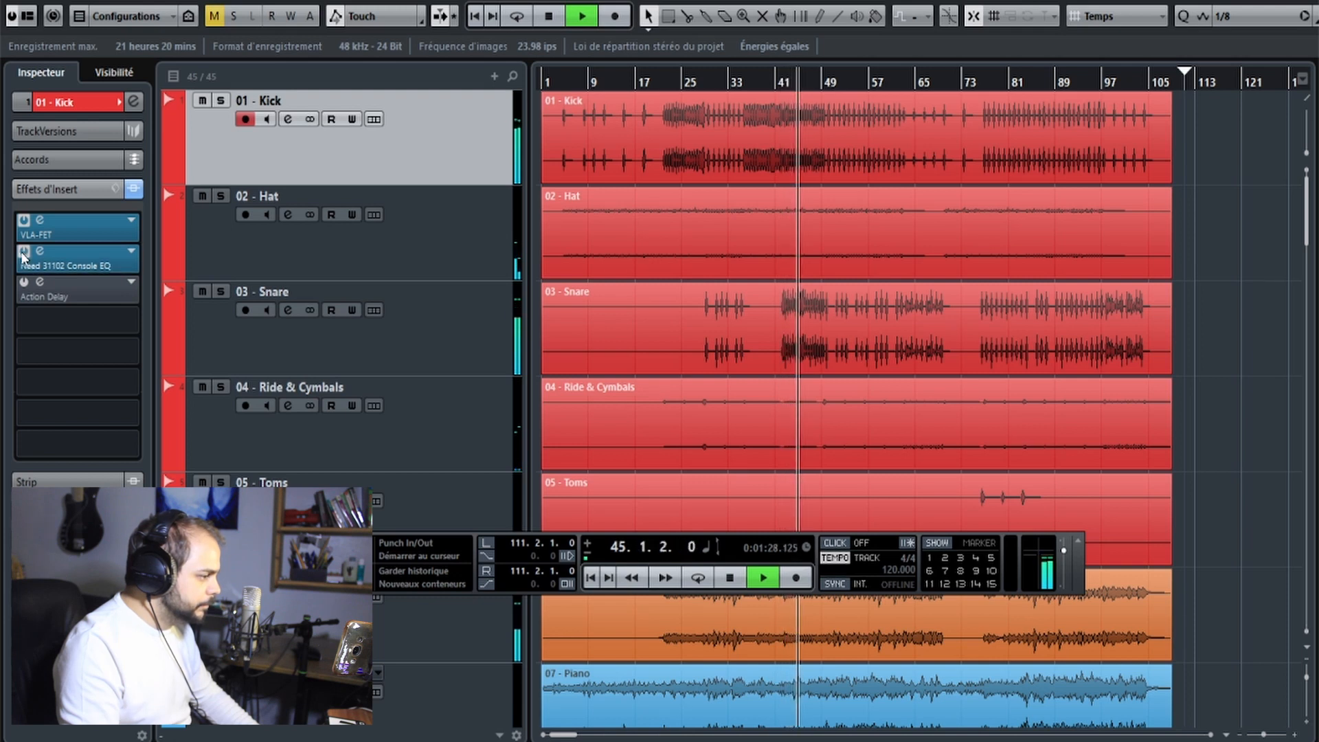
key(space)
key(KP_0)
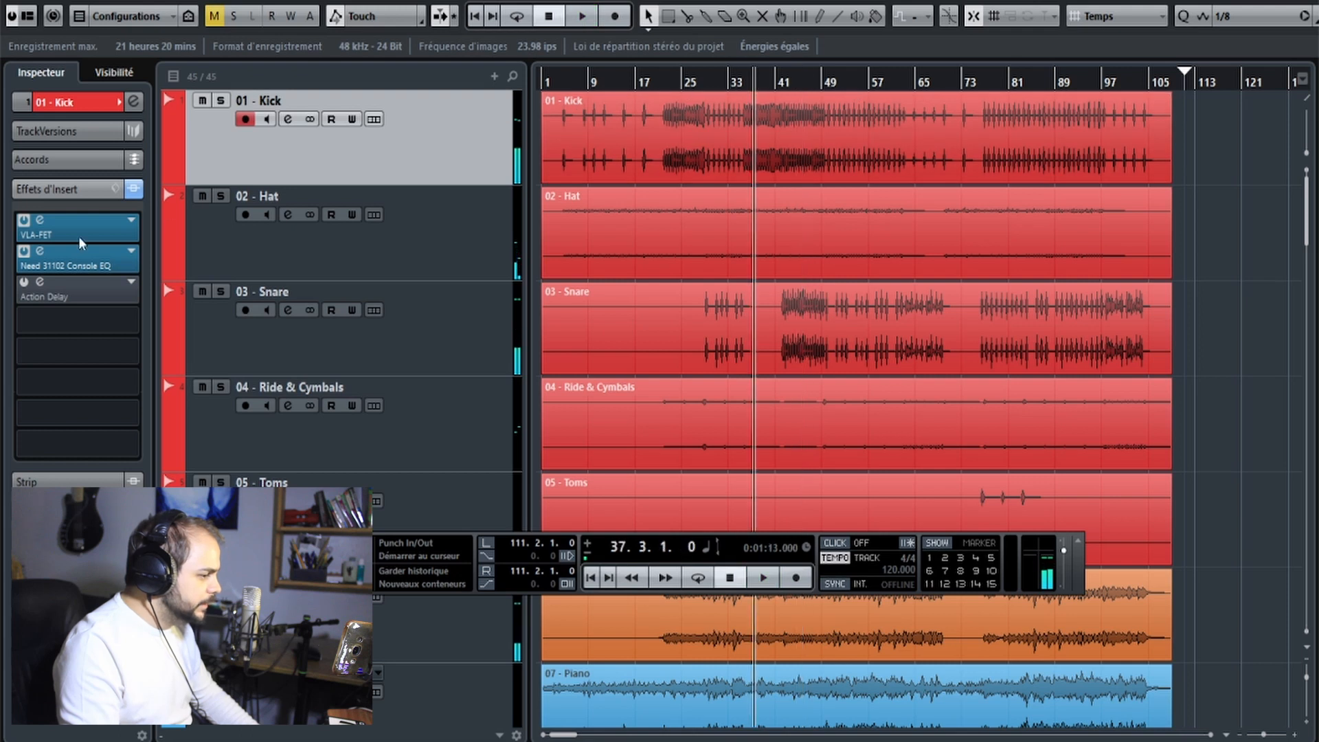
- Open the kick's Need 31102 with the track unsoloed, compare the full mix with the EQ bypassed and active, and close it left active
click(221, 101)
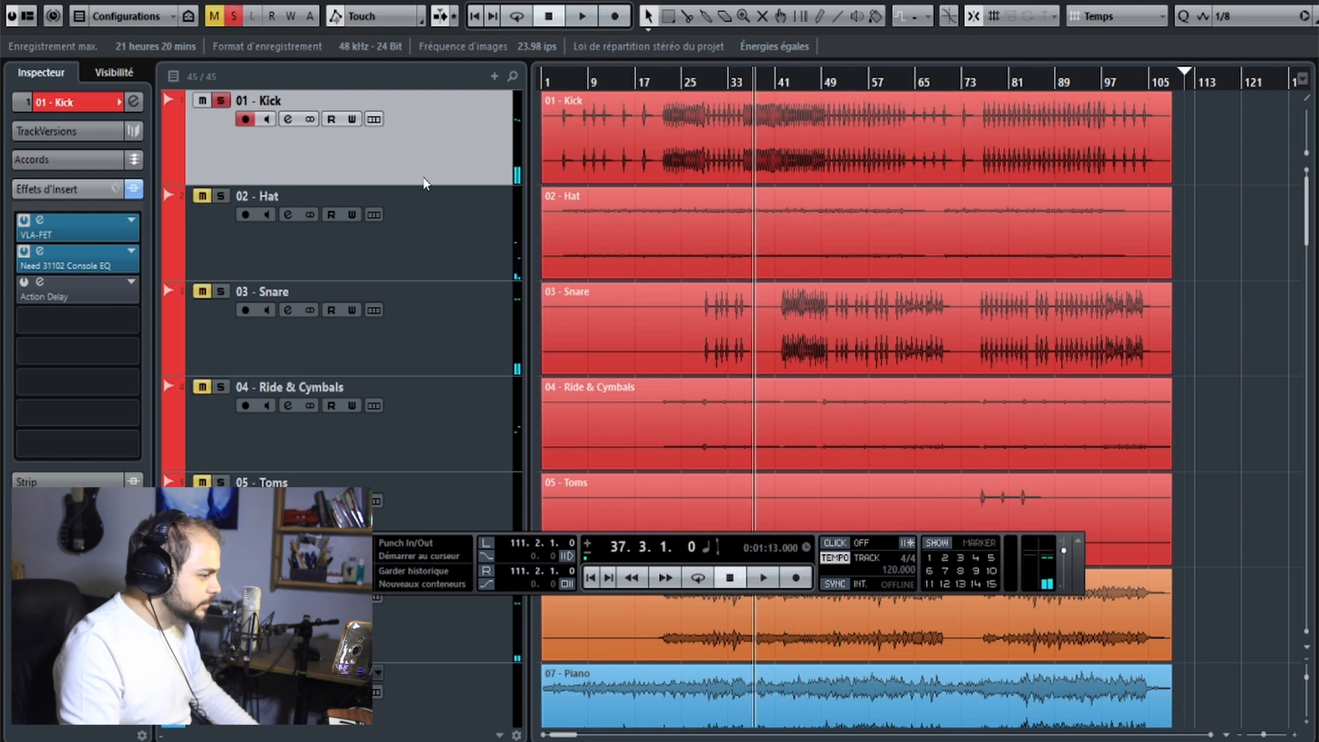
click(218, 102)
click(30, 264)
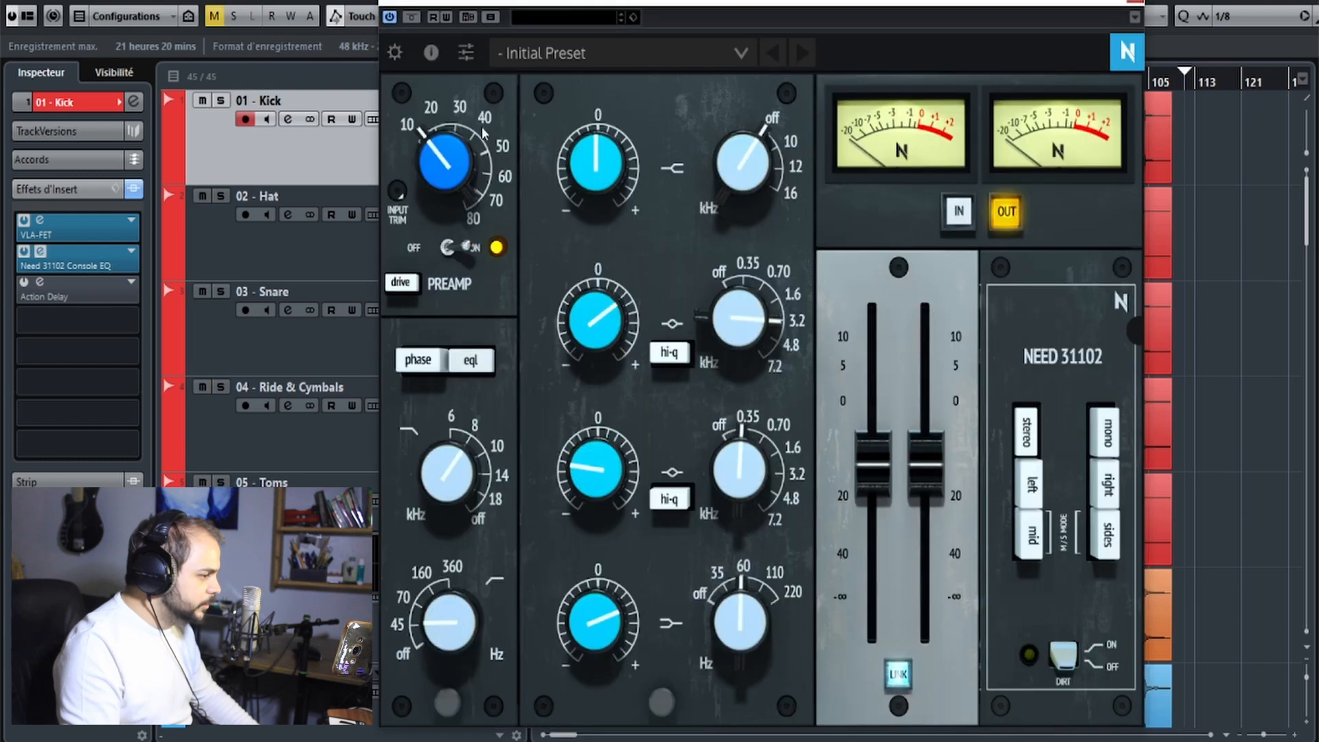
click(414, 22)
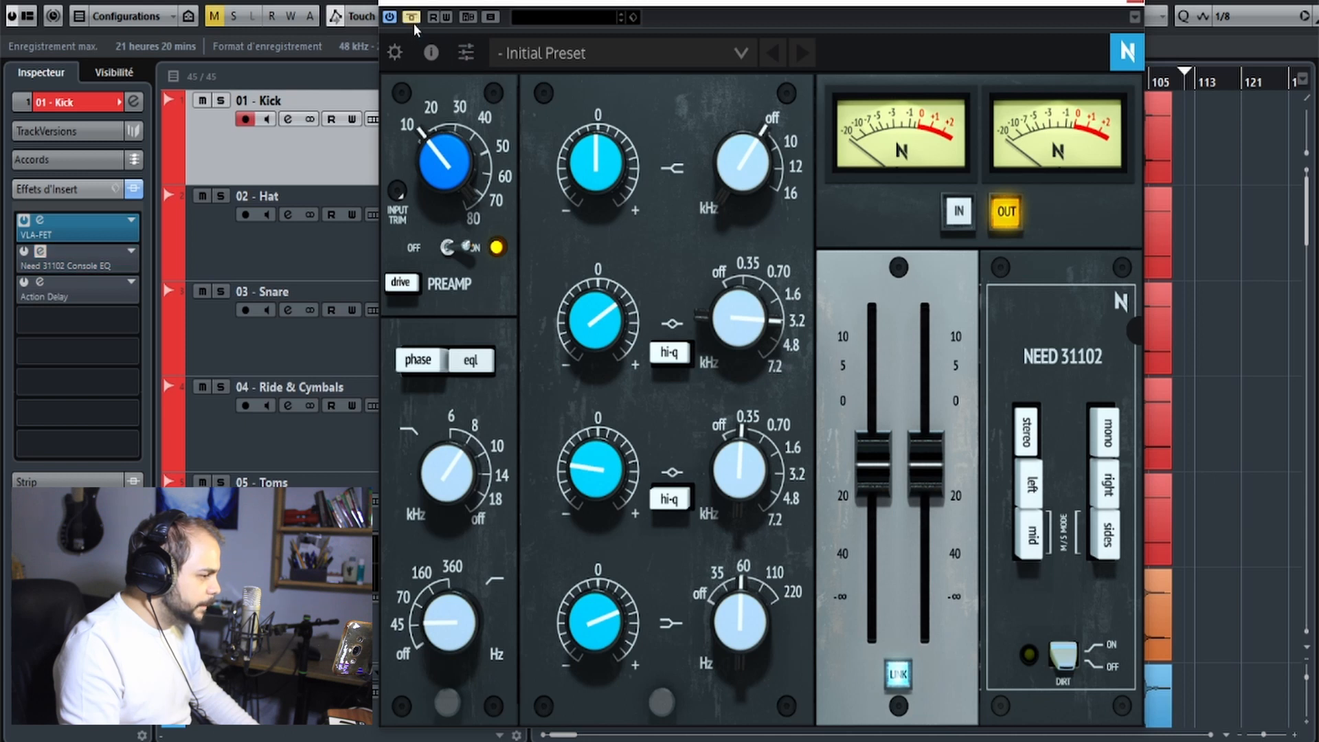
click(413, 24)
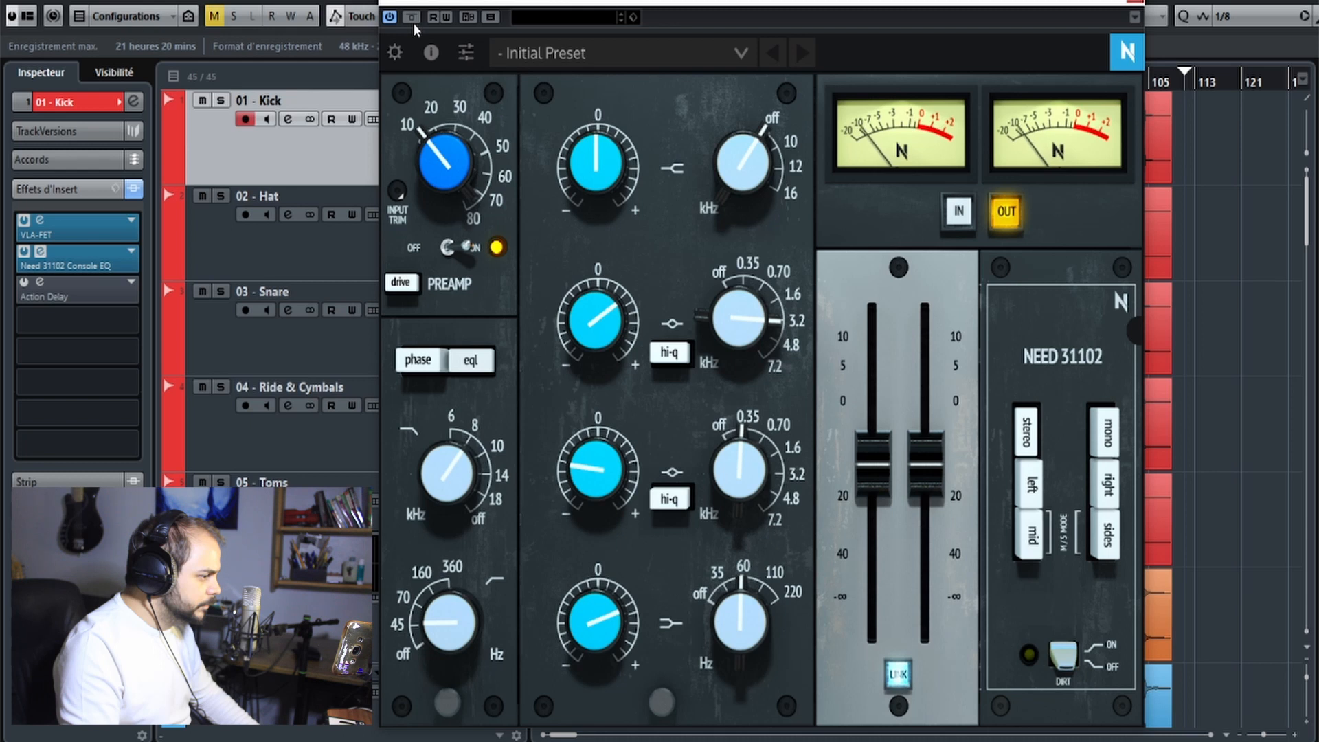
click(414, 24)
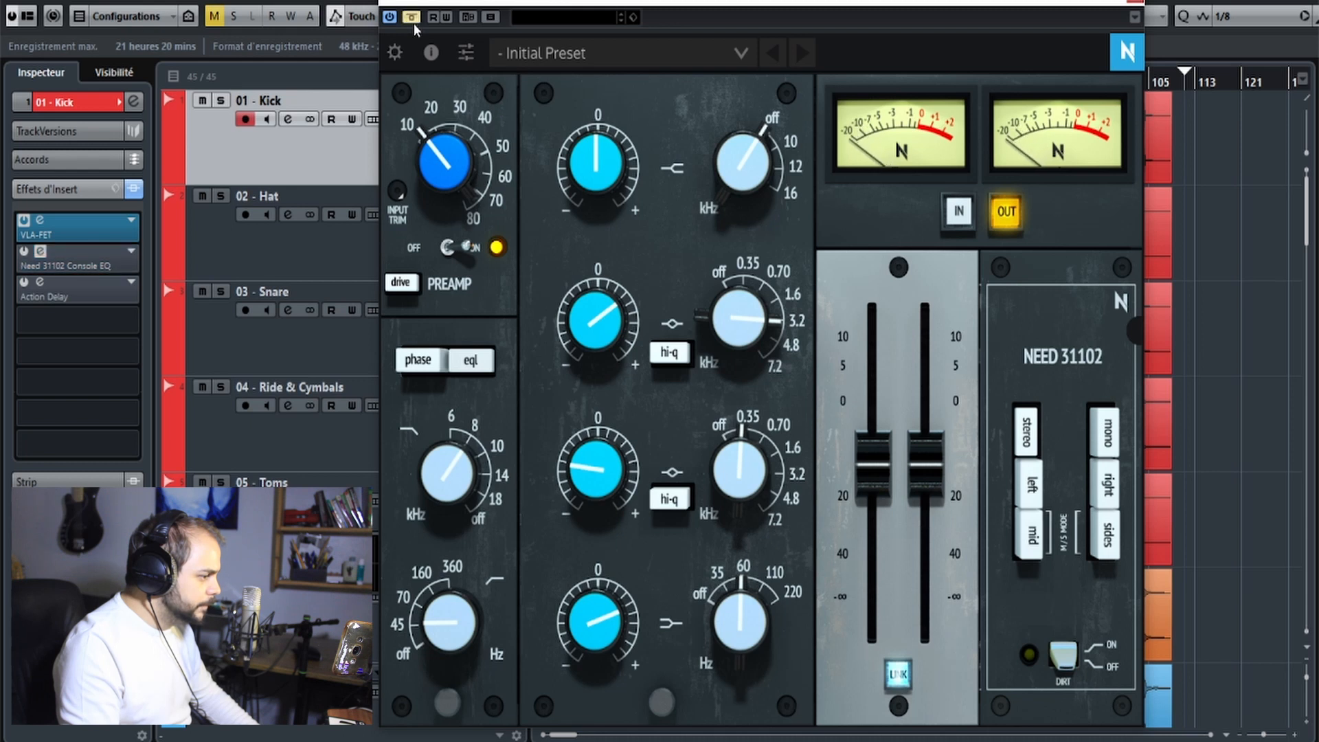
click(414, 23)
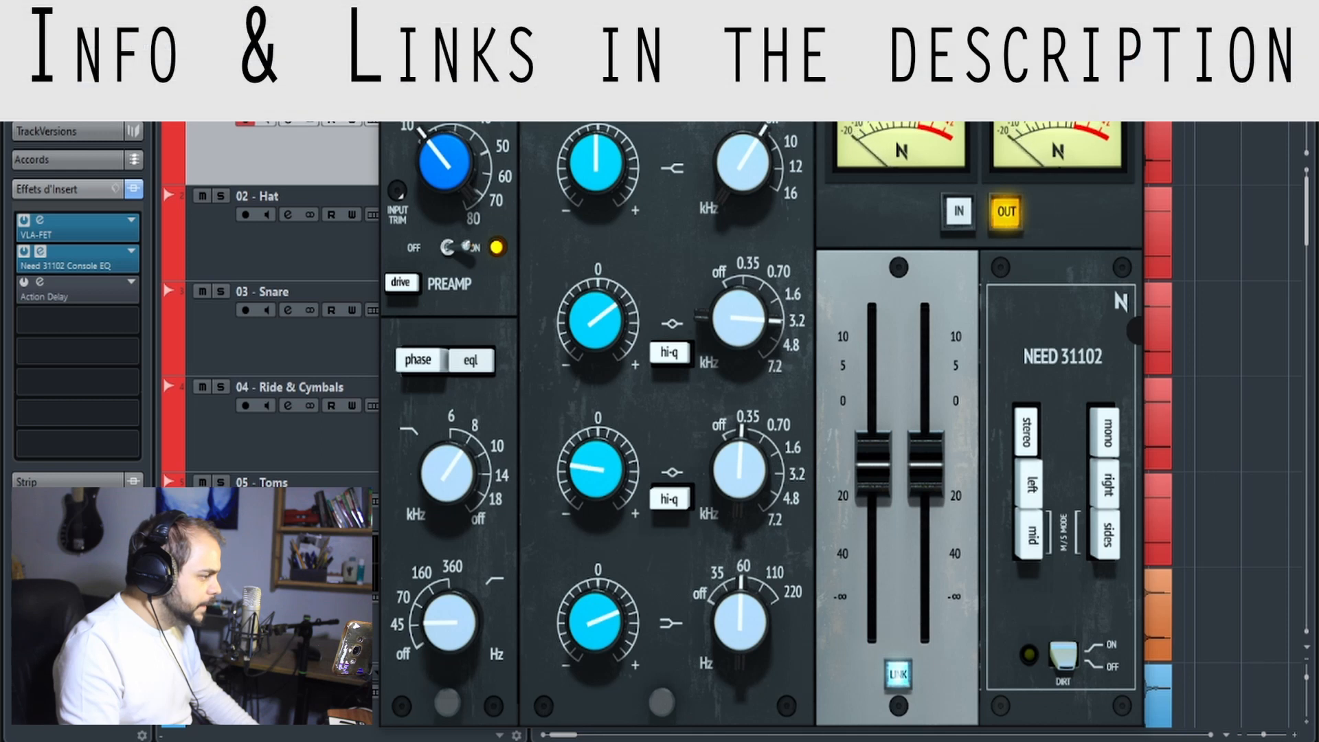
click(1142, 14)
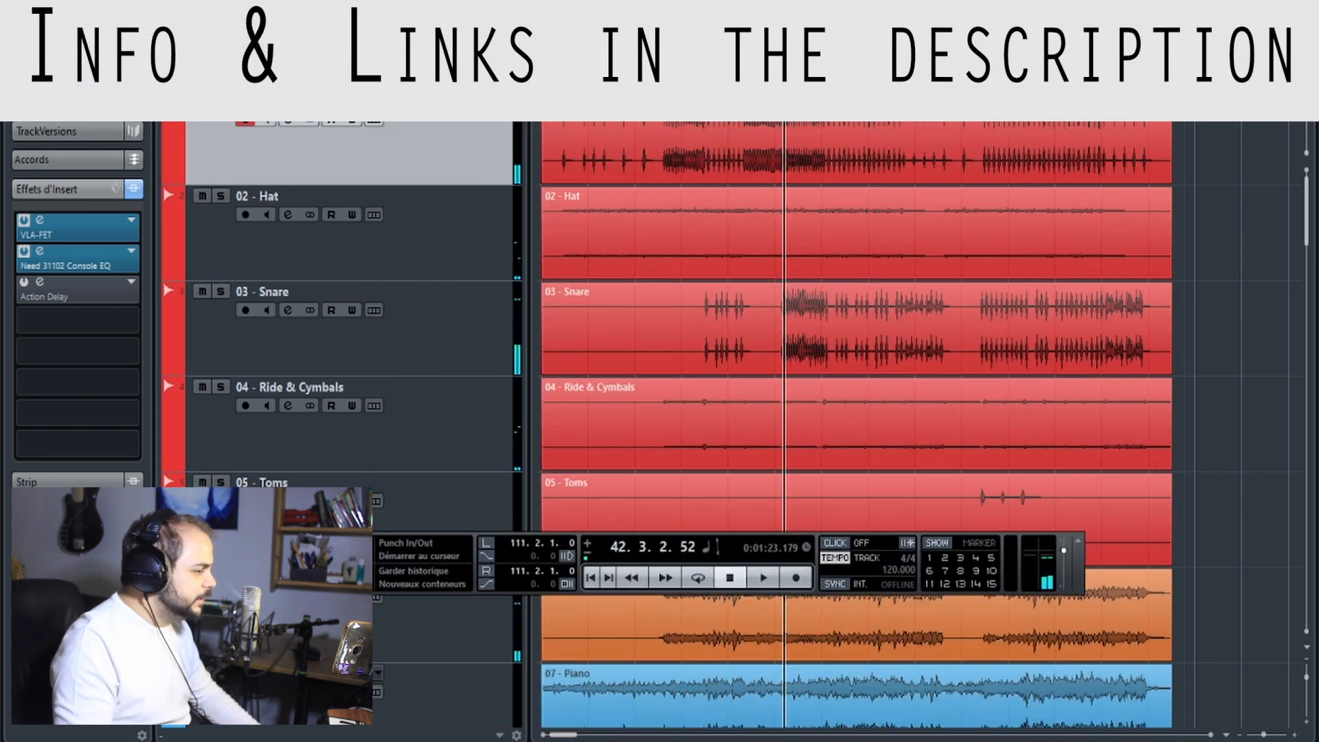
- Replay the full mix from about bar 36, comparing the kick's Need 31102 bypassed and active, and close the plugin window with it active
drag(765, 80, 725, 96)
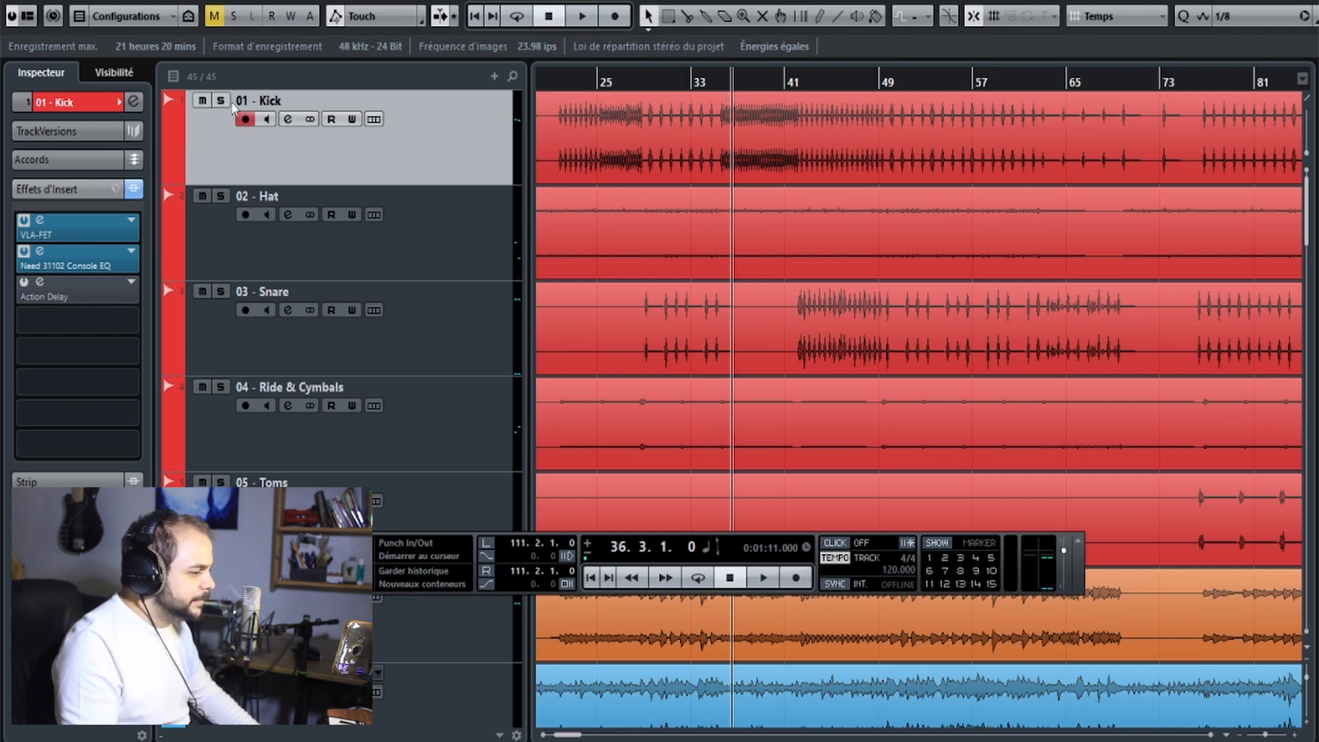
click(40, 253)
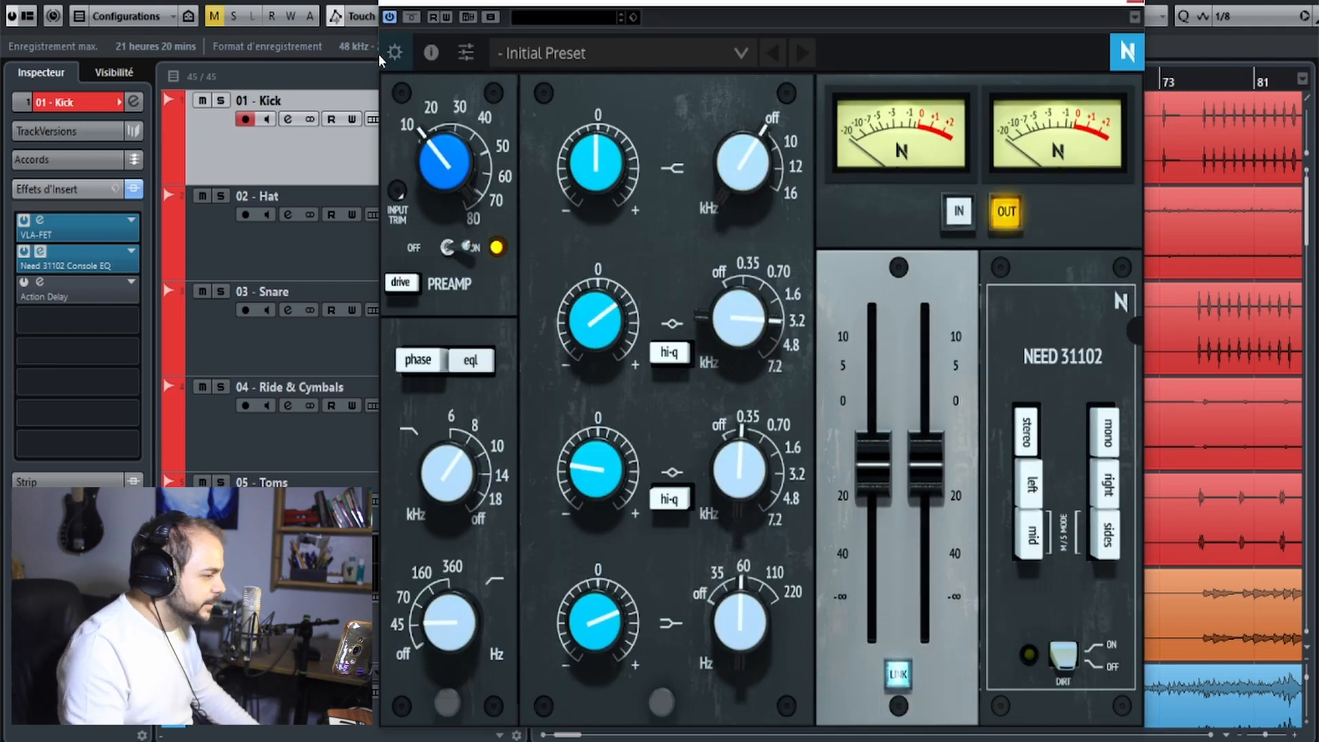
click(416, 19)
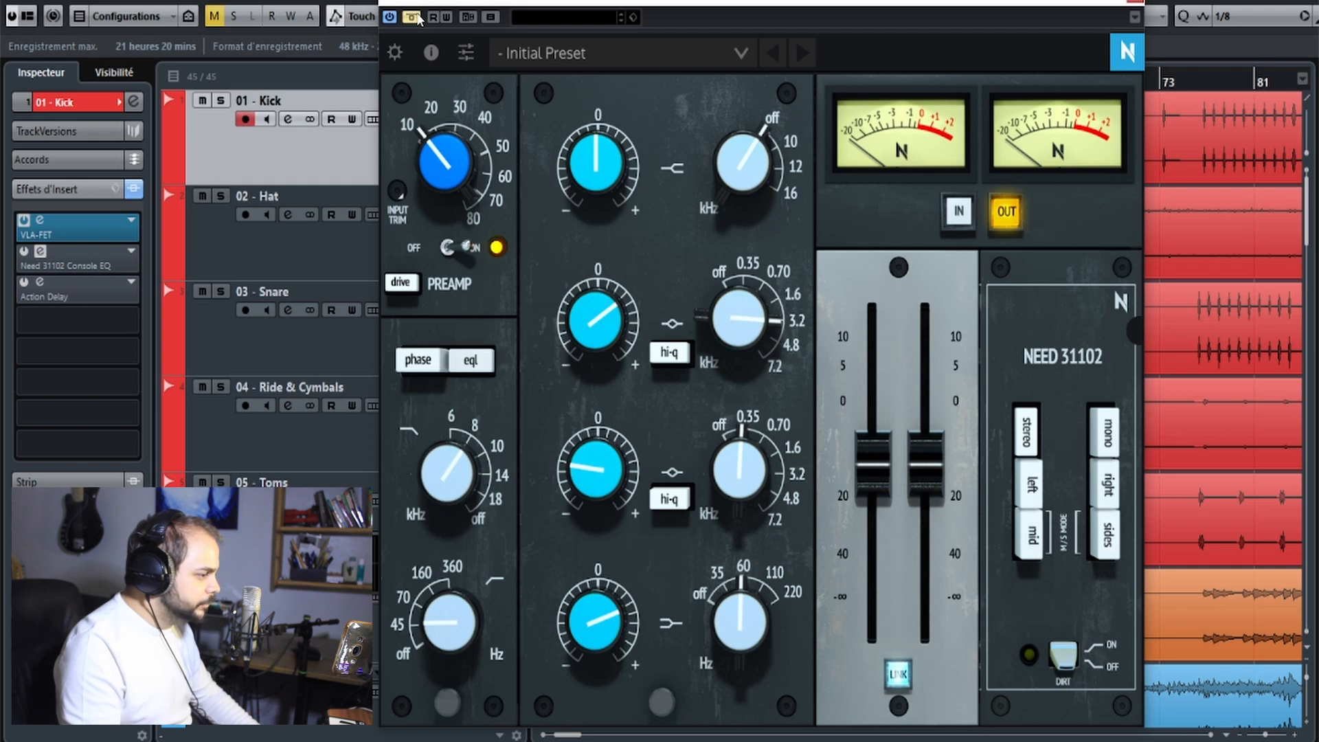
click(416, 17)
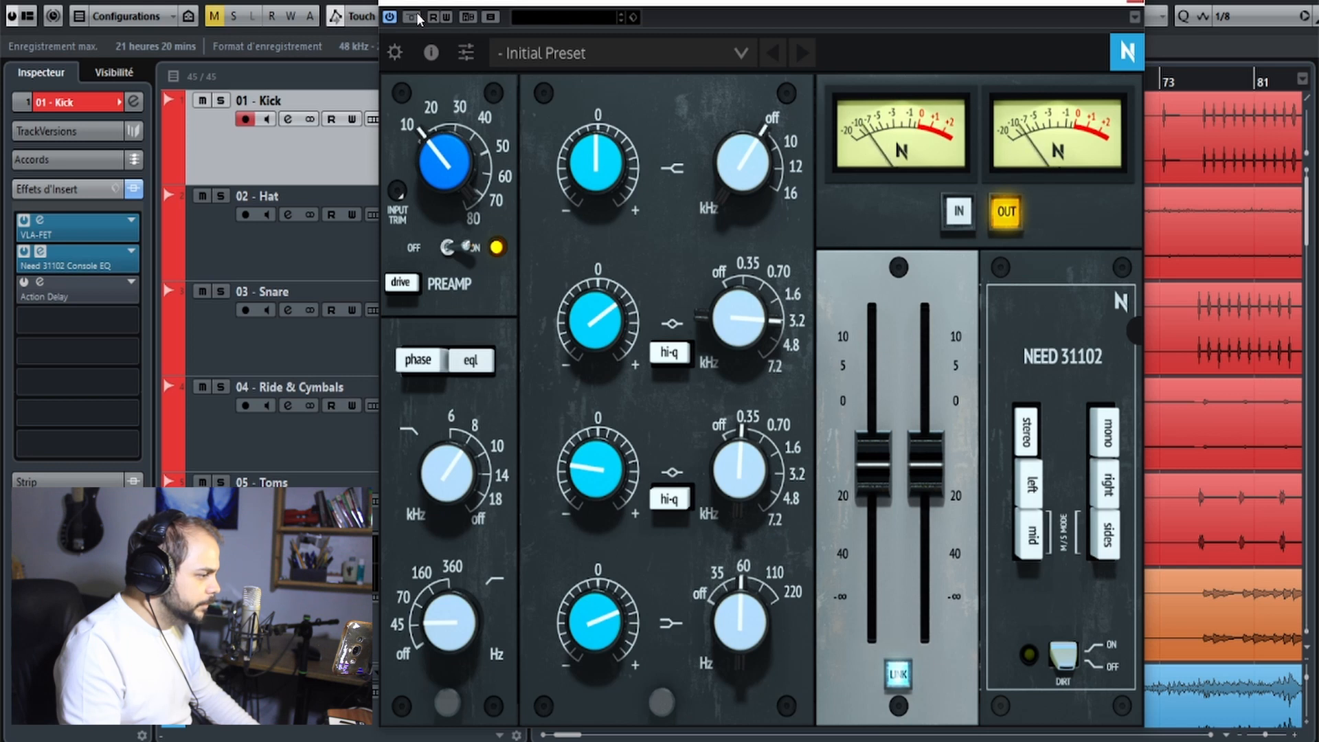
click(1136, 2)
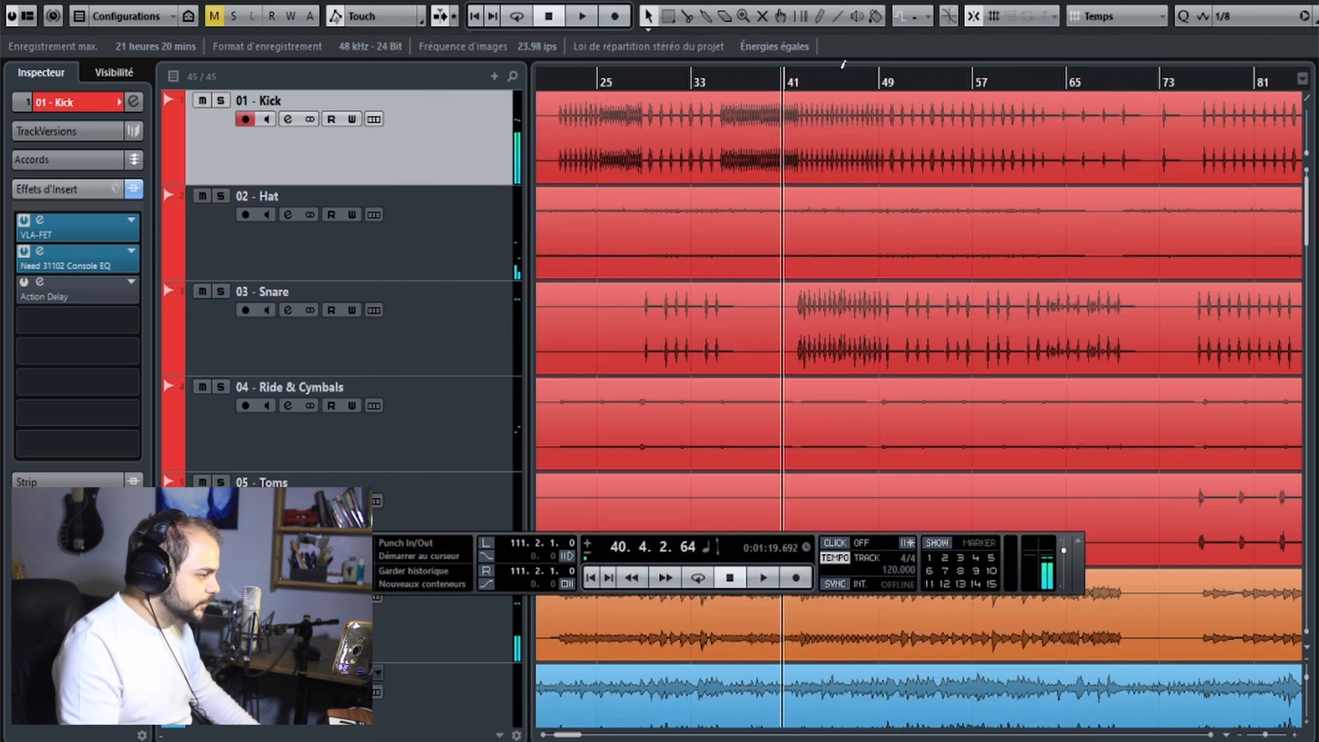
- Select the 04 - Ride & Cymbals track, start playback from about bar 77, and solo the track
scroll(484, 350, down, 2)
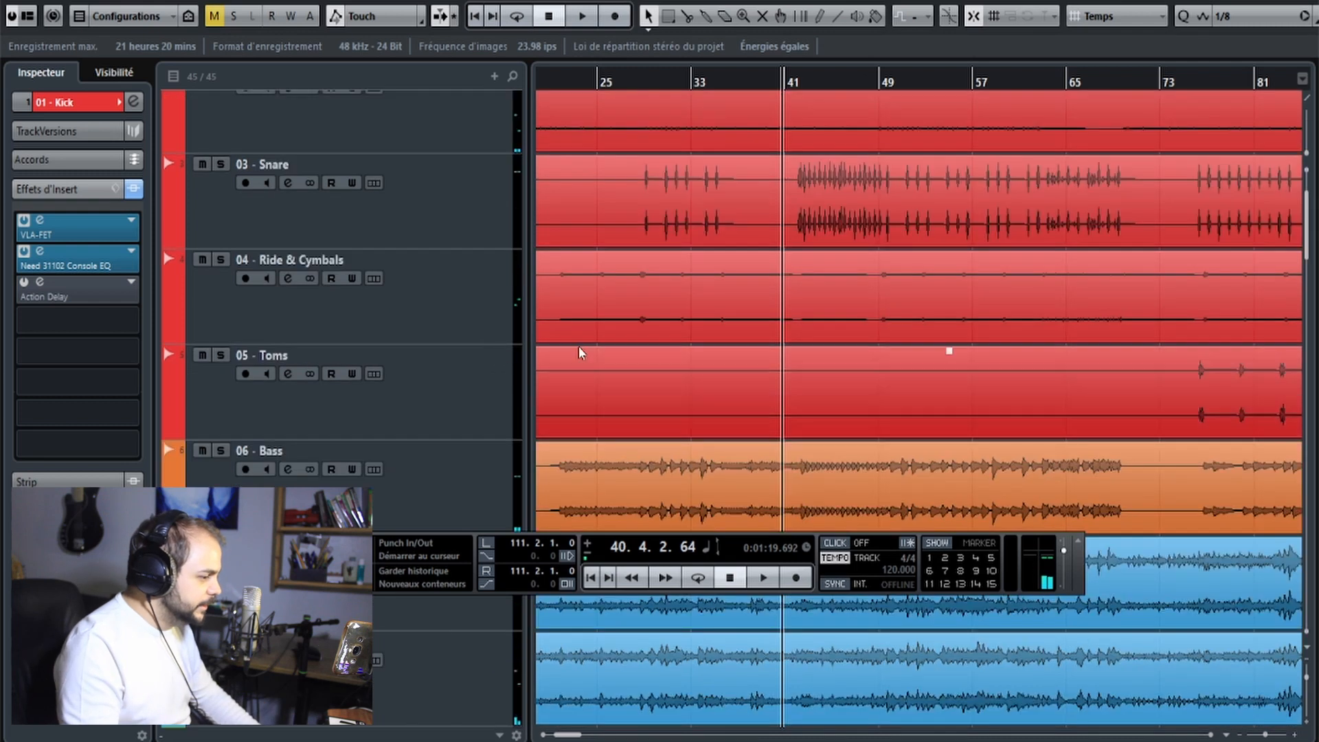
scroll(597, 349, down, 2)
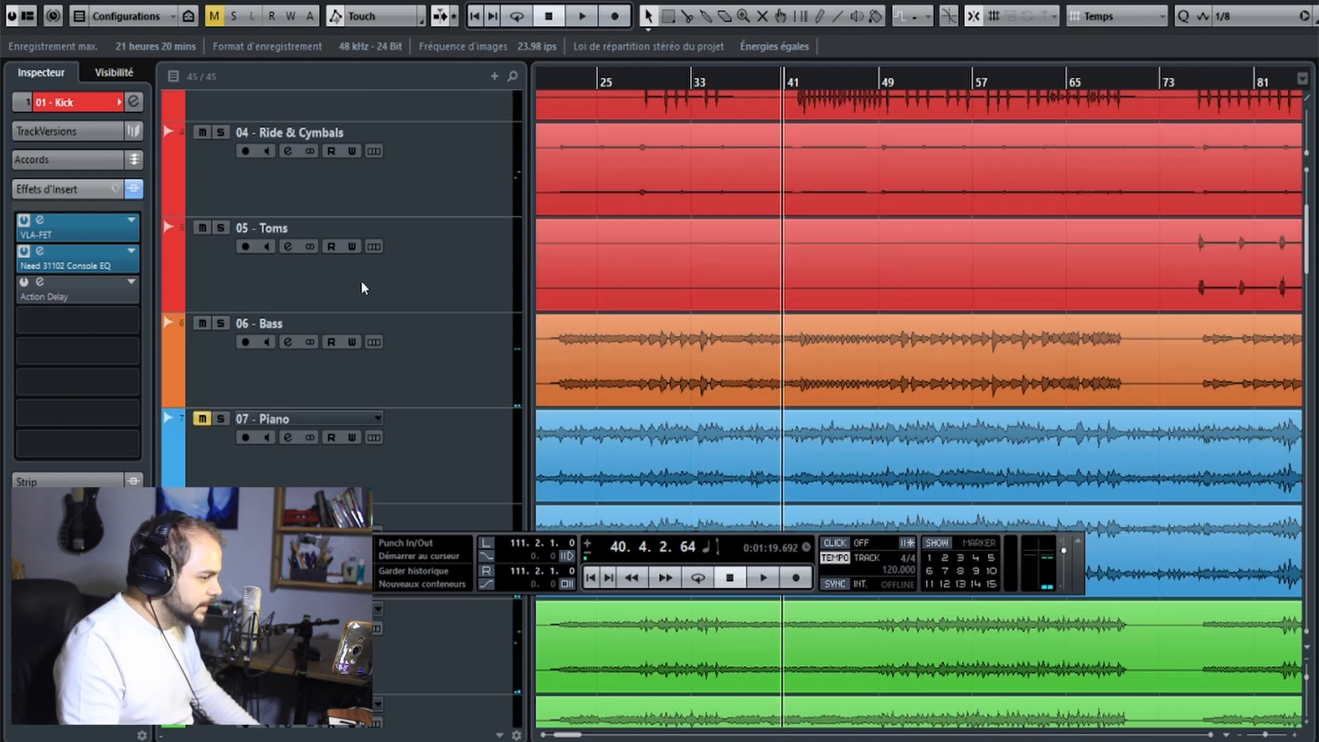
click(402, 186)
scroll(474, 200, up, 1)
click(486, 210)
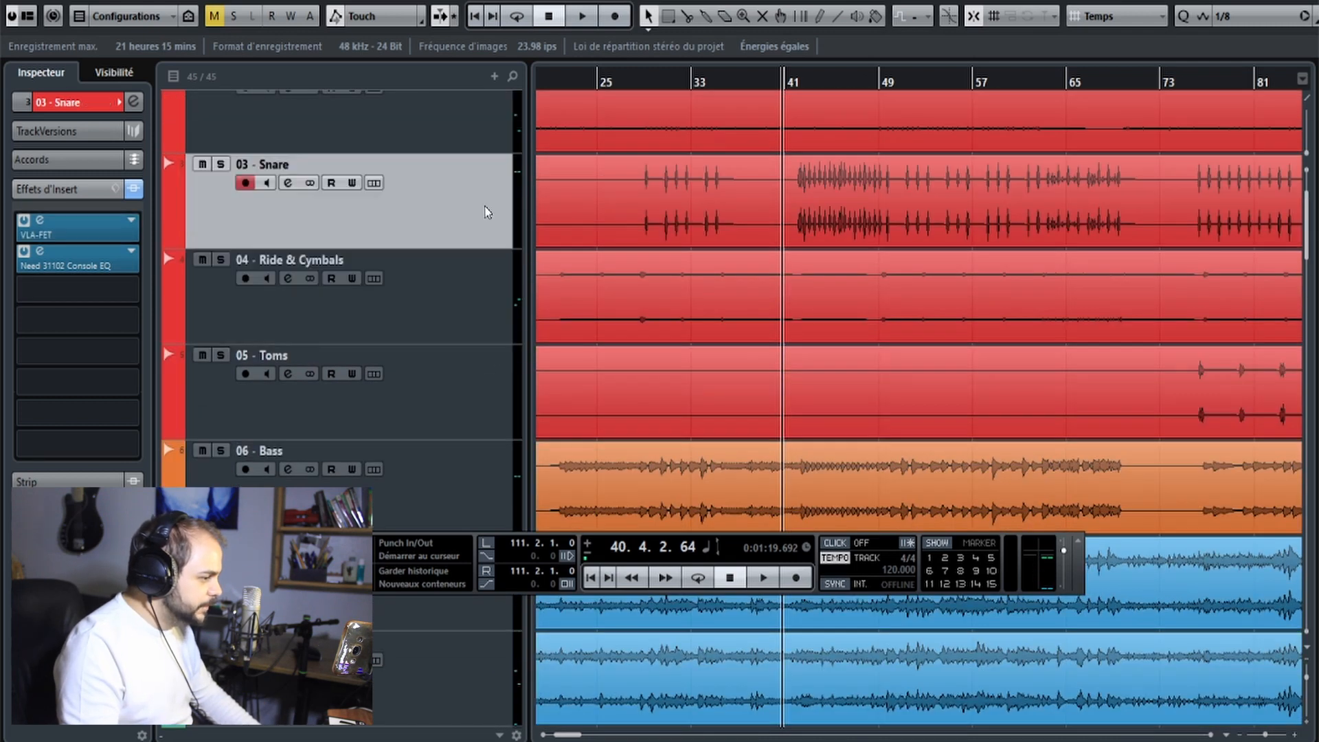
click(467, 294)
scroll(592, 303, down, 4)
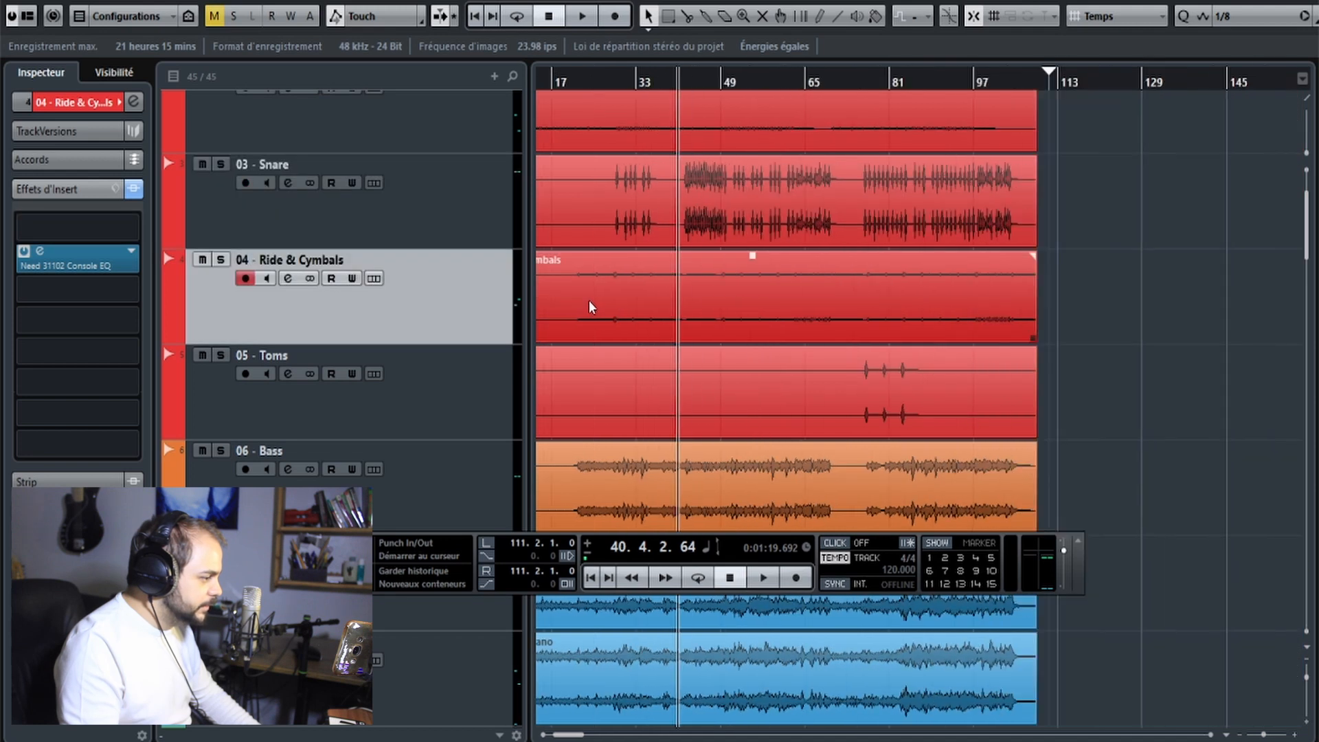
click(870, 77)
key(space)
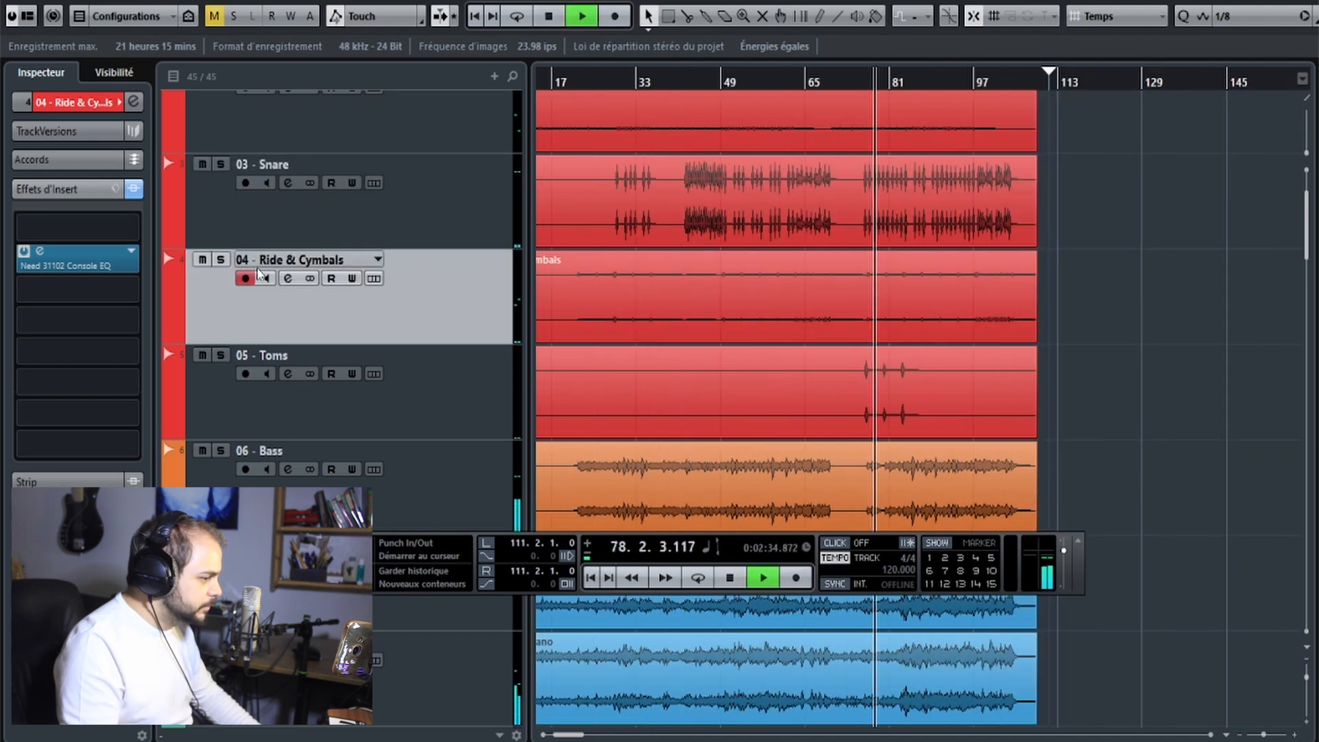
click(221, 259)
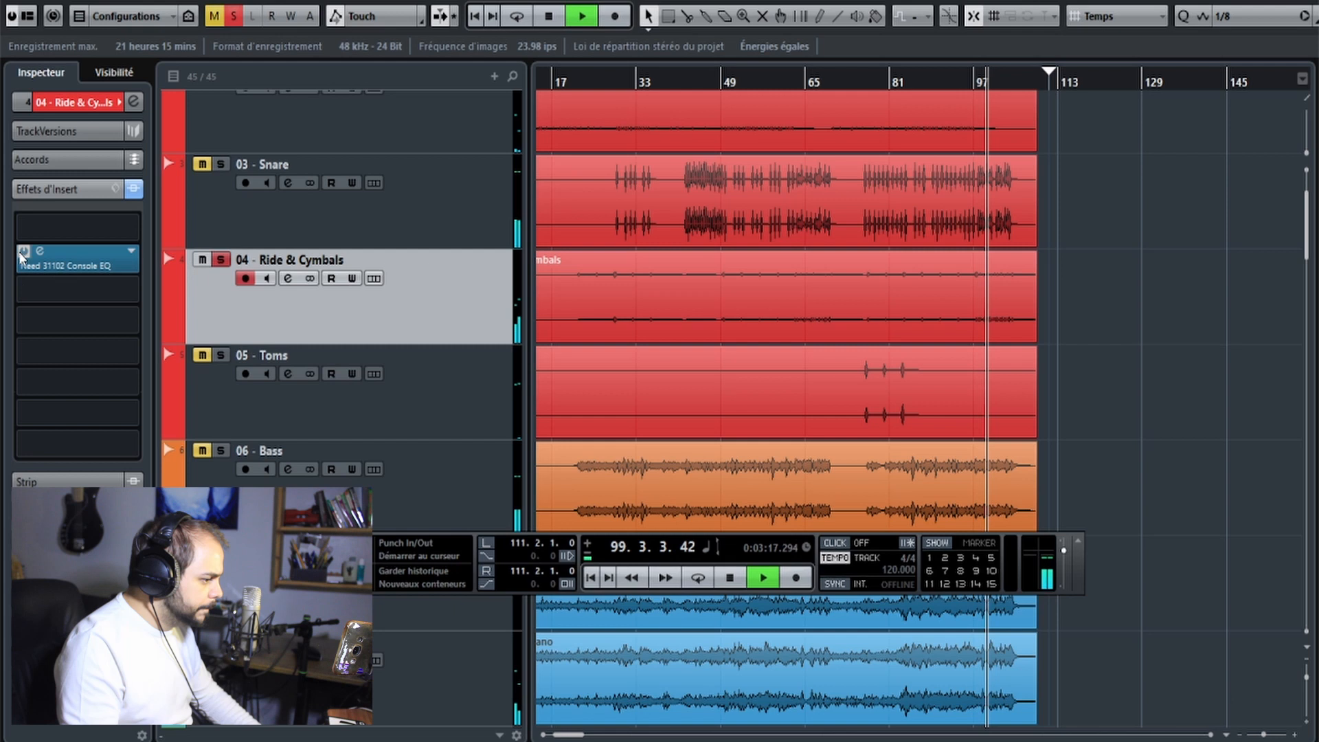
- Toggle the Need 31102 insert off and on for Ride & Cymbals, open it, and raise the high-shelf gain with the frequency at 16 kHz
click(23, 252)
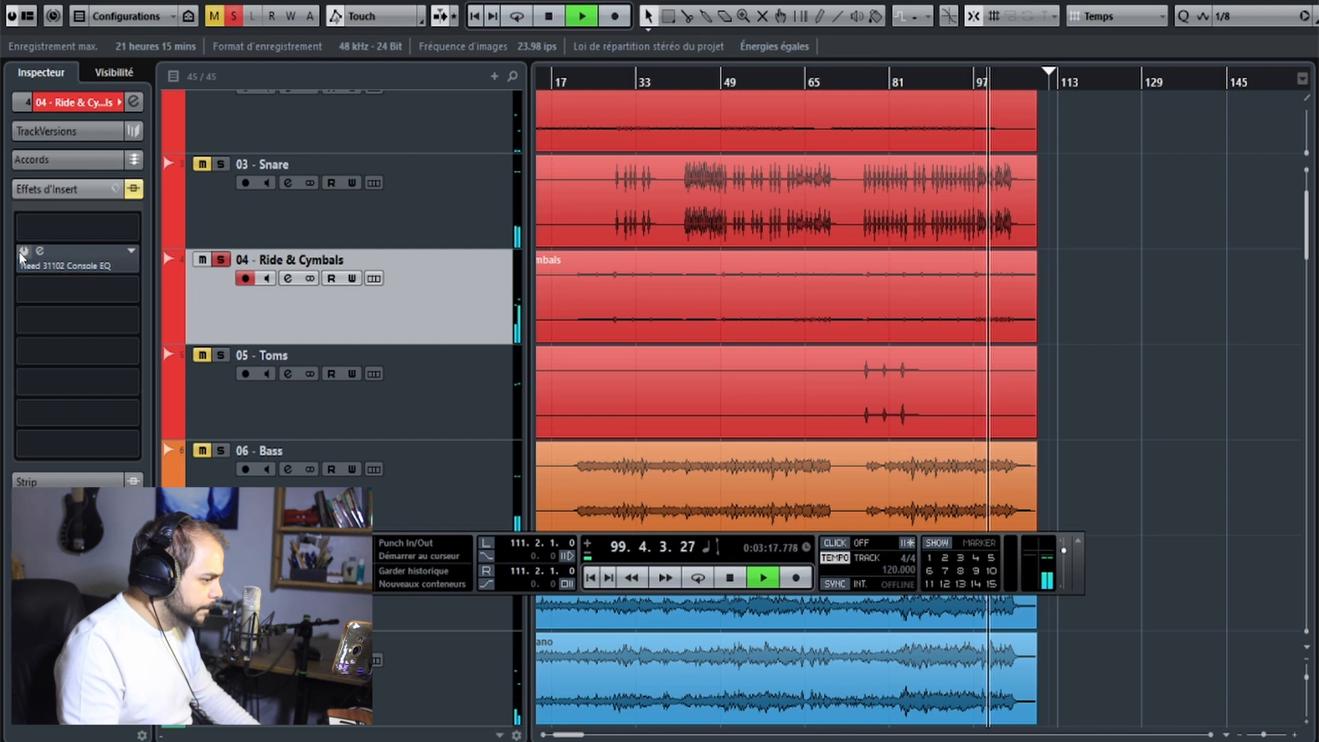
click(22, 252)
click(40, 252)
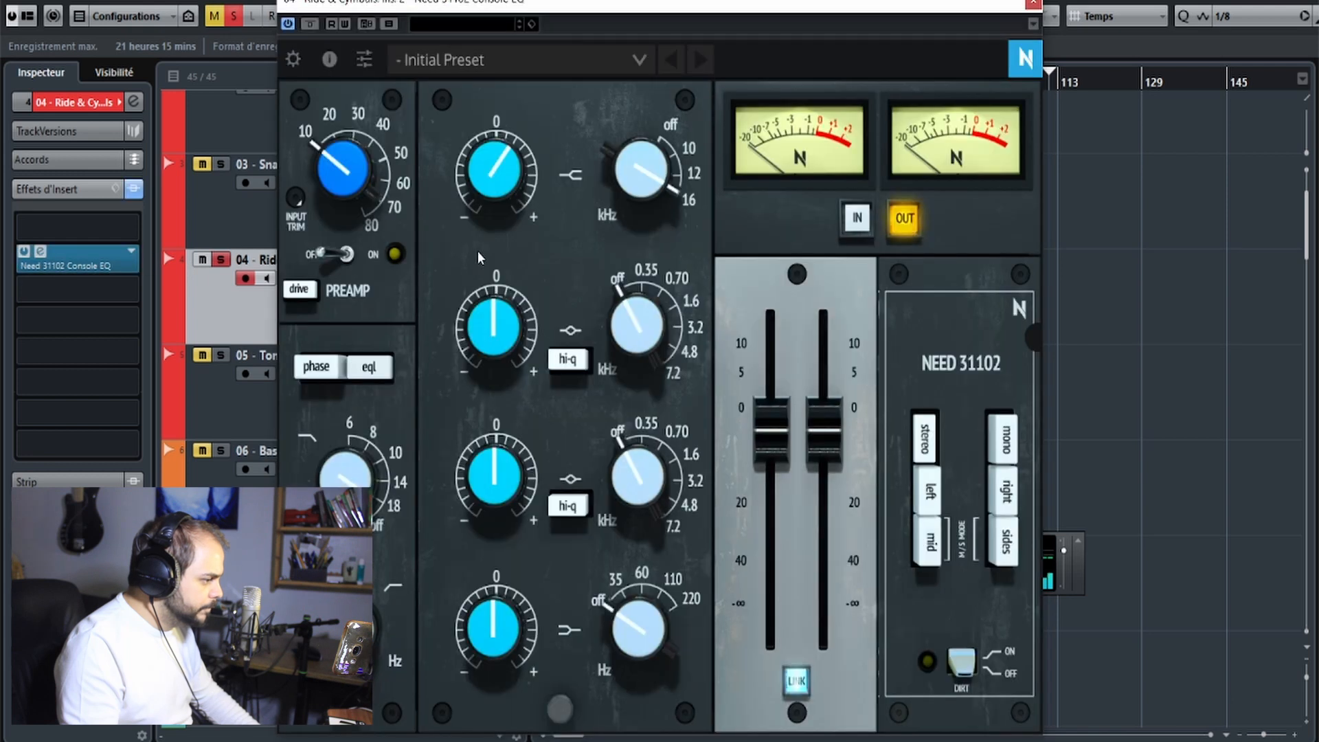
drag(479, 221, 486, 173)
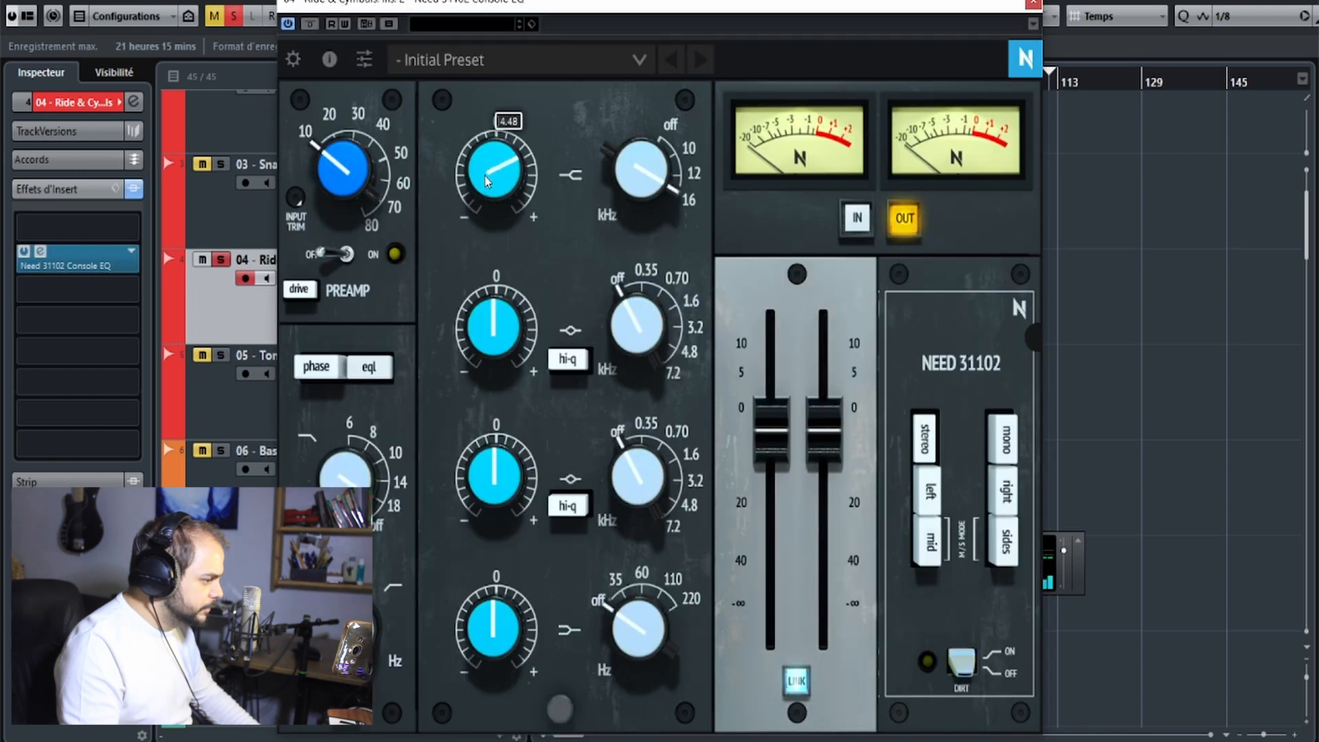
- Compare the soloed Ride & Cymbals with the boosted Need 31102 bypassed and active, leave it active, and close the plugin window
click(315, 24)
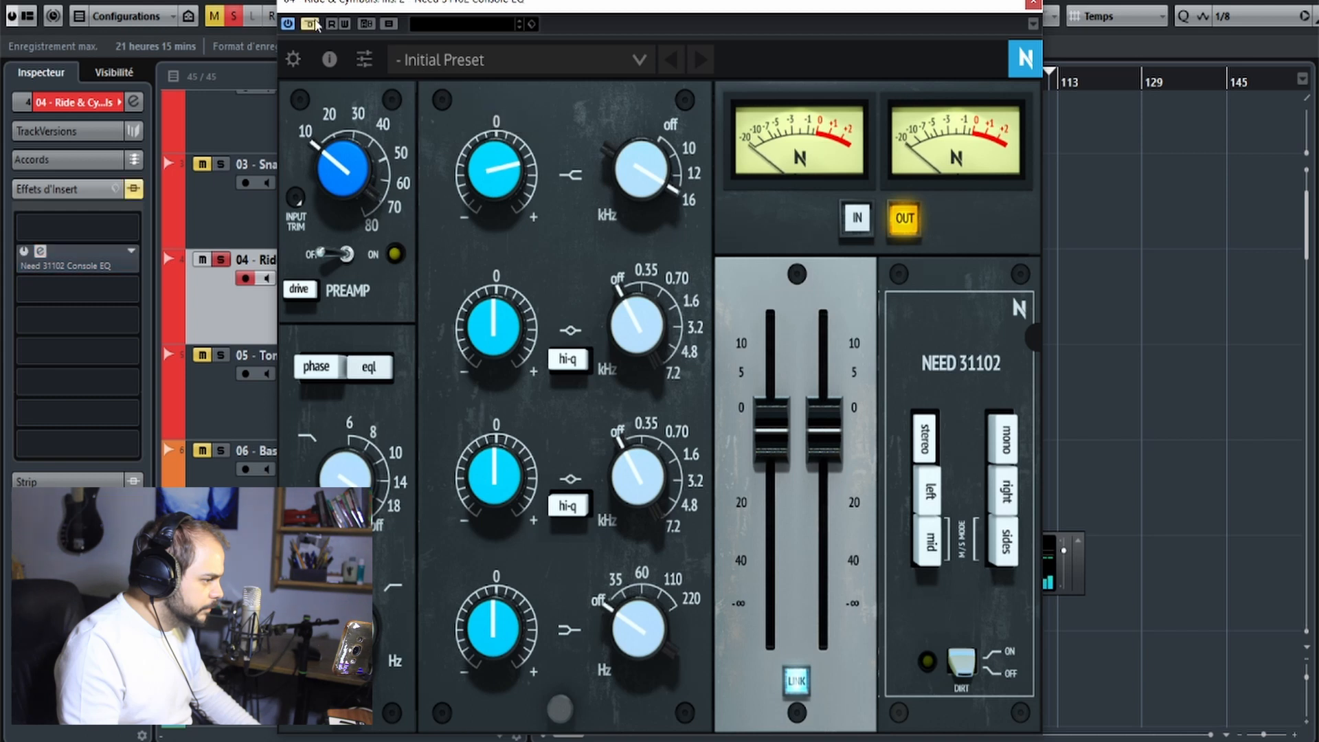
click(314, 25)
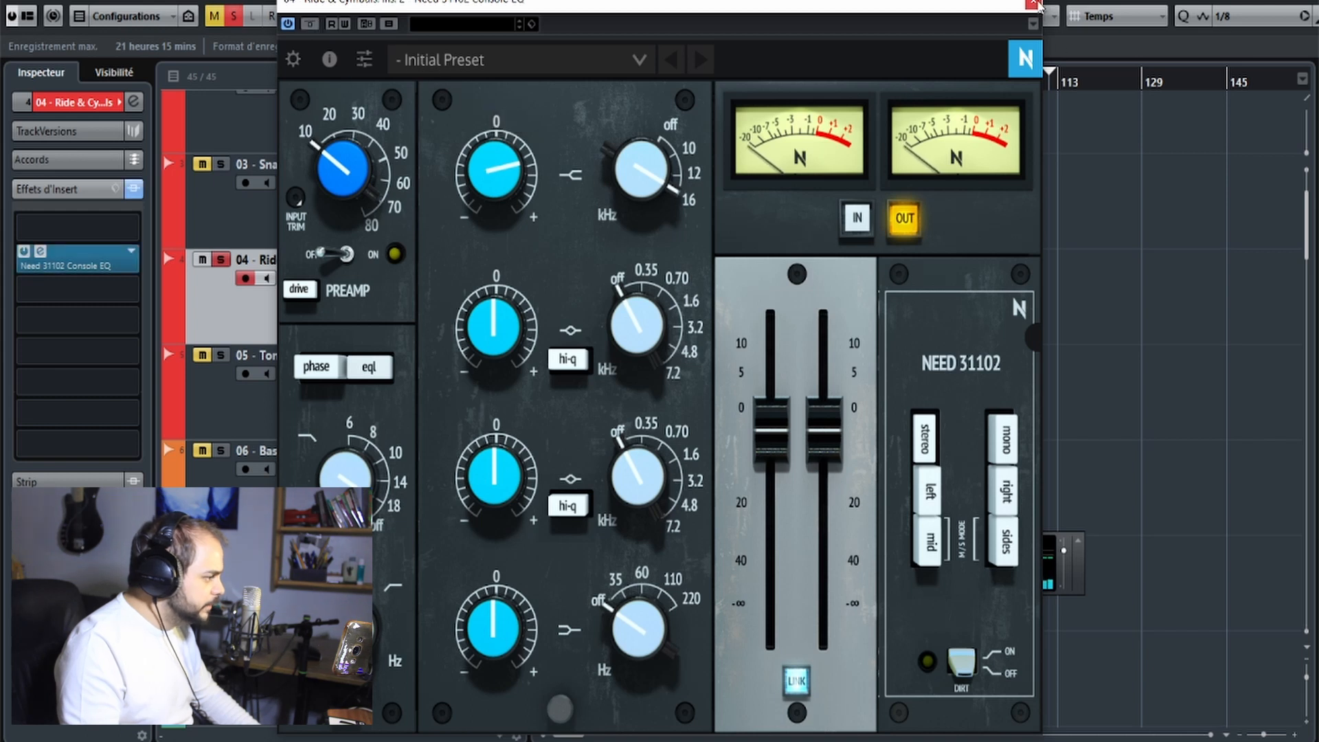
click(1033, 4)
- Replay the soloed cymbals from about bar 97, bypass and reactivate their Need 31102 repeatedly, and close the plugin window with the EQ active
double_click(973, 83)
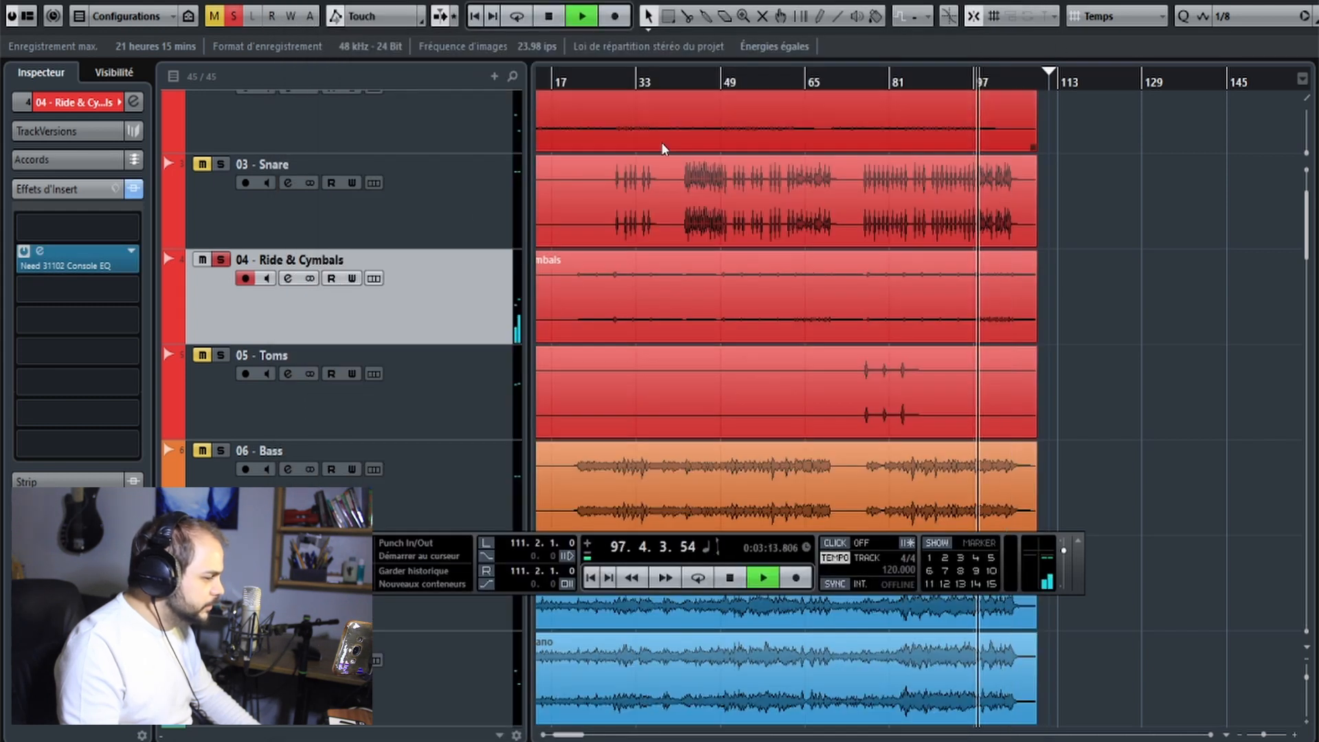
click(43, 247)
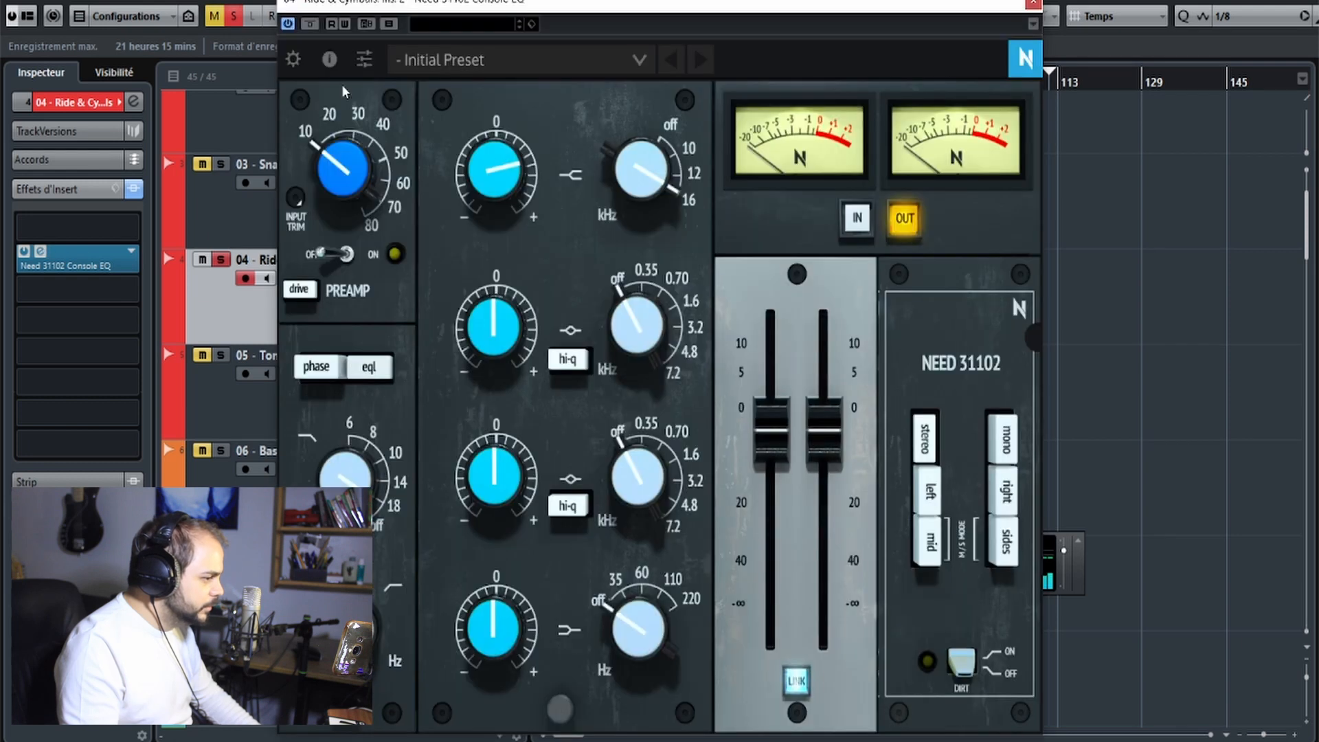
click(310, 25)
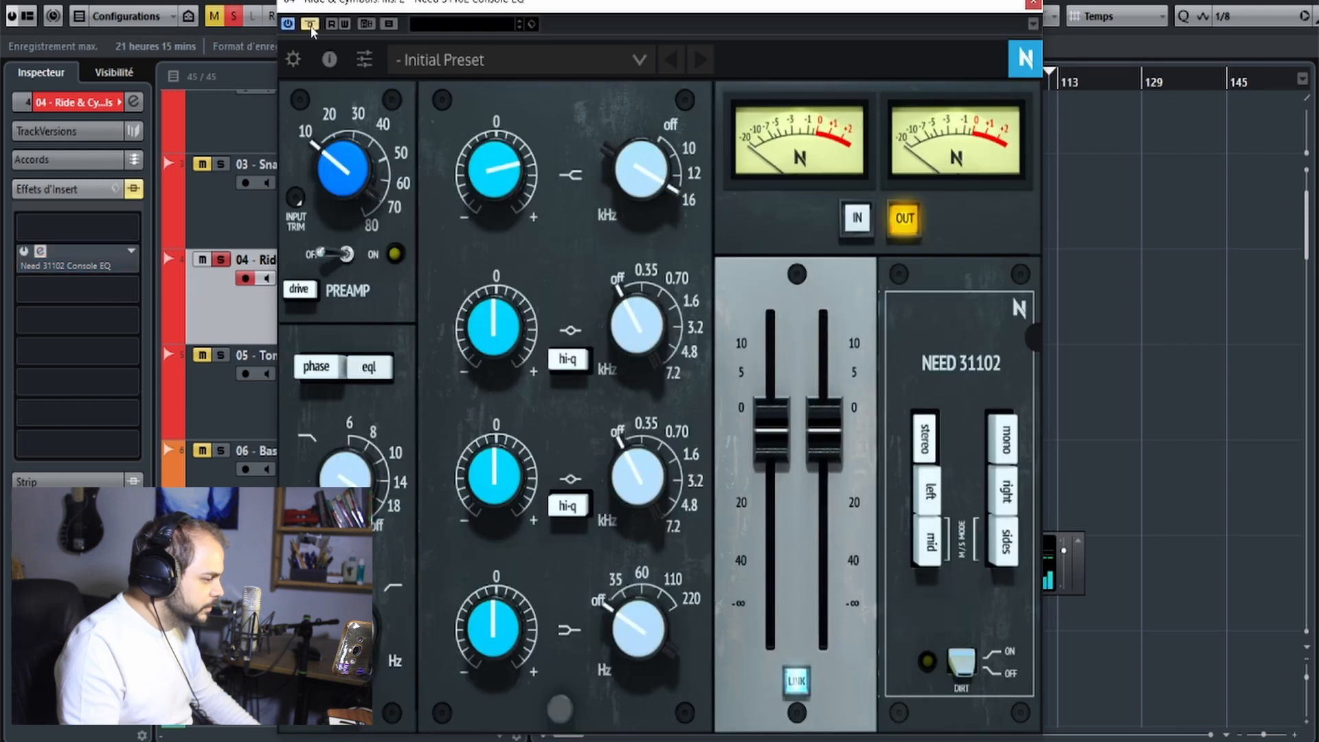
click(311, 26)
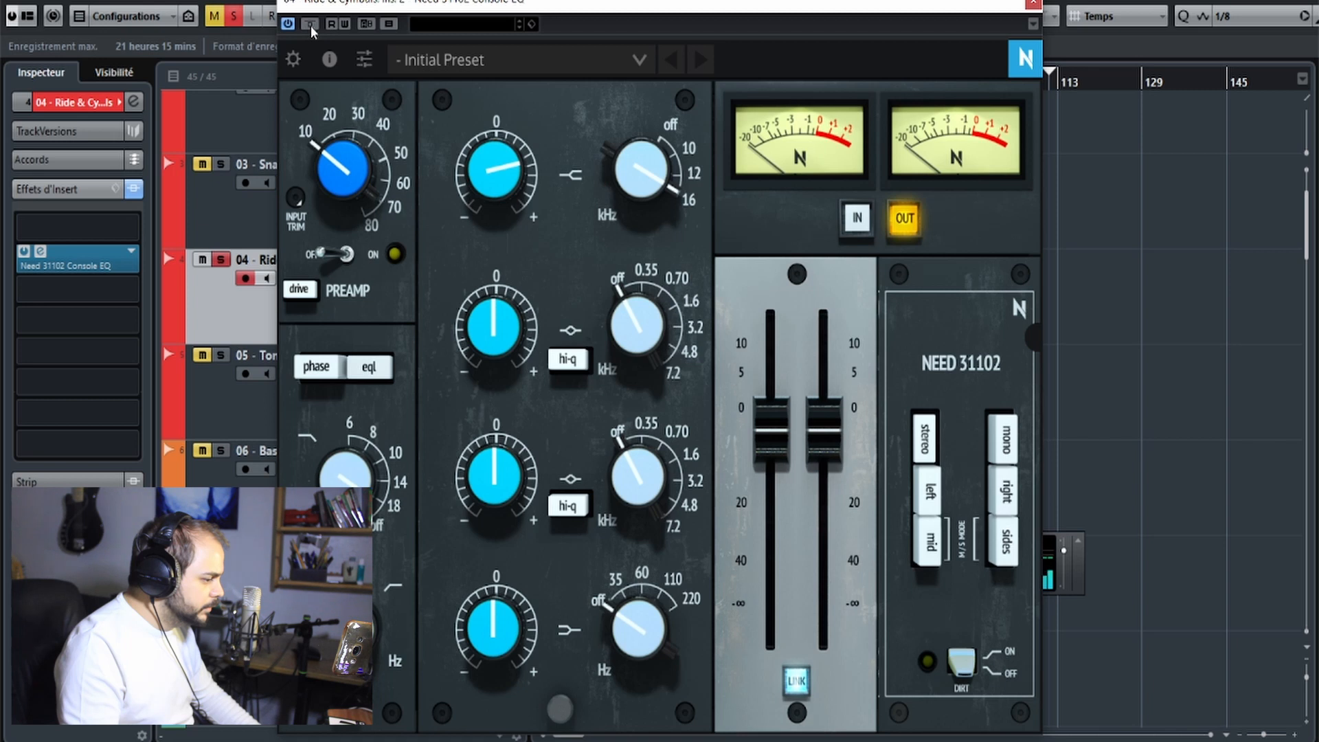
click(311, 26)
click(310, 27)
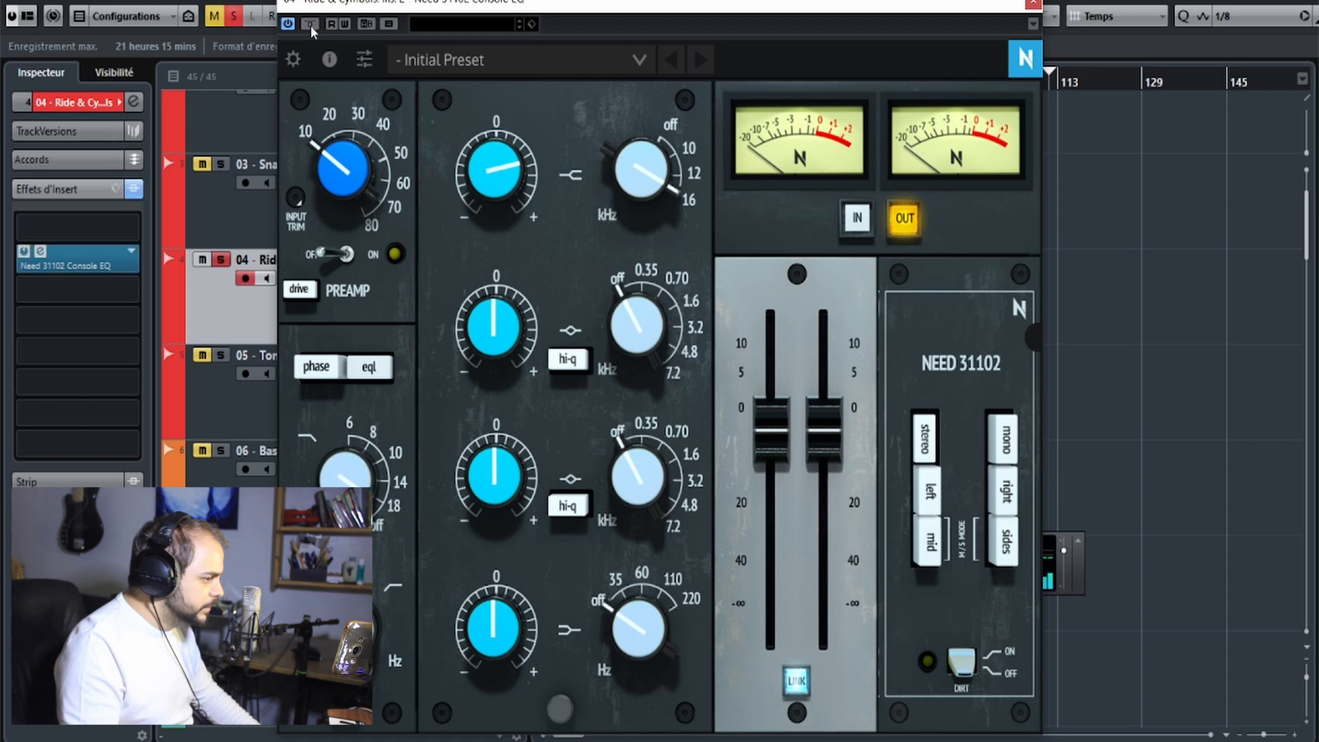
click(1032, 3)
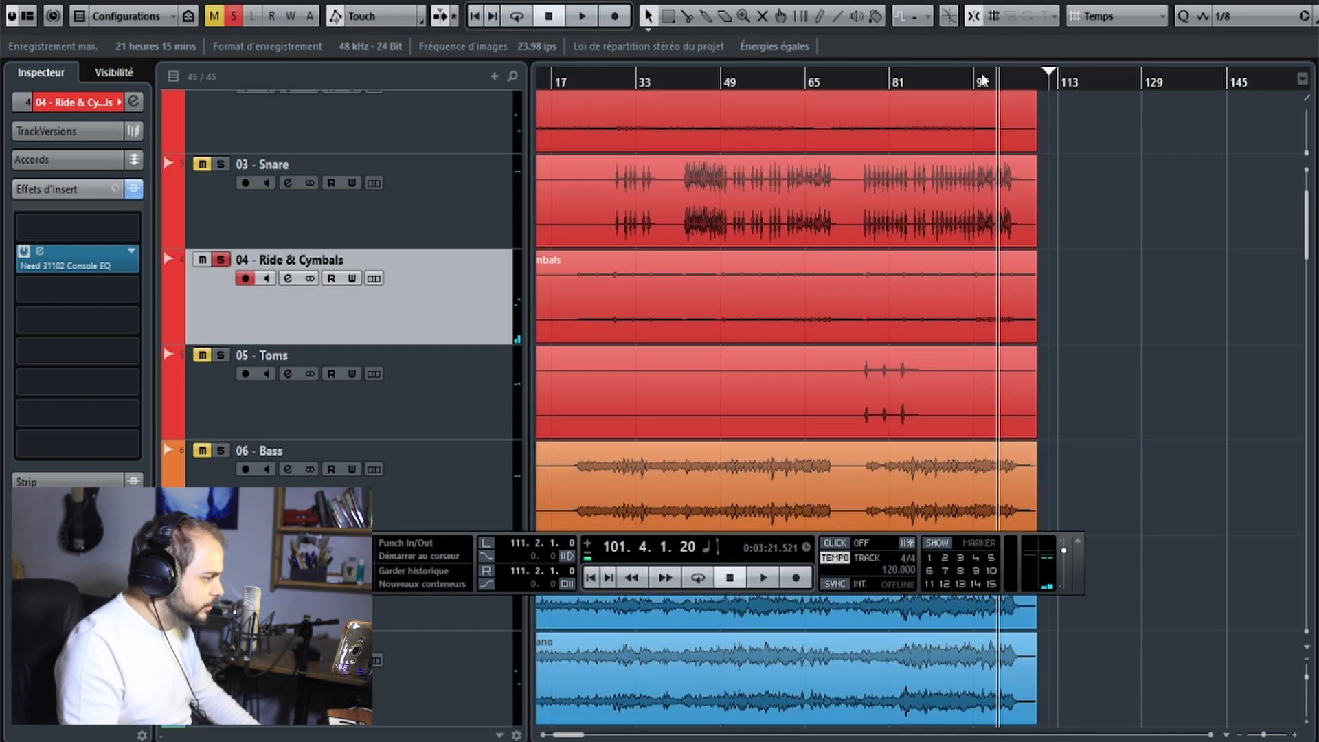
- Play the soloed Ride & Cymbals from bar 97 once more to compare their Need 31102 bypassed and active, ending with it active and its window closed
drag(983, 80, 958, 93)
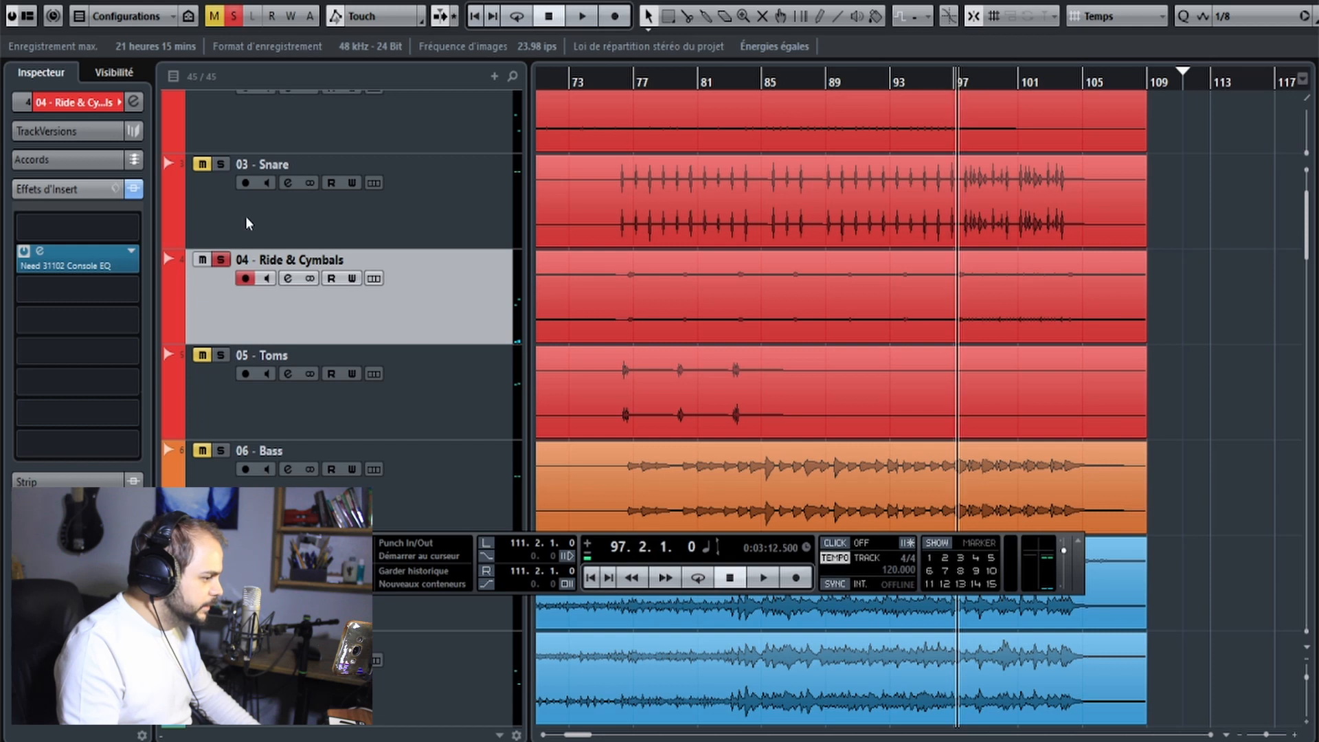
key(space)
click(39, 252)
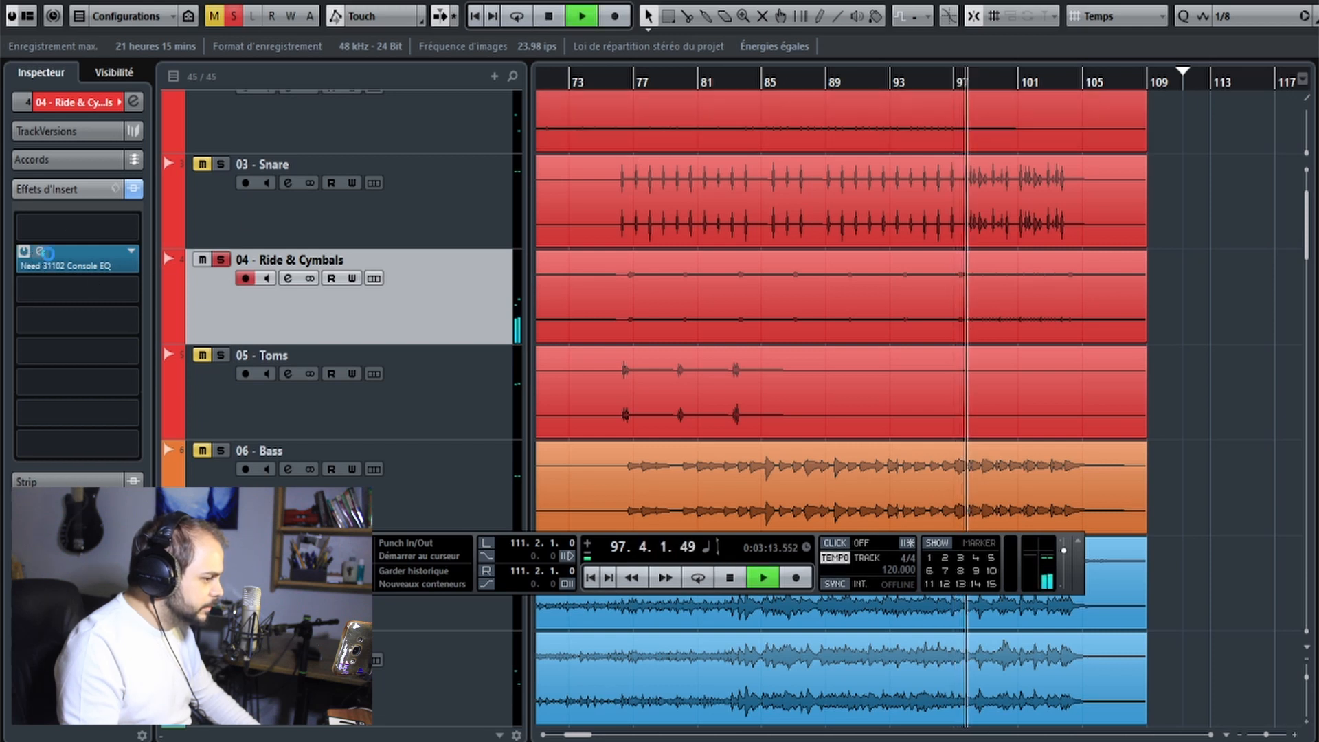
click(309, 24)
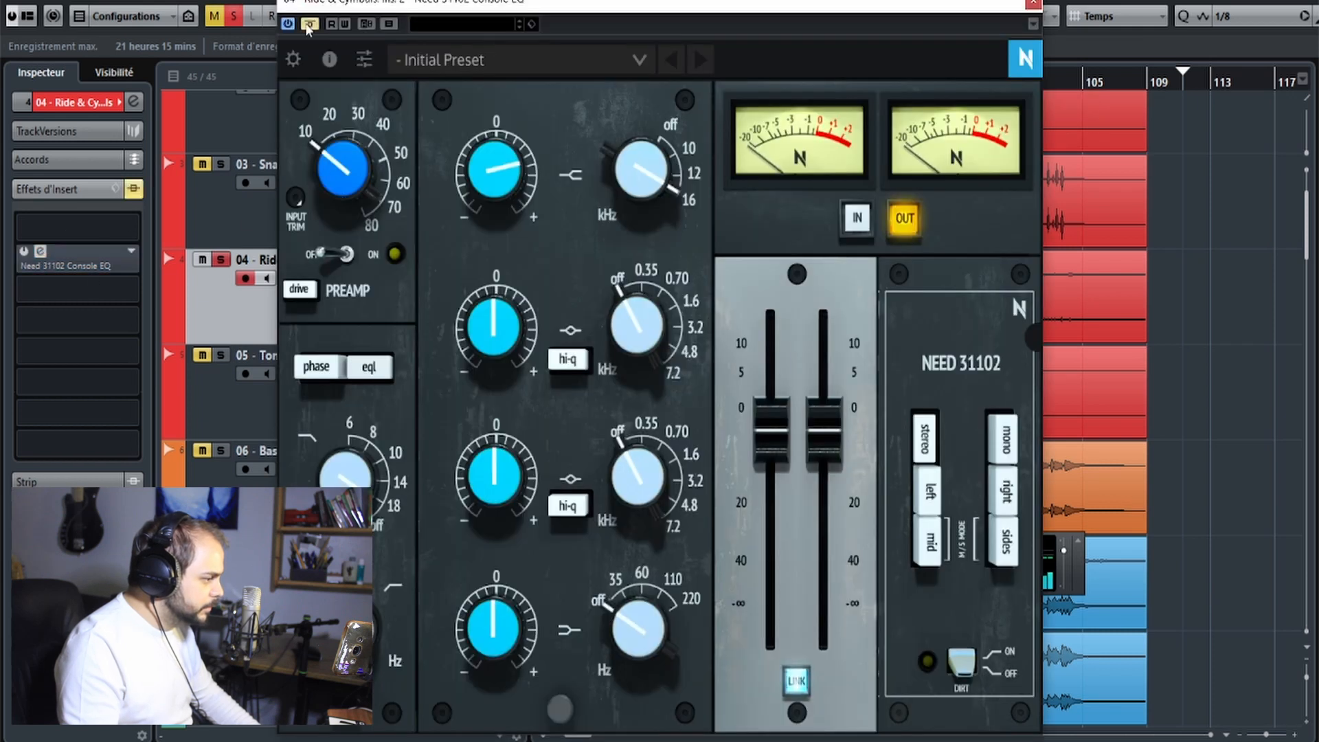
click(309, 24)
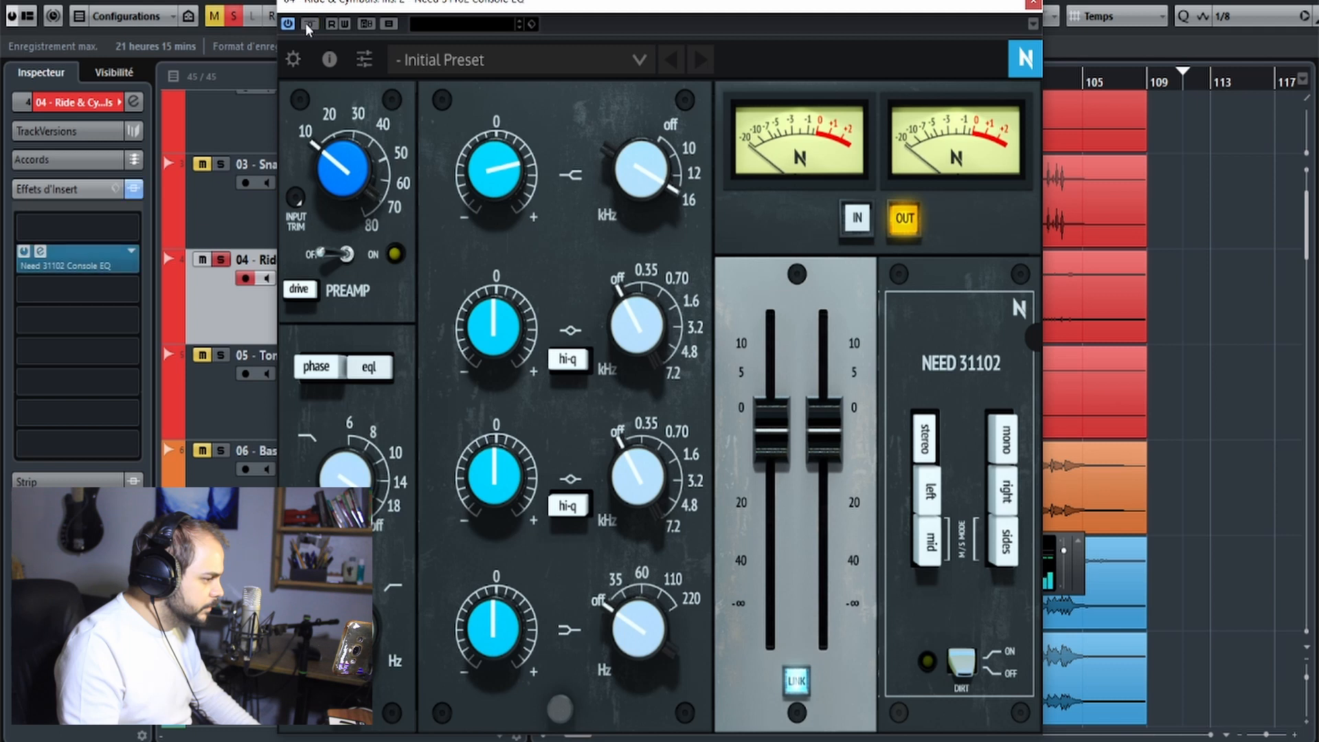
click(309, 24)
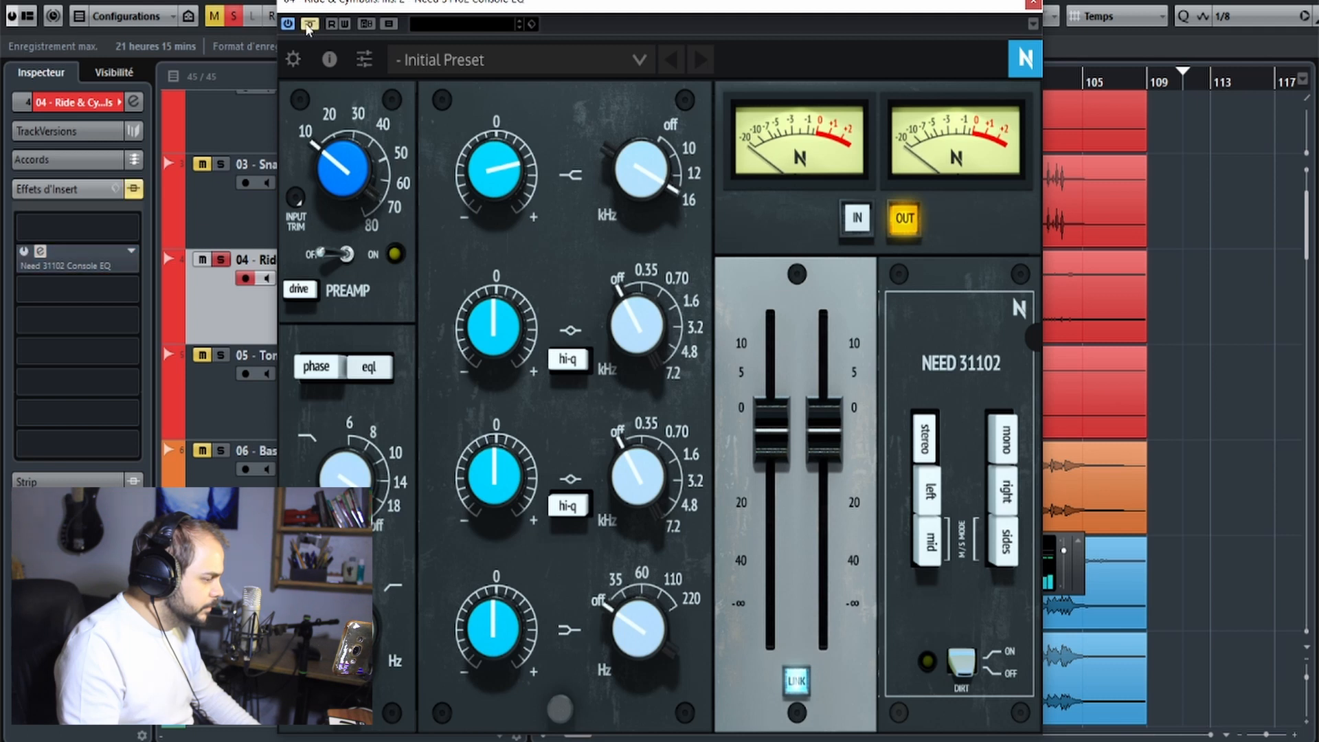
click(309, 24)
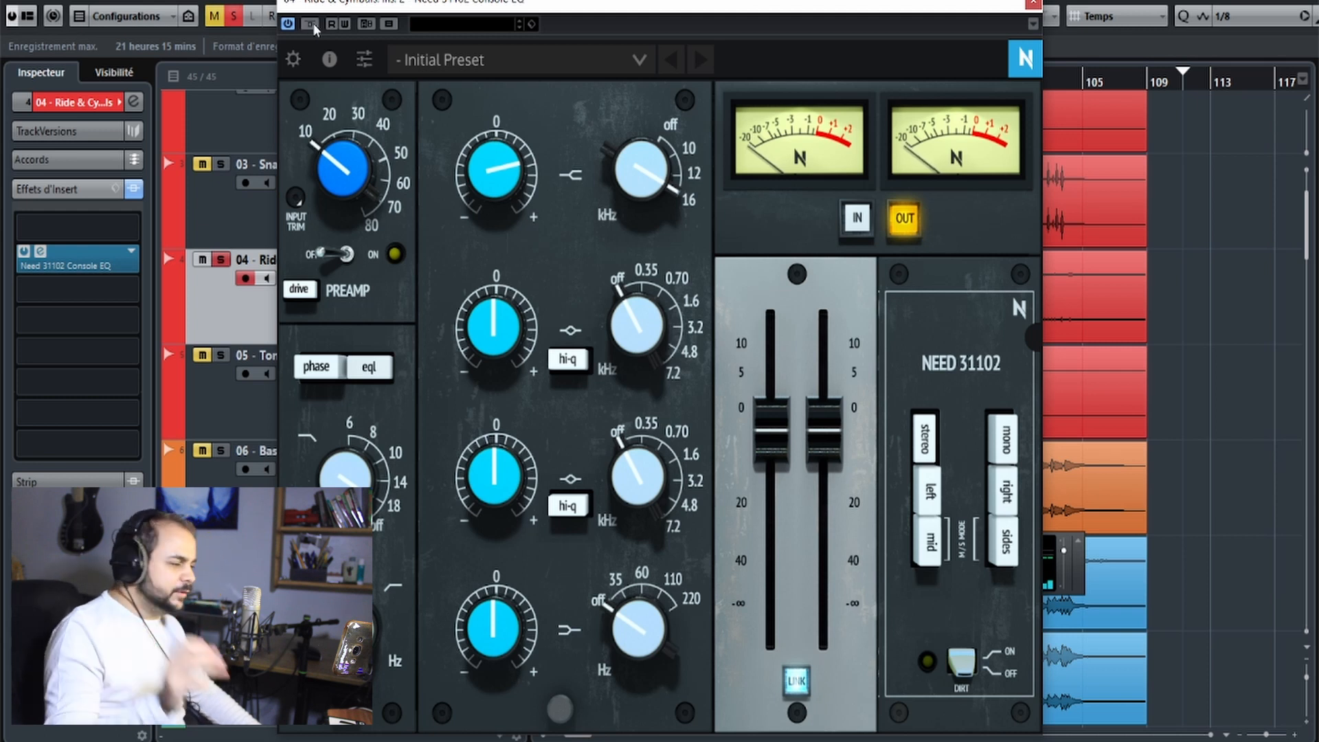
click(1033, 4)
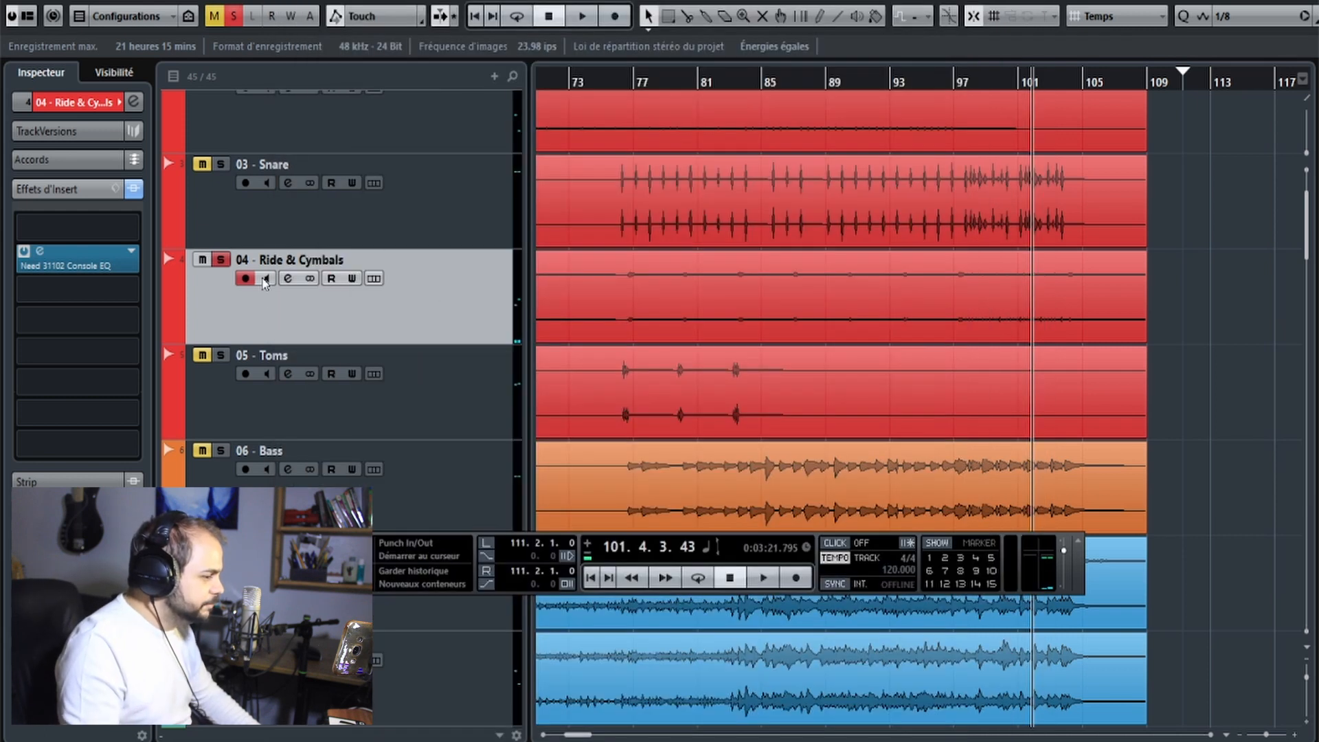
- Unsolo Ride & Cymbals, select the 06 - Bass track, and return the playback position to the project start
click(220, 260)
click(442, 385)
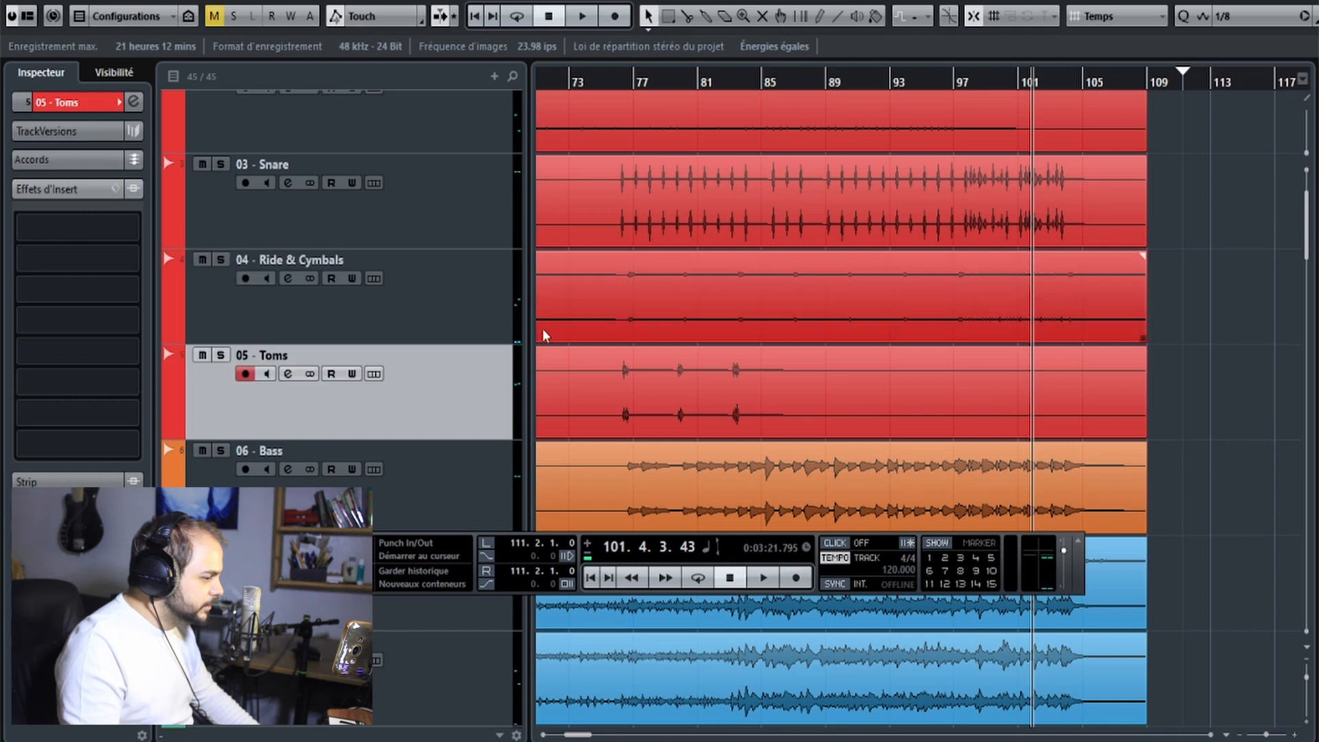
click(466, 466)
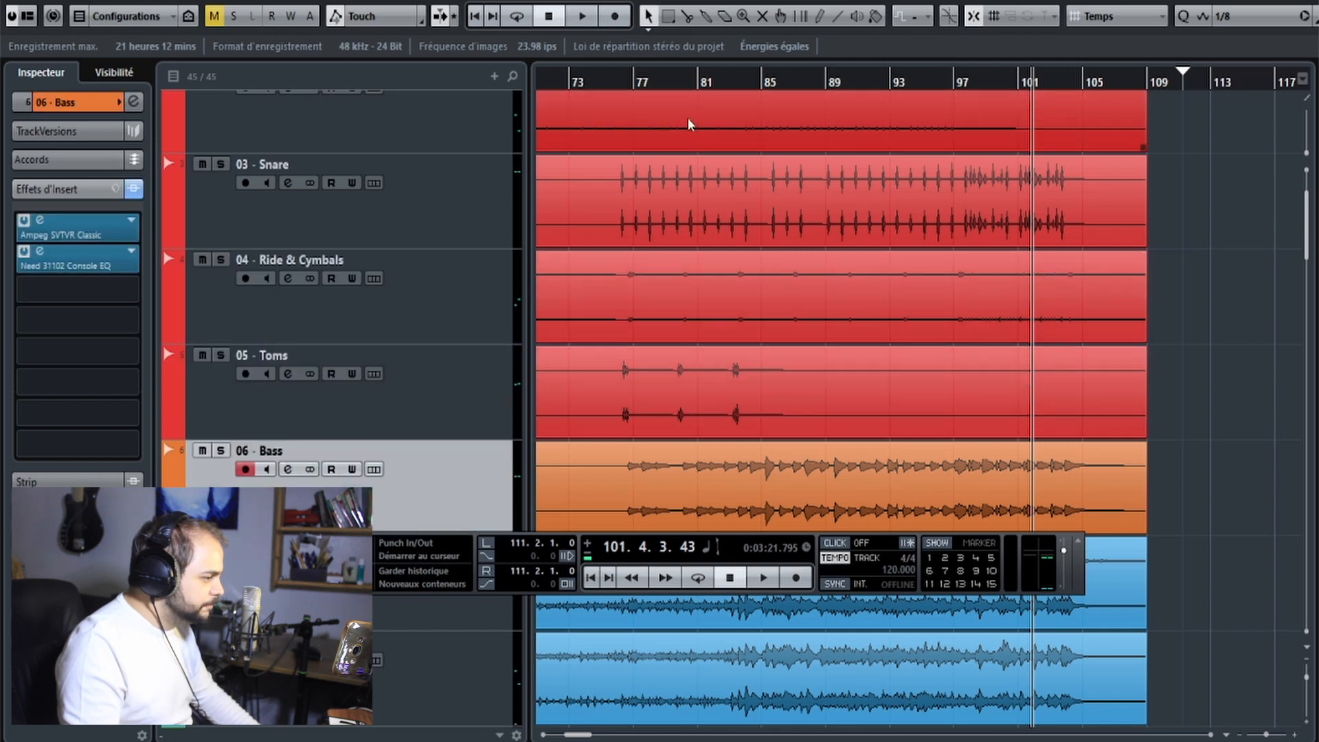
drag(698, 83, 420, 83)
key(Home)
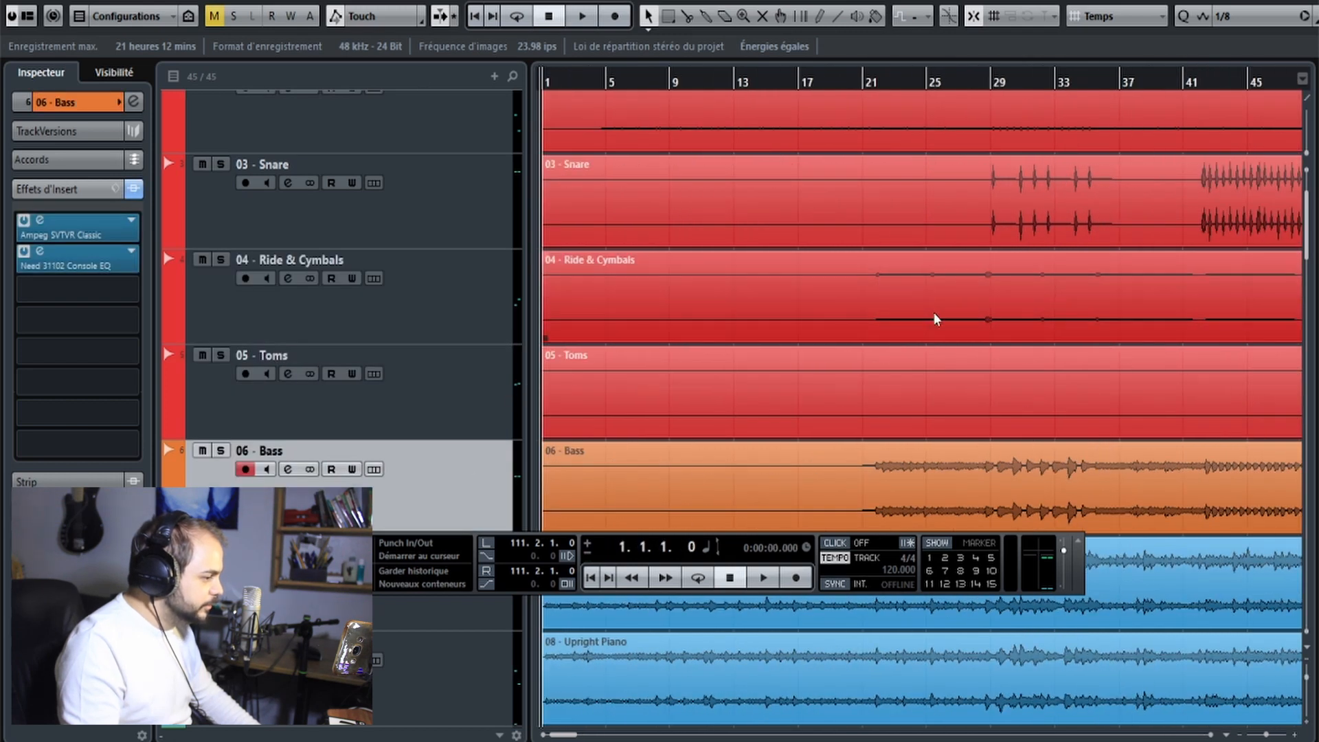
scroll(931, 315, up, 5)
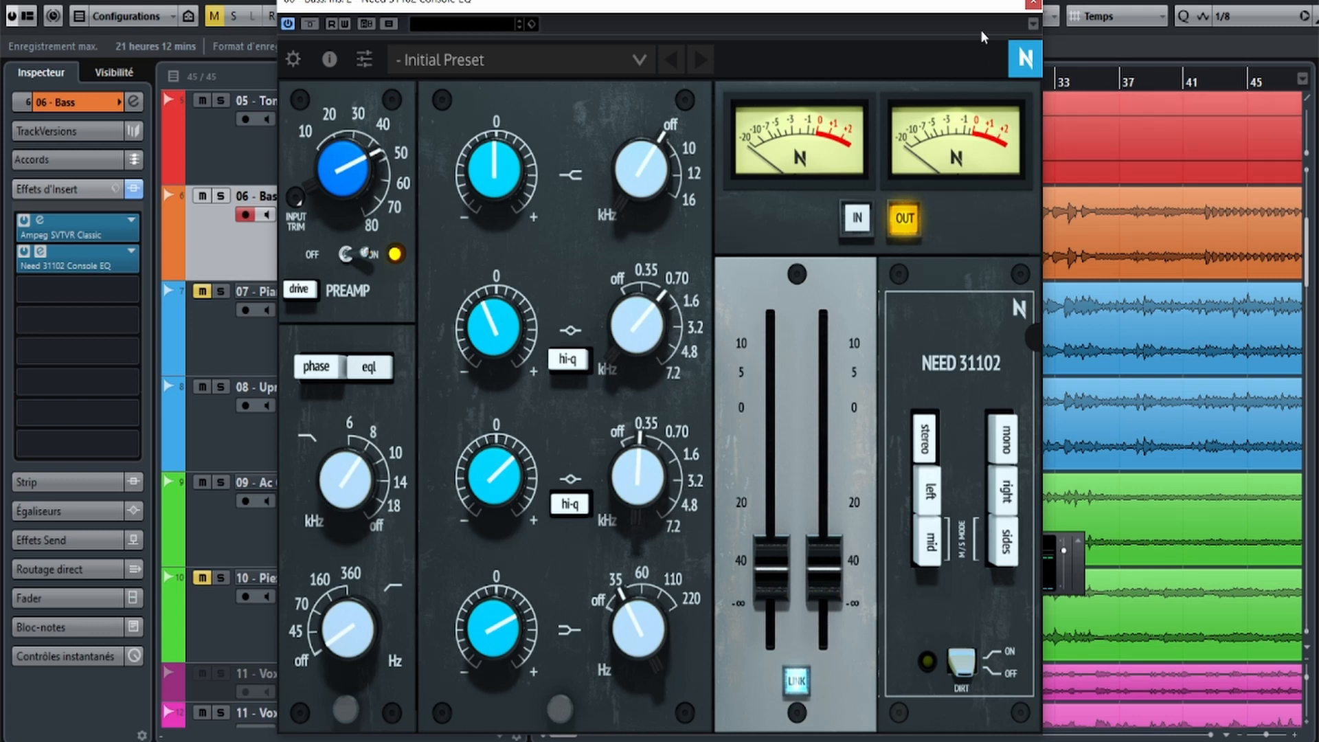
- Close the Bass EQ window, solo the 06 - Bass track, and set the playback position to bar 22
click(1033, 4)
click(221, 196)
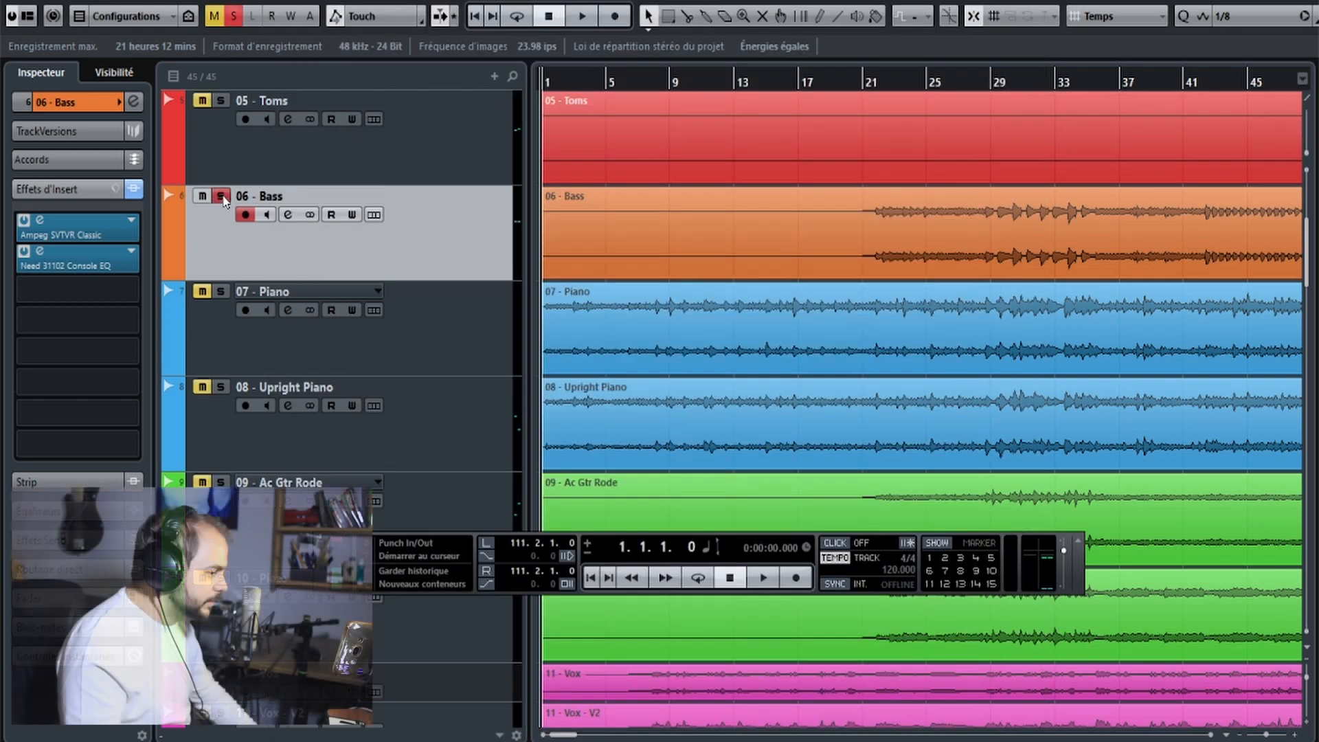
click(881, 83)
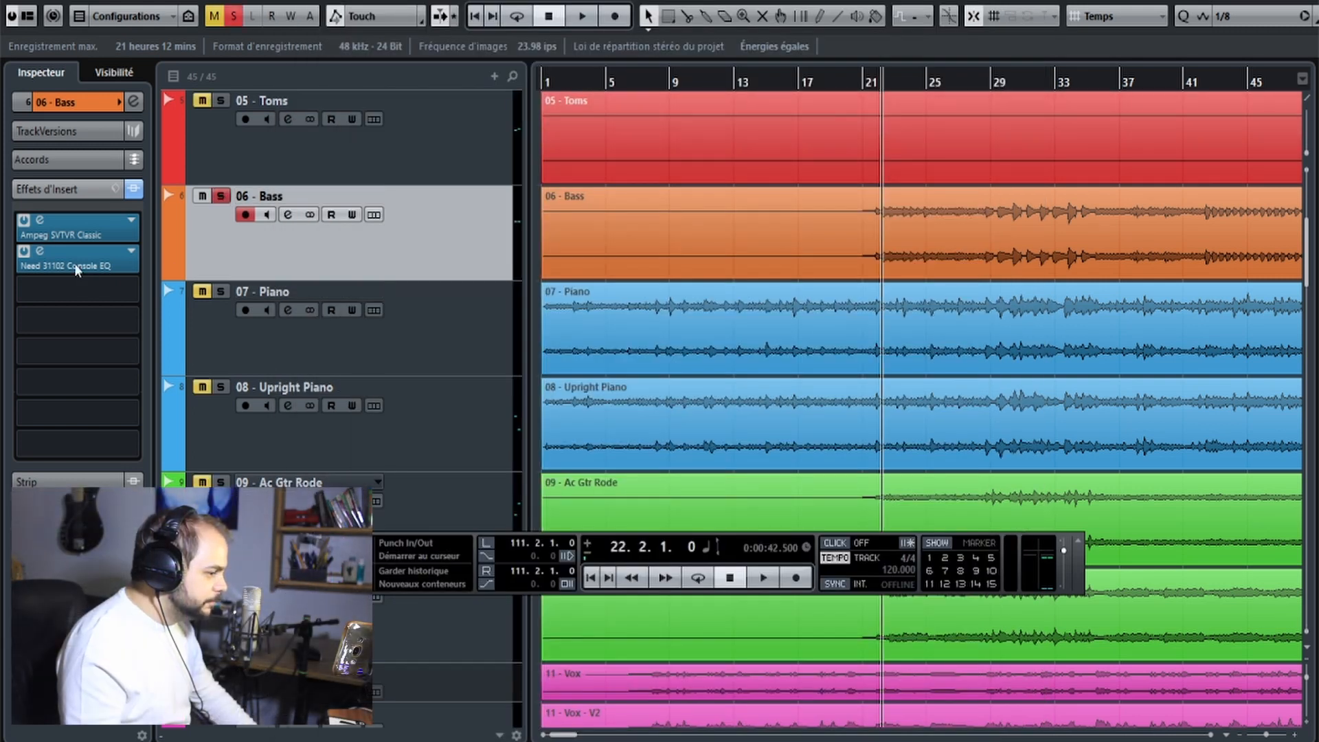
- Open the soloed Bass track's Need 31102 and compare the sound with the EQ bypassed and active
click(39, 252)
click(310, 26)
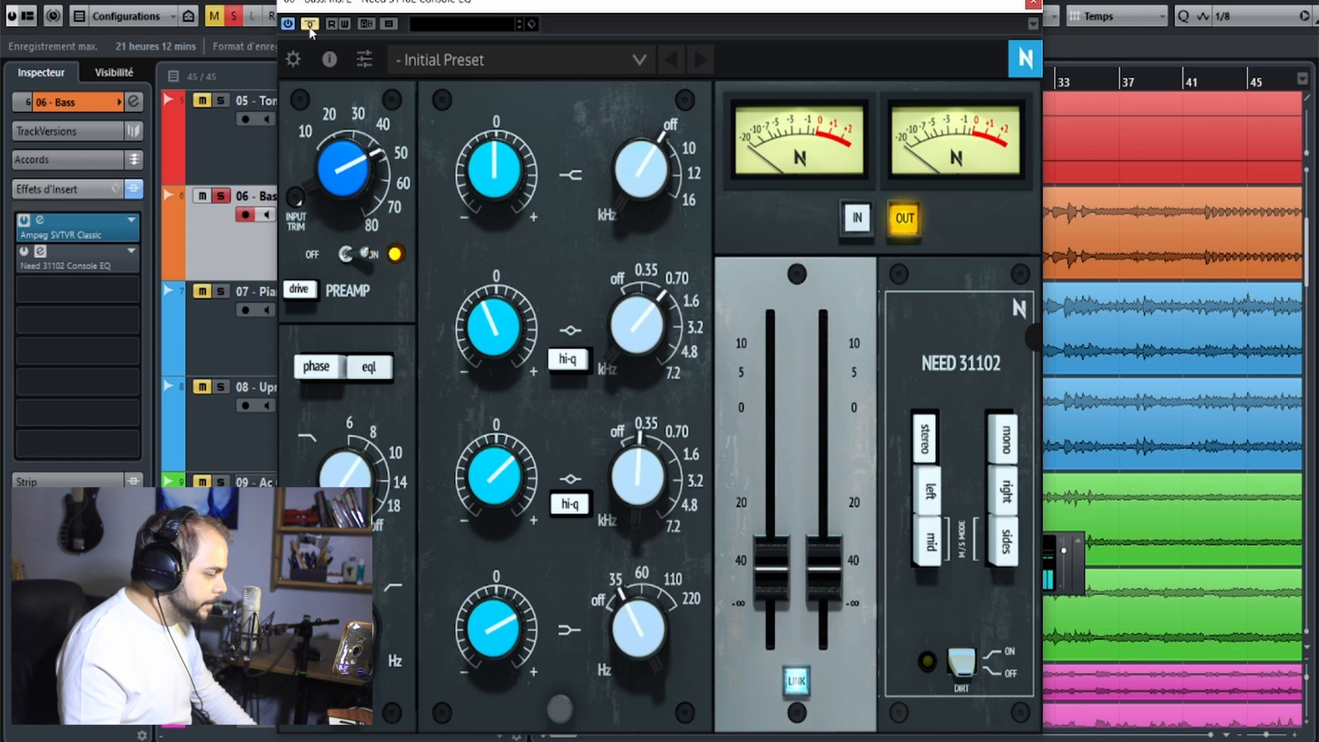
click(310, 27)
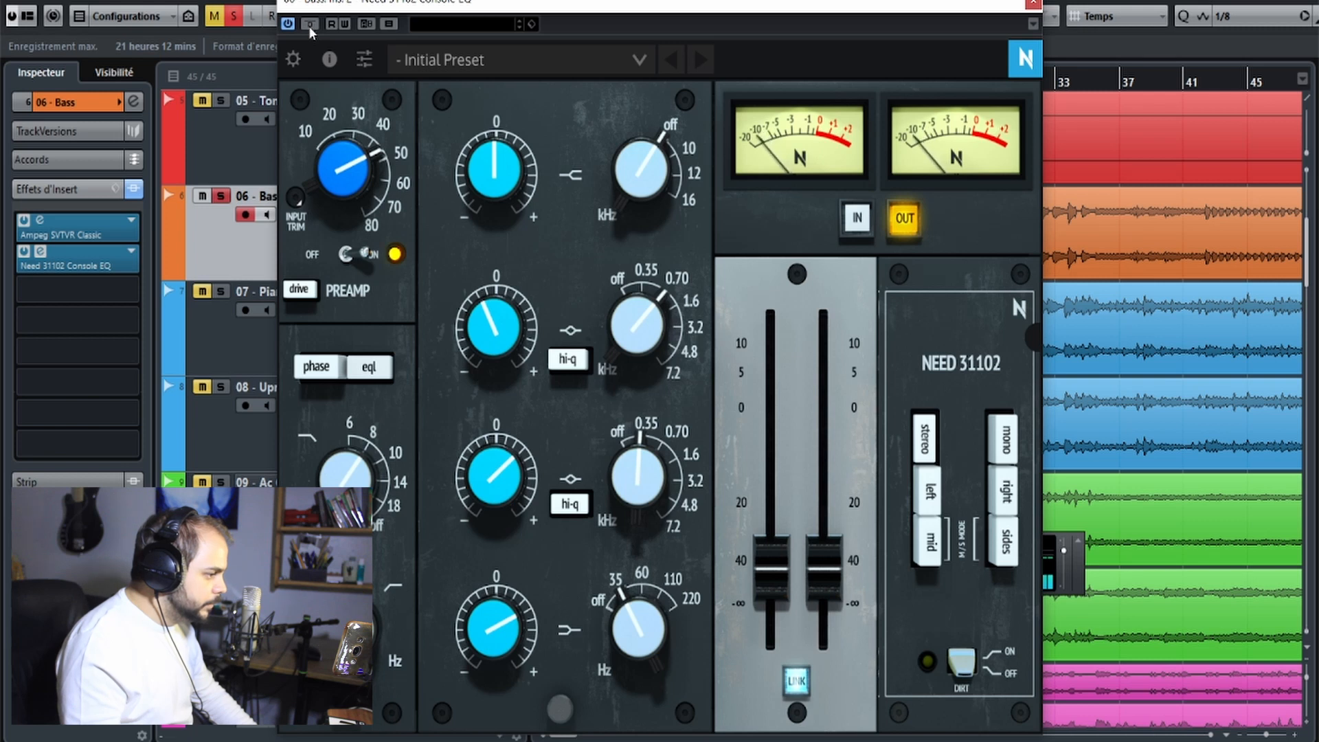
click(310, 26)
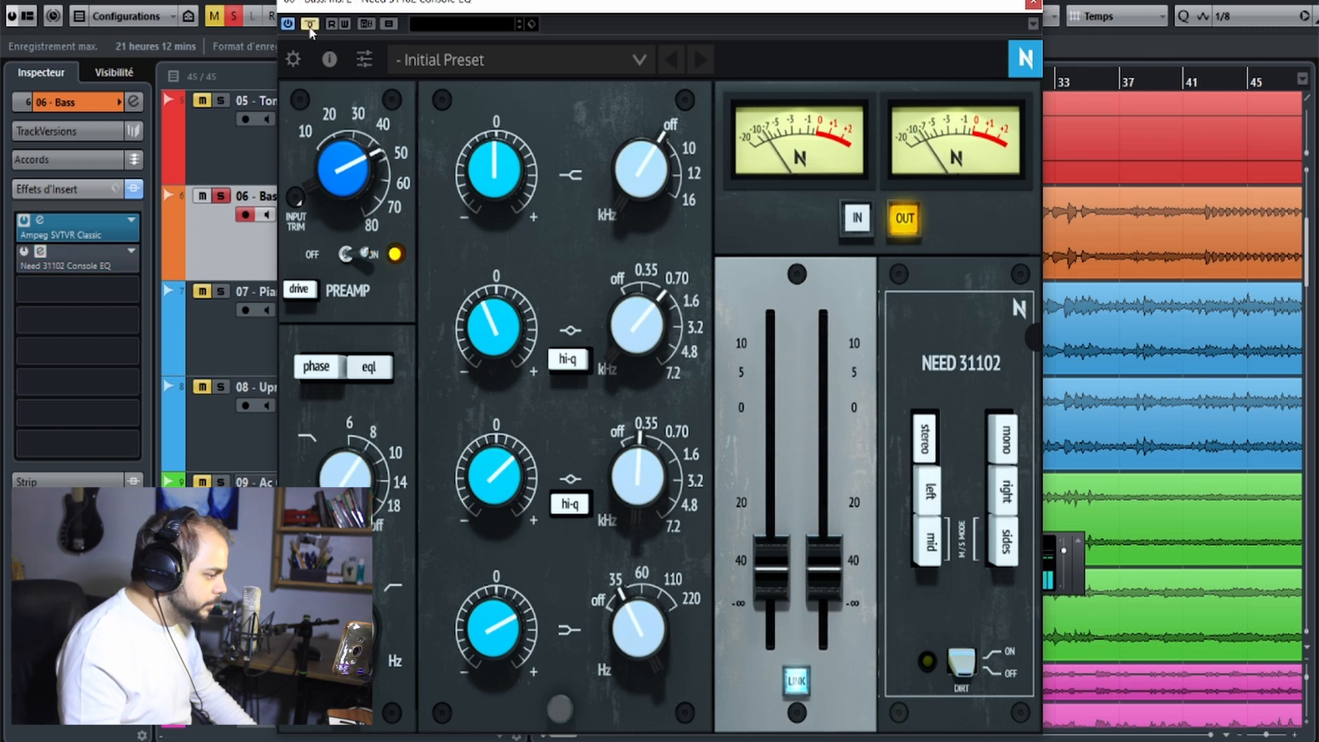
click(310, 26)
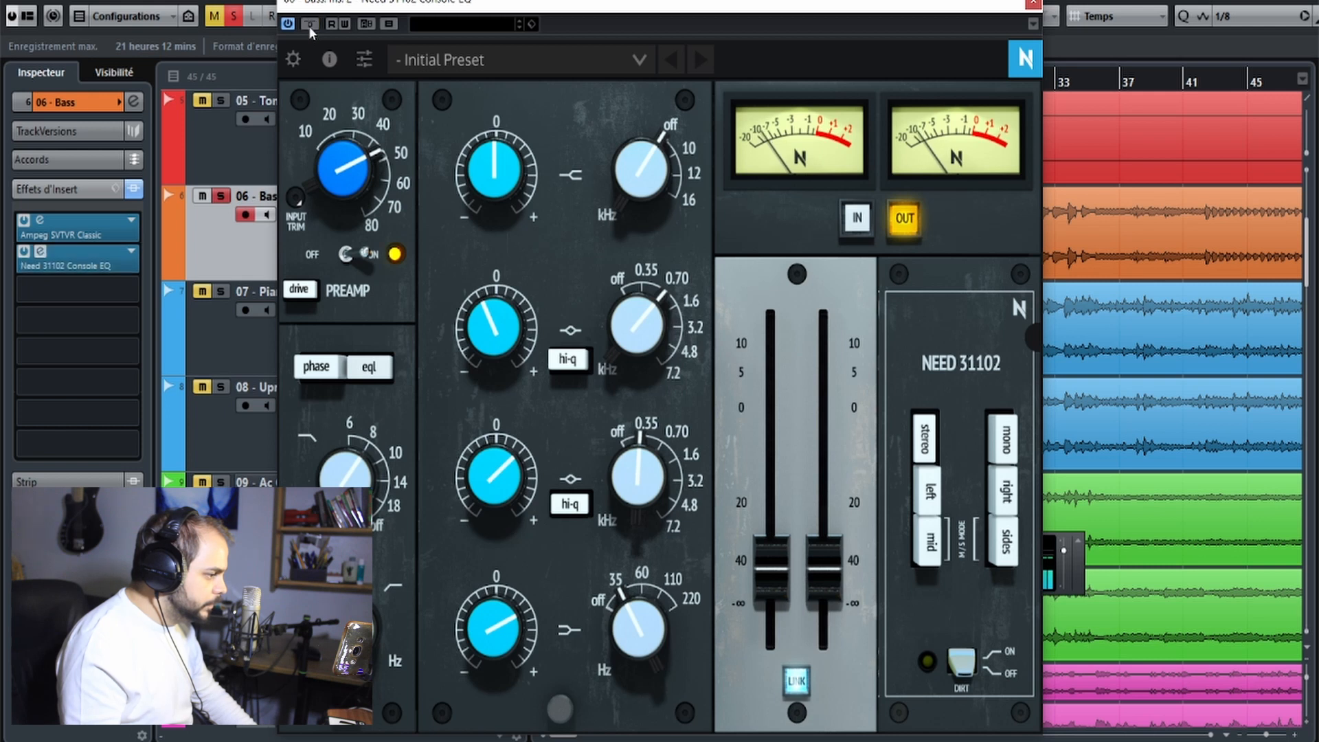
- Raise the Bass Need 31102's linked output faders to -40.7 dB, comparing the level with the EQ bypassed and active
drag(782, 584, 782, 575)
click(310, 26)
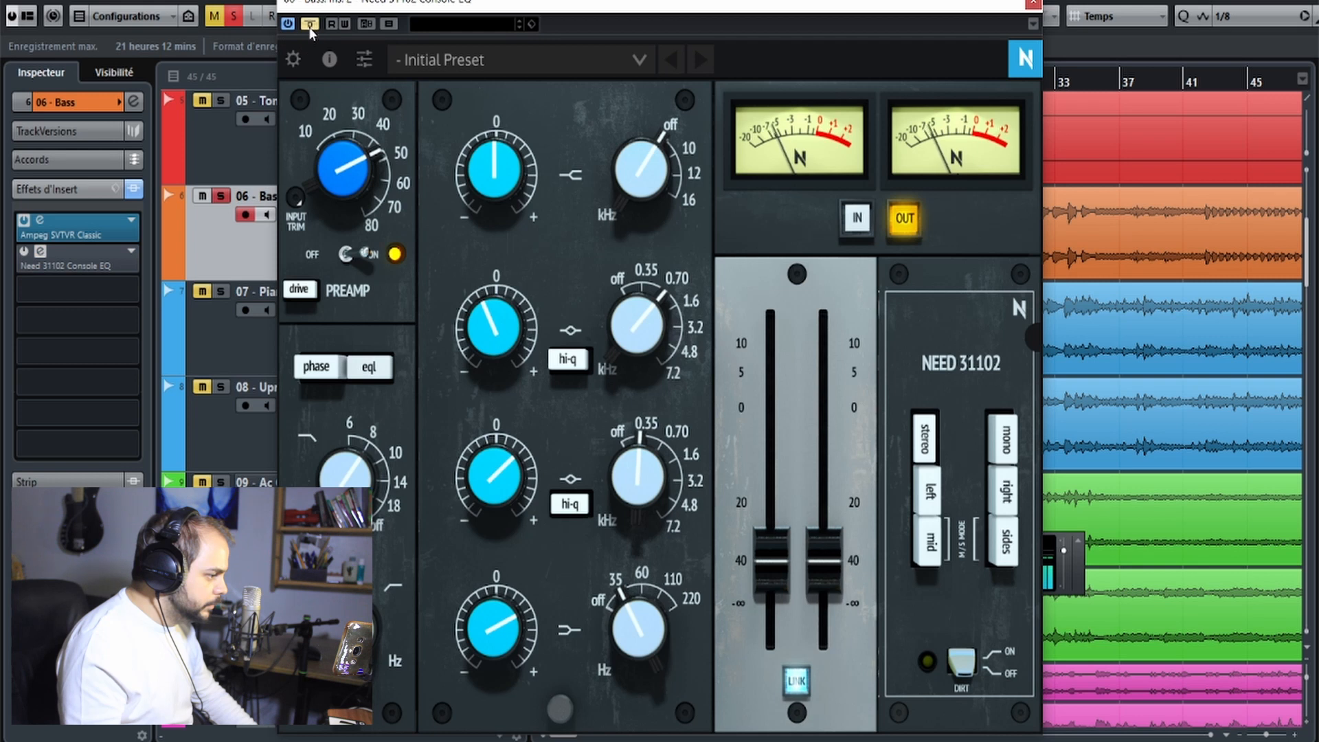
click(310, 26)
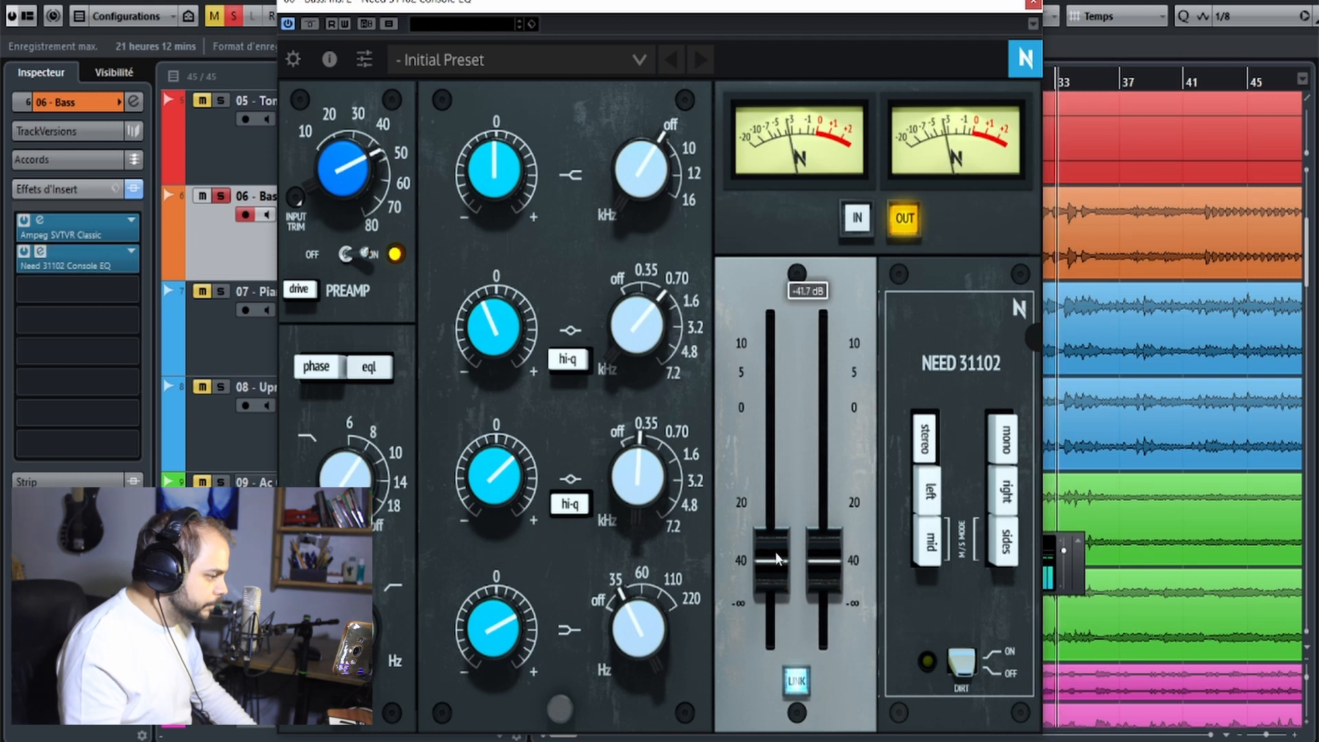
drag(776, 554, 776, 552)
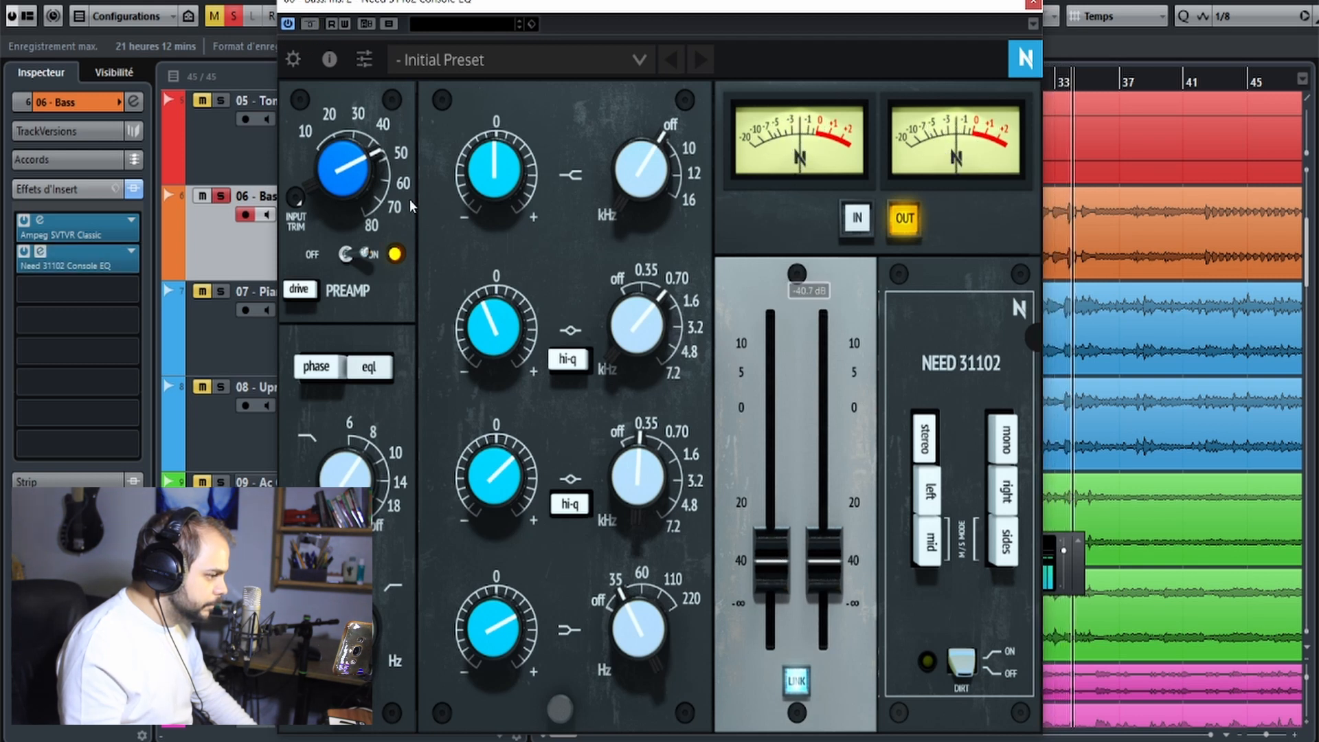
click(310, 26)
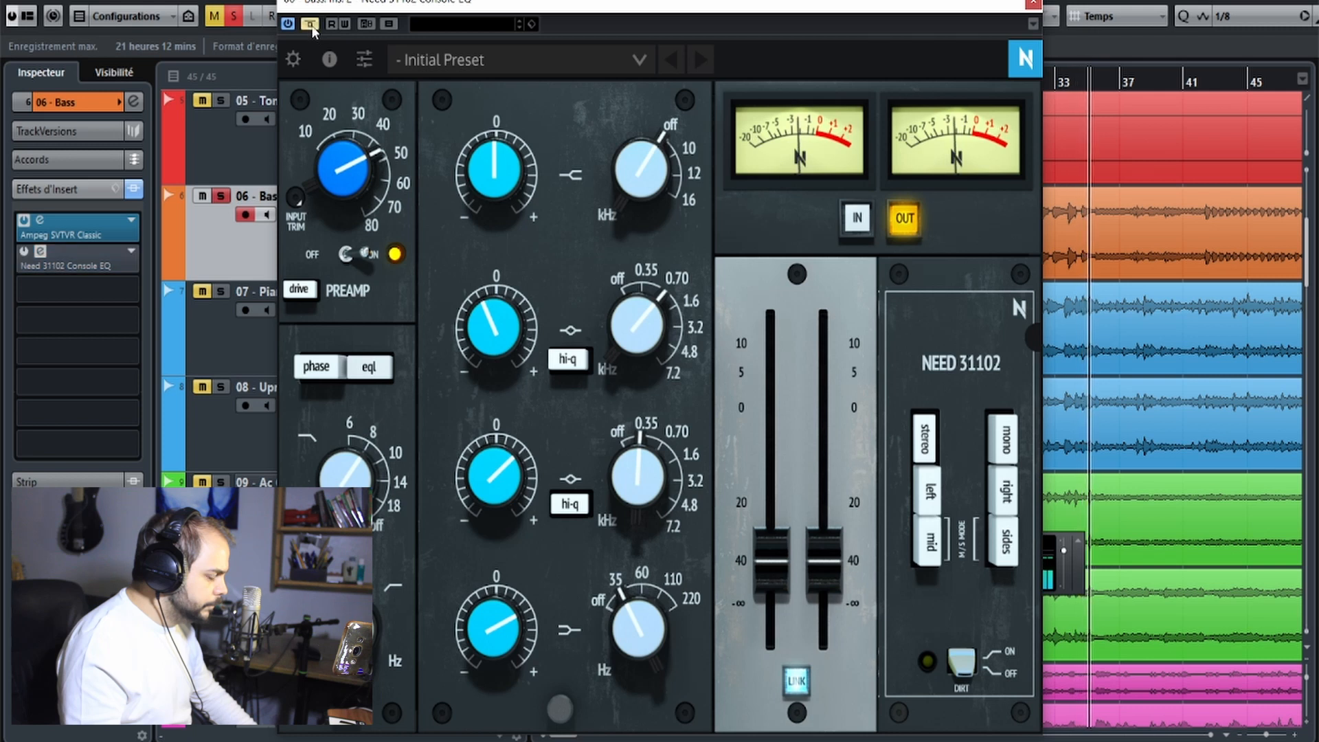
click(310, 24)
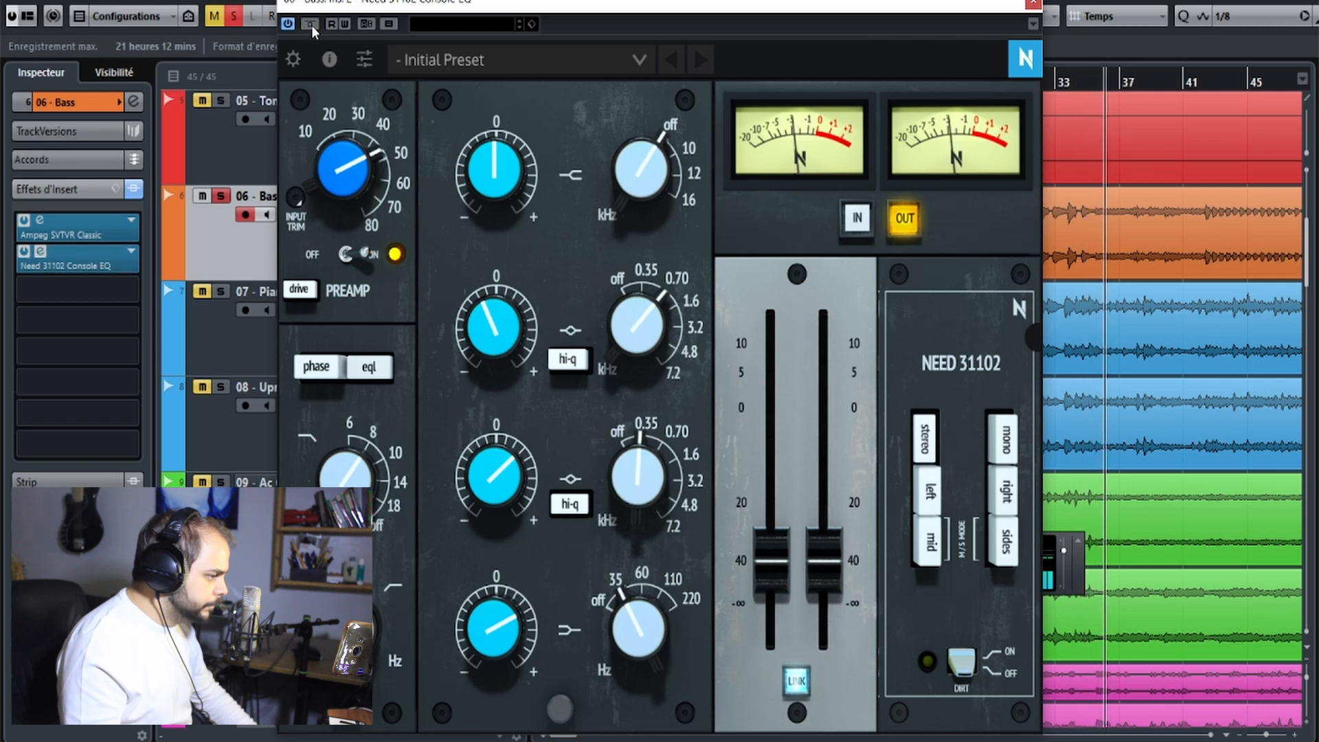
- Audition the soloed Bass from about bars 42 and 58 with the Need 31102 bypassed and active, leave it active, and close its window
click(1208, 77)
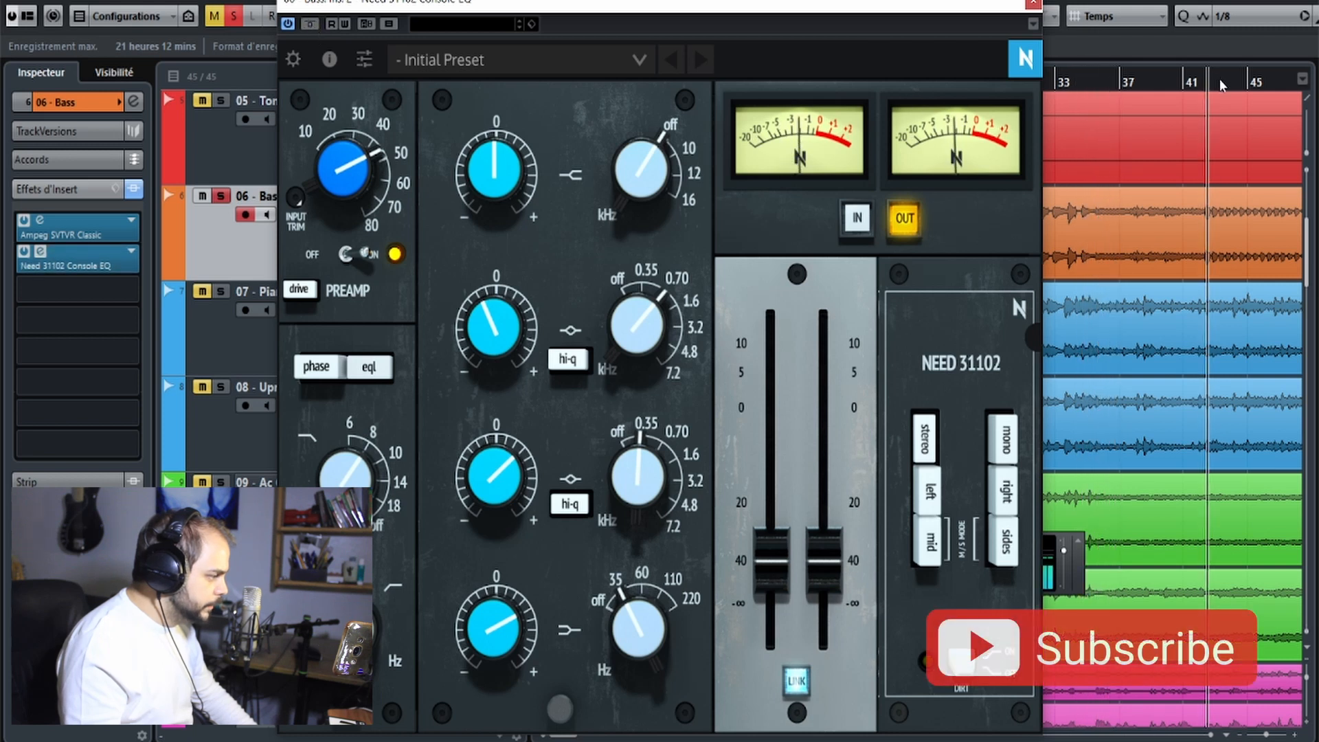
scroll(1183, 208, down, 3)
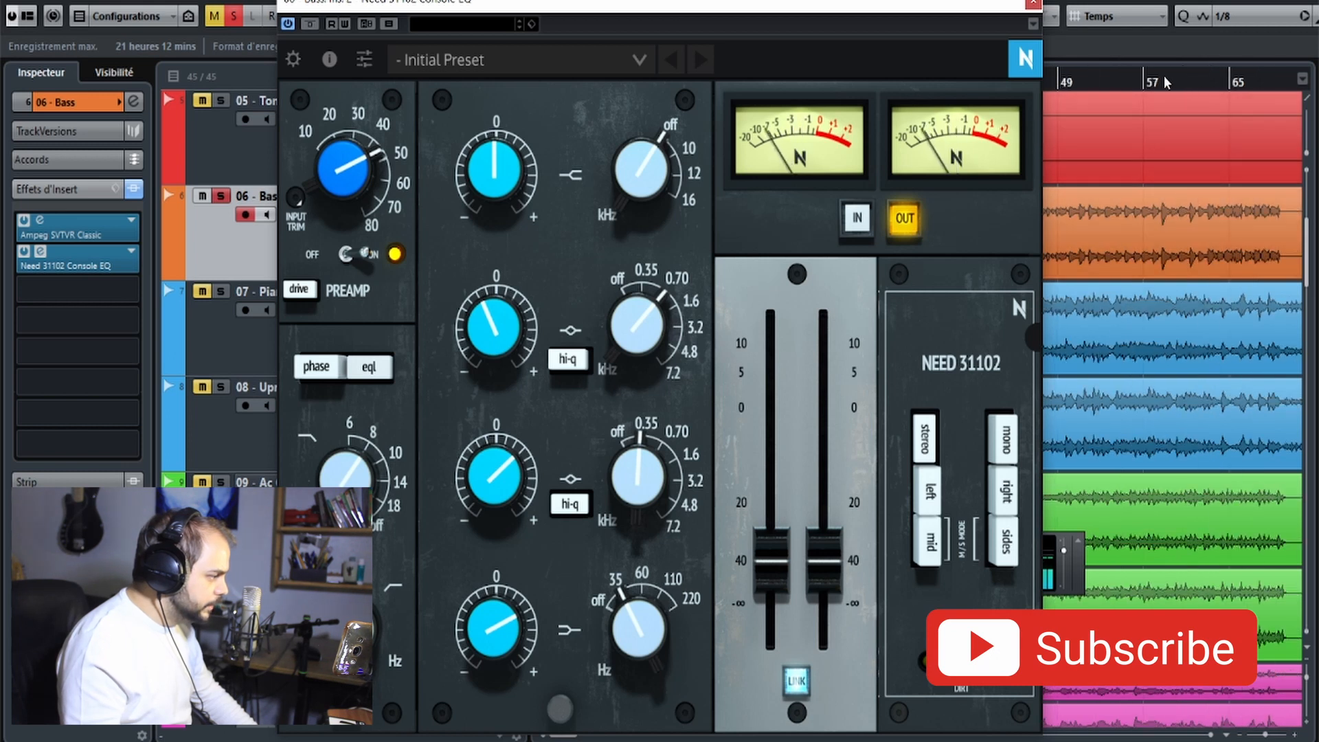
click(1166, 81)
click(310, 27)
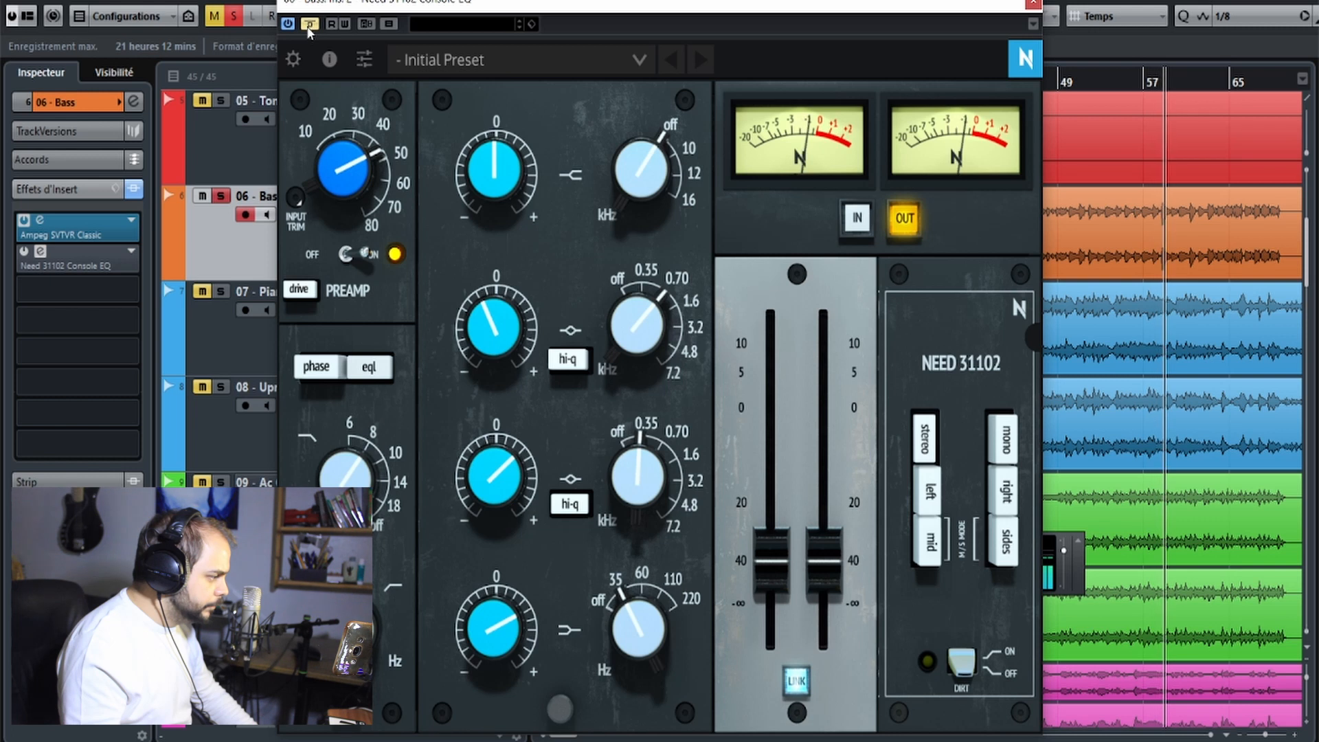
click(310, 26)
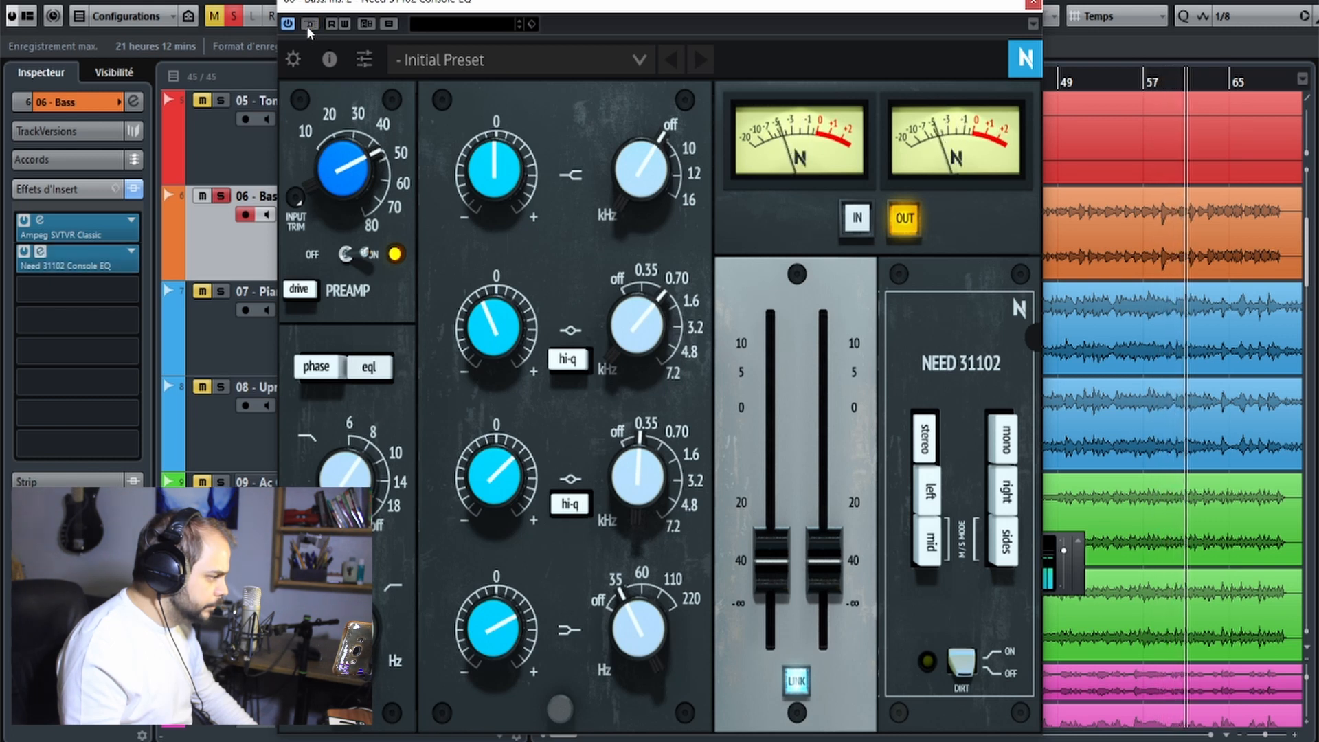
click(1034, 7)
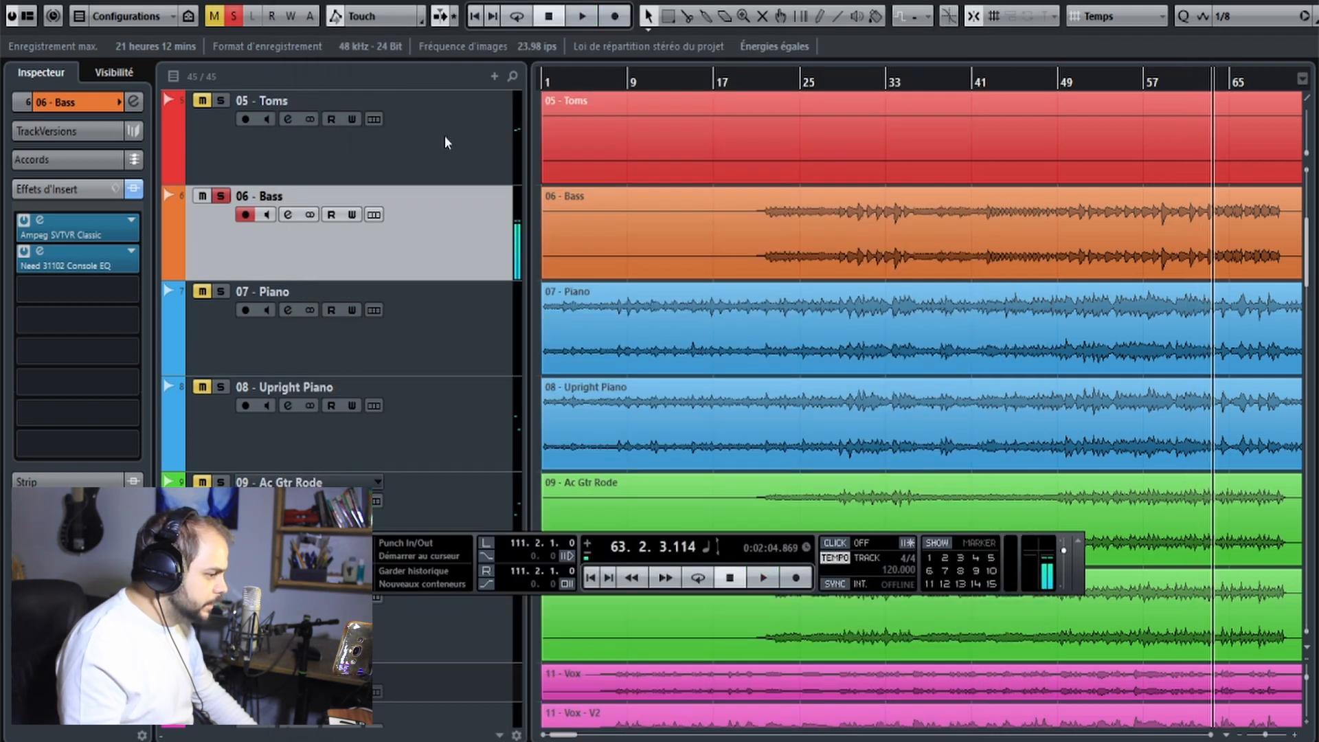
- Unsolo the Bass track and play the full mix from about bar 82
click(221, 196)
key(g)
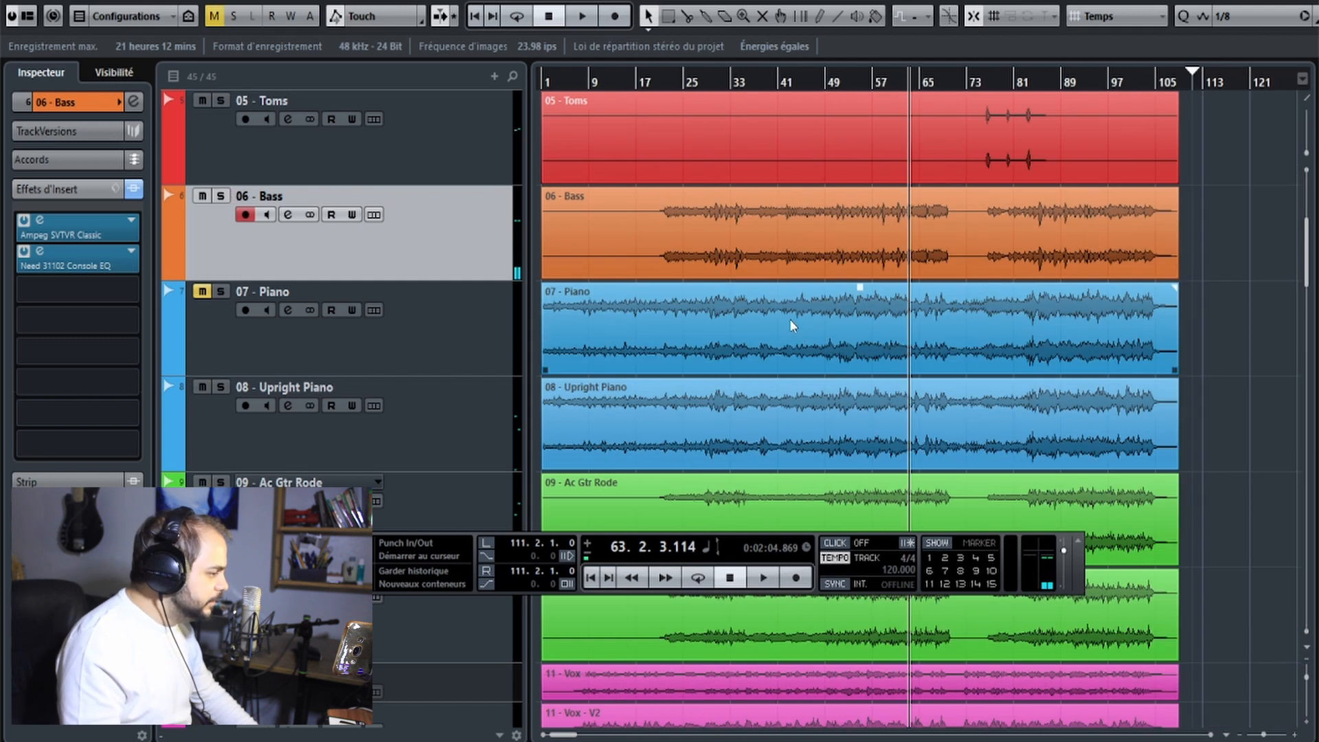
click(1022, 84)
key(space)
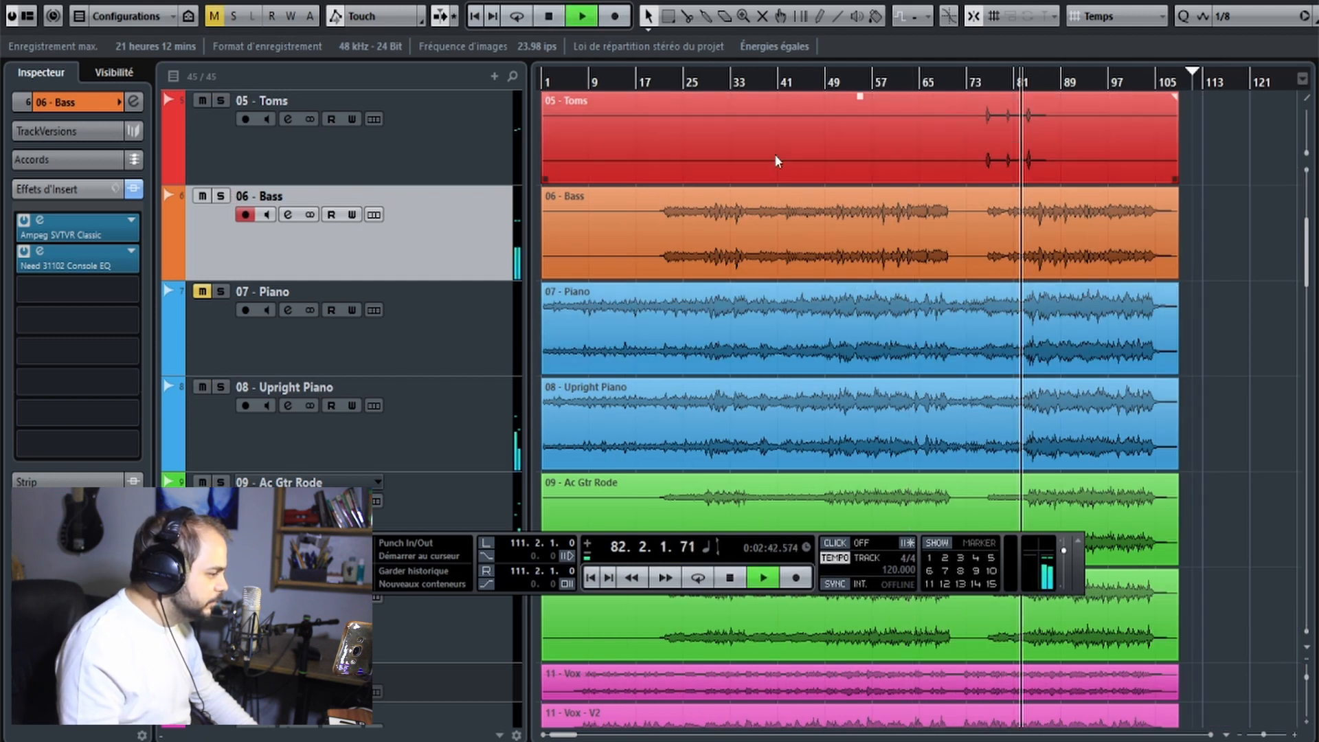
- Compare the Bass Need 31102 bypassed and active in the mix, lower its linked output faders slightly, and close the plugin window
click(39, 252)
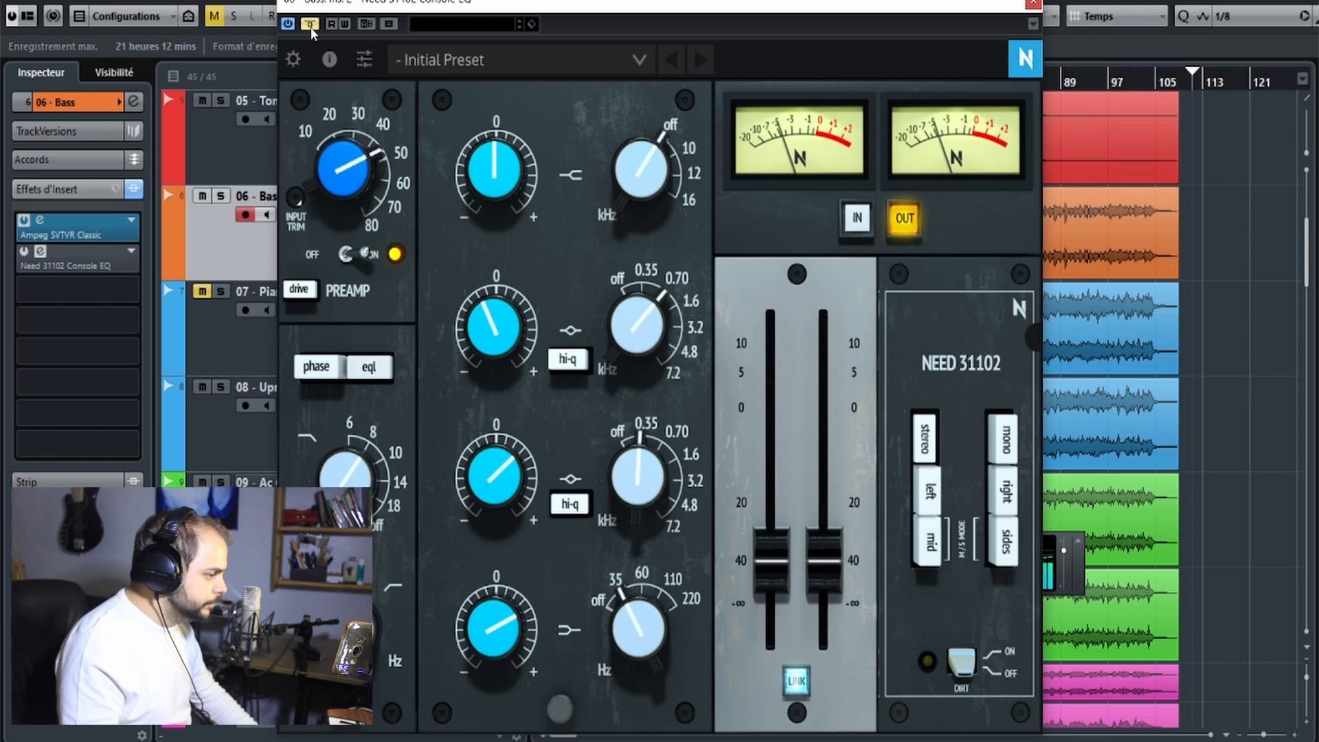
click(311, 27)
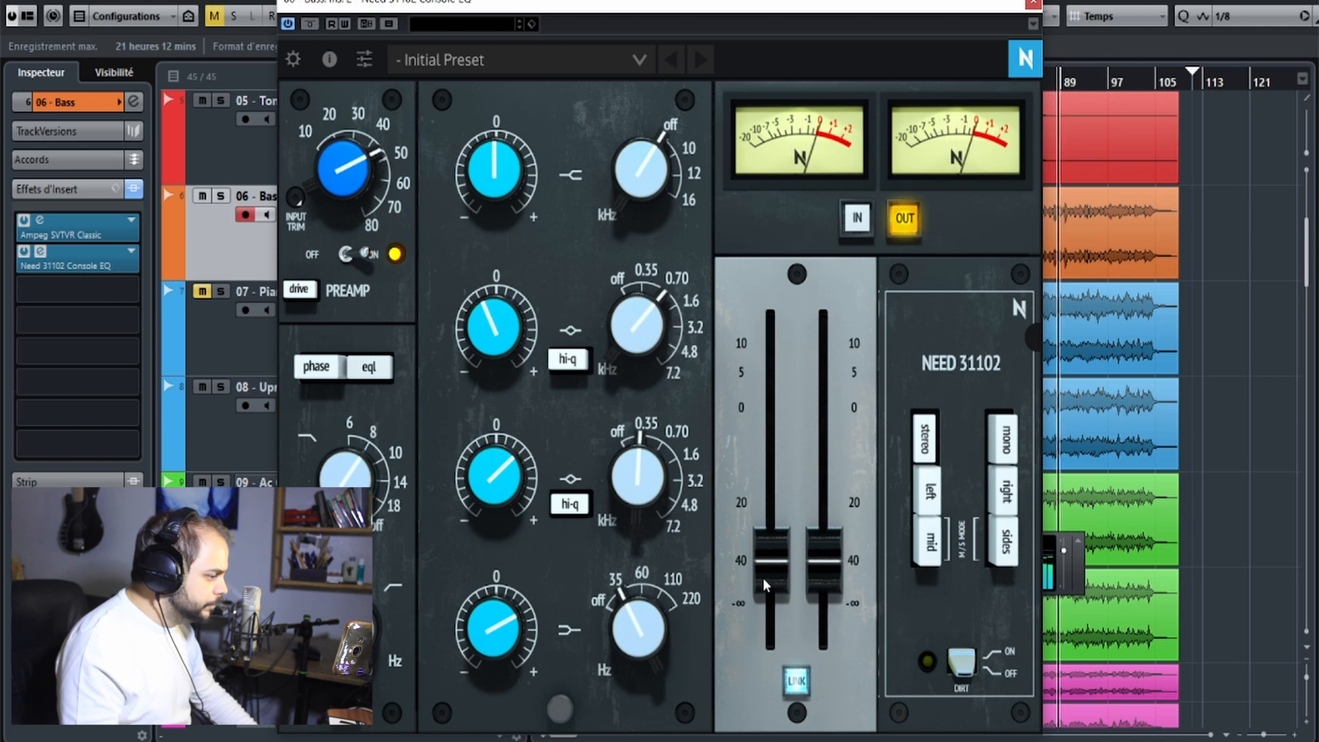
drag(764, 579, 764, 583)
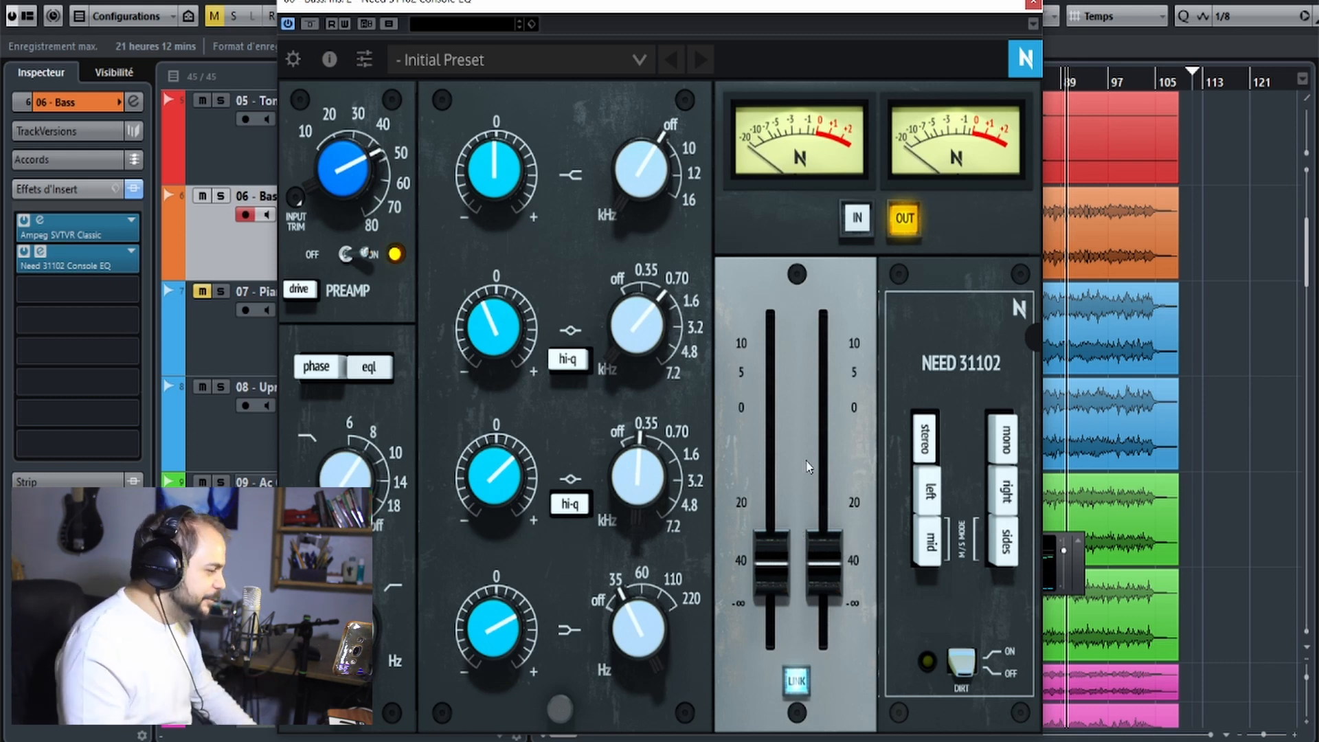
click(1032, 3)
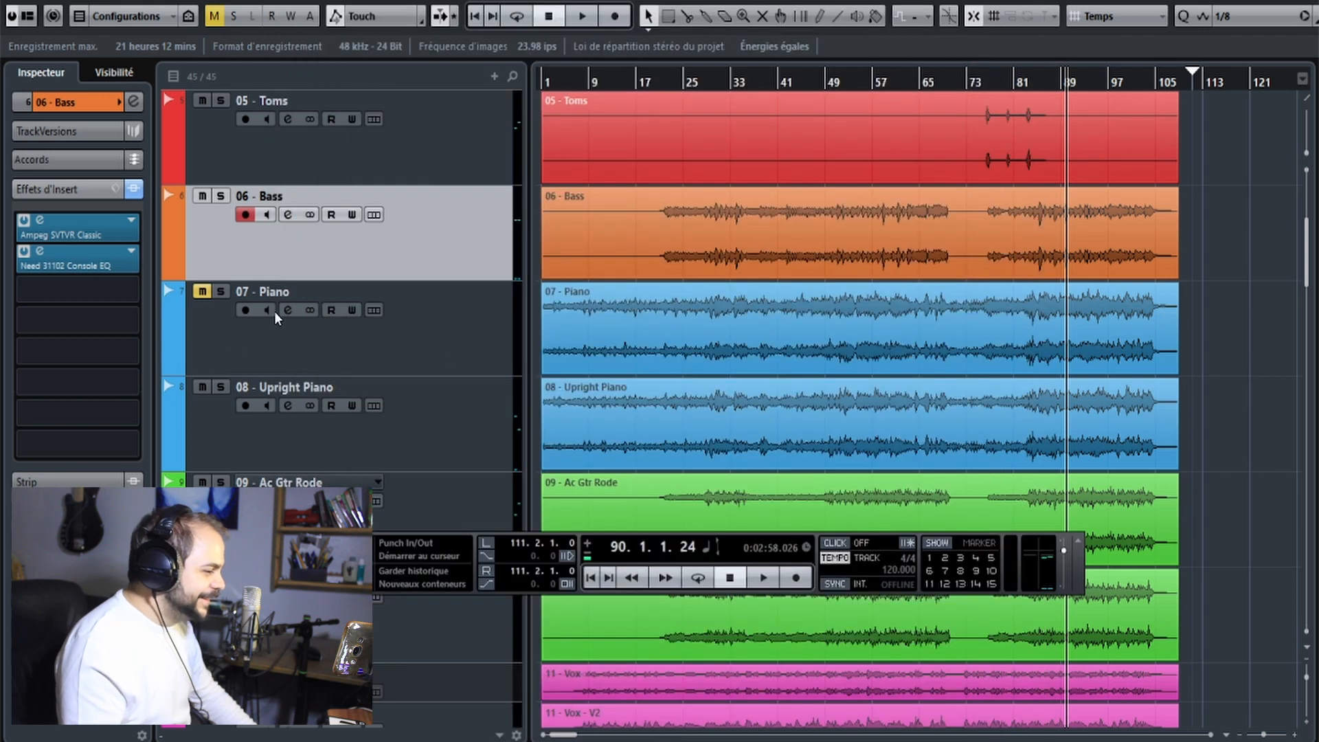
- Solo the 08 - Upright Piano track and compare its Need 31102 Console EQ bypassed and active
click(437, 426)
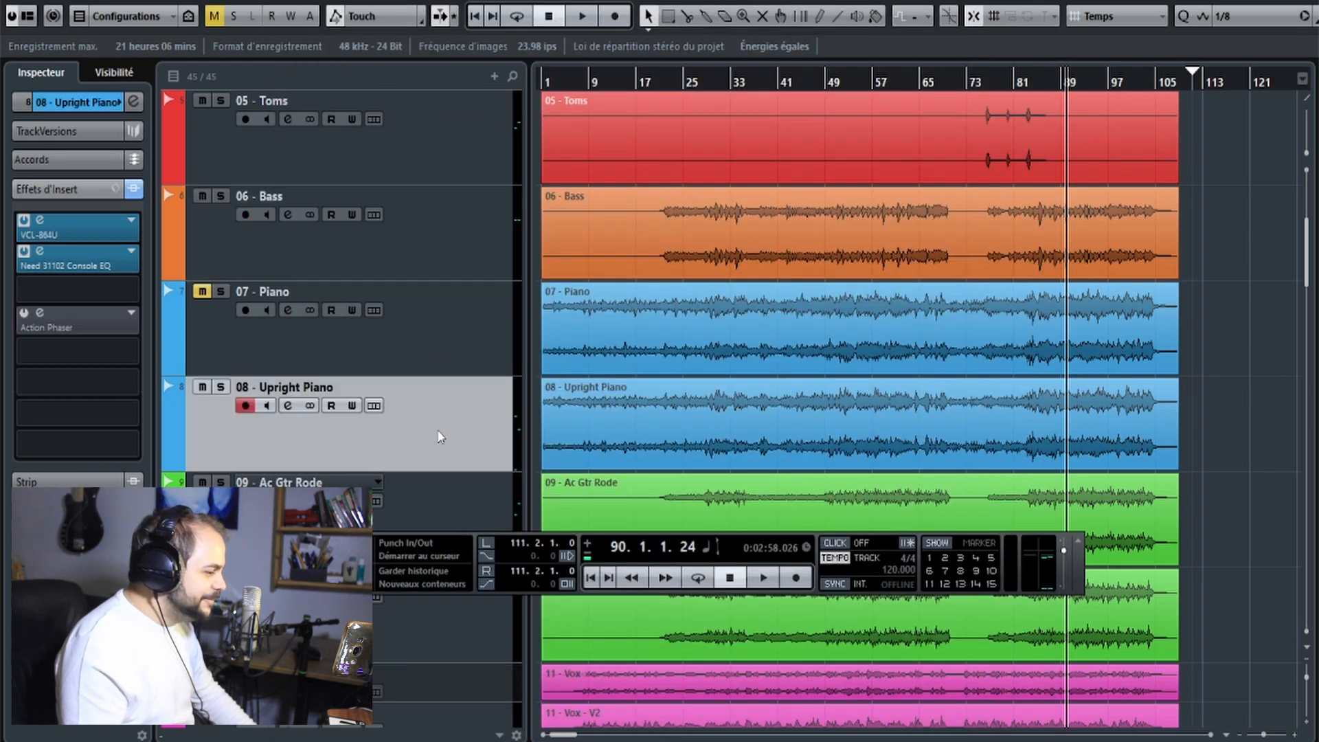
click(40, 252)
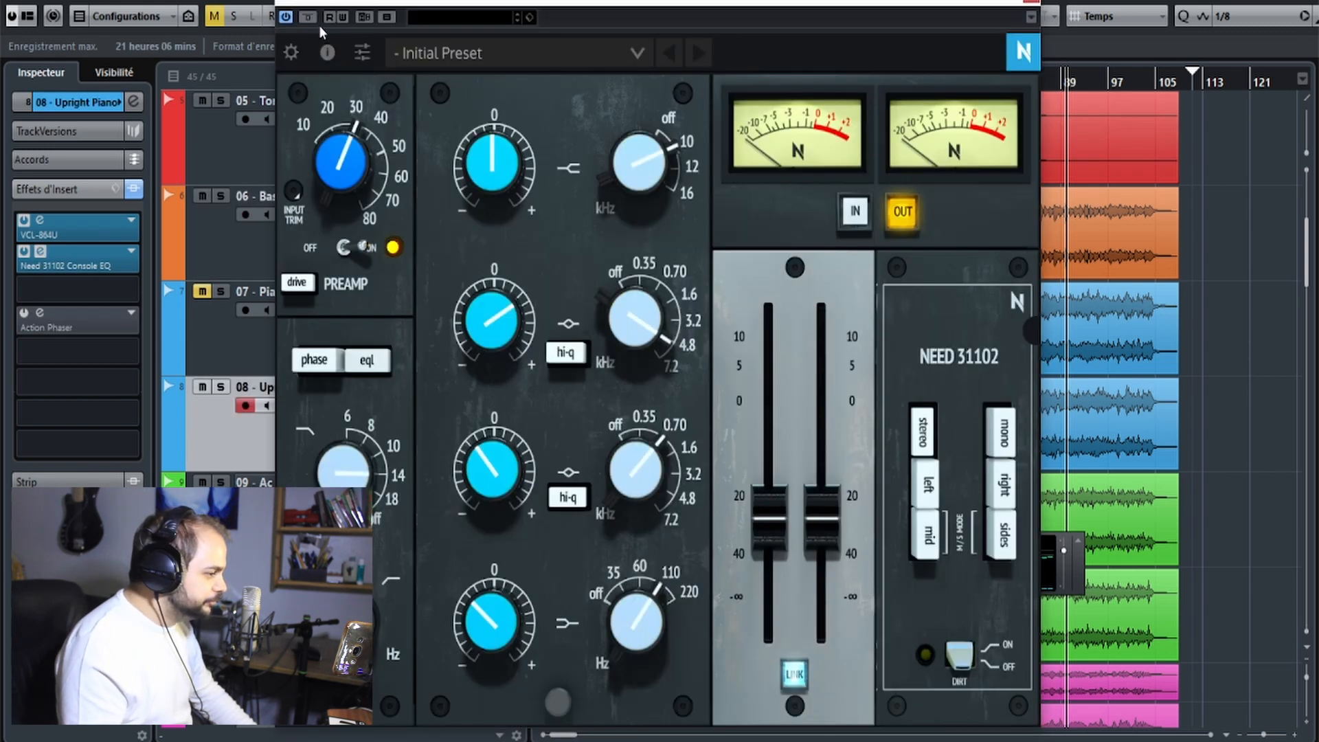
key(s)
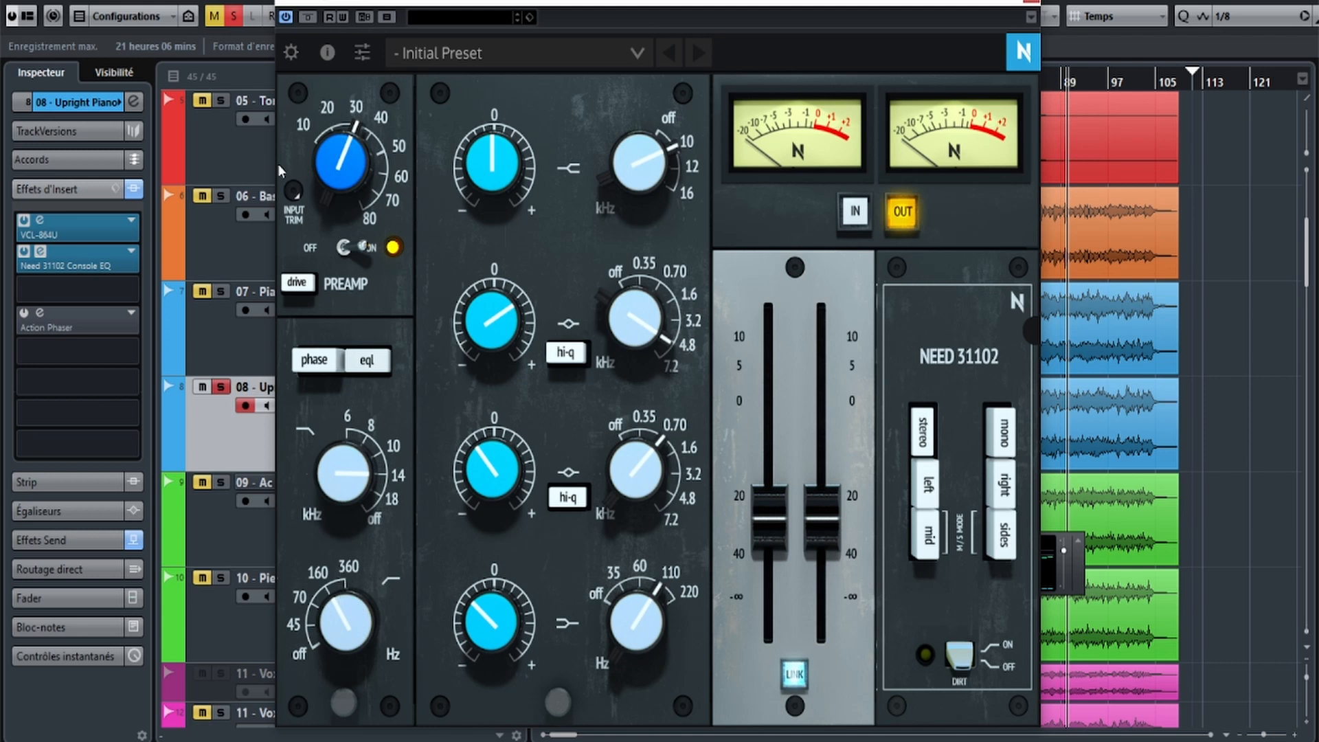
click(314, 22)
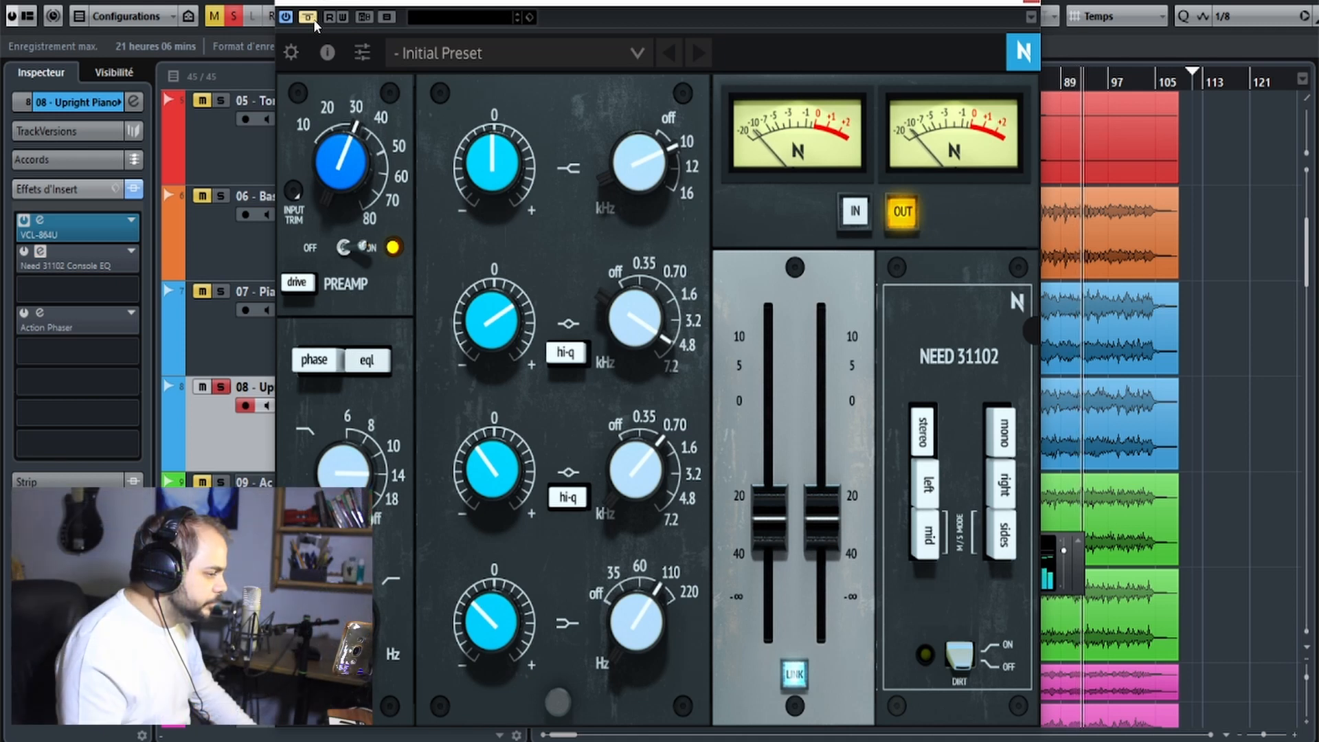
click(314, 22)
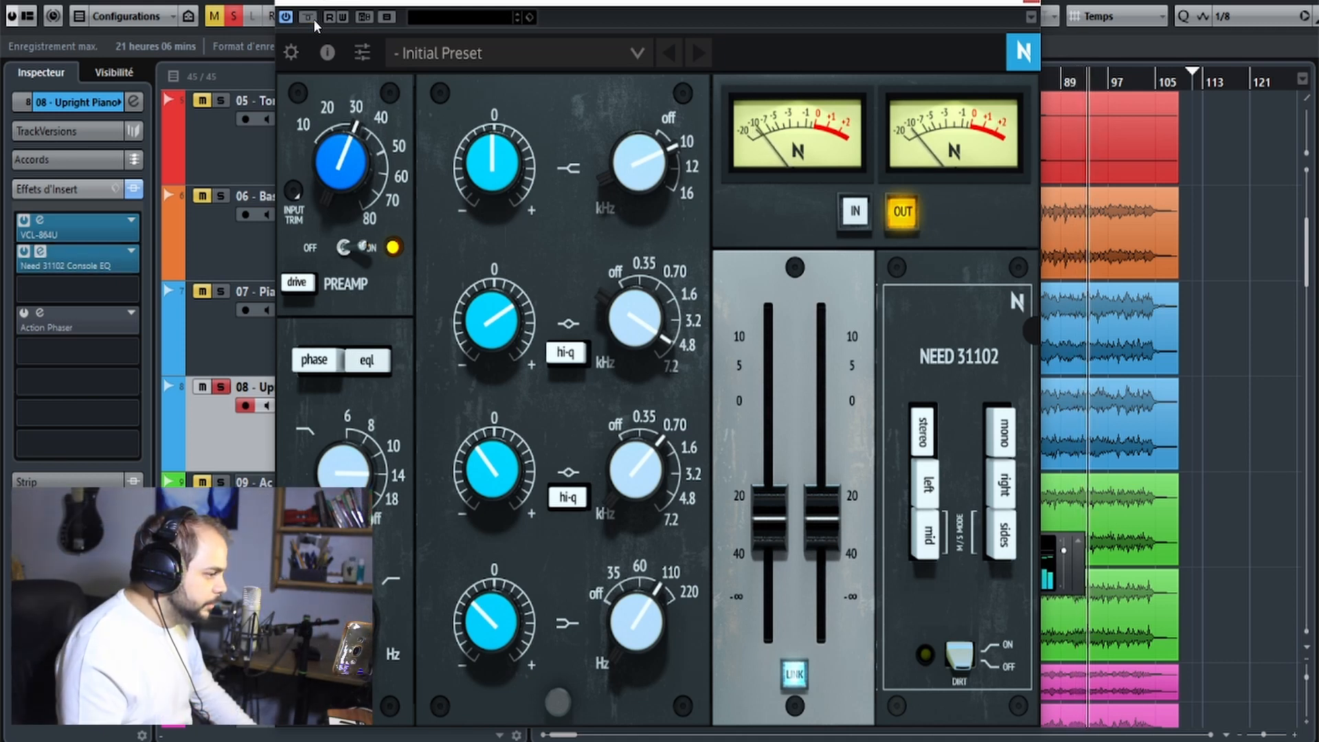
- Unsolo the Upright Piano, compare its EQ bypassed and active in the mix, slightly lower the upper-mid gain, and close the plugin window
click(223, 388)
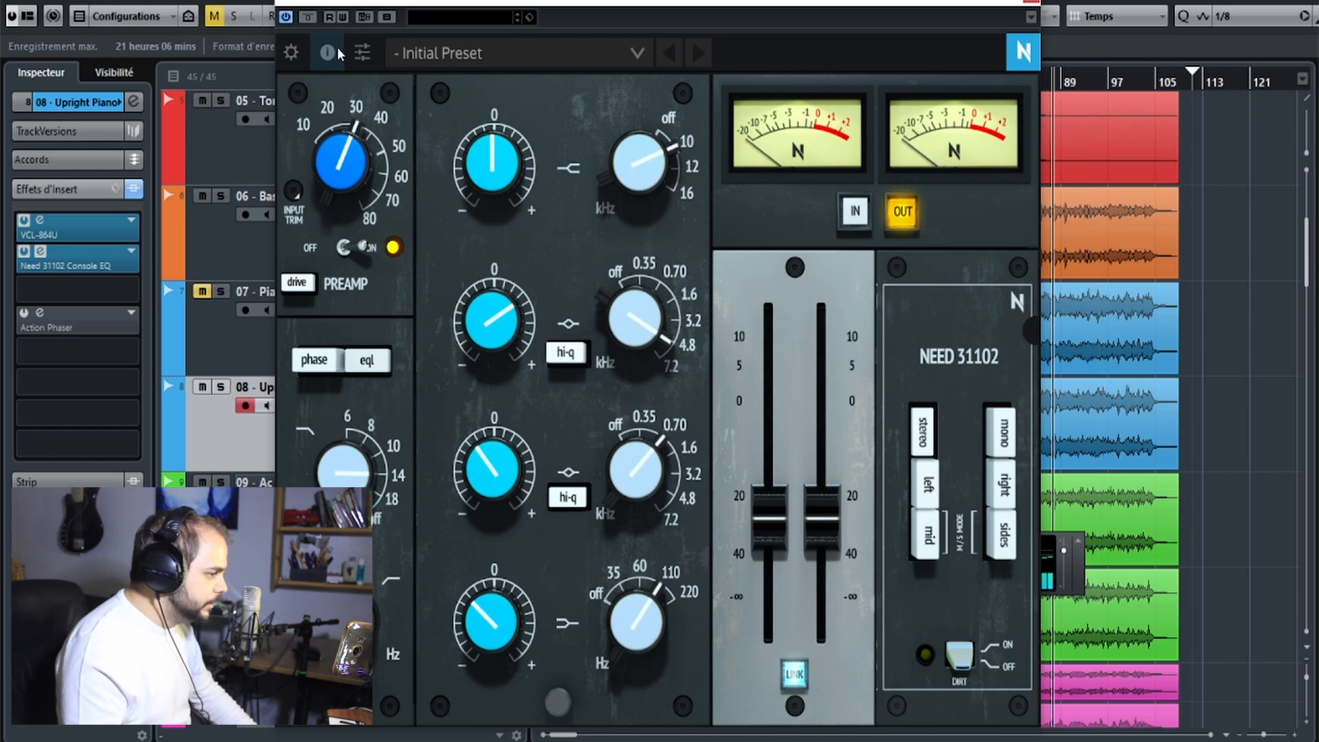
click(314, 22)
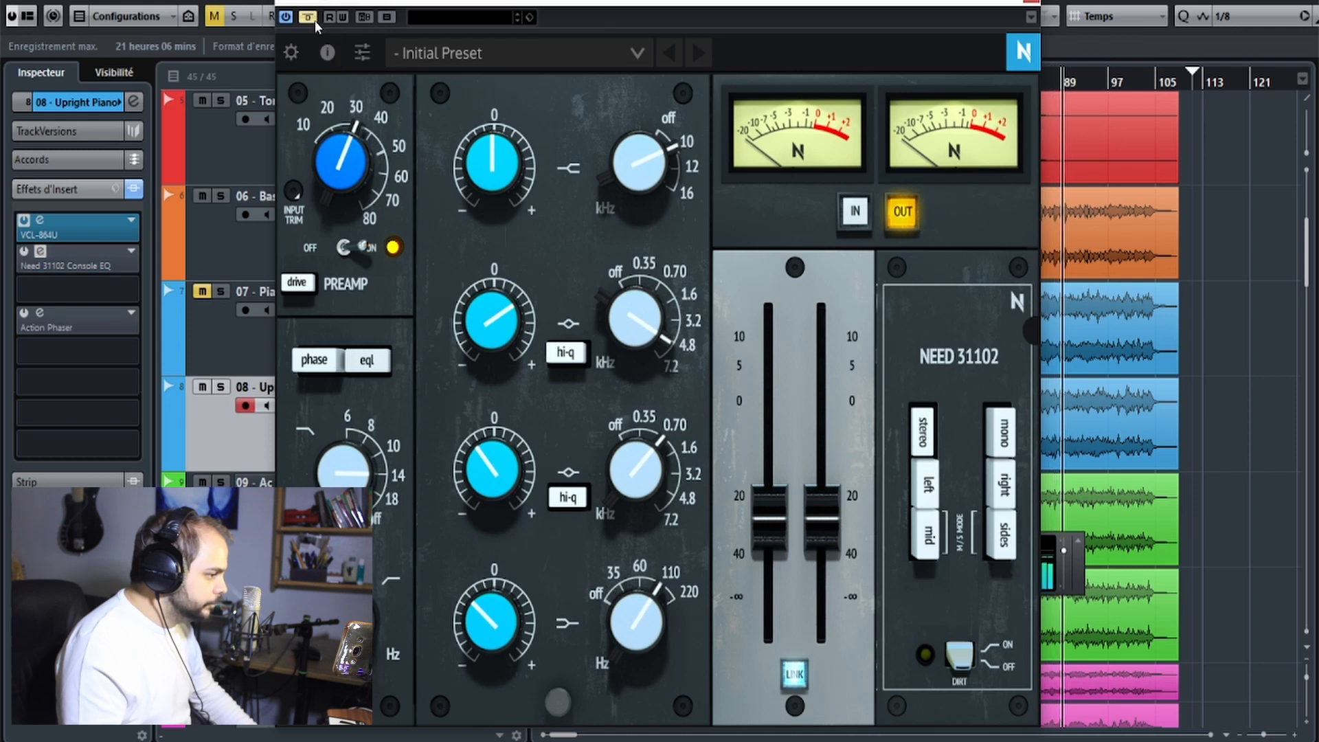
click(315, 22)
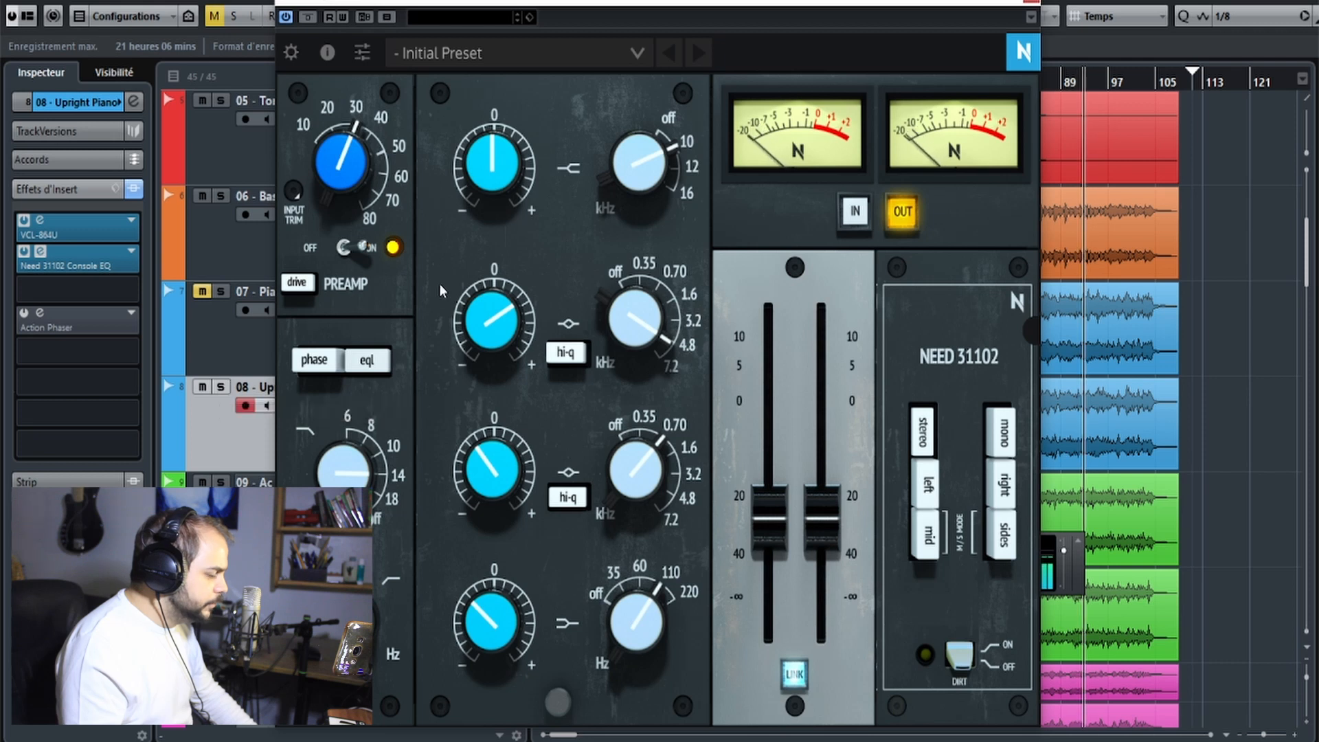
mouse_move(465, 329)
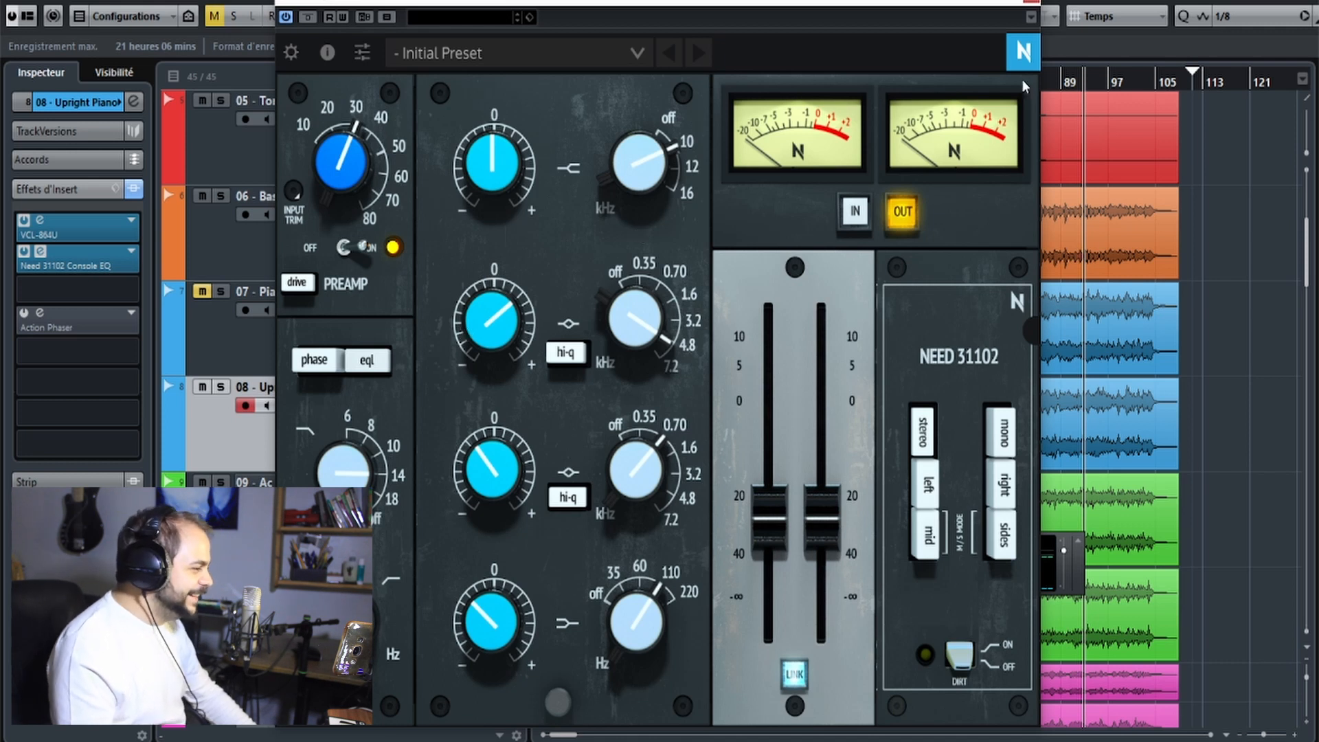
click(1030, 5)
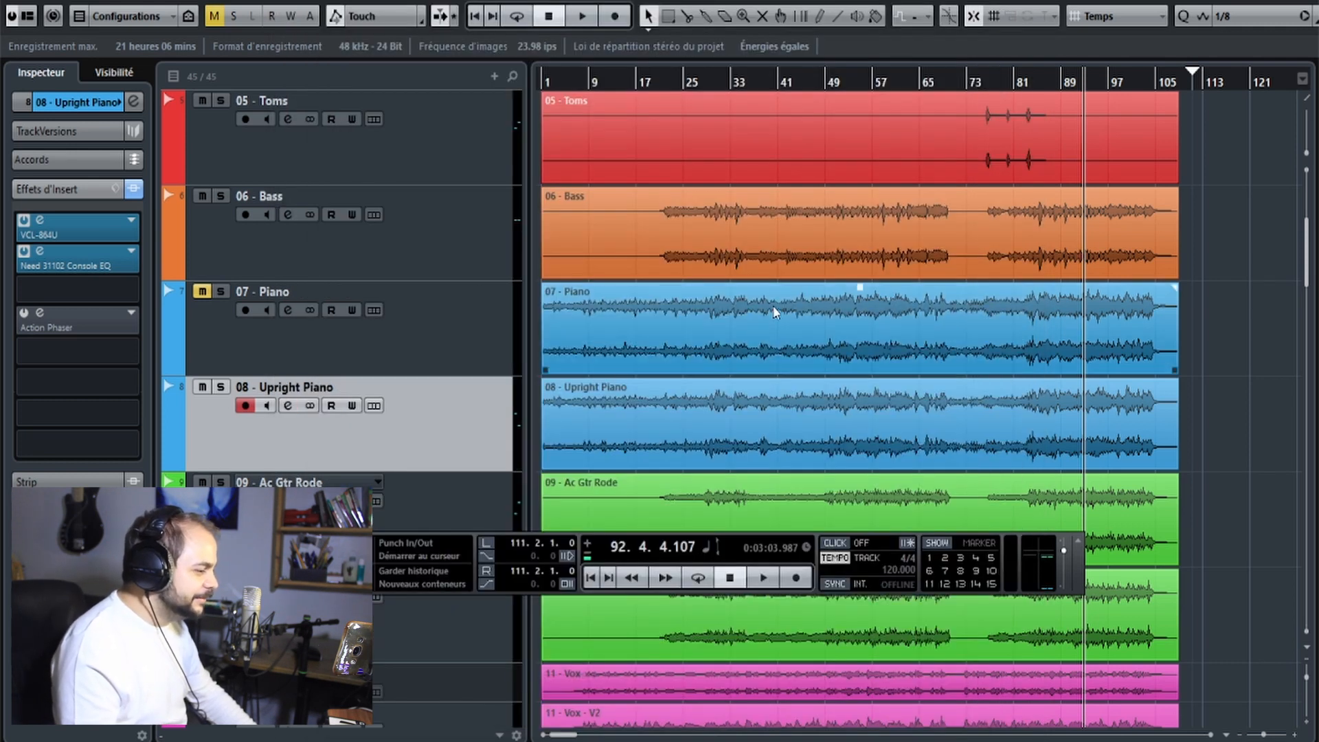
- Open the Need 31102 Console EQ on the 09 - Ac Gtr Rode track and move its window clear of the track's solo control
scroll(735, 266, down, 5)
scroll(735, 265, up, 2)
scroll(737, 272, up, 2)
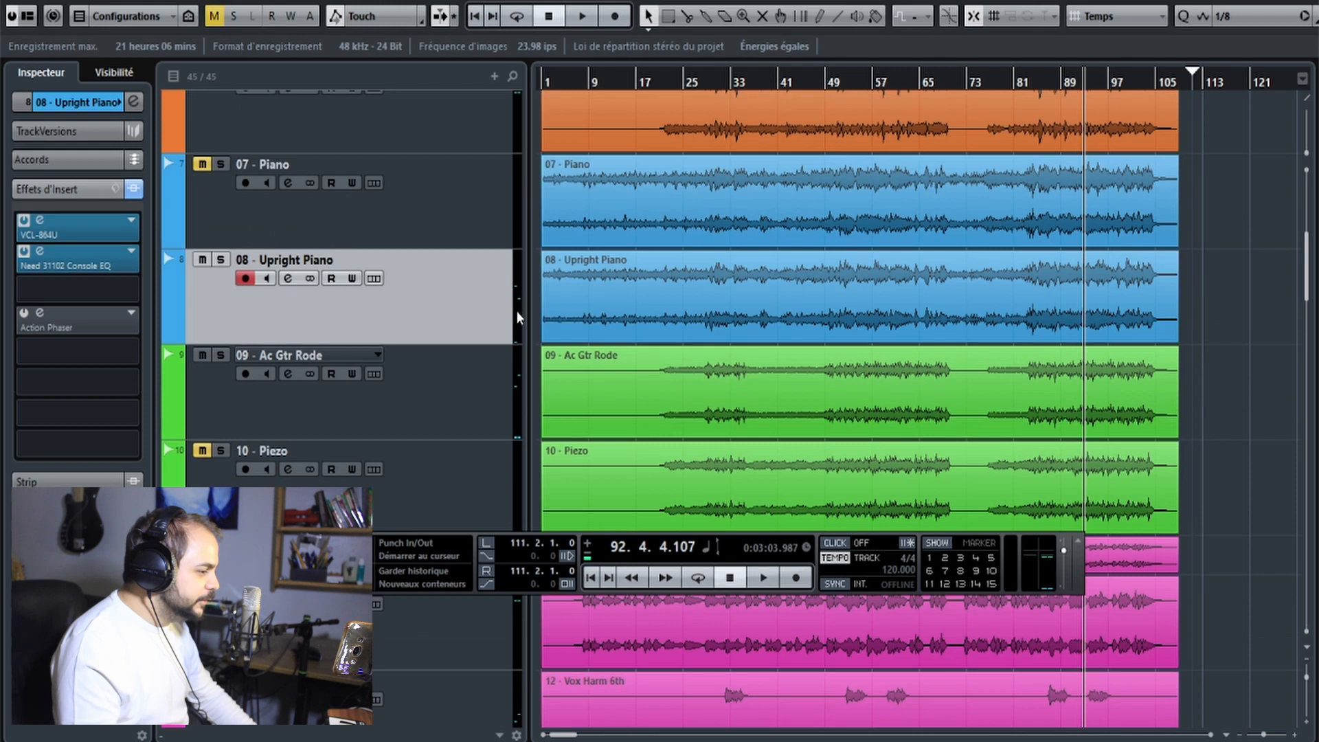
click(466, 404)
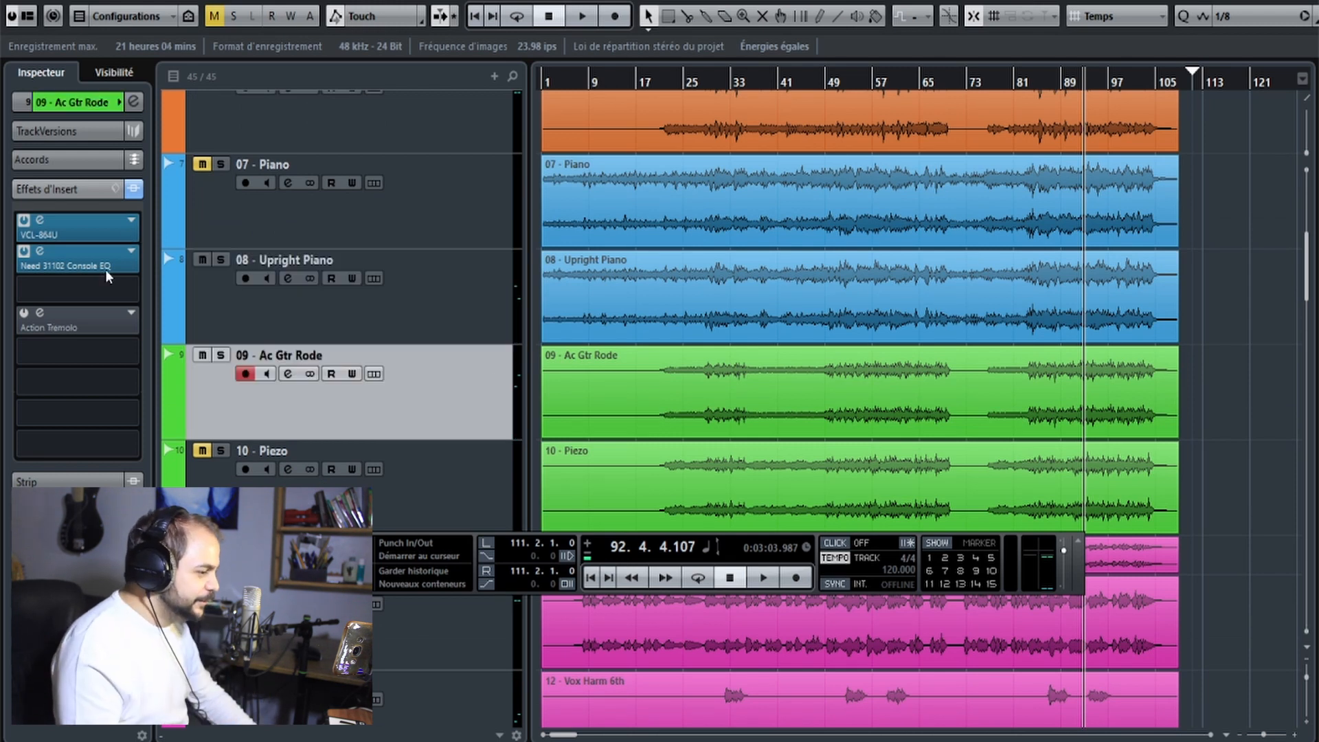
double_click(34, 252)
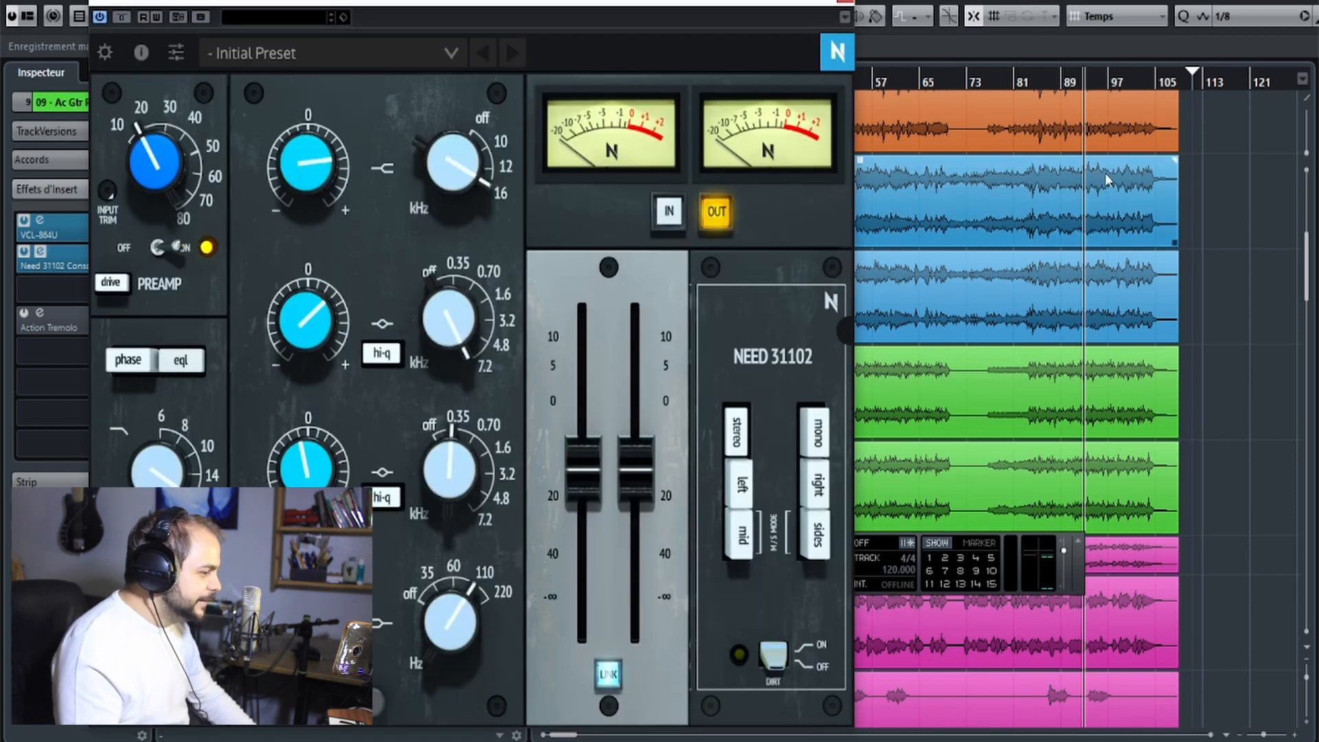
drag(655, 2, 817, 0)
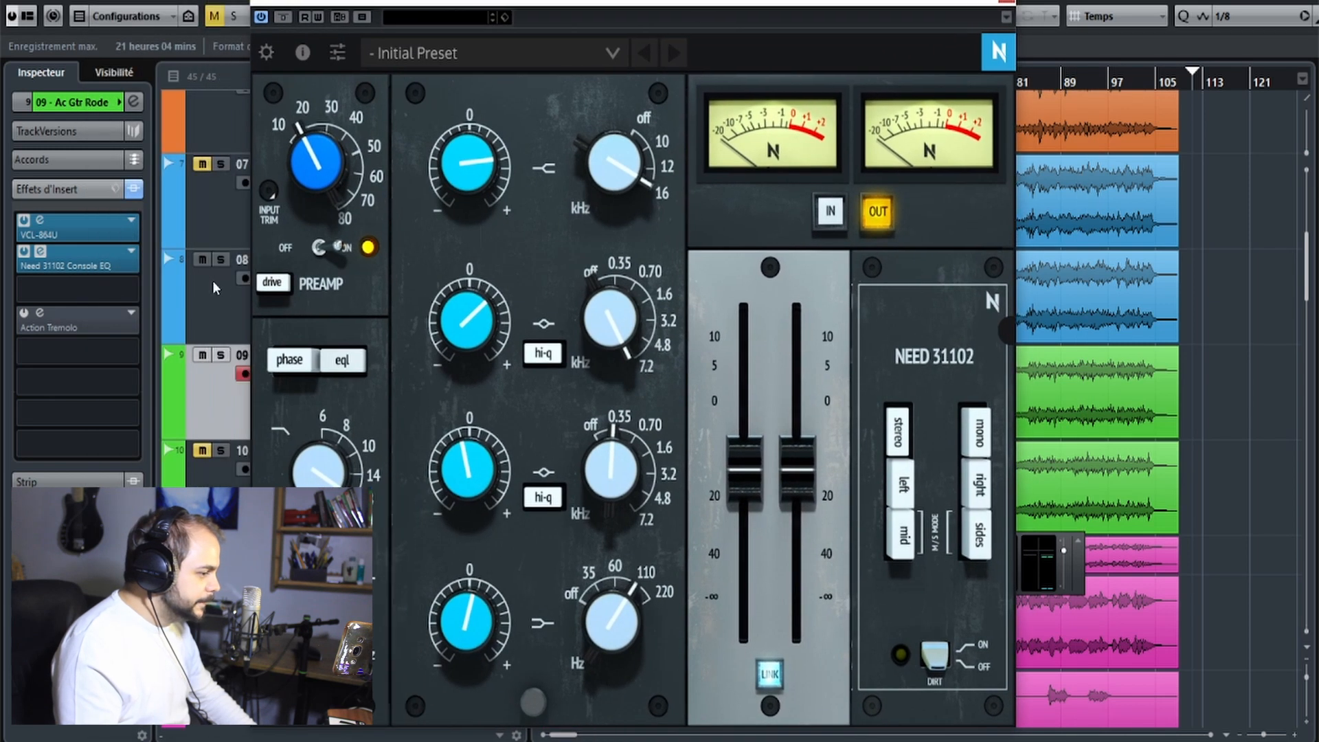
- Solo the Ac Gtr Rode track and audition it with the Need 31102 bypassed and active
click(222, 356)
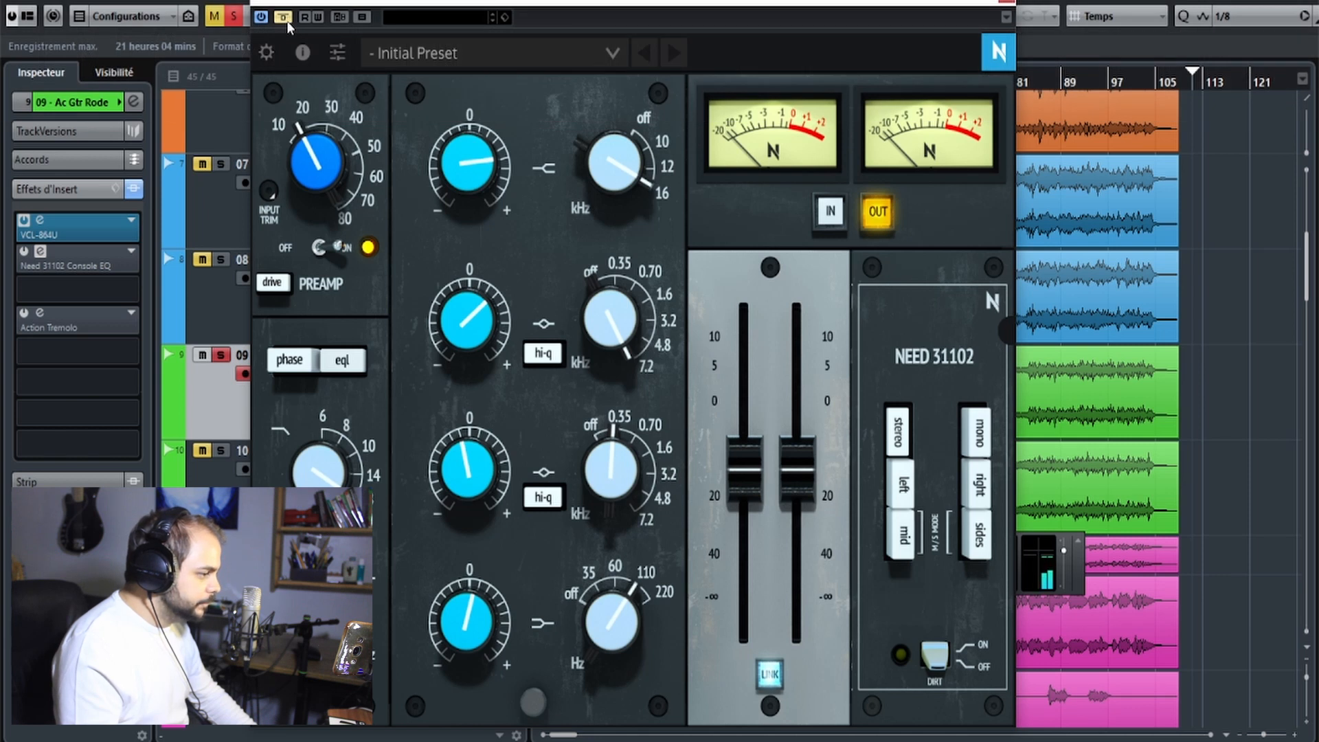
click(284, 18)
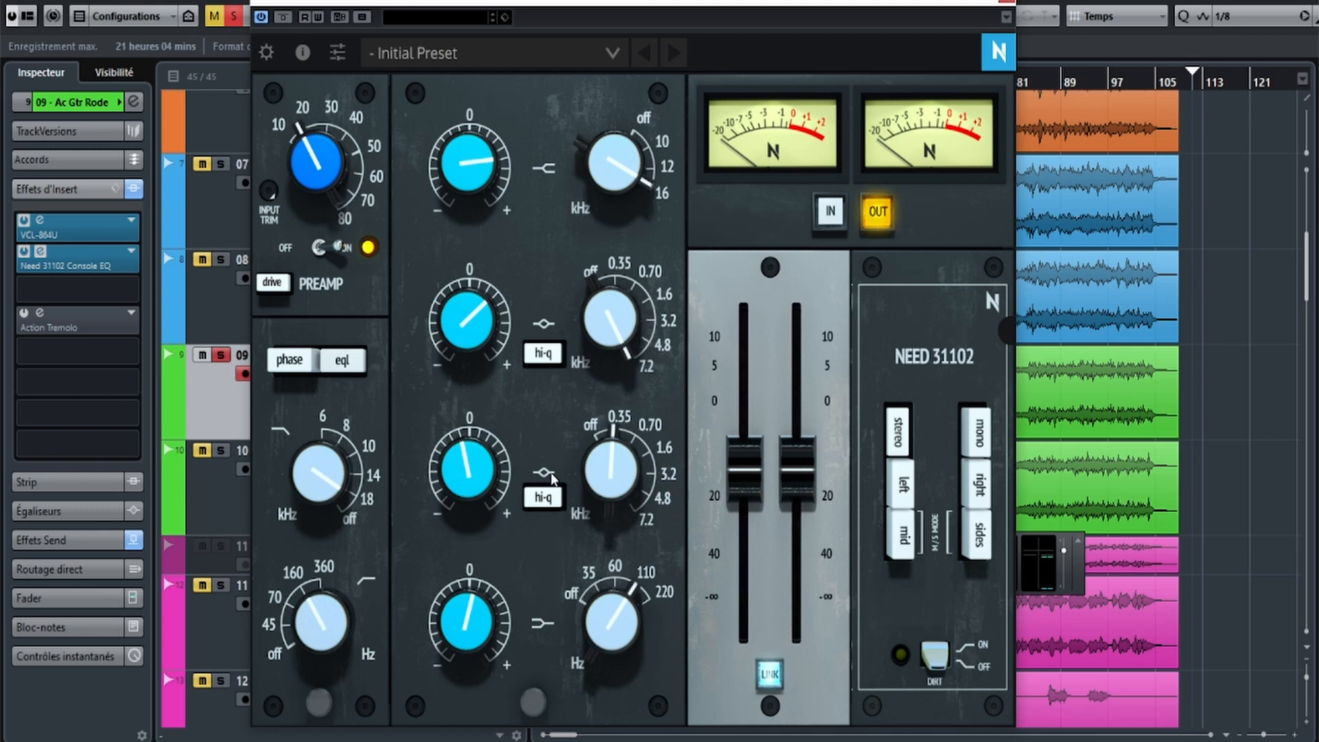
click(287, 19)
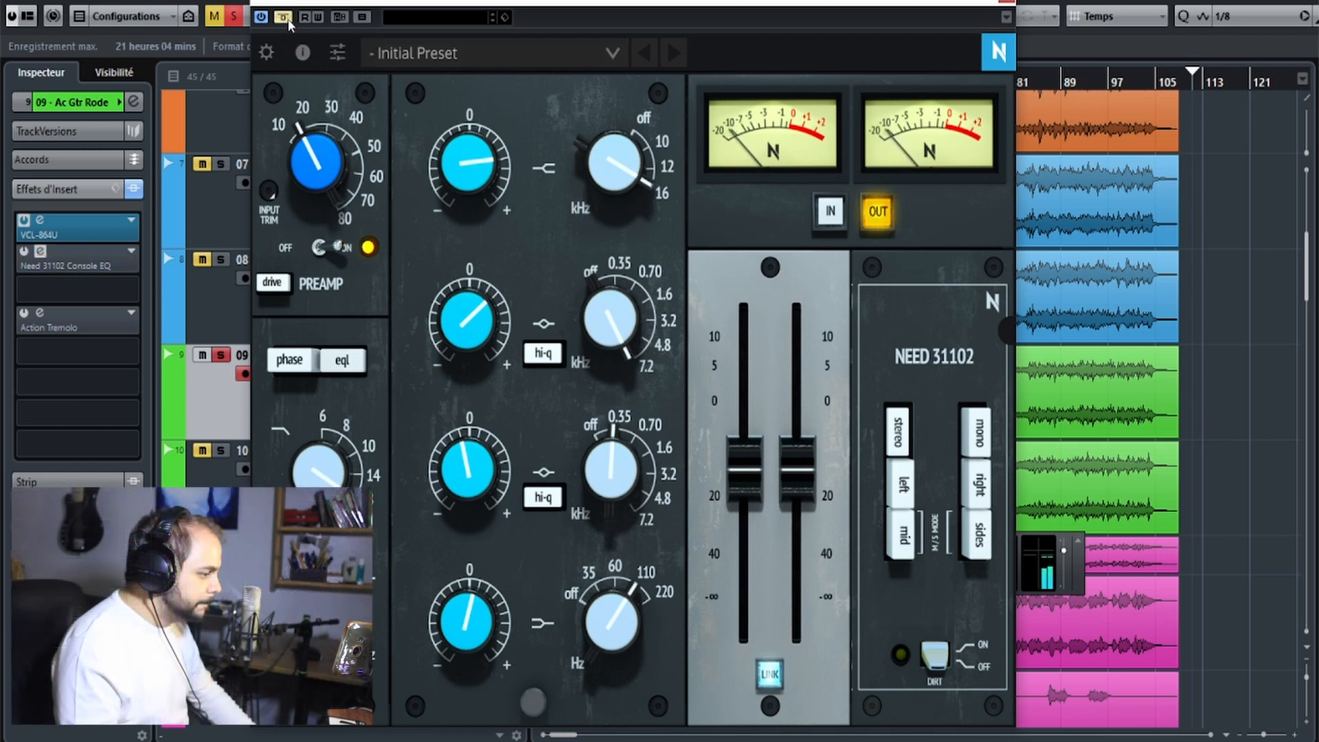
click(287, 19)
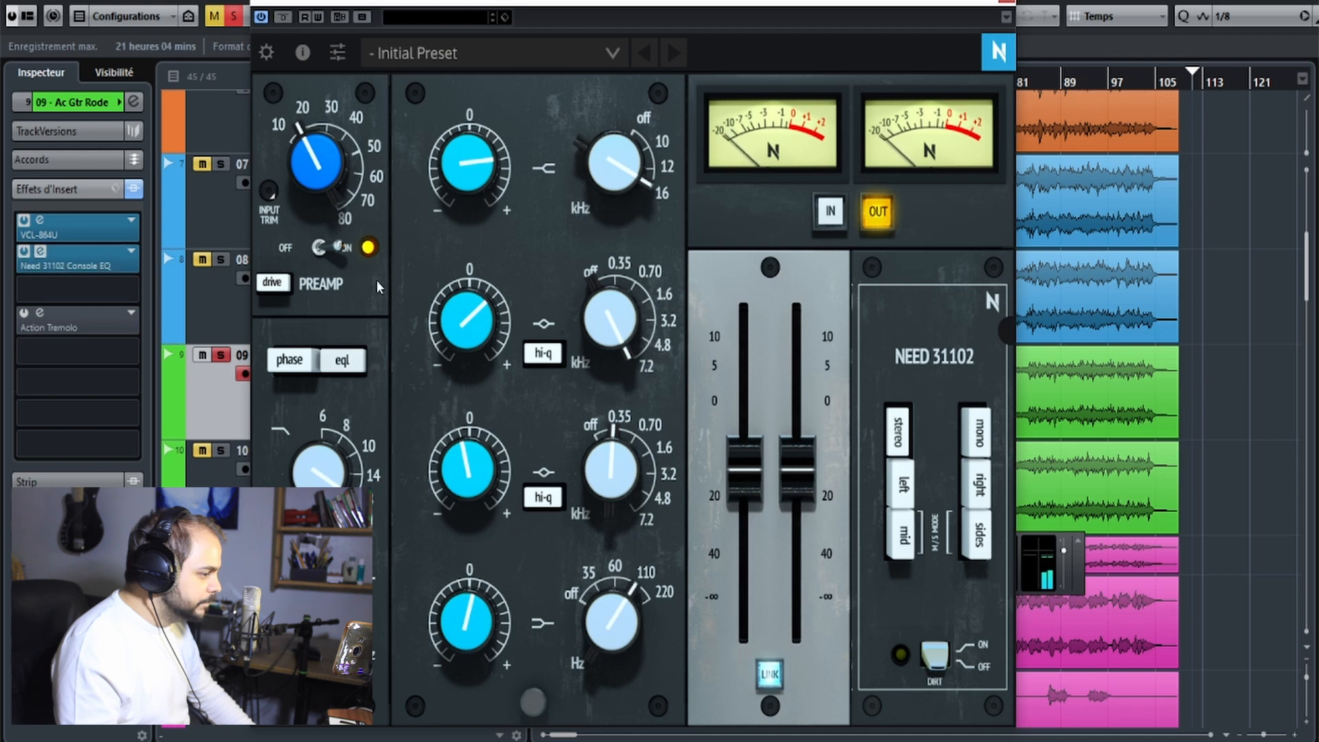
- Unsolo the Ac Gtr Rode track and compare its EQ bypassed and active in the full mix
click(220, 357)
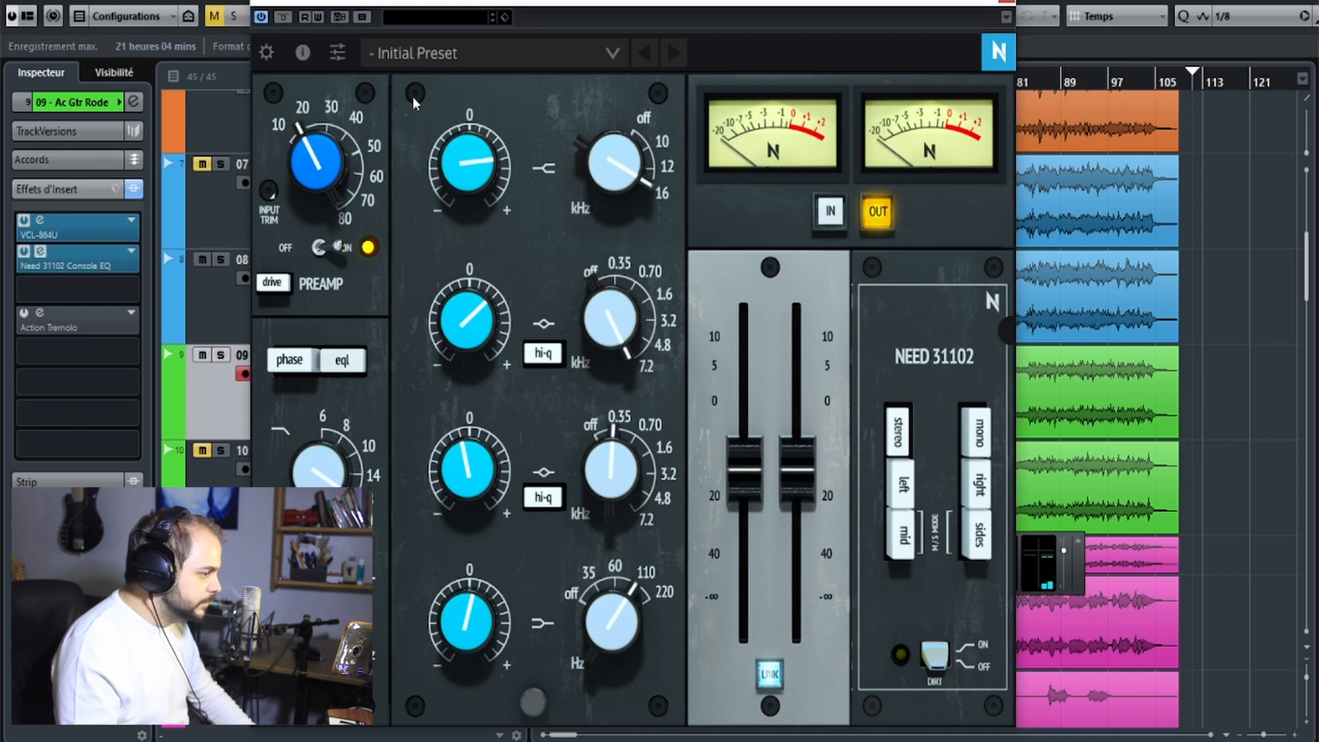
click(282, 18)
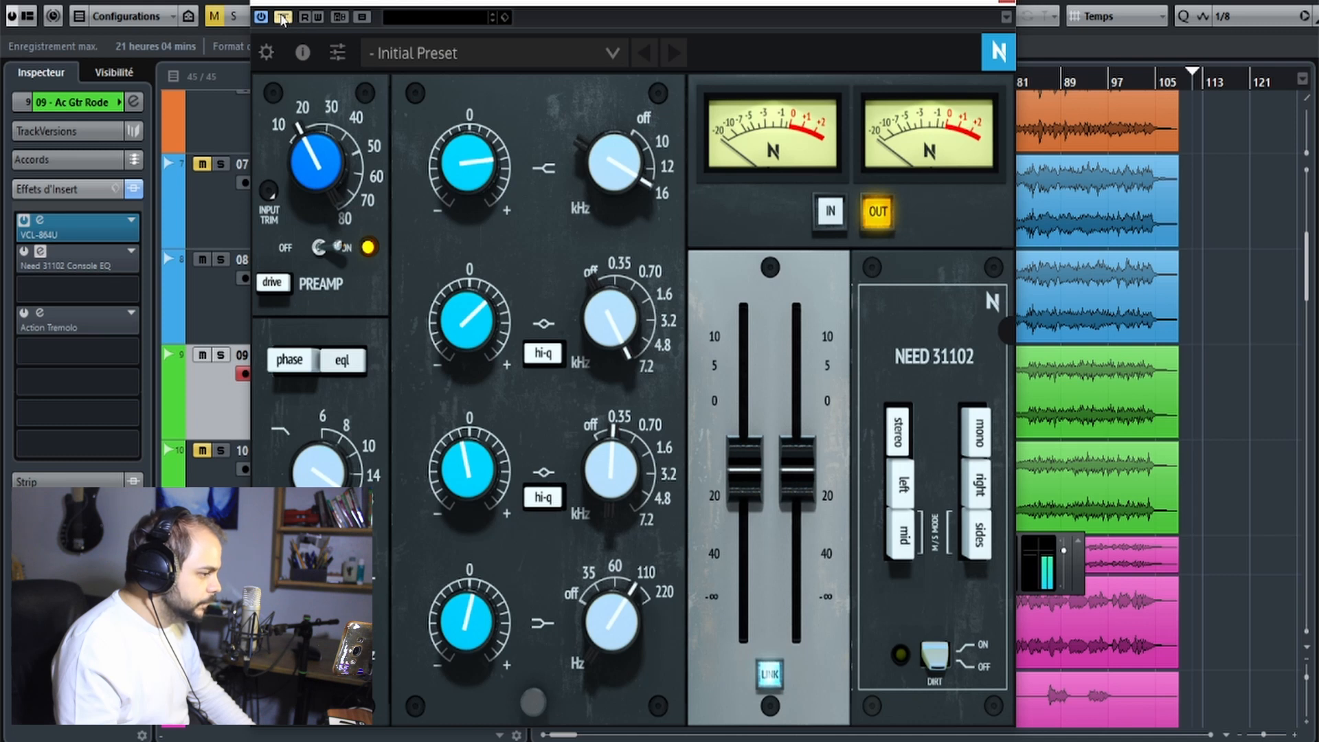
click(282, 18)
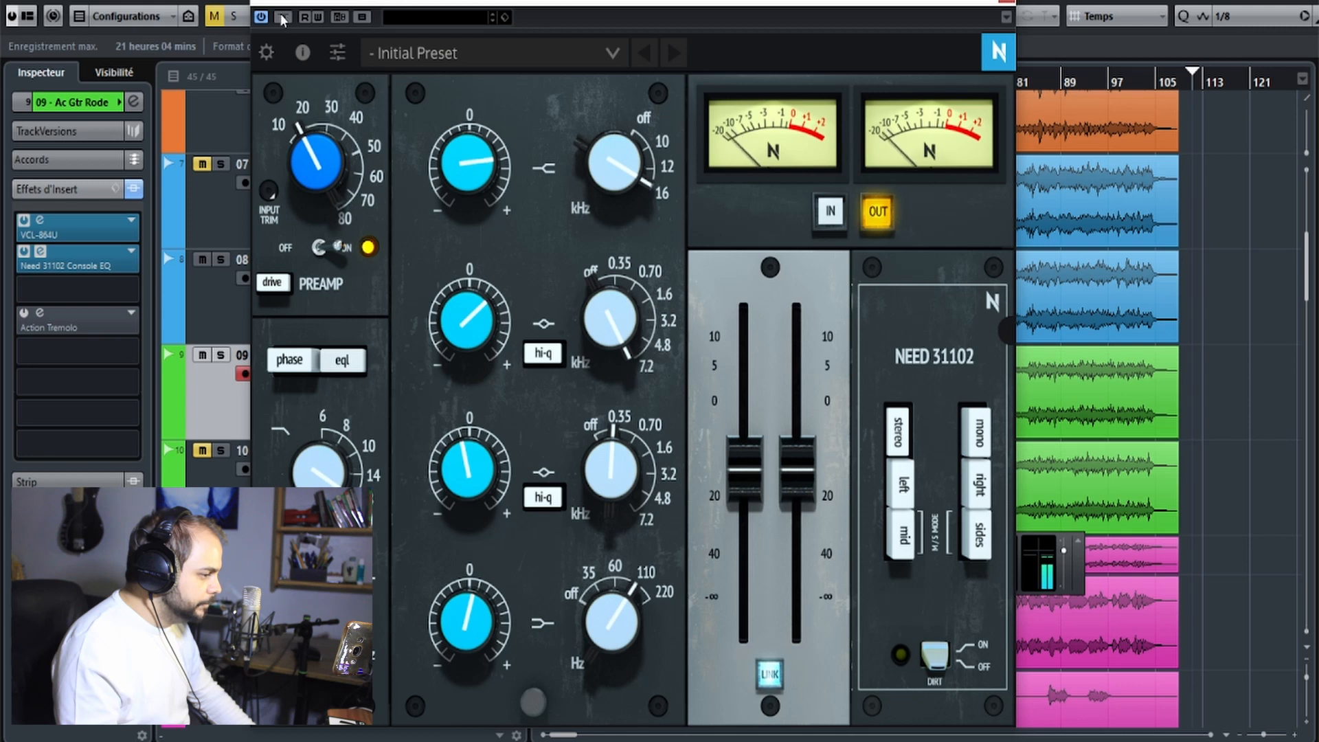
click(282, 19)
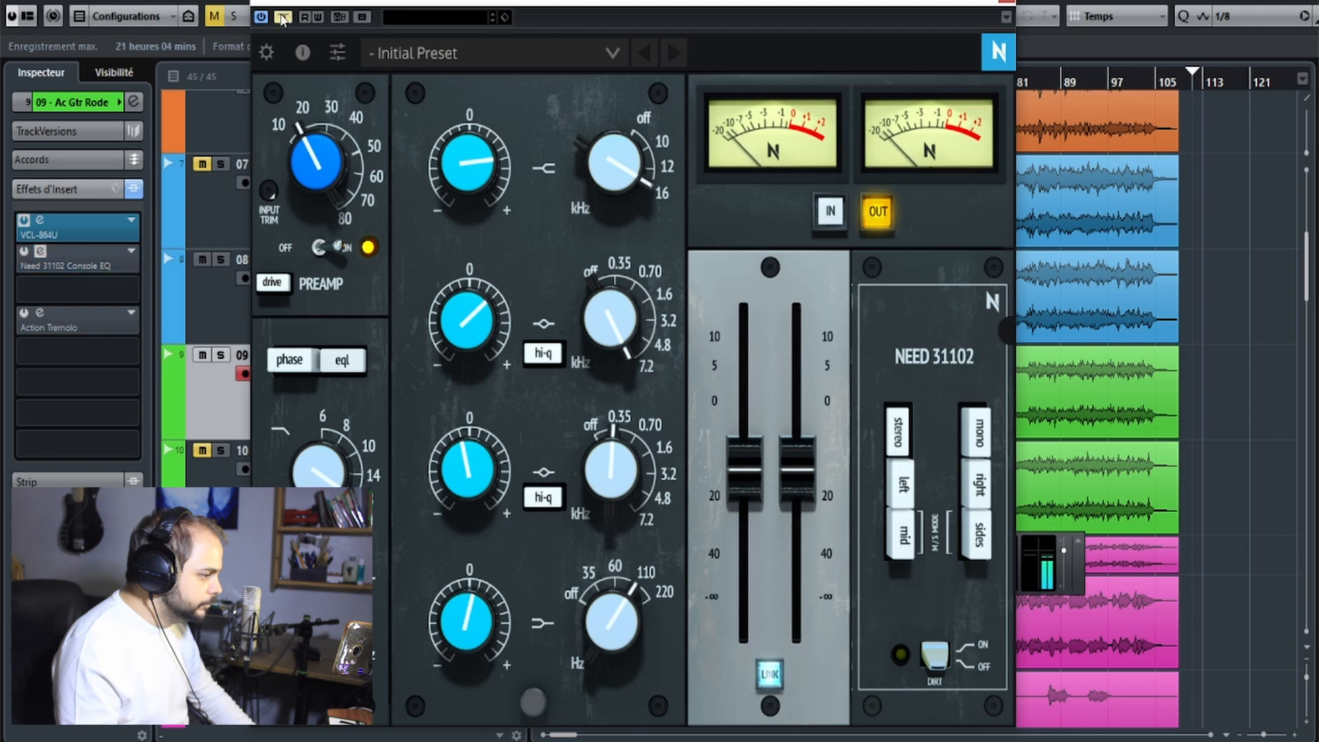
click(281, 19)
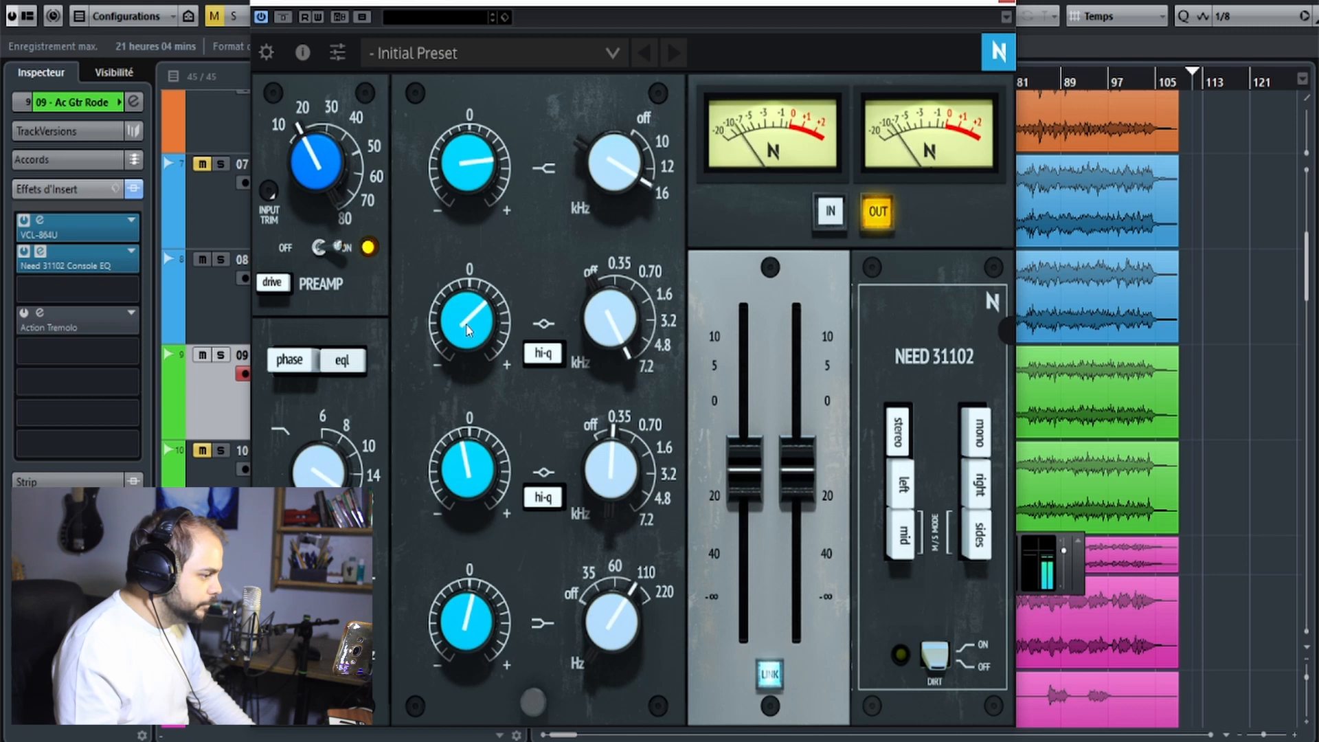
- Lower the acoustic guitar EQ's high-shelf gain to 5.12 and upper-mid gain to 2.48, checking the change against bypass
mouse_move(467, 325)
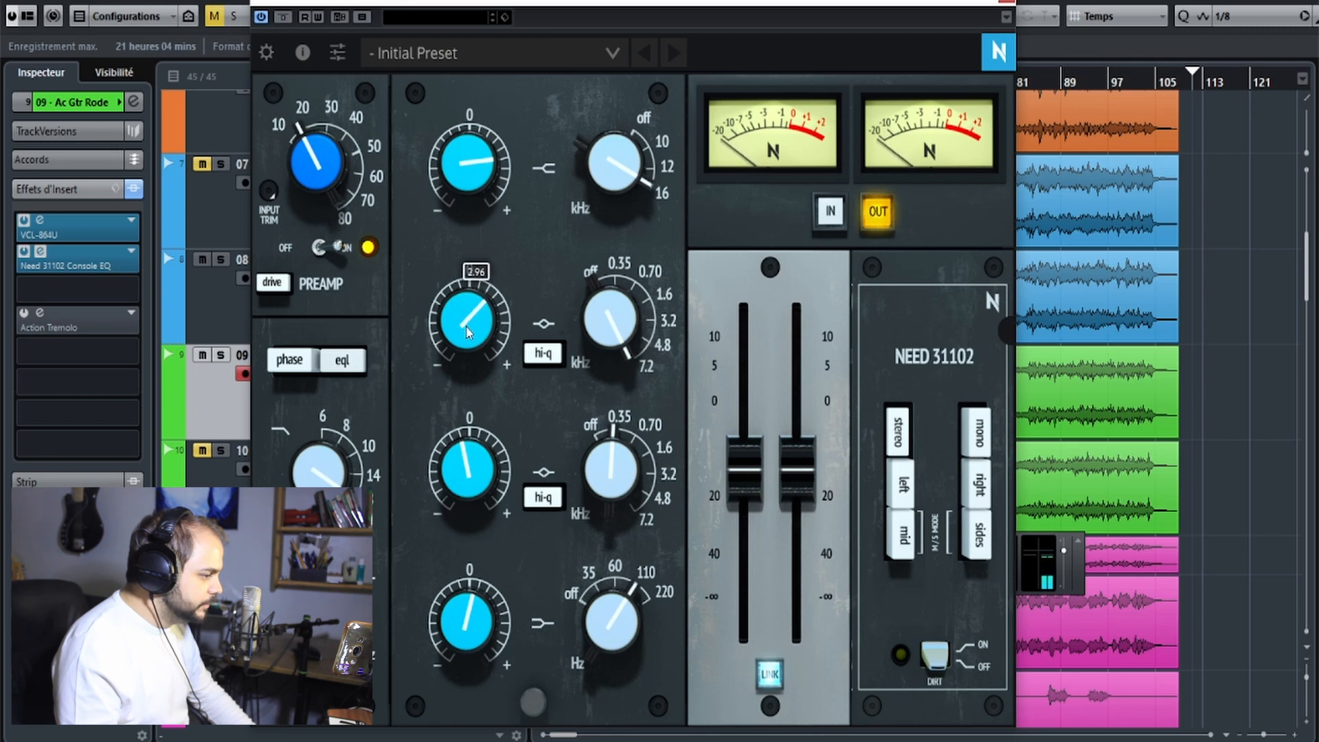
mouse_move(465, 163)
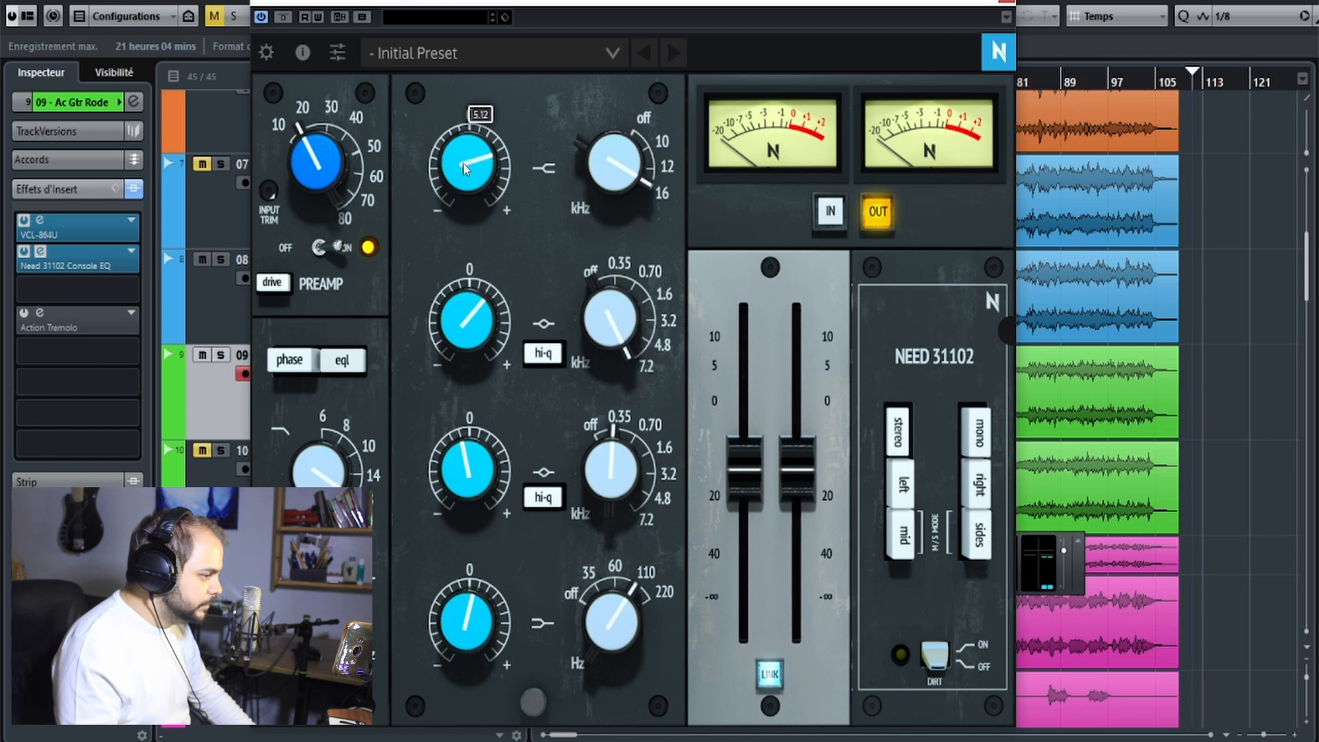
click(284, 17)
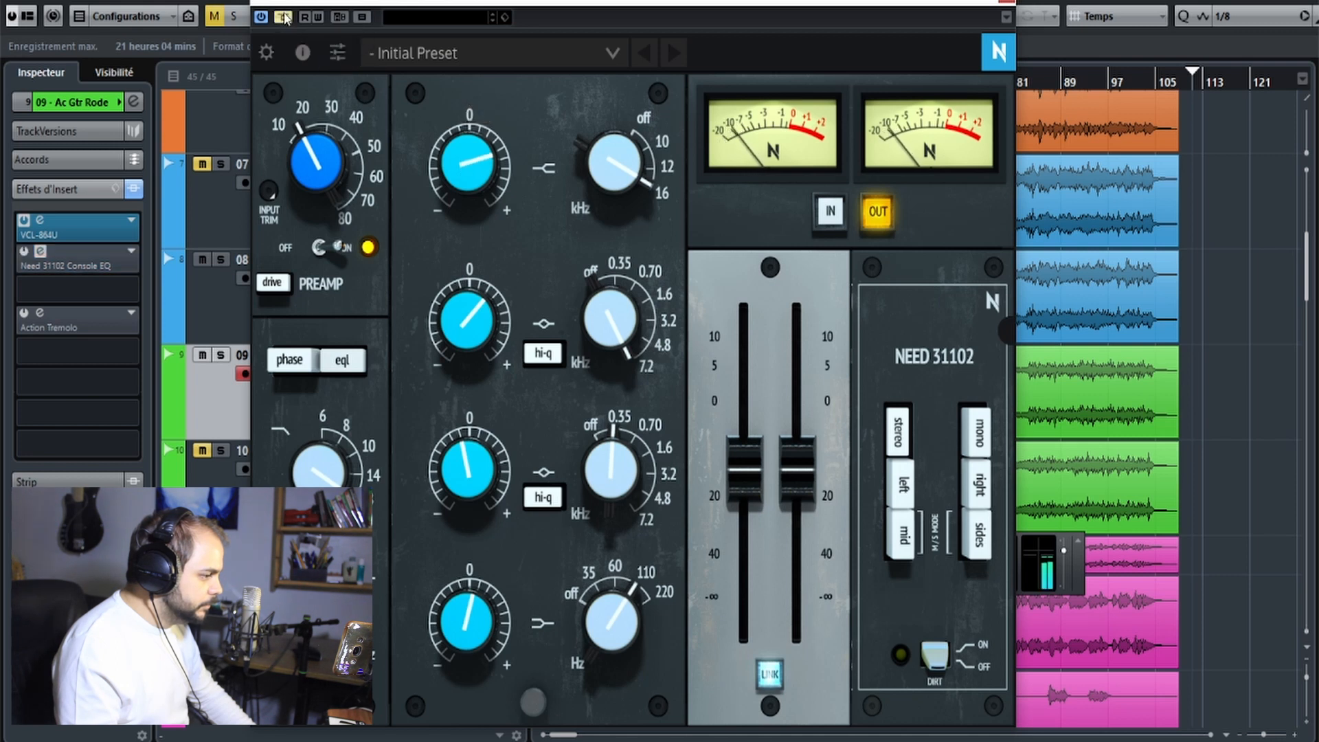
click(285, 18)
mouse_move(471, 323)
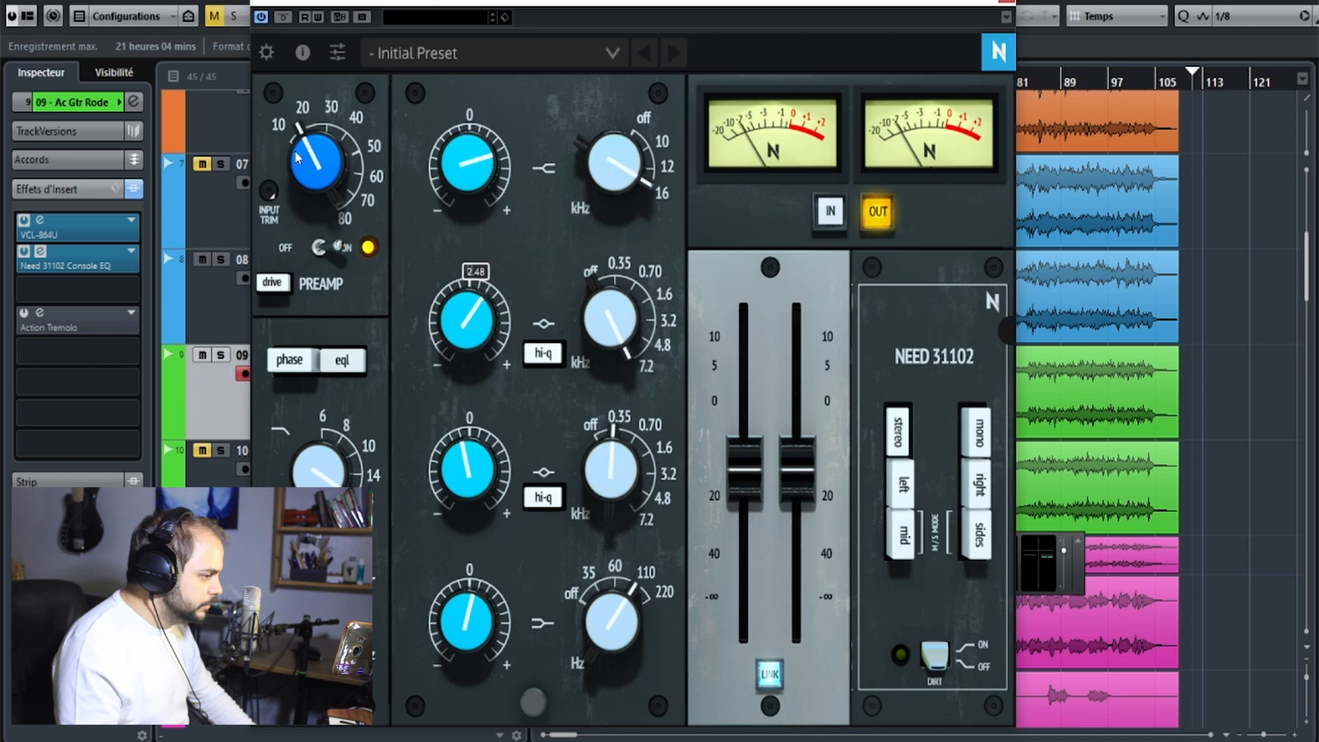
- Play the mix and compare the adjusted acoustic guitar EQ bypassed and active, leaving it active
click(282, 18)
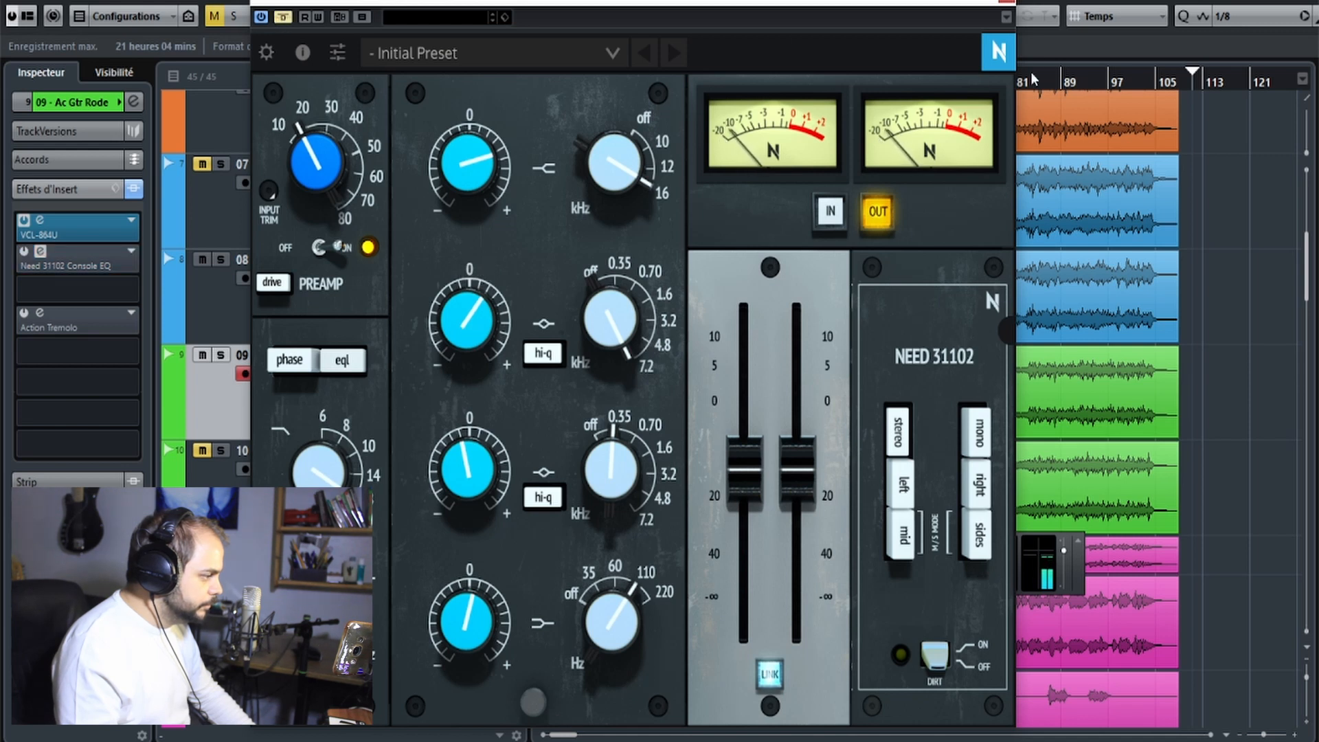
click(279, 19)
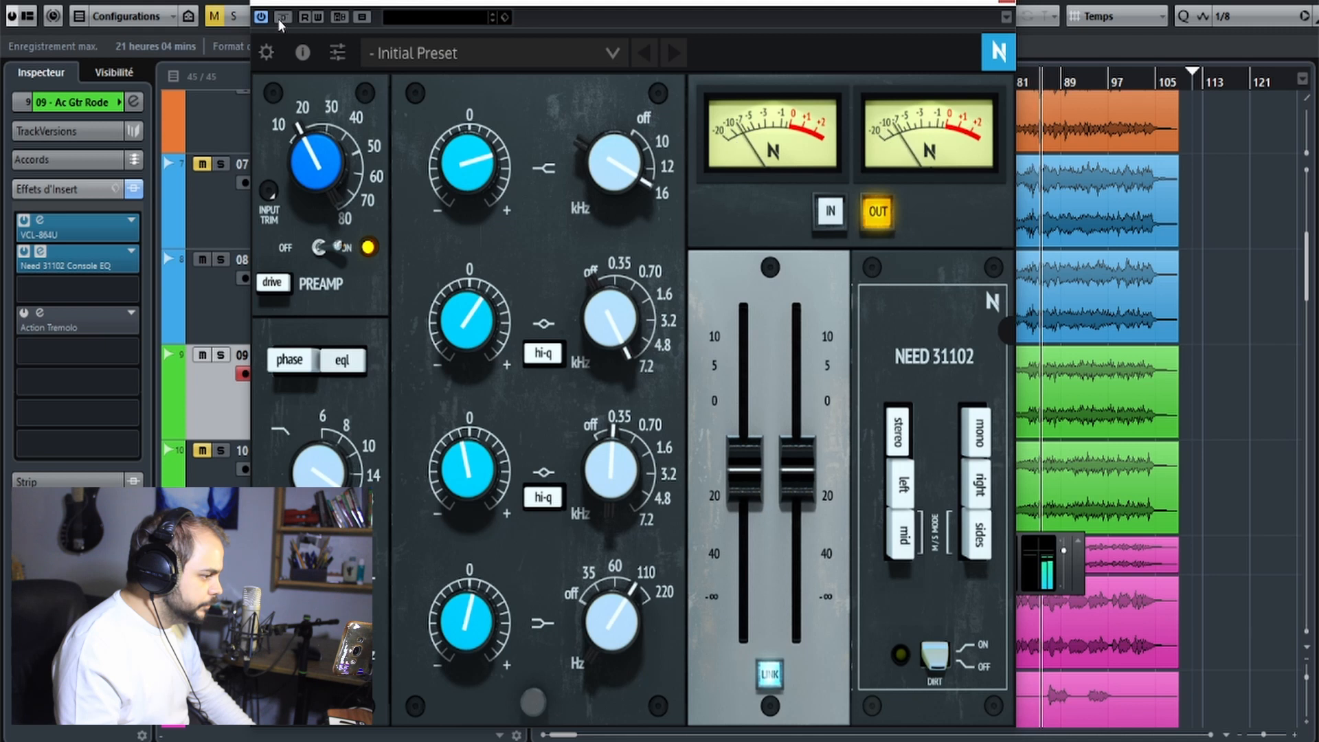
click(278, 19)
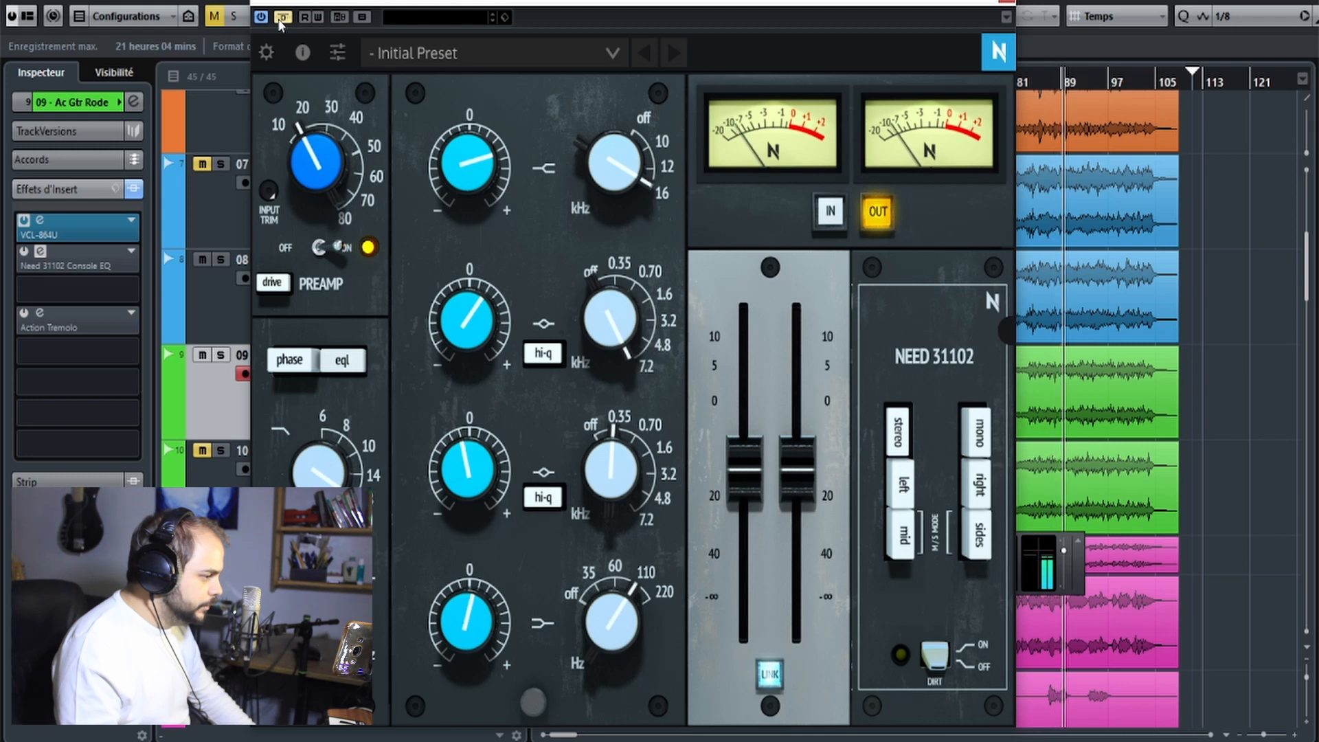
click(281, 17)
- Set the acoustic guitar EQ's high-shelf gain to 4.88, lower its upper-mid gain slightly, and close the plugin window
mouse_move(485, 172)
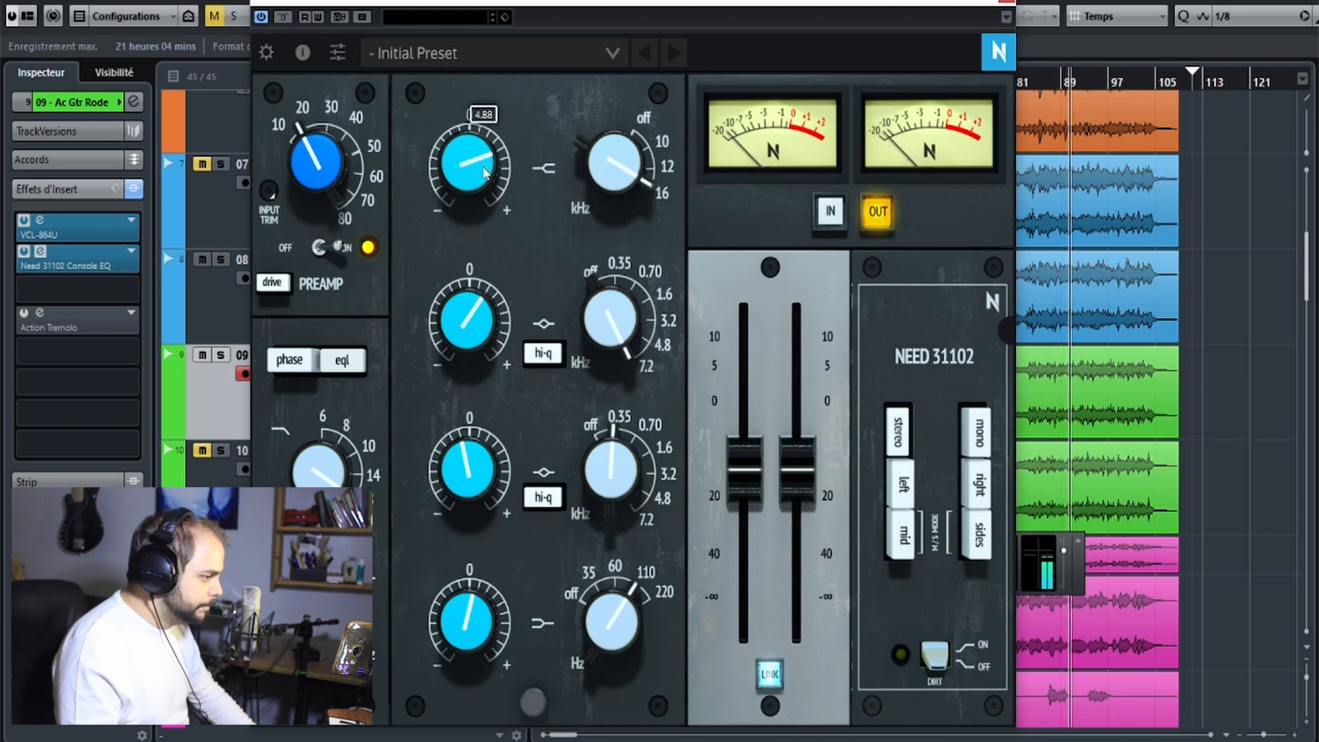
mouse_move(467, 313)
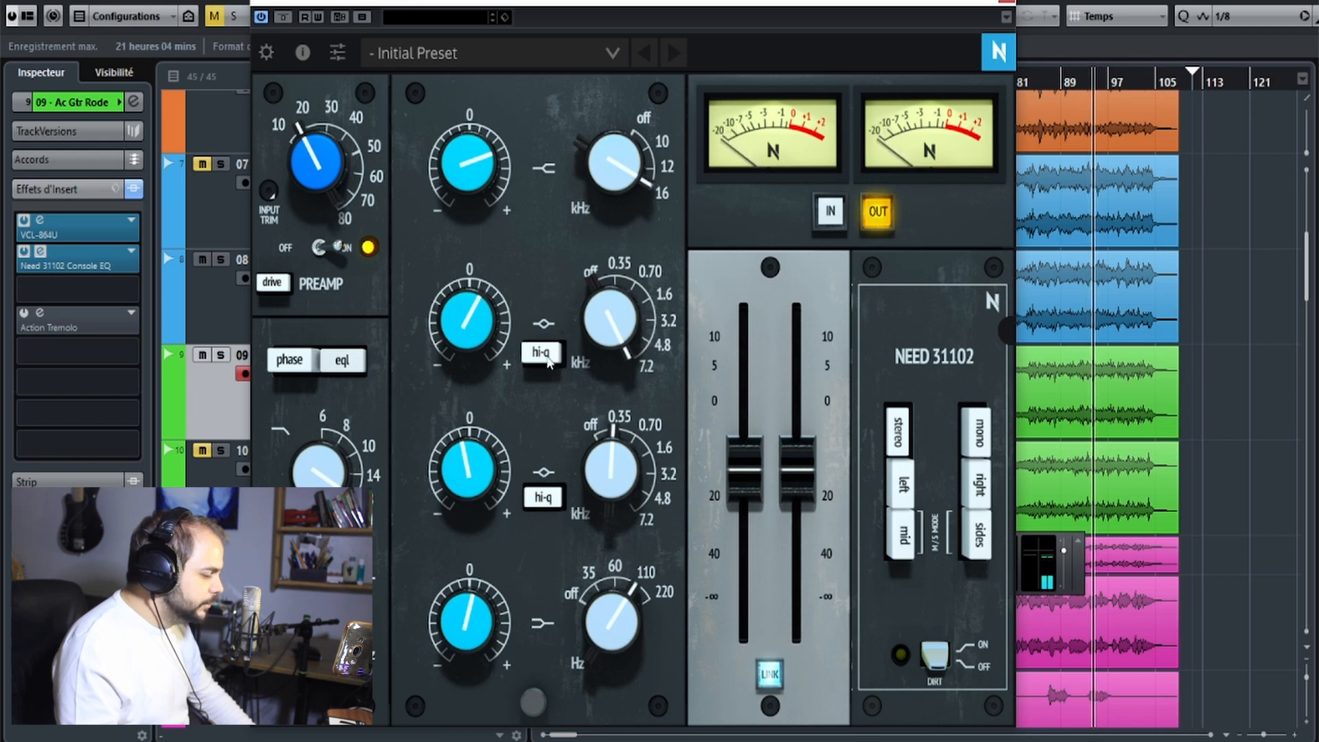
click(1007, 17)
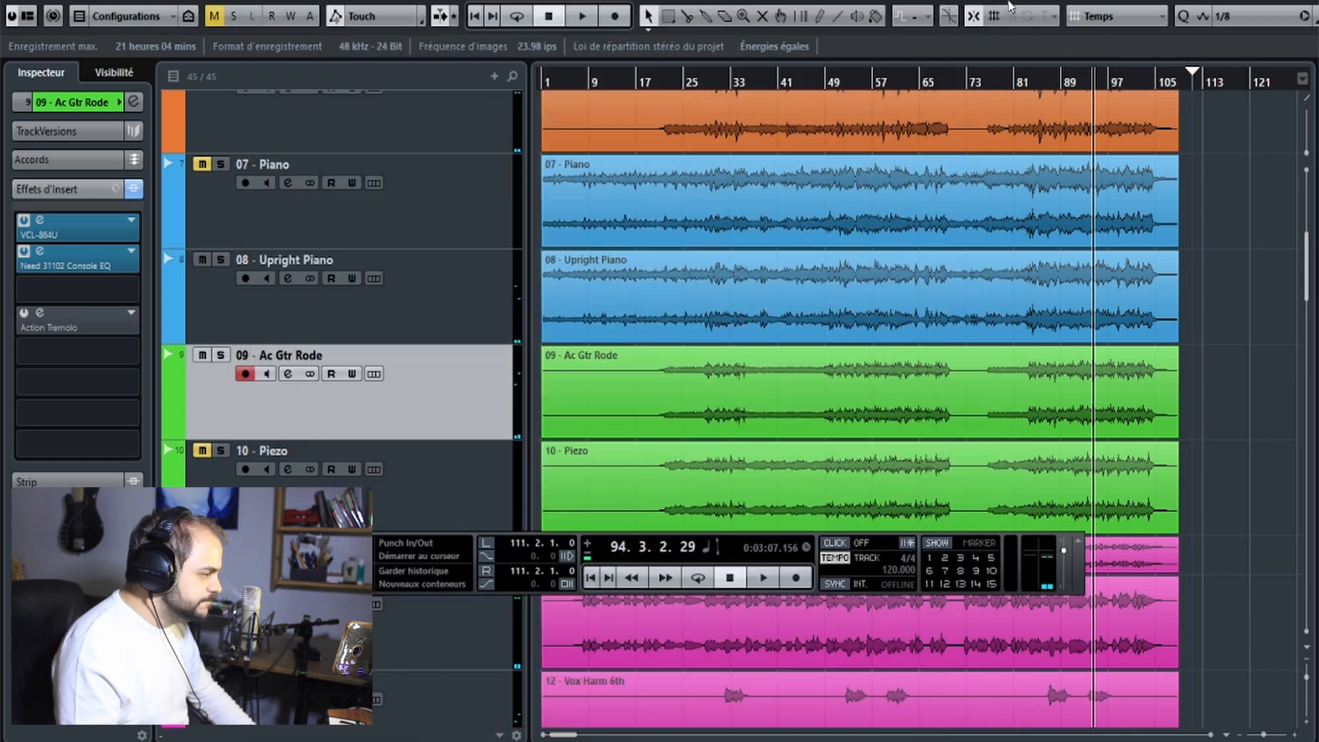
- Bypass the Need 31102 Console EQ on the 11 - Vox - V2 track and close the plugin window
scroll(678, 311, down, 3)
scroll(590, 228, down, 3)
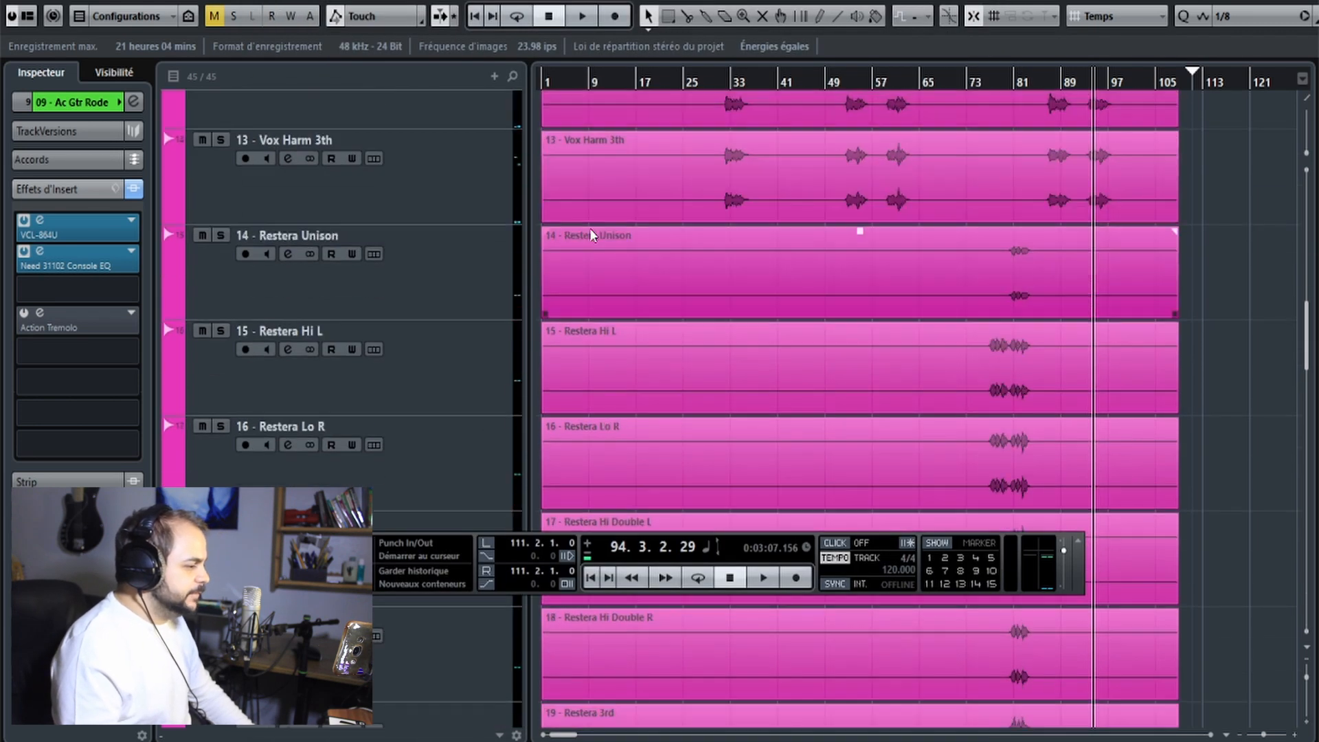
scroll(603, 199, up, 3)
click(454, 359)
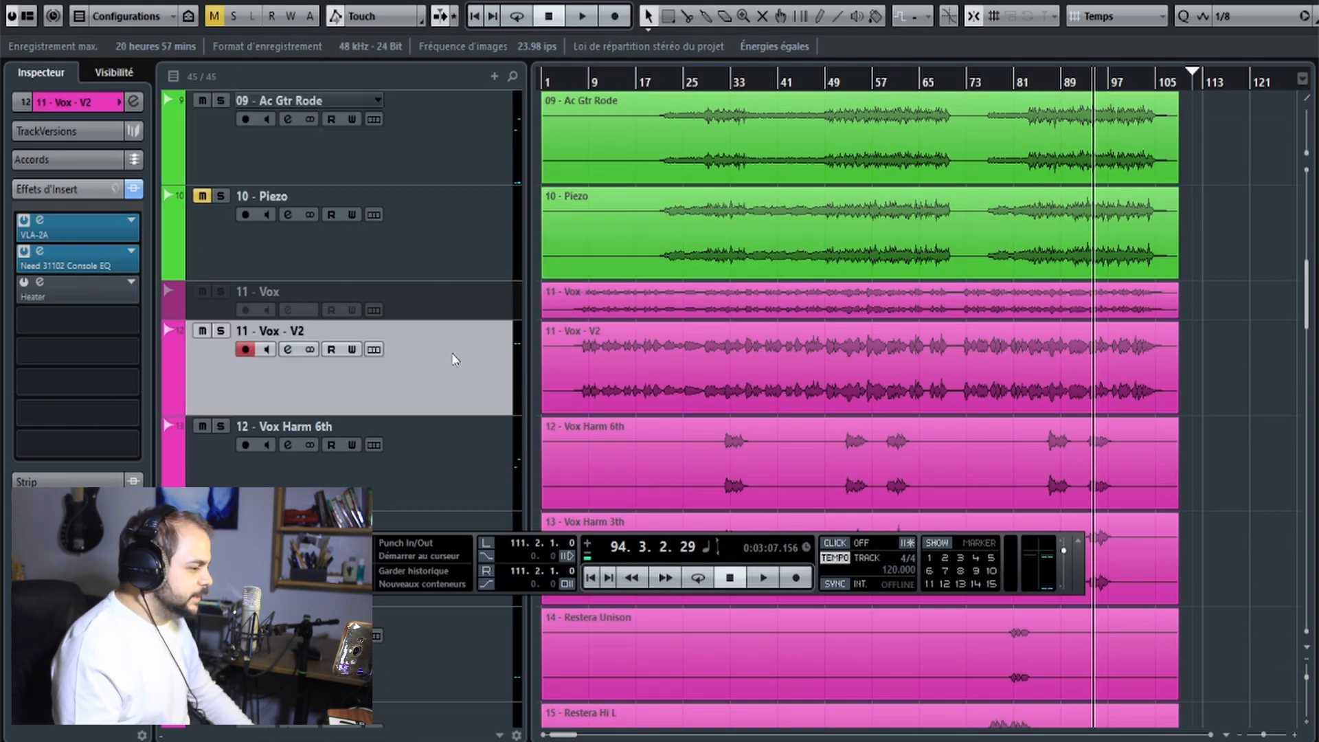
click(39, 251)
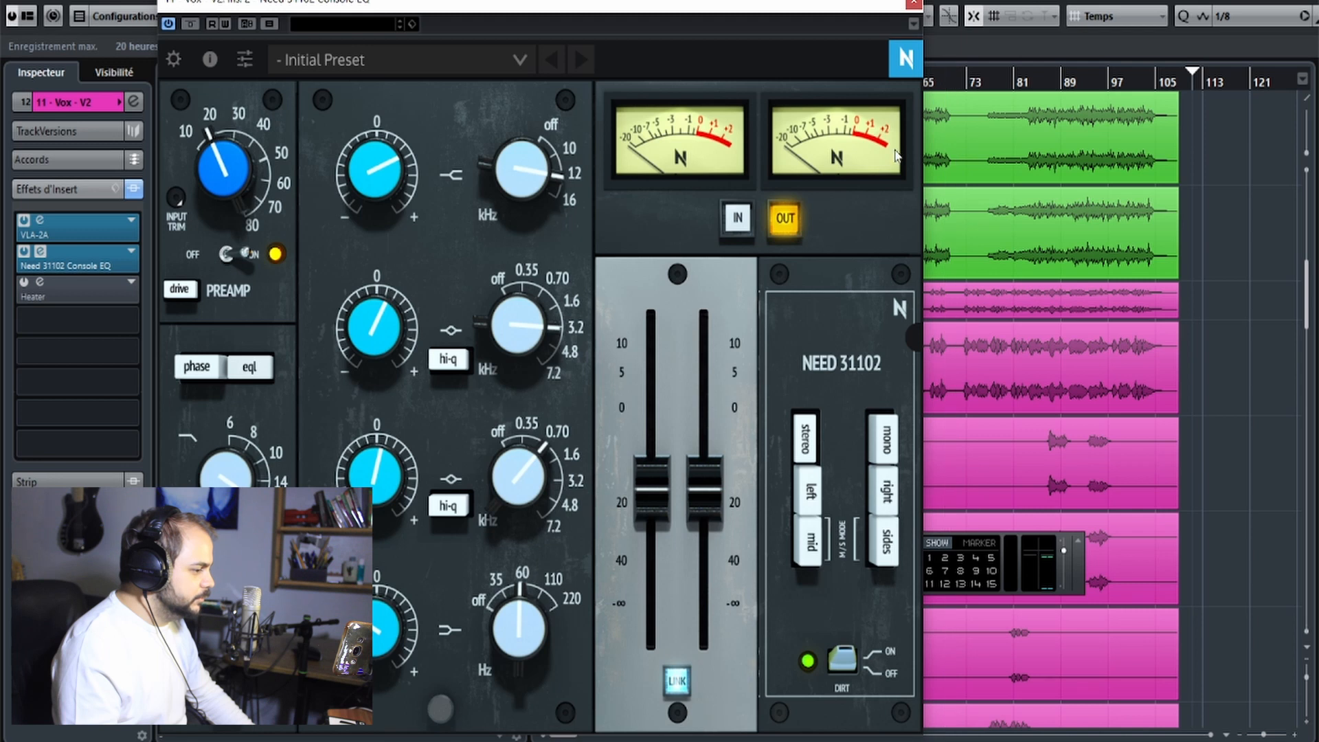
click(191, 23)
click(914, 3)
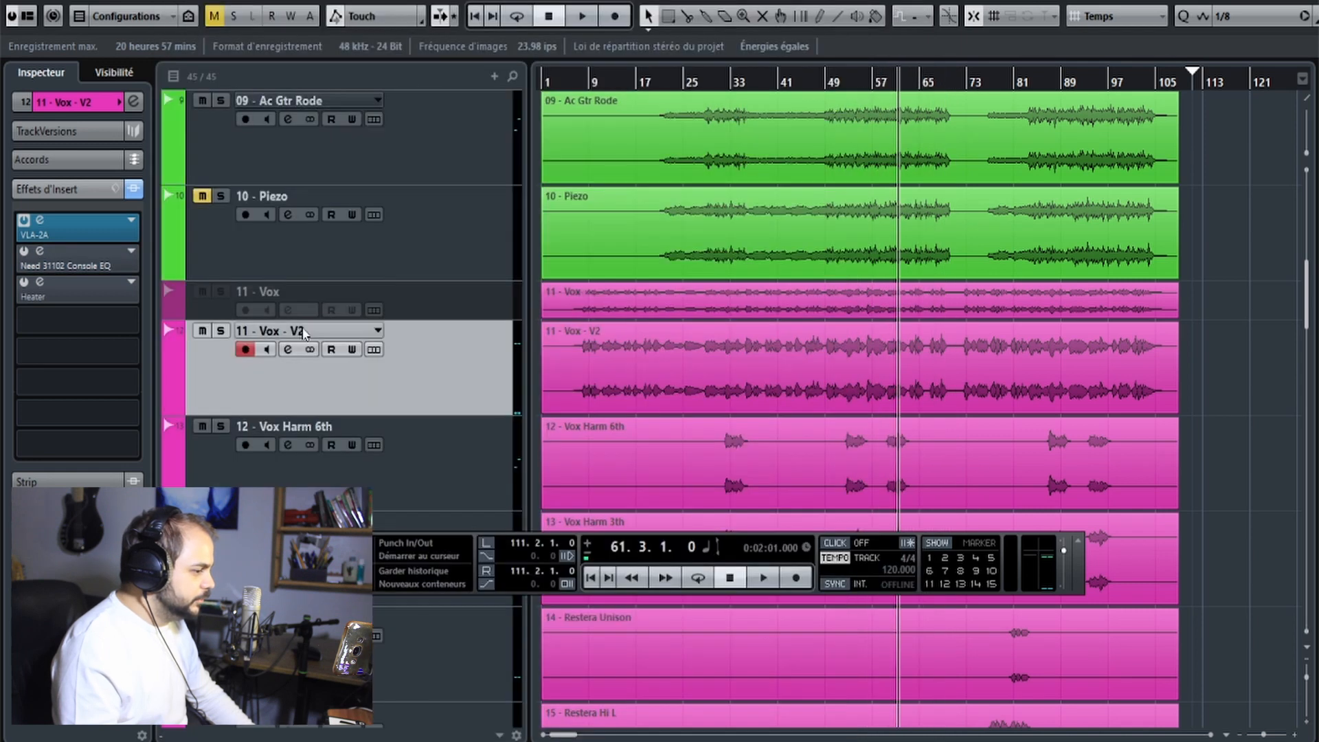
- Solo the Vox - V2 track and compare its Need 31102 Console EQ bypassed and active, leaving it active
click(221, 331)
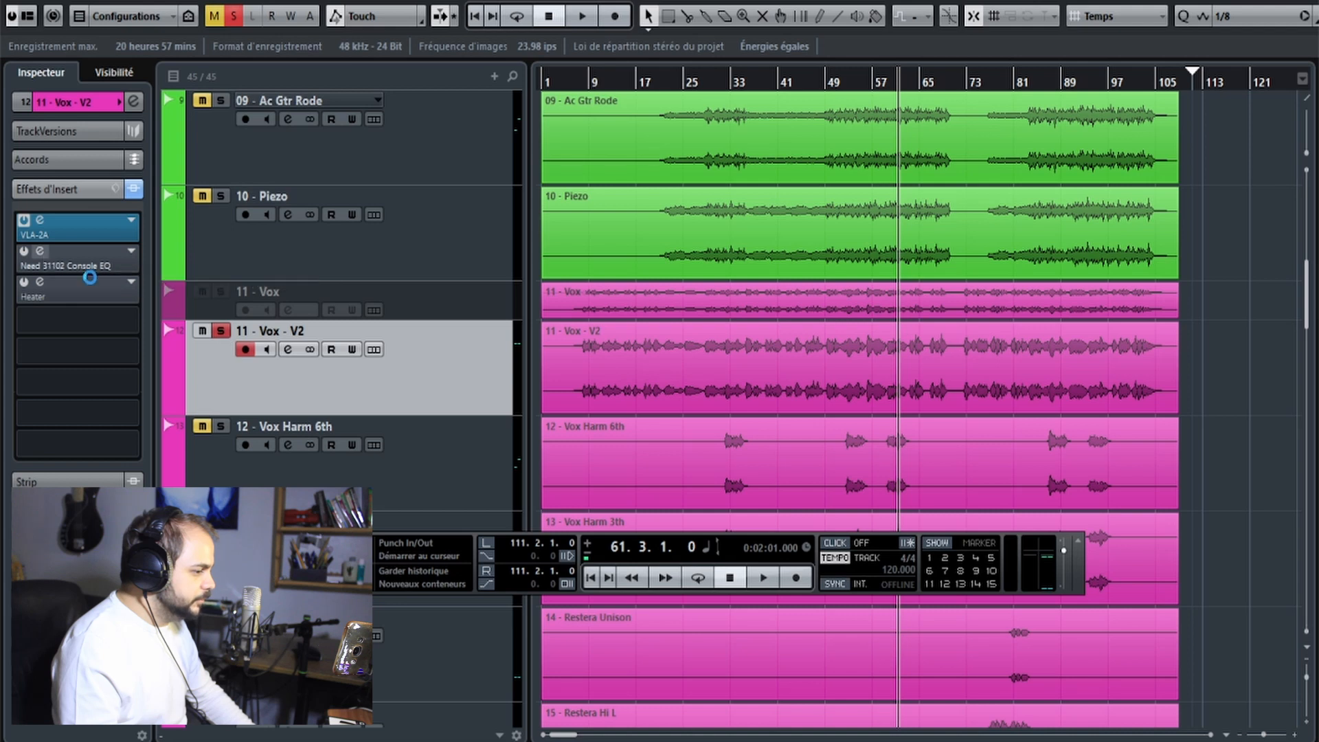
click(40, 250)
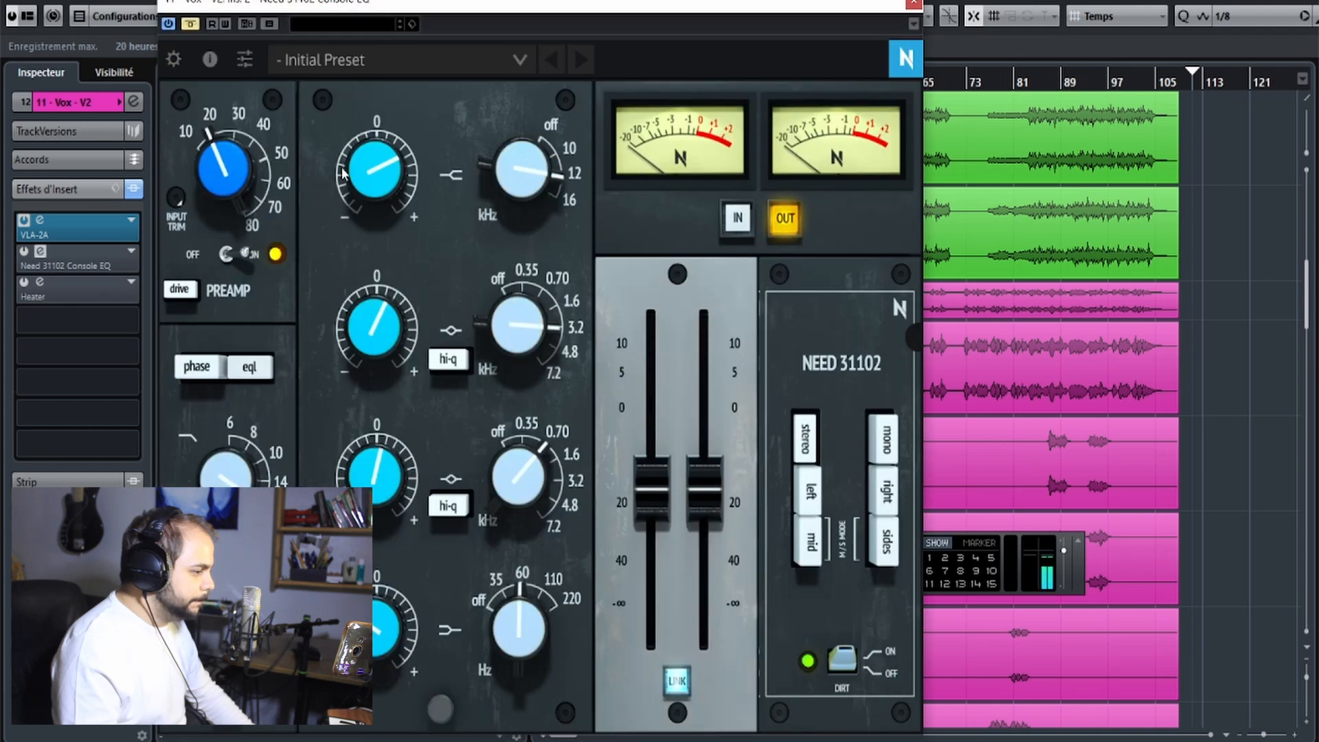
click(188, 25)
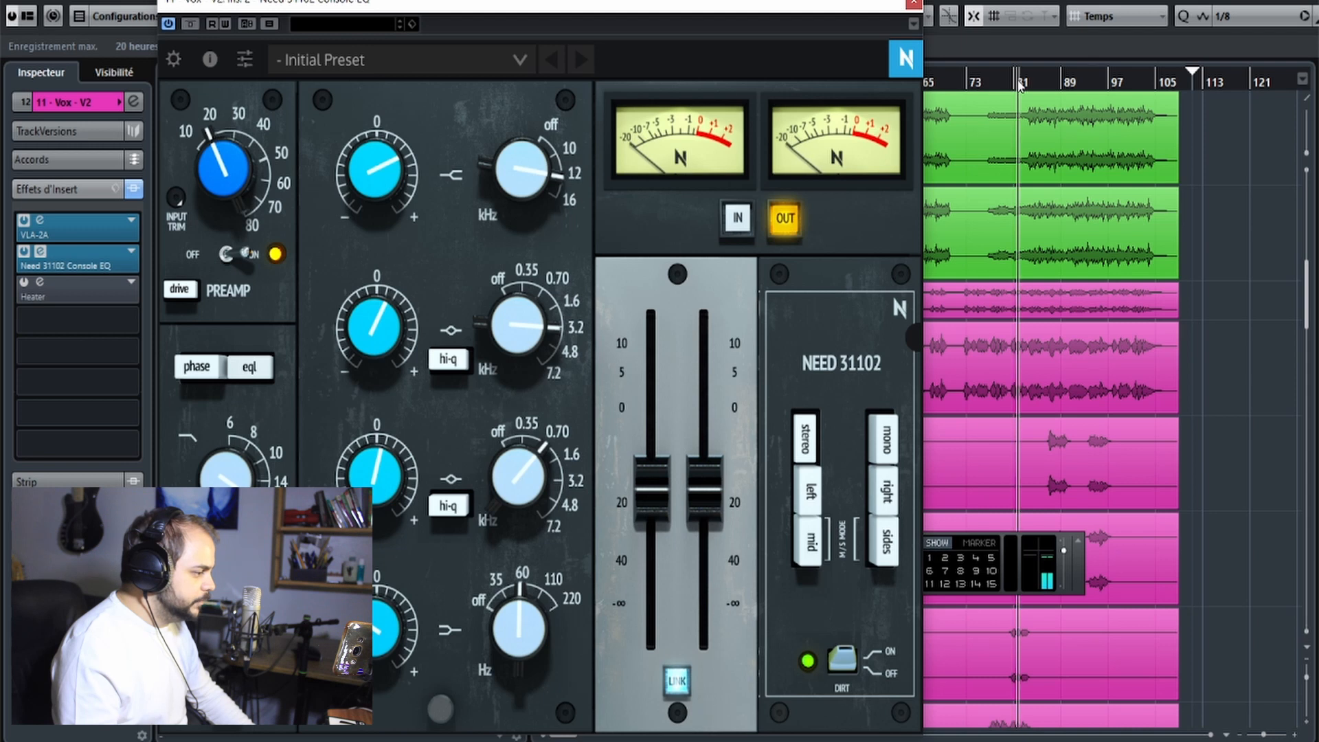
click(193, 24)
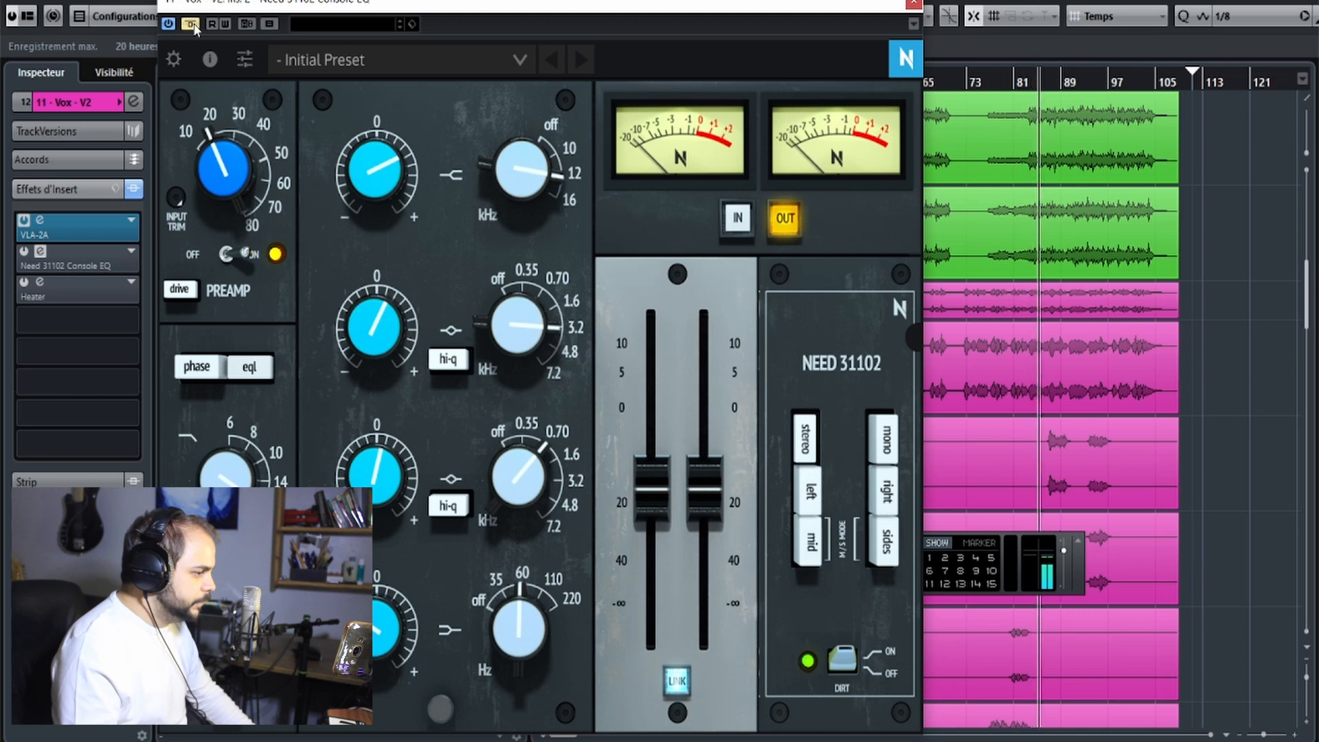
click(193, 24)
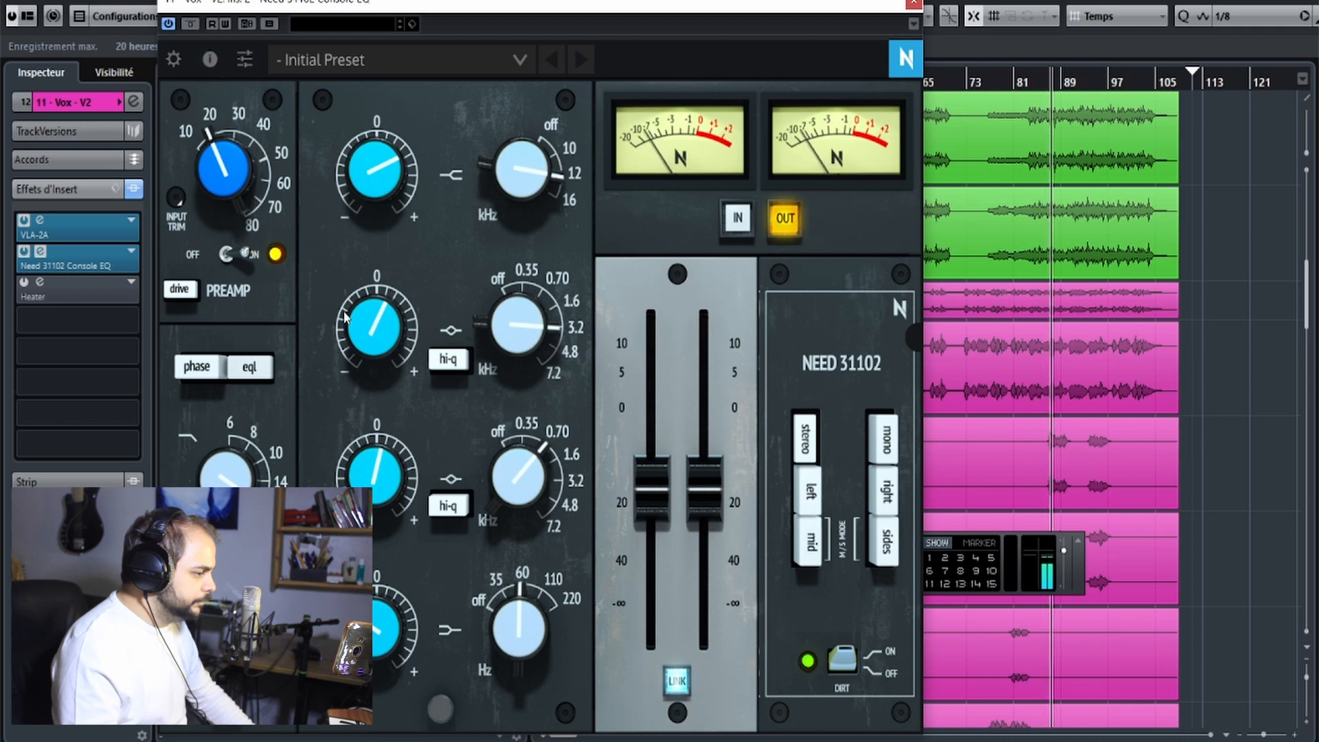
- Lower the vocal EQ's high-shelf and upper-mid gains slightly, and return the Vox - V2 track to the full mix
mouse_move(365, 199)
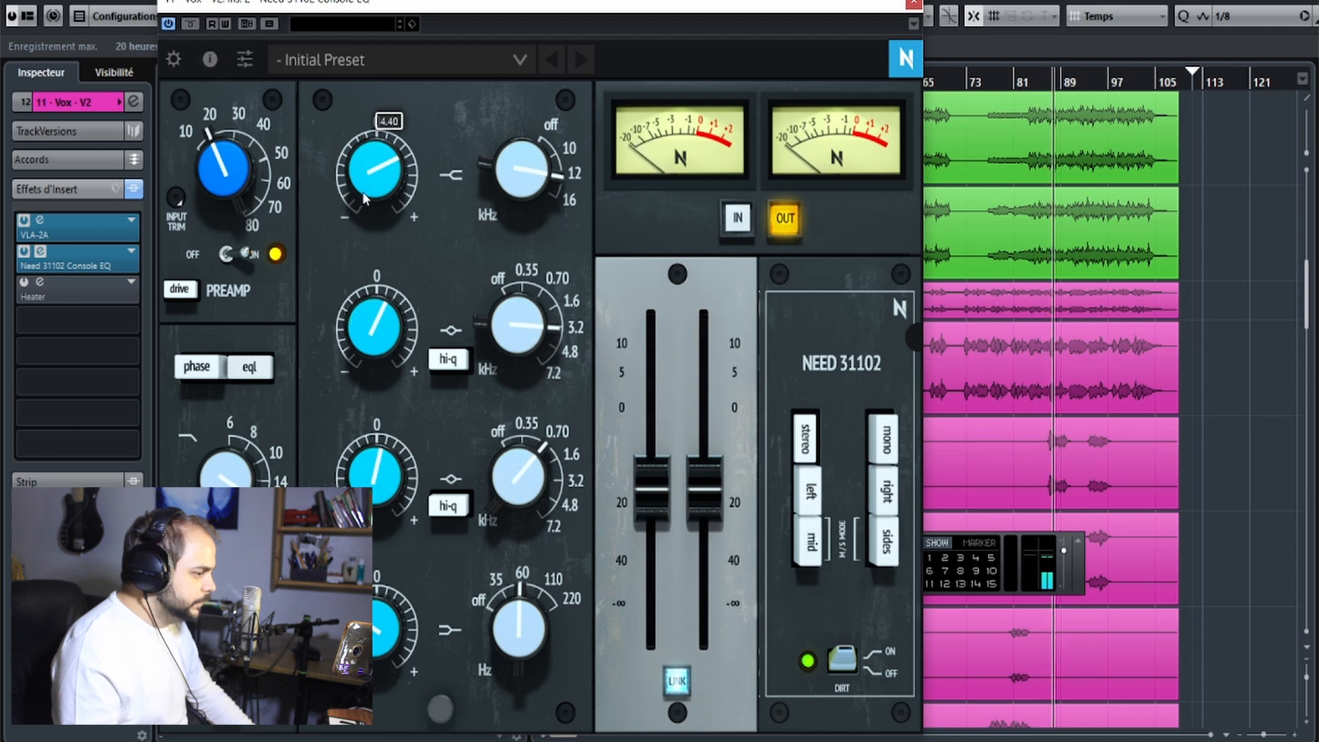
mouse_move(369, 343)
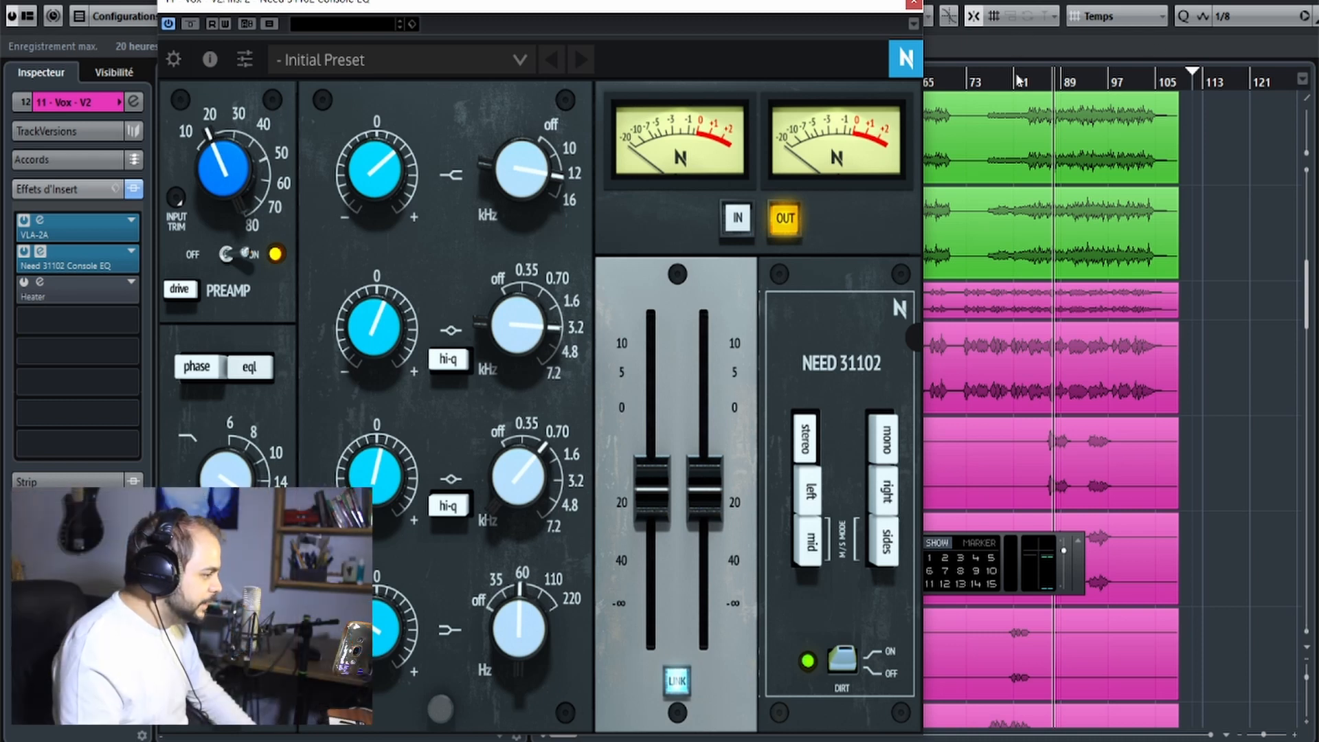
click(914, 3)
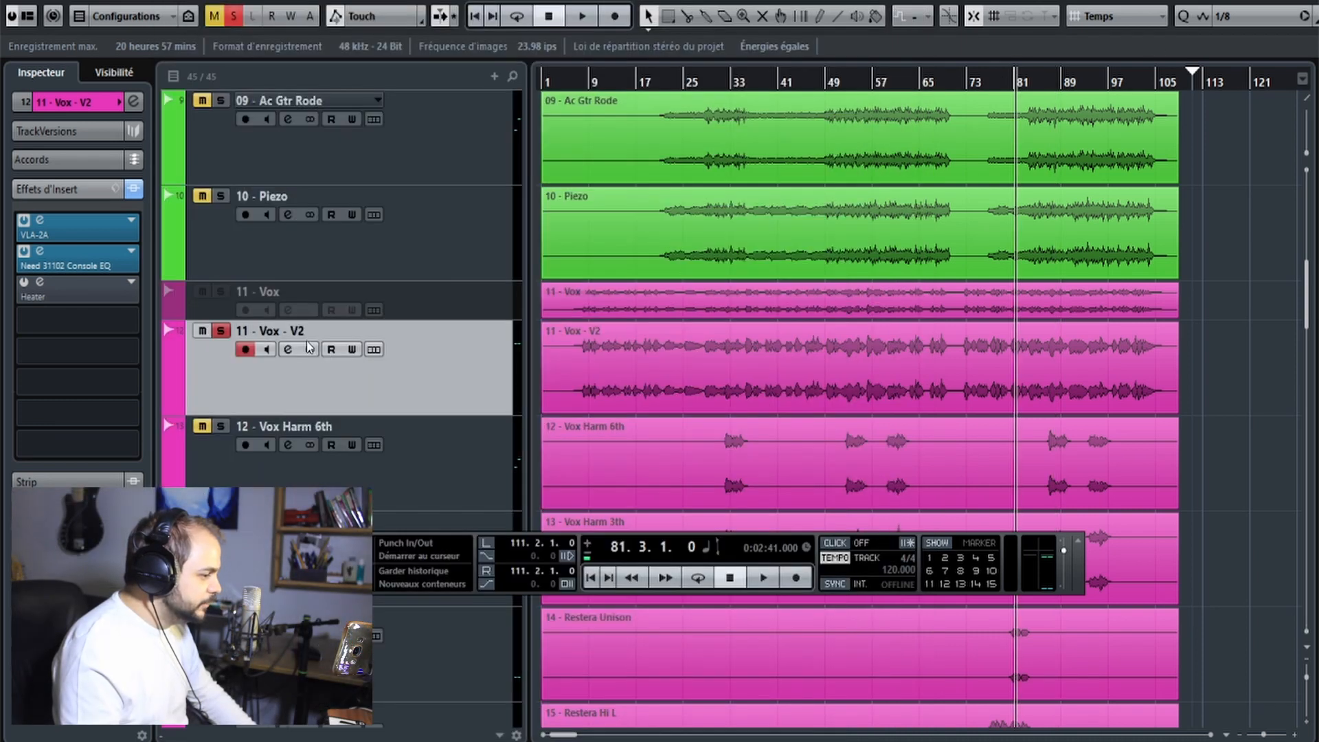
click(220, 331)
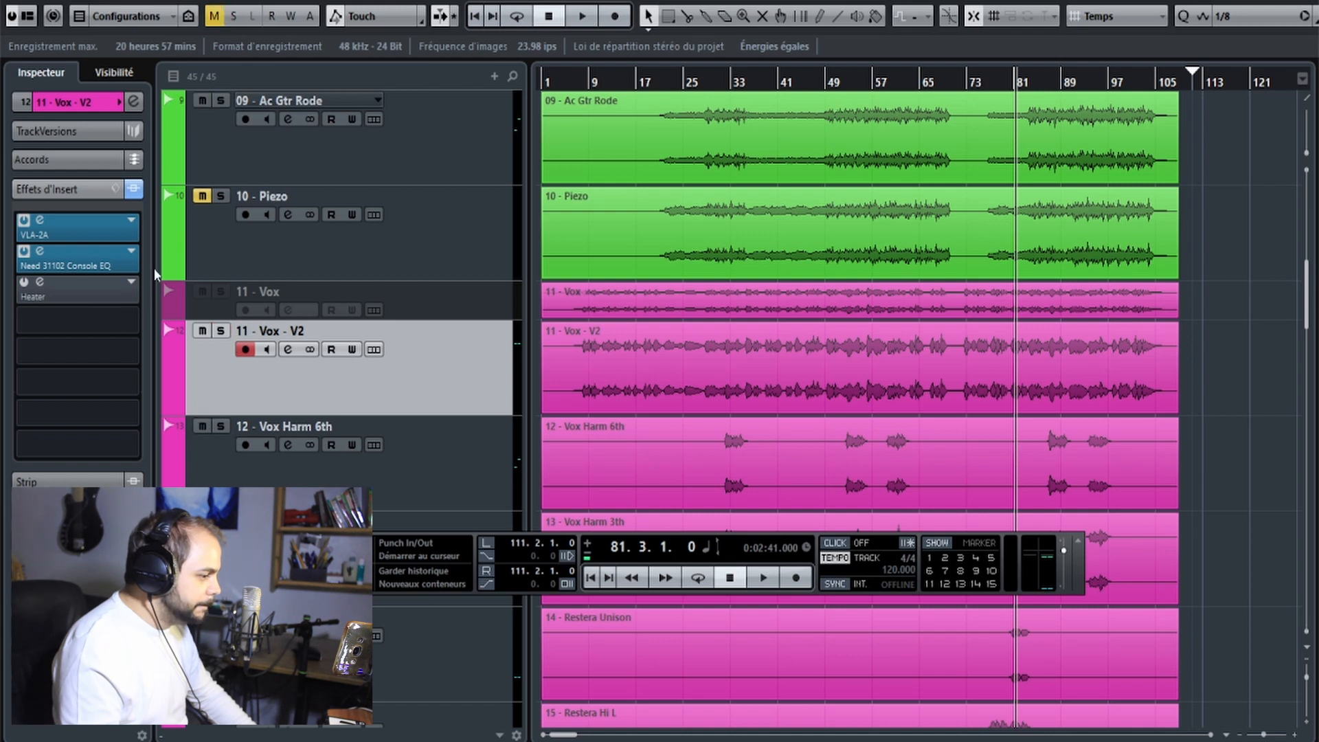
- Play the full mix and compare the lead vocal EQ bypassed and active, leaving it active
click(39, 251)
key(space)
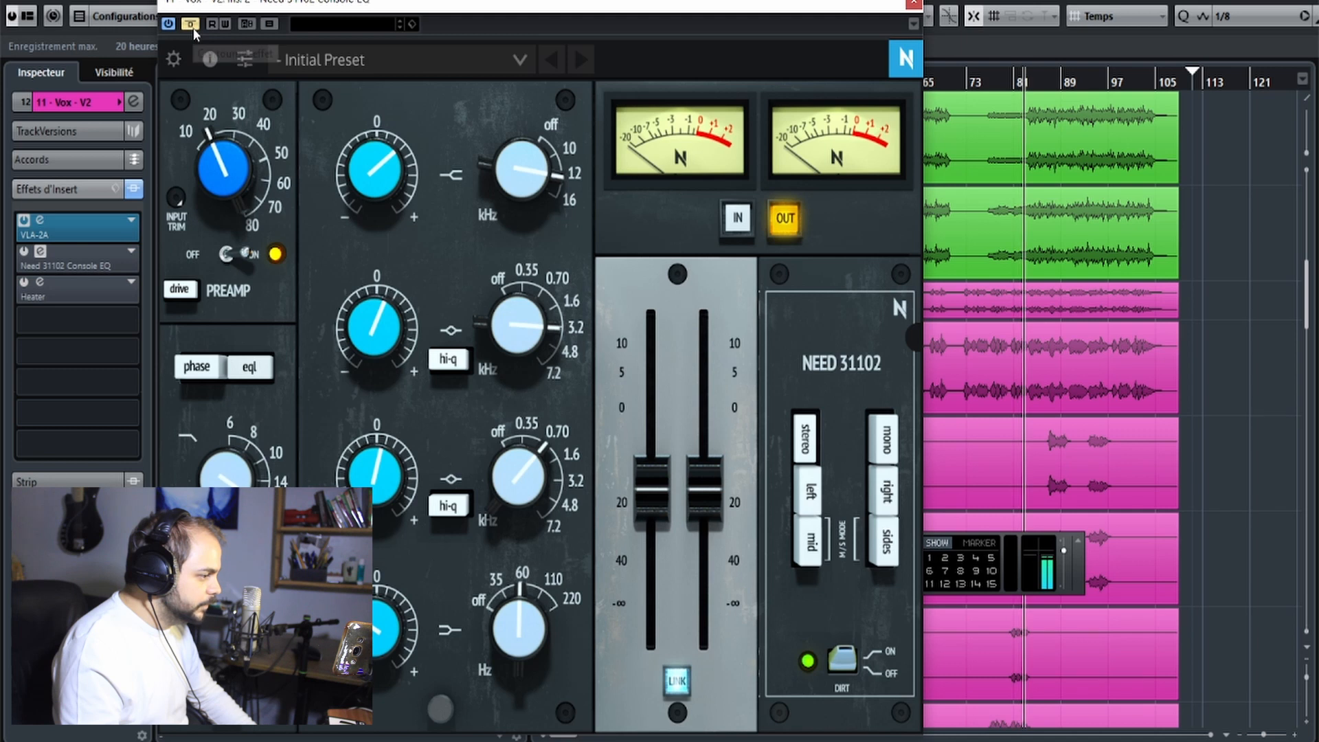
click(192, 27)
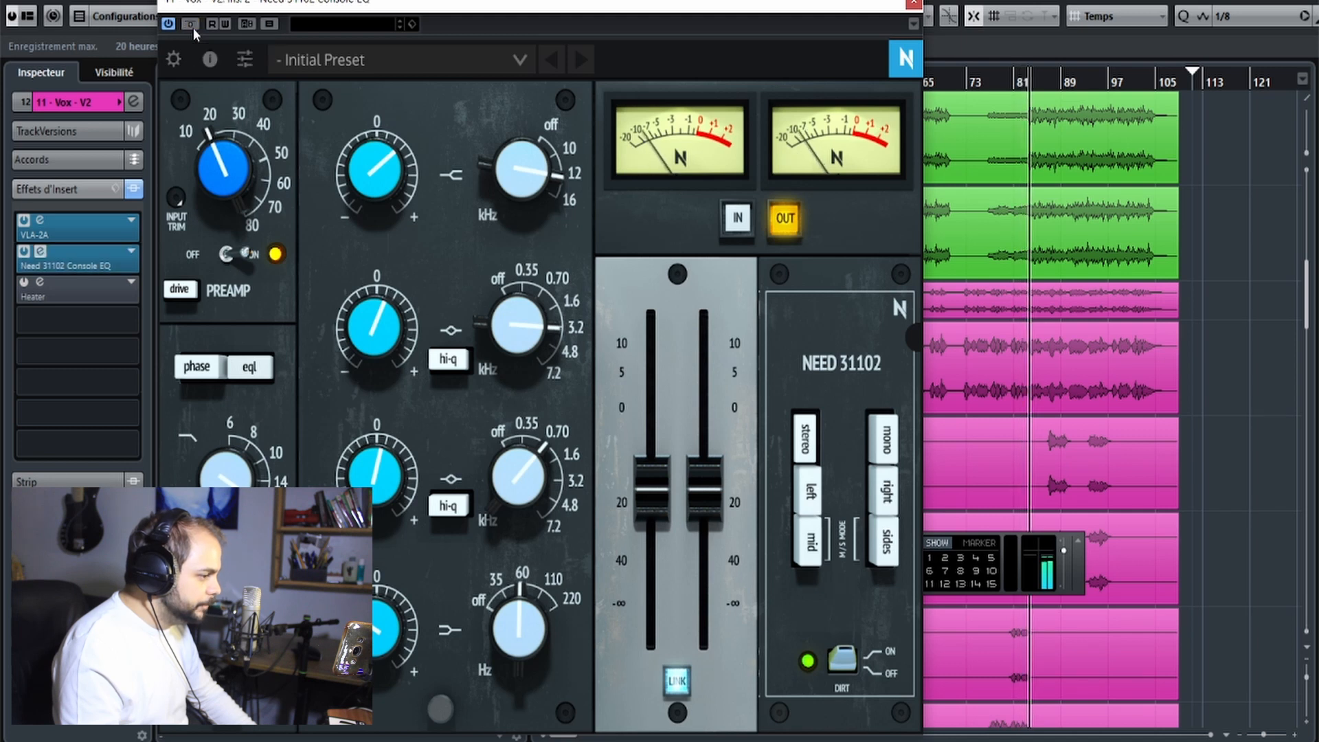
click(191, 25)
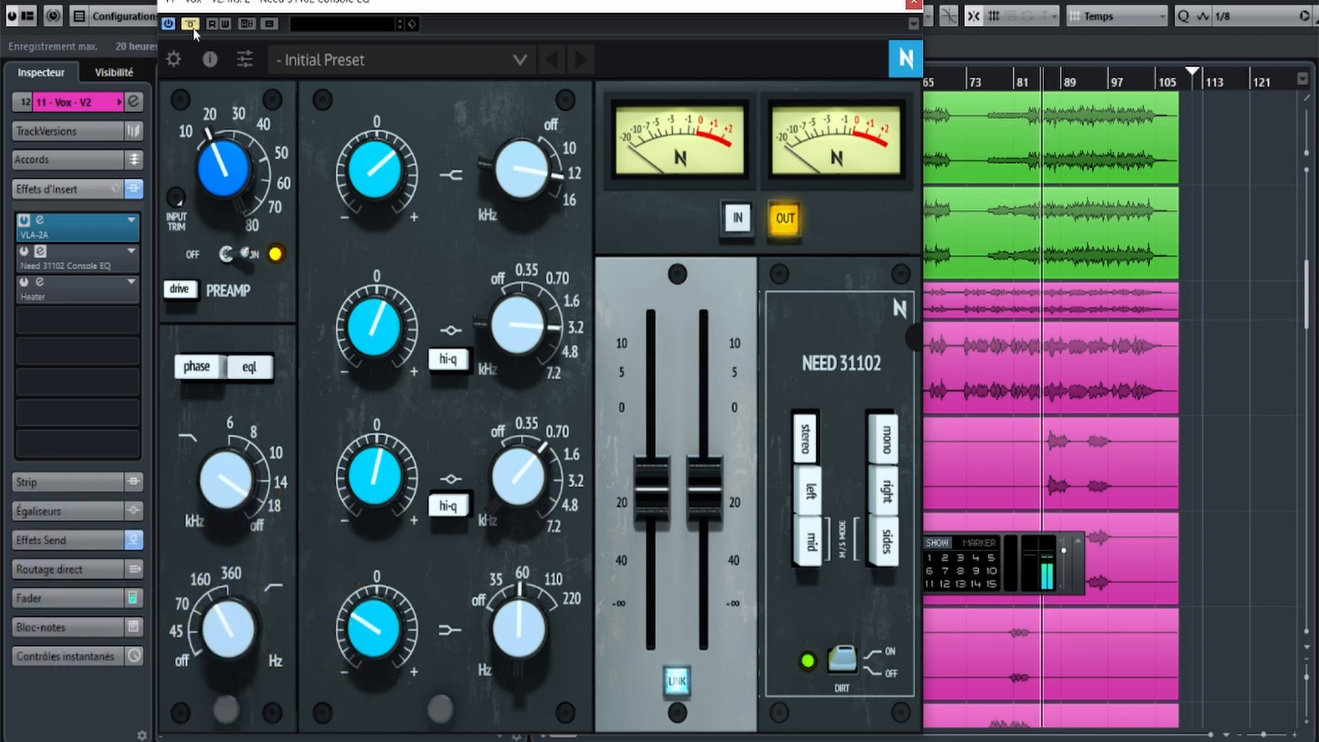
click(192, 26)
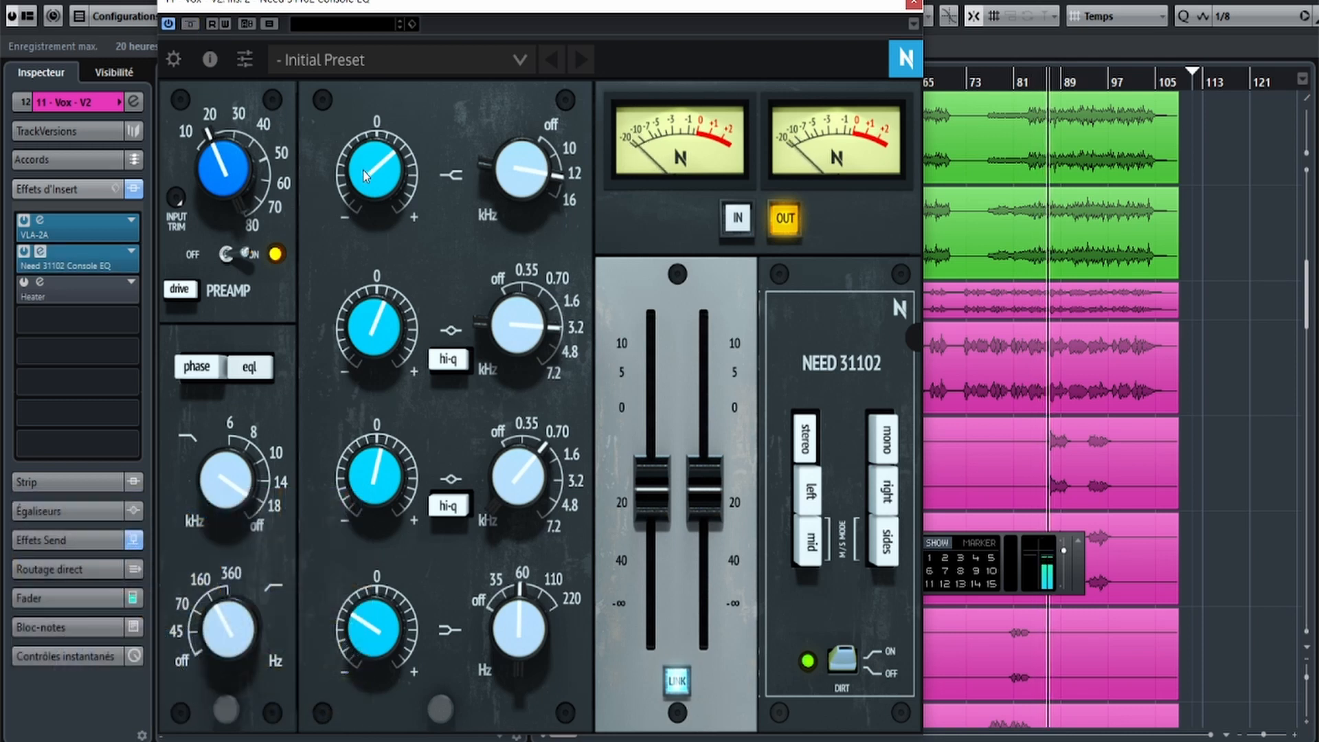
- Lower the lead vocal EQ's high-shelf gain and set its upper-mid gain to 1.44, checking the change against bypass
mouse_move(364, 177)
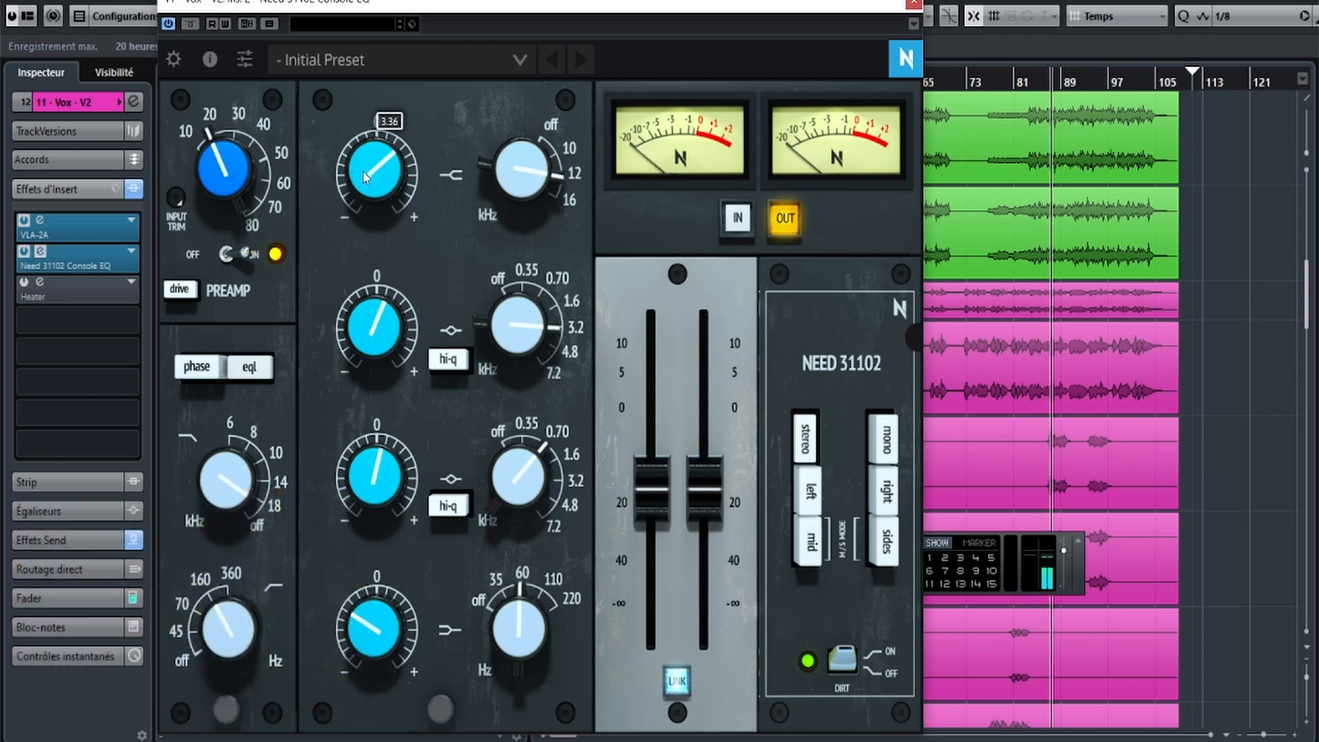
mouse_move(372, 316)
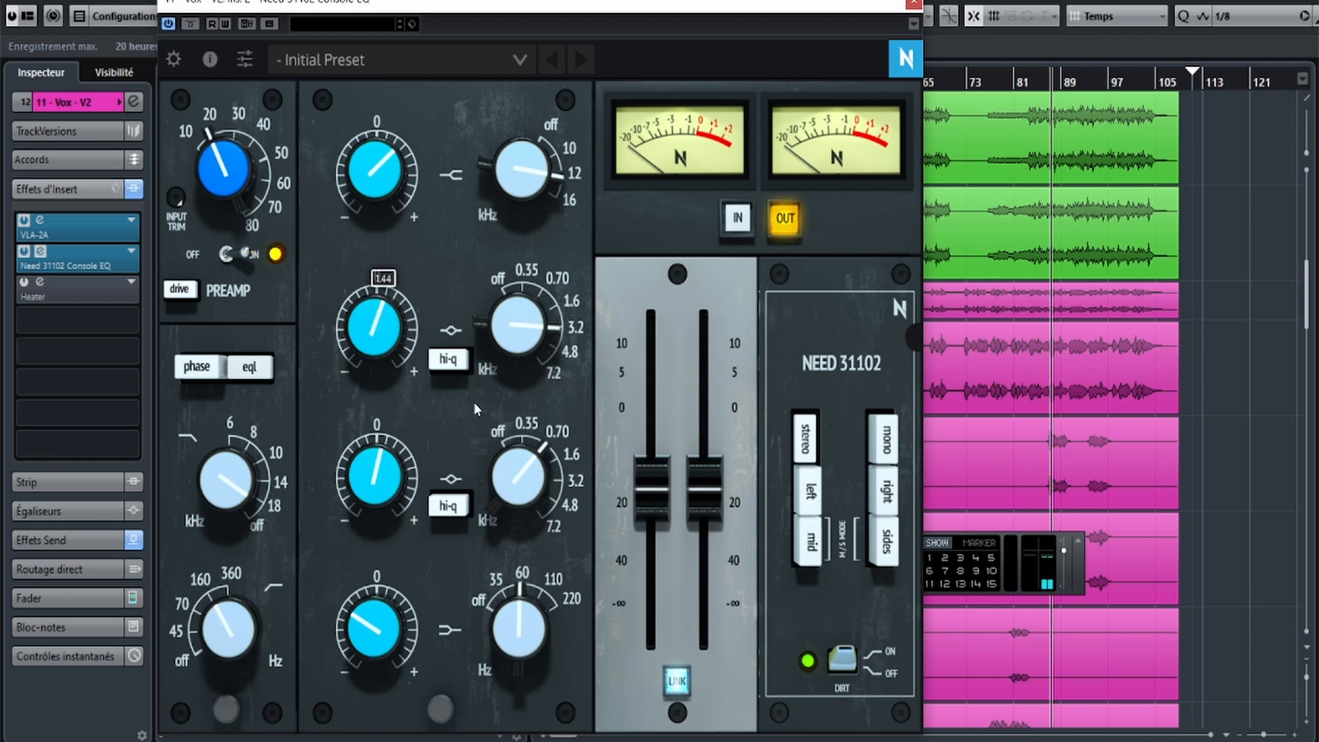
click(191, 25)
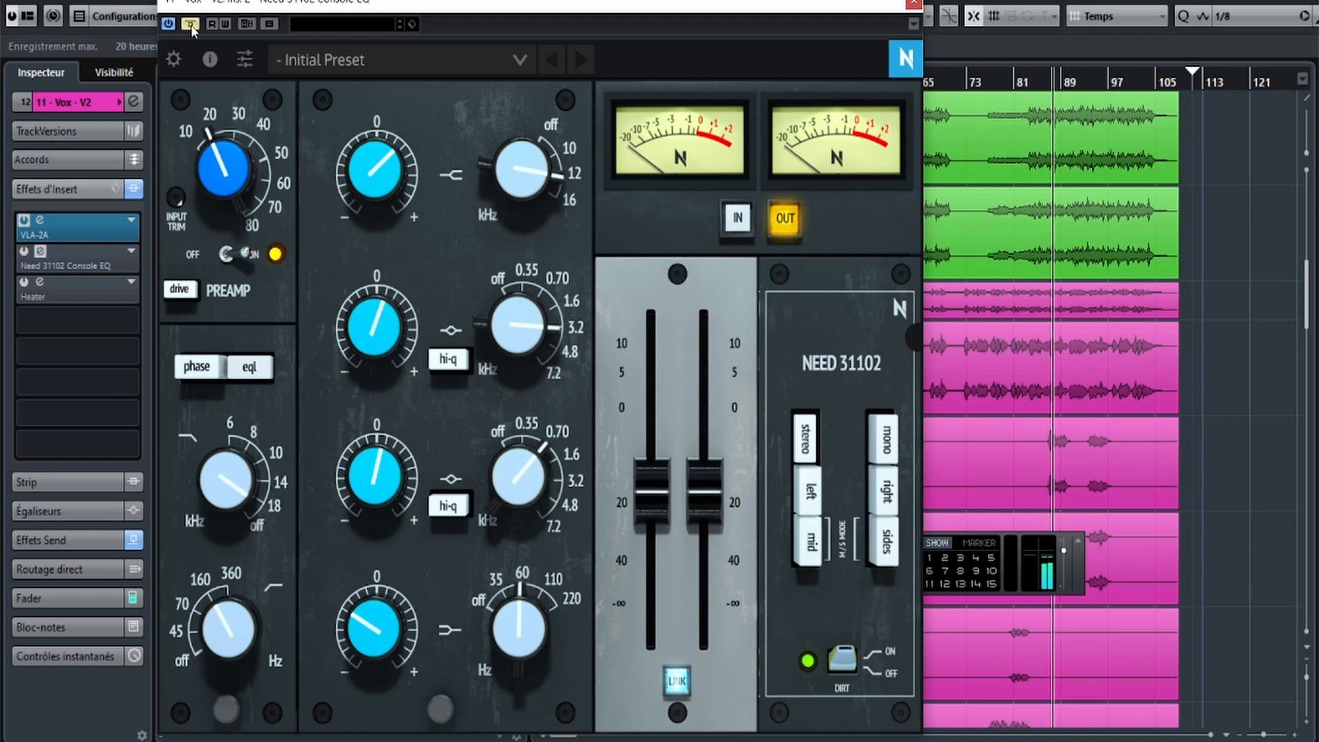
click(191, 25)
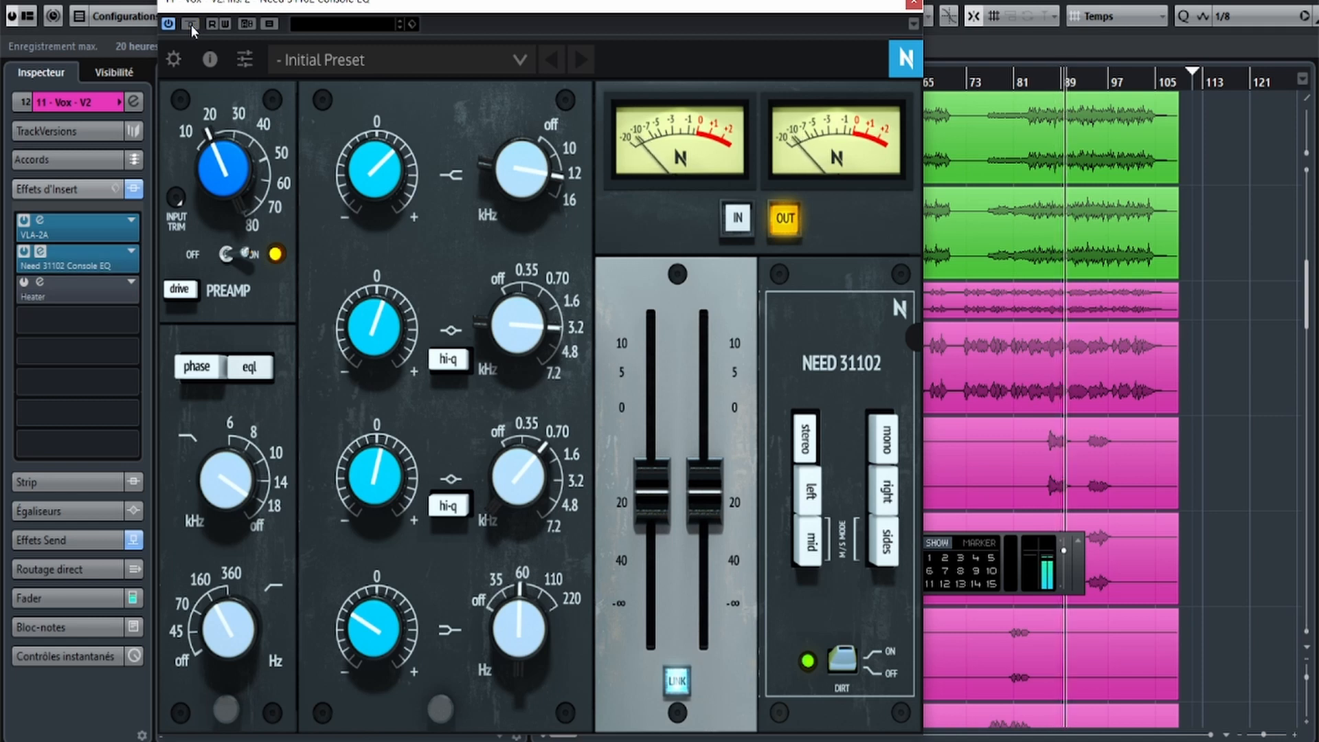
click(191, 25)
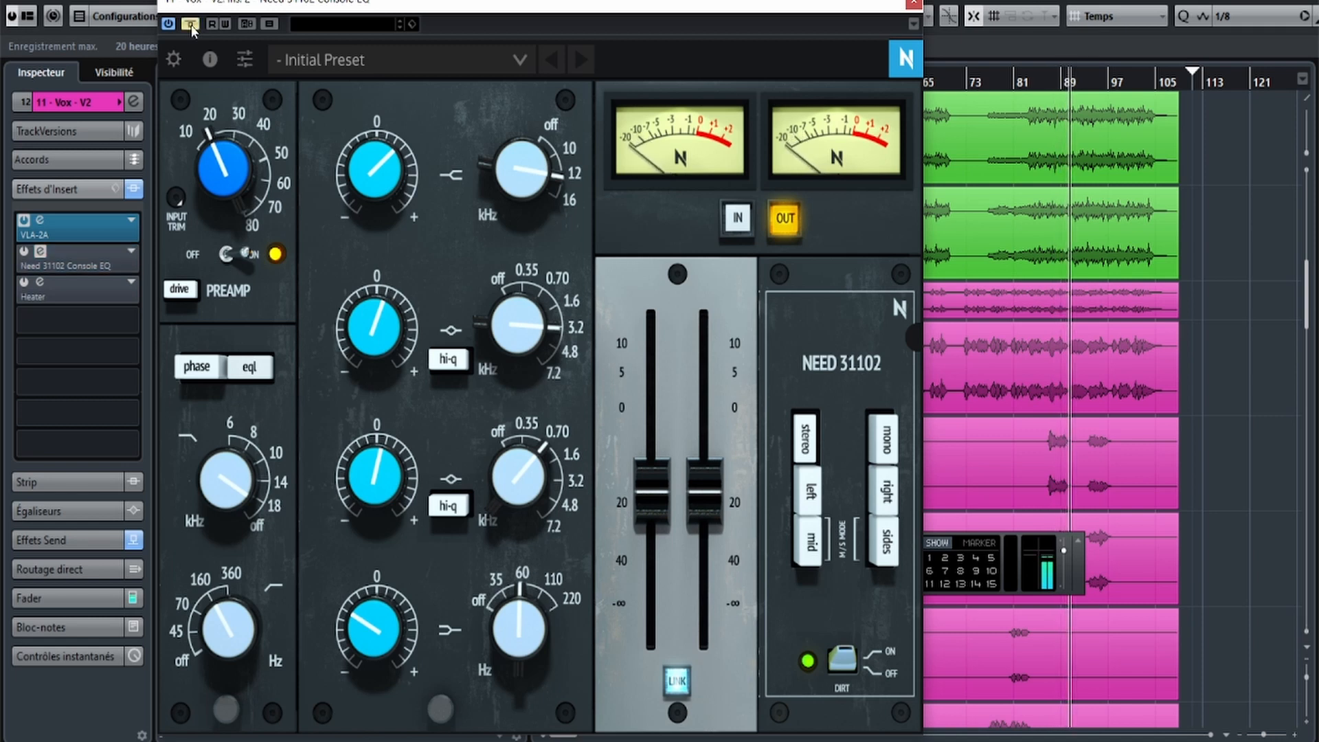
click(191, 24)
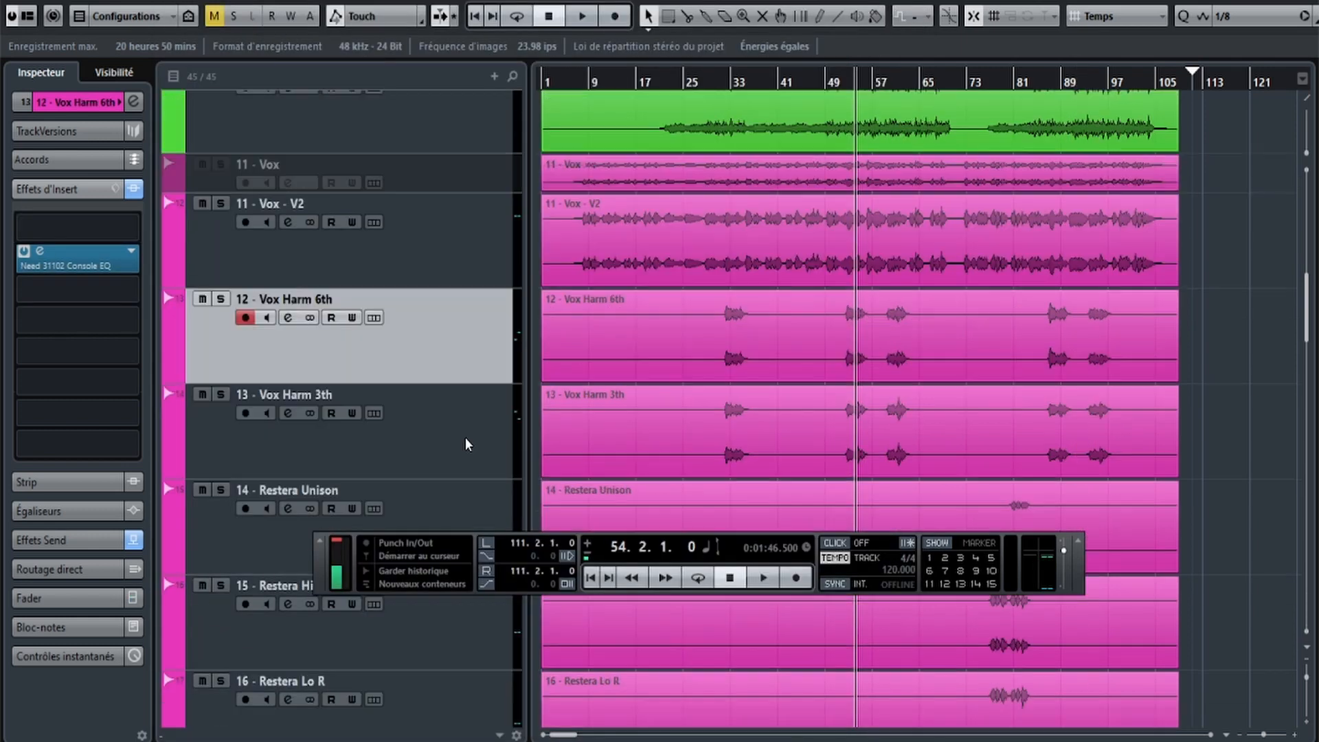
- Open the mixer and display the Need 31102 Console EQ settings of the 12 - Vox Harm 6th channel
click(481, 433)
click(420, 4)
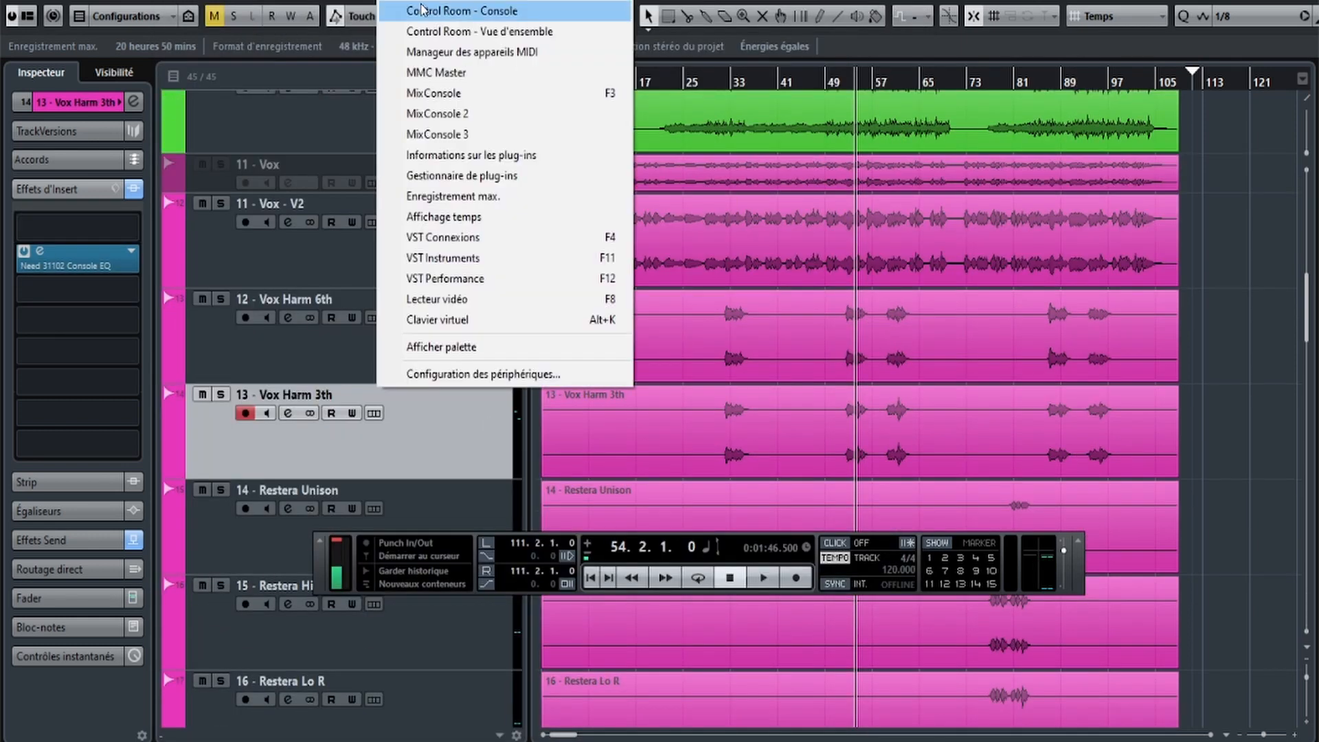
click(413, 126)
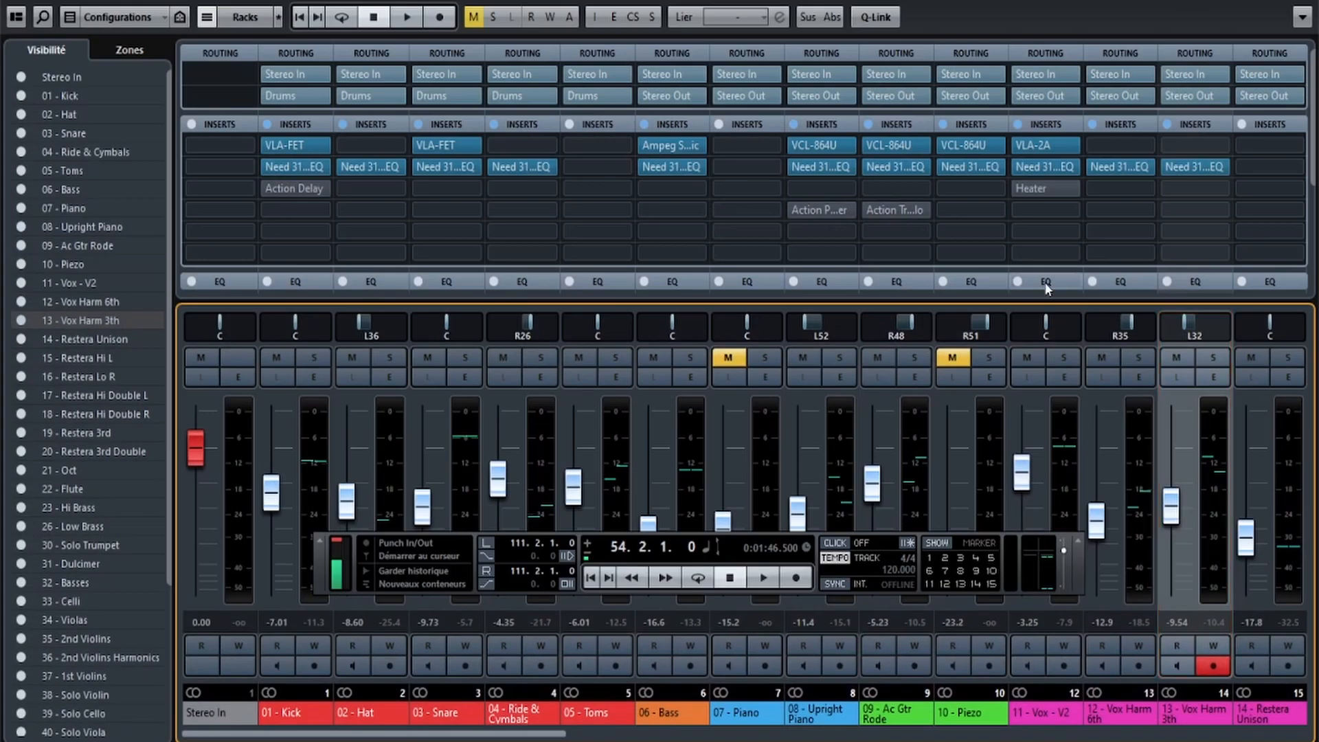
drag(547, 736, 631, 739)
click(815, 171)
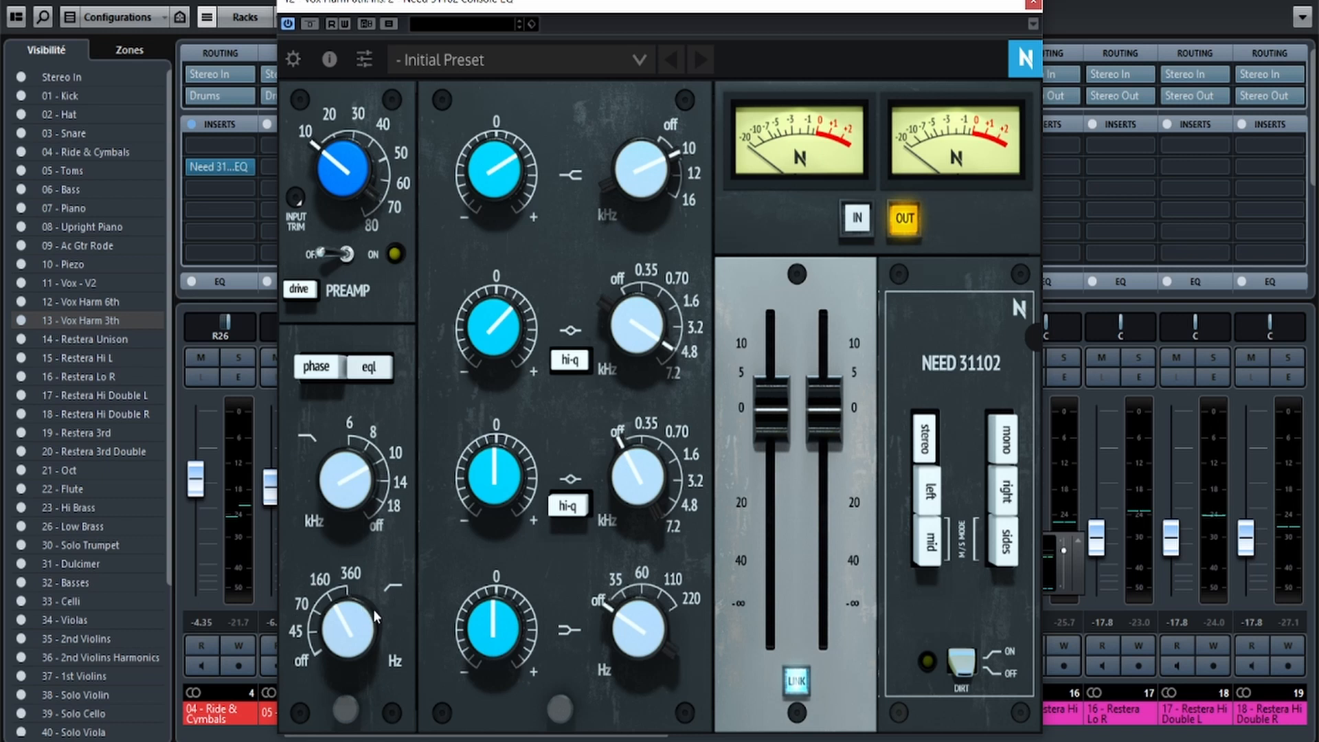
- Solo the linked Vox Harm 6th and Vox Harm 3th channels and replay their passage with the EQs bypassed and active
click(901, 362)
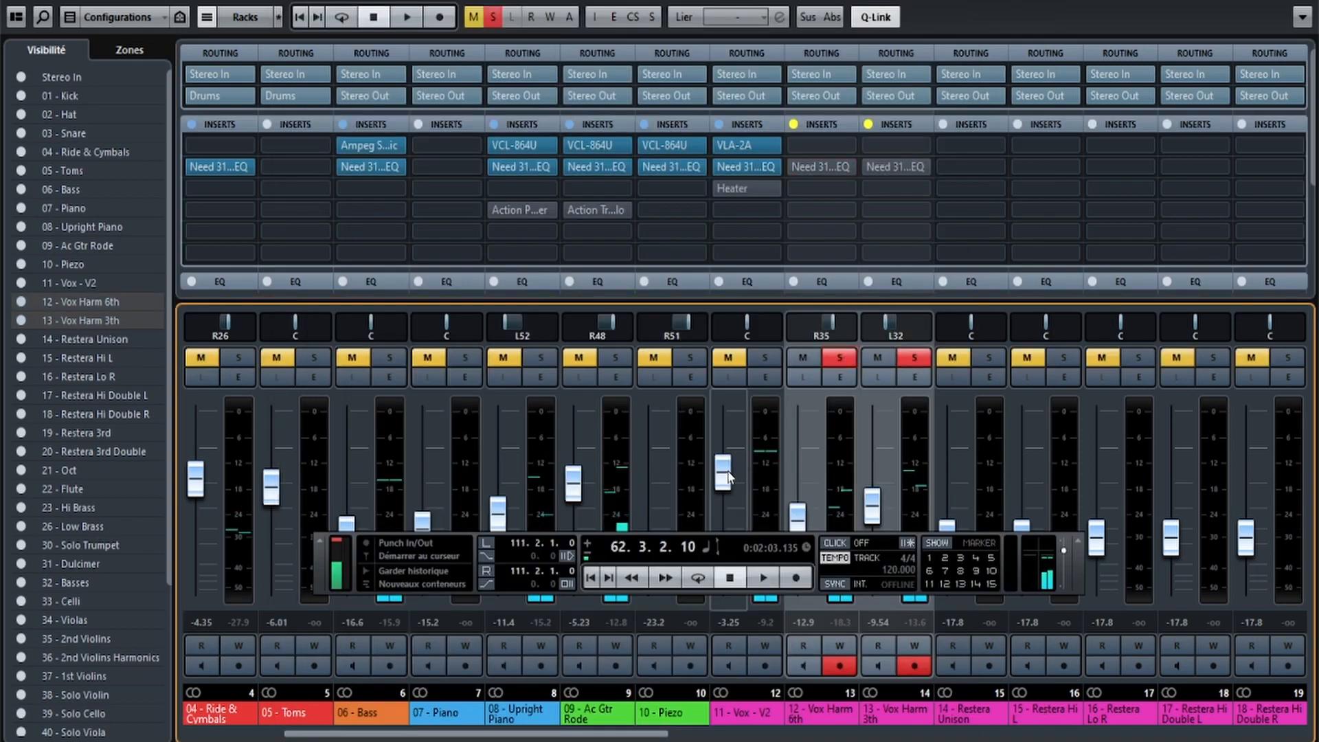
click(633, 583)
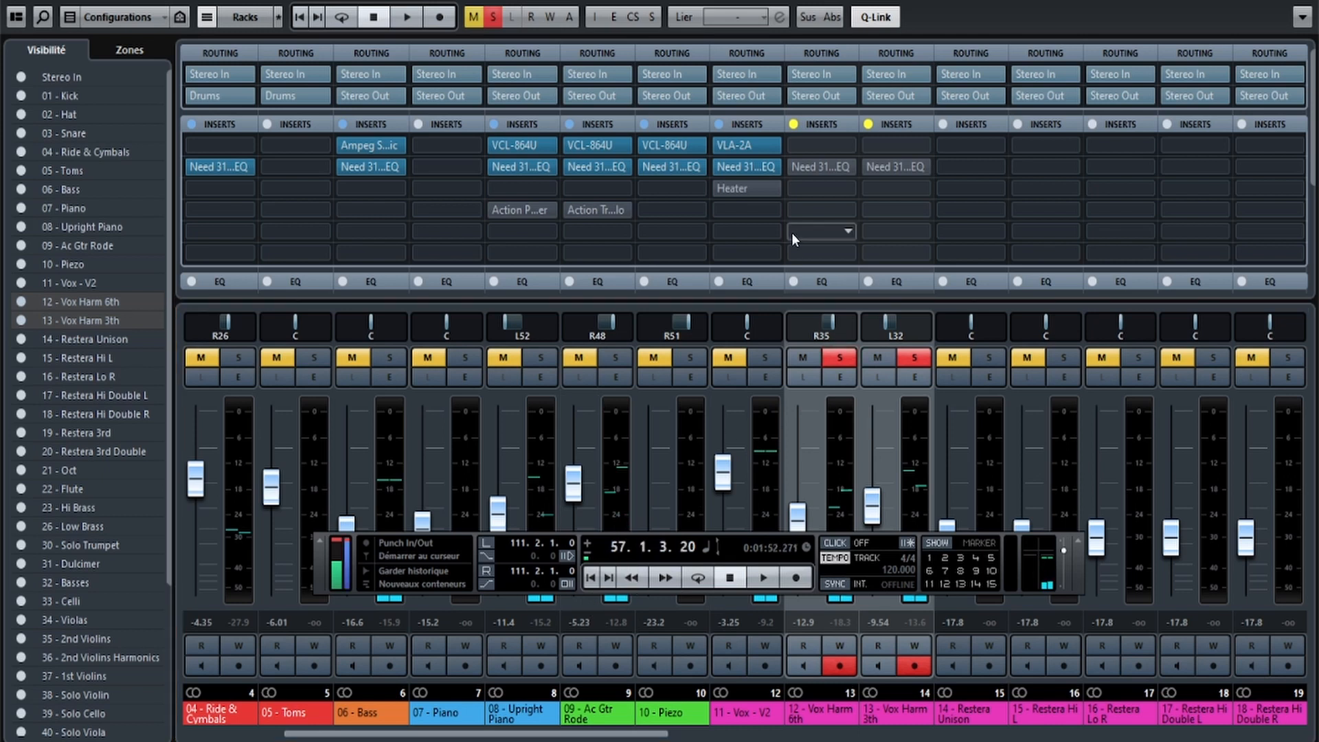
key(space)
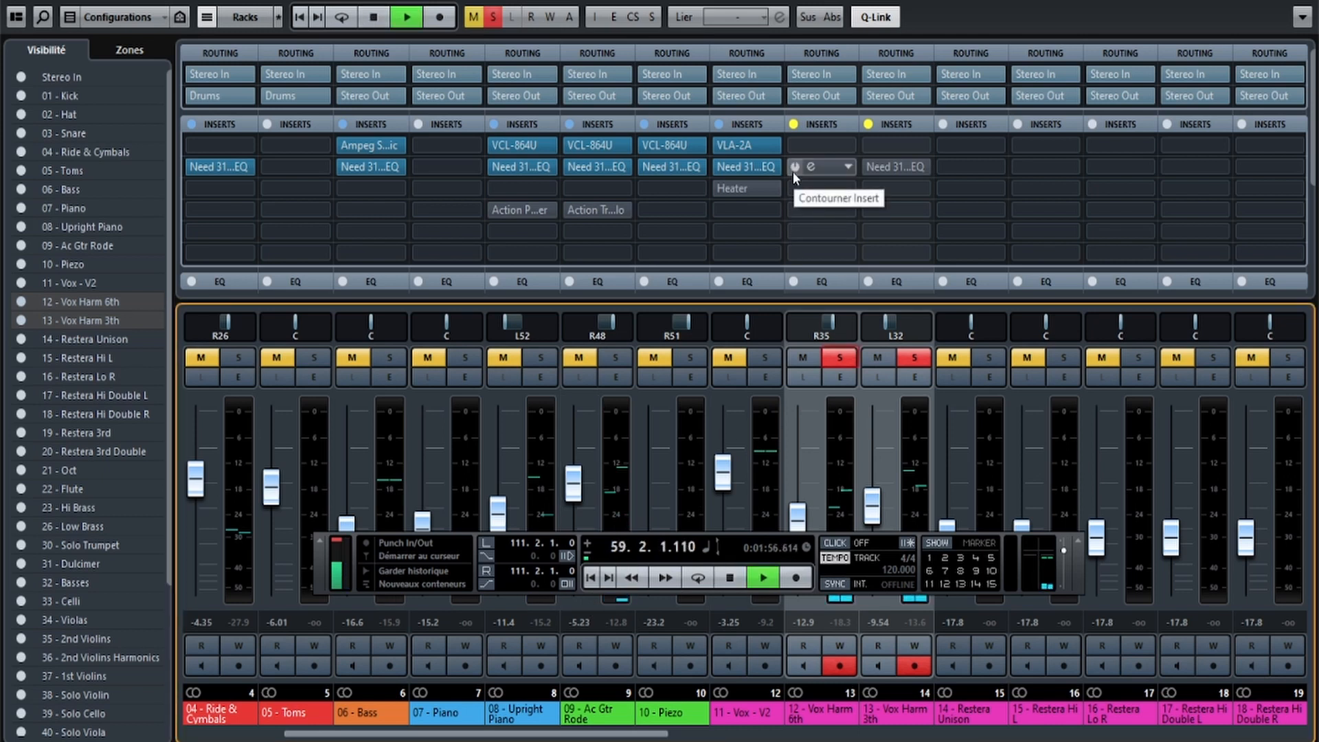
click(636, 584)
key(space)
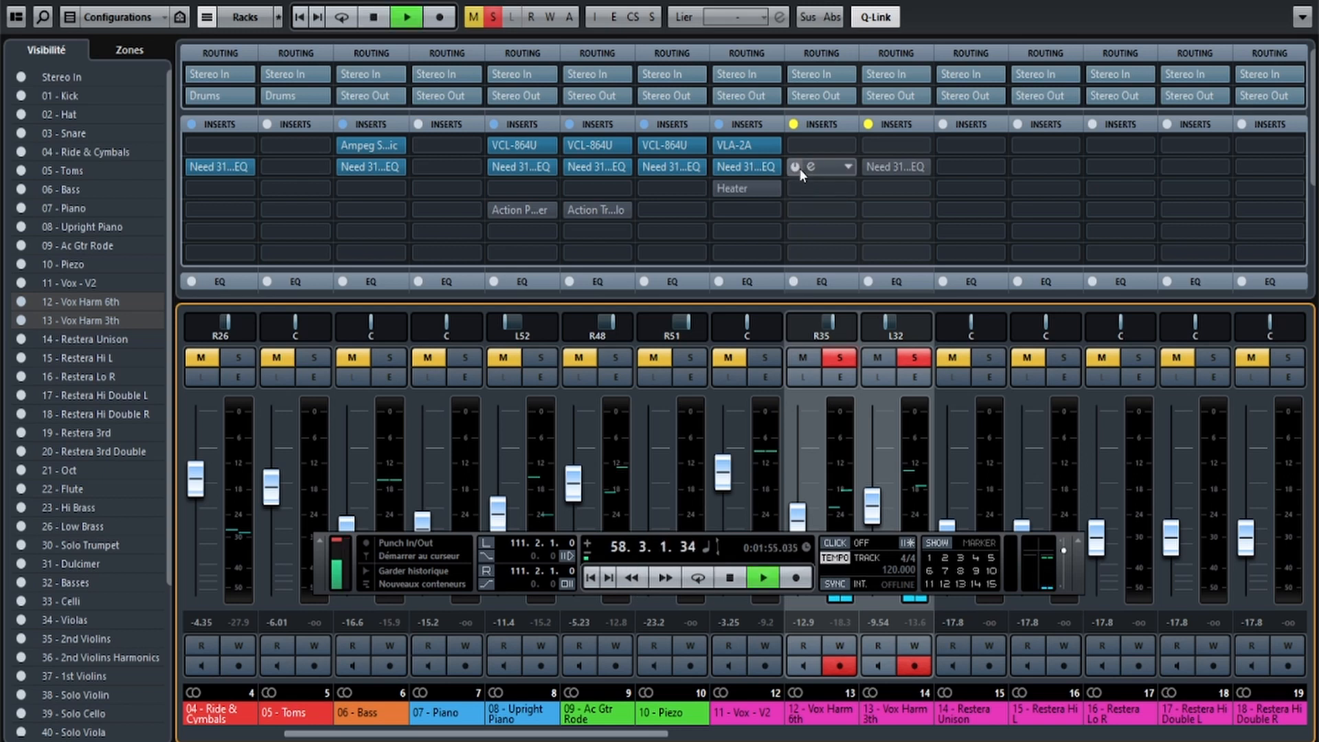
click(797, 167)
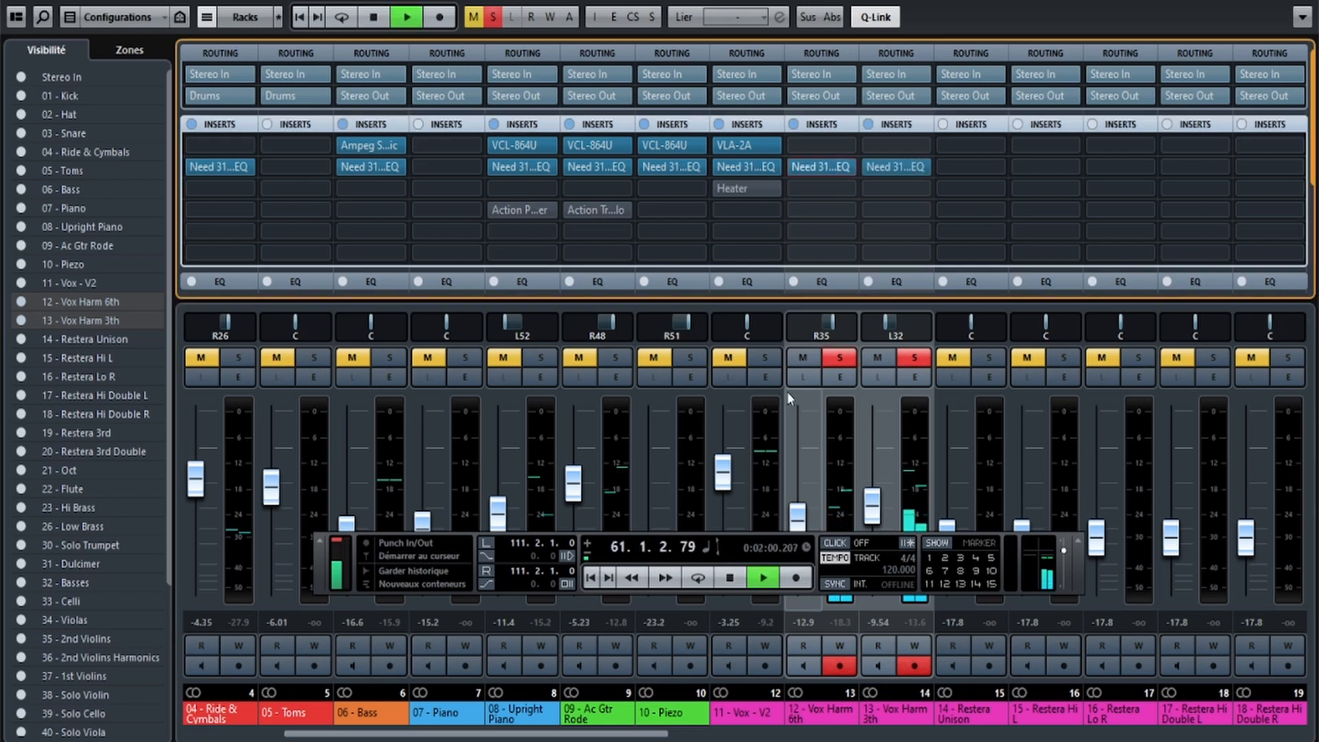
- Unsolo both vocal harmony channels to hear them in the full mix, and close the mixer
click(843, 356)
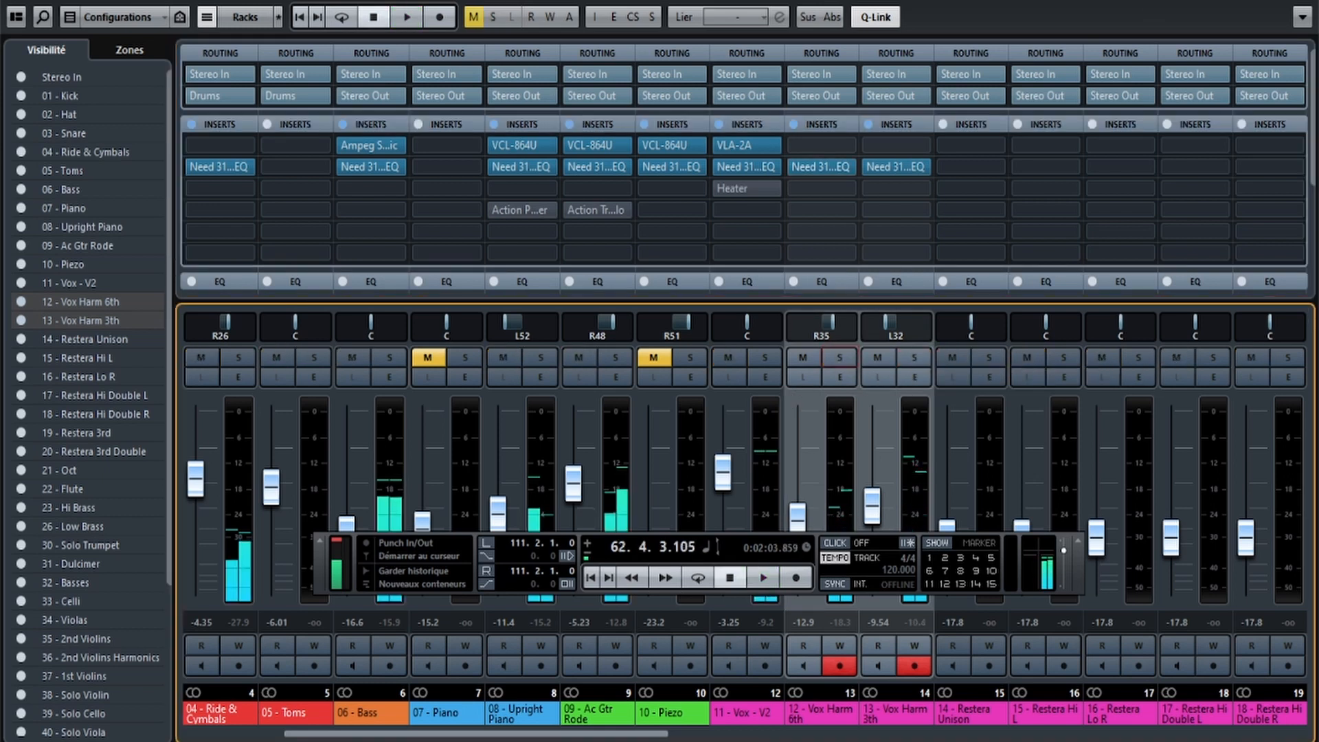
key(space)
key(F3)
- Select the 22 - Flute track in the track list to display its inserts
scroll(763, 223, down, 2)
click(445, 423)
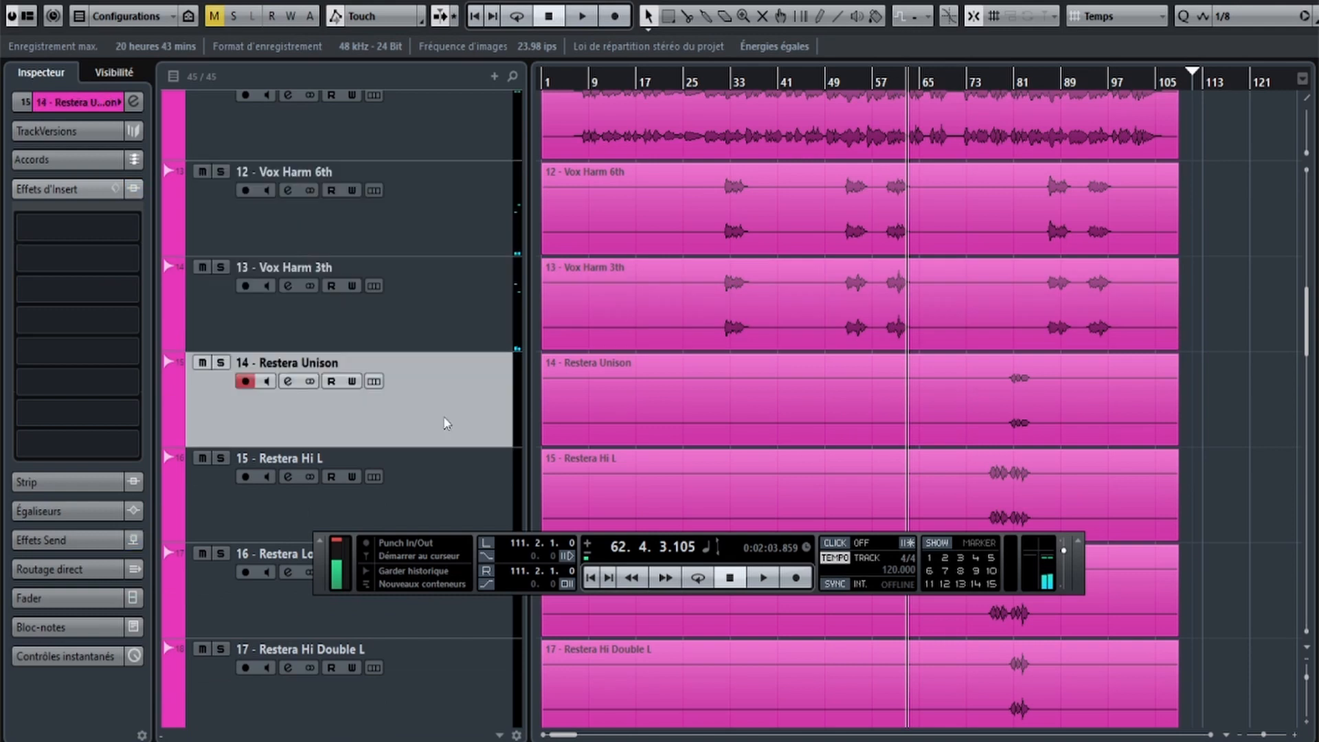
click(476, 480)
scroll(474, 447, down, 3)
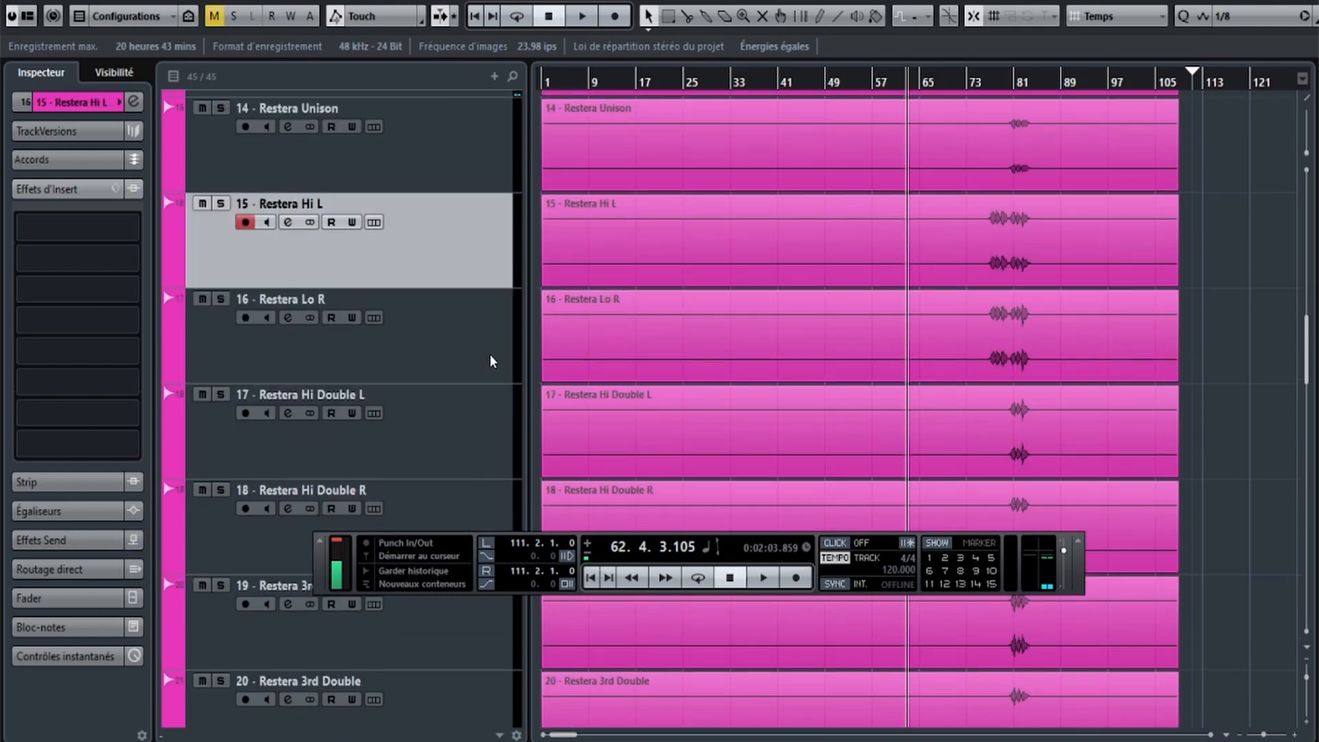
key(Down)
key(Down)
key(Down)
key(Down)
key(Down)
key(Down)
key(Down)
key(Down)
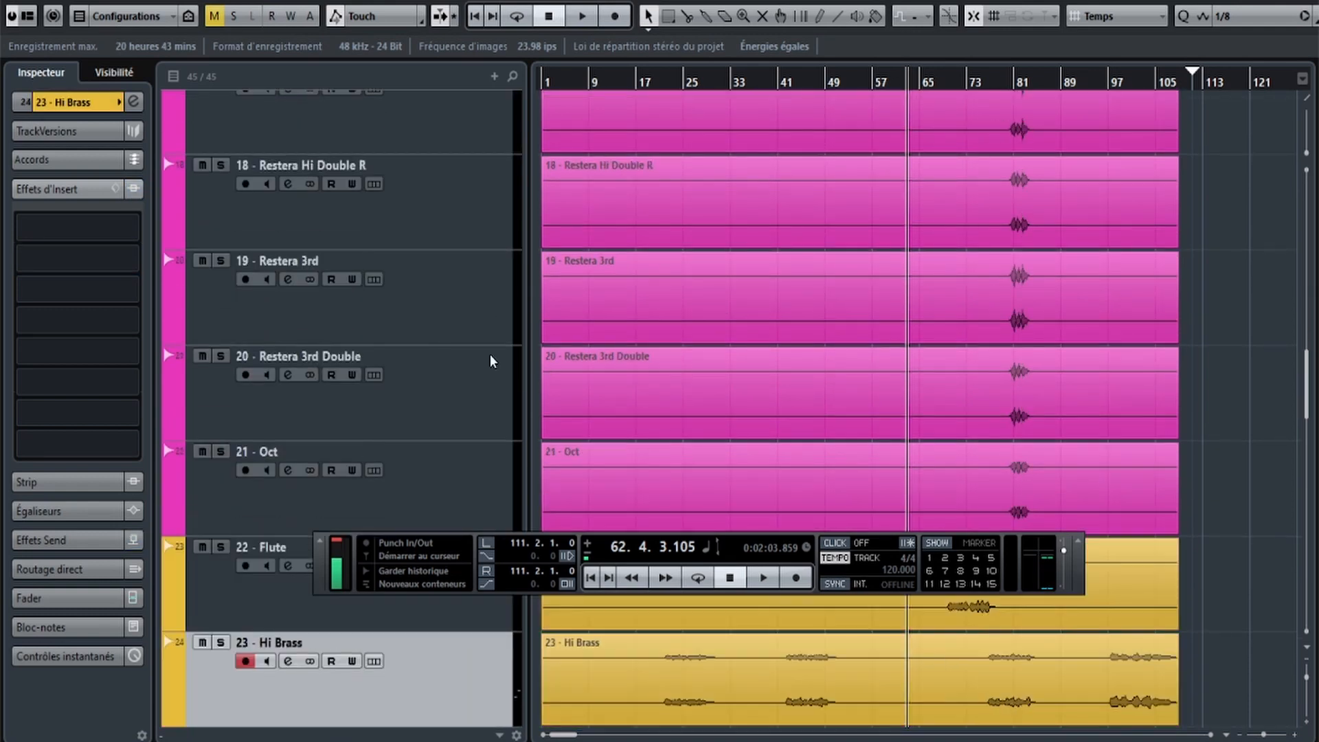
key(Up)
scroll(490, 353, down, 4)
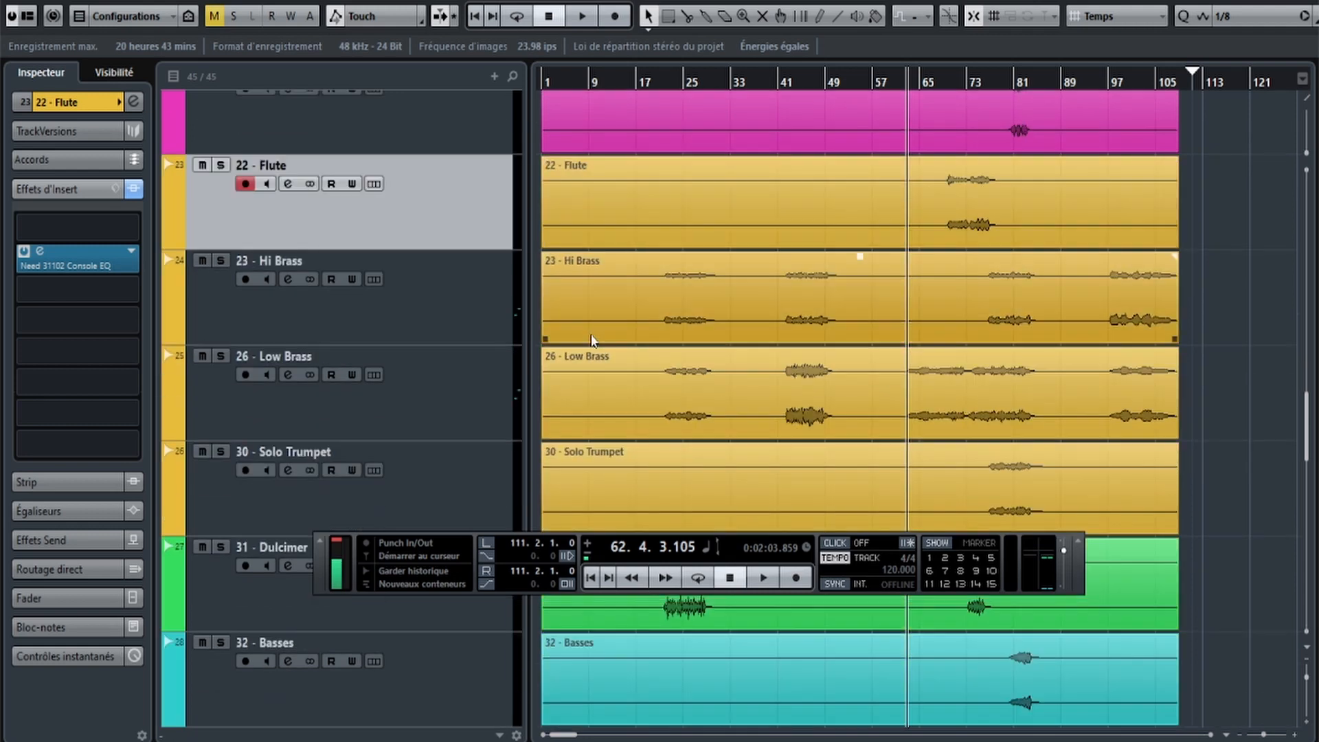
- Solo the flute from bar 70 and compare its passage with the Need 31102 Console EQ bypassed and active
click(956, 65)
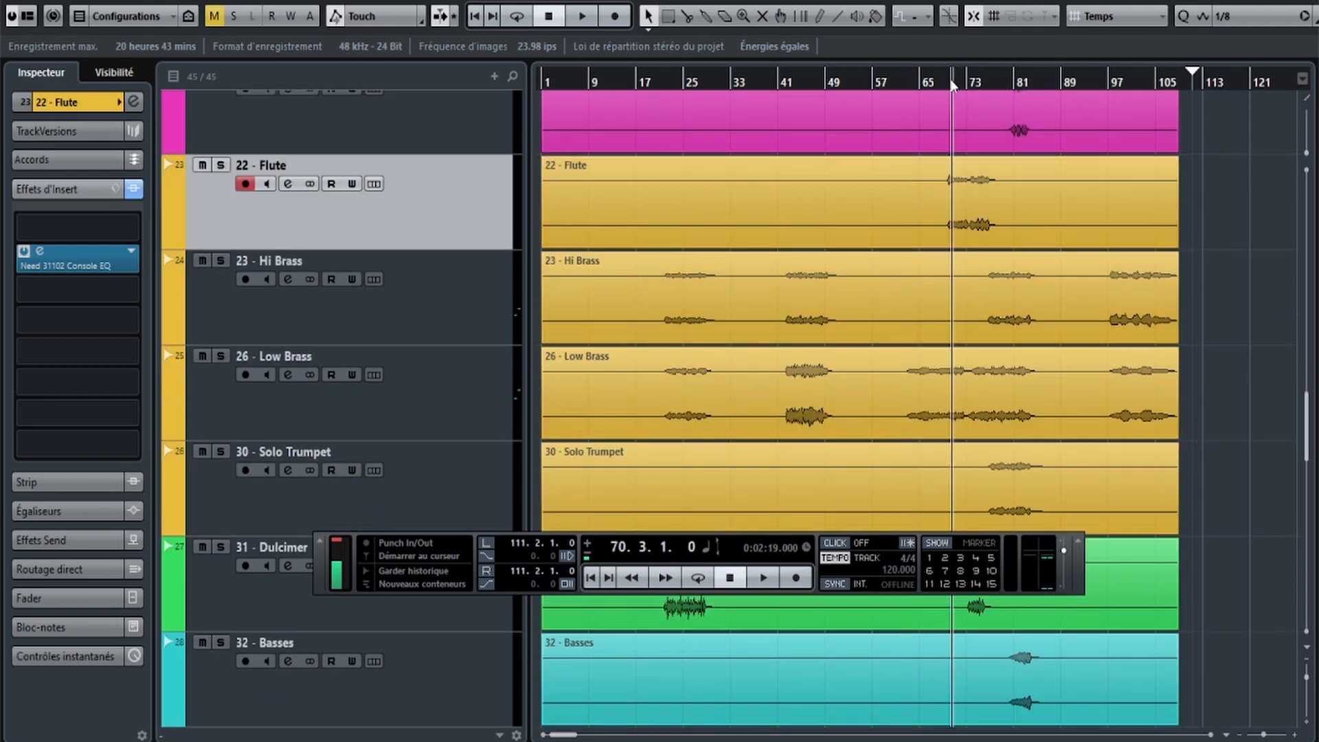
click(222, 165)
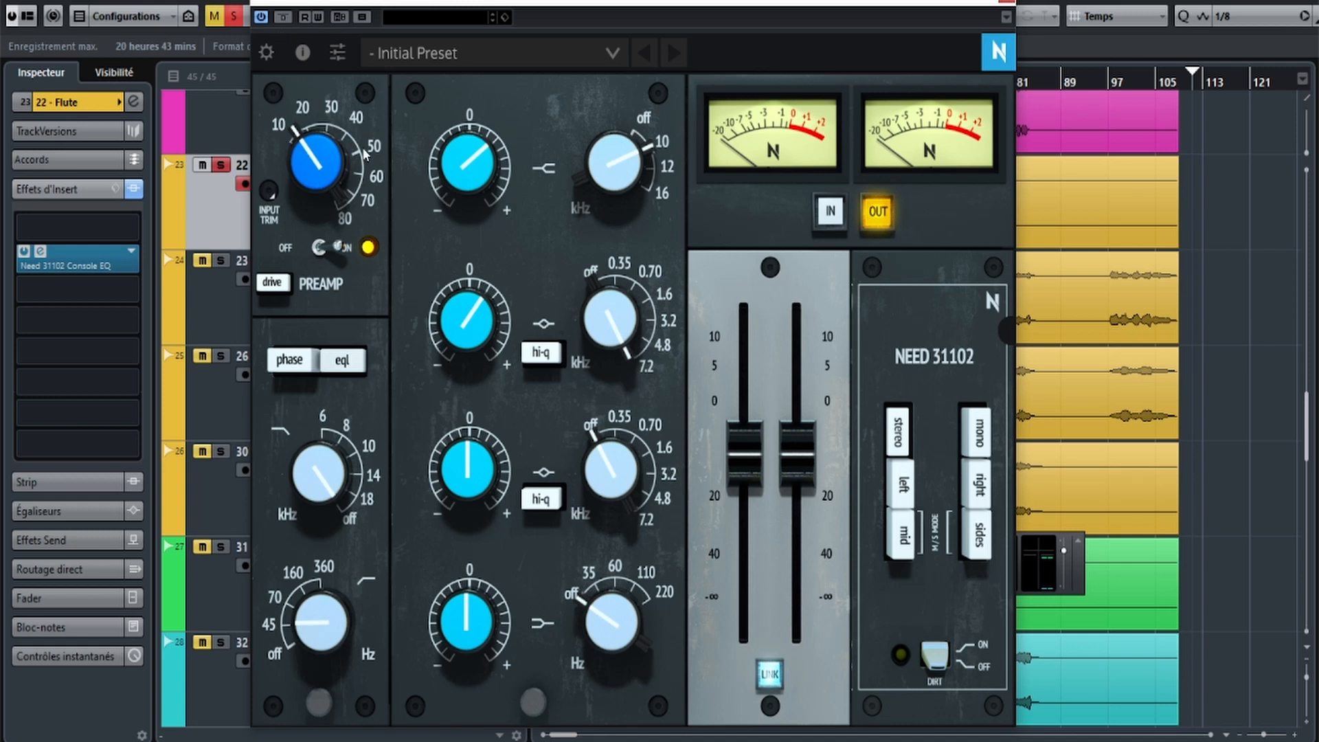
click(283, 18)
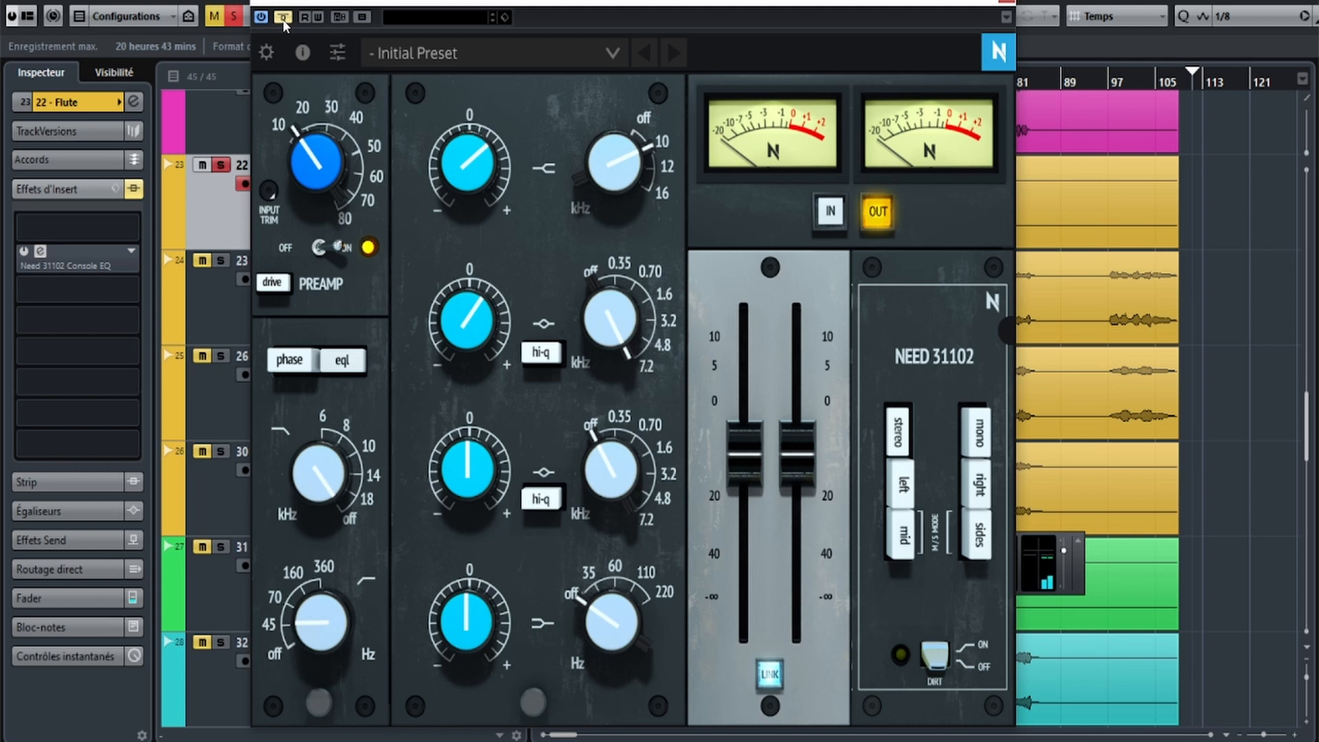
click(283, 18)
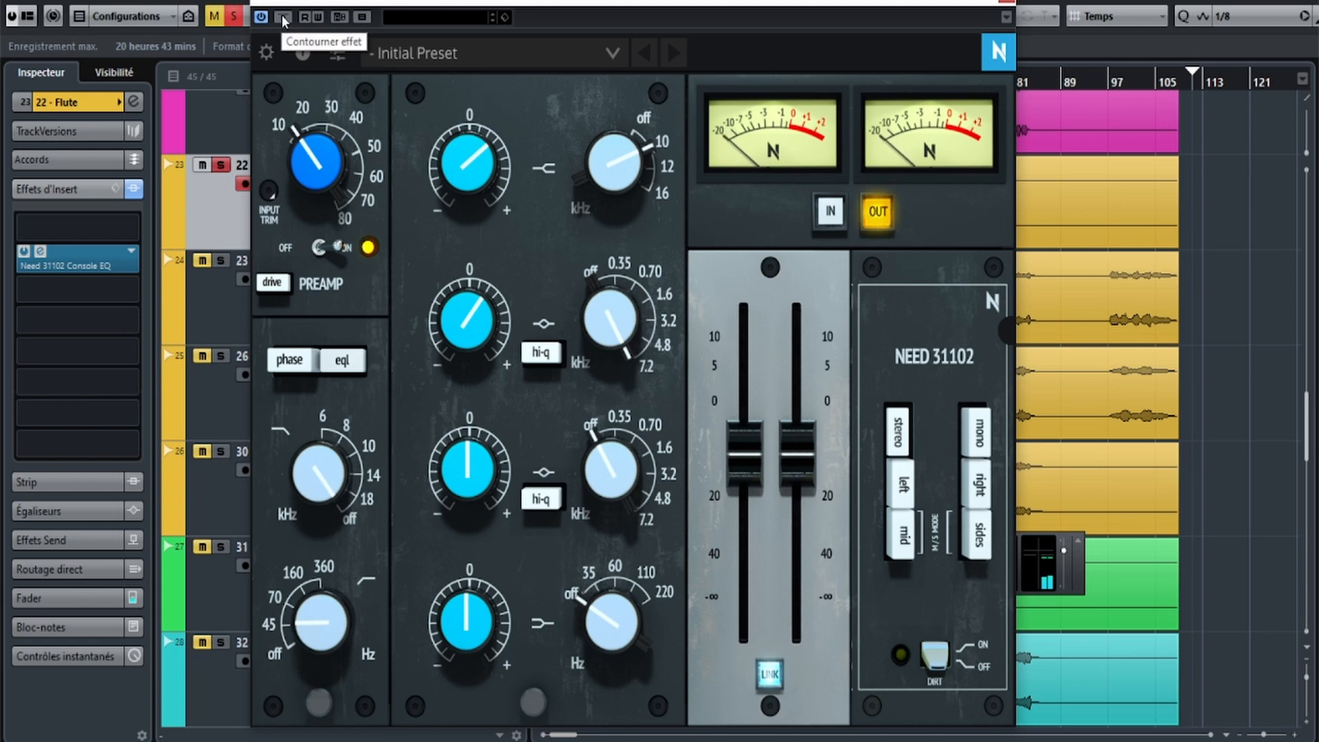
click(282, 18)
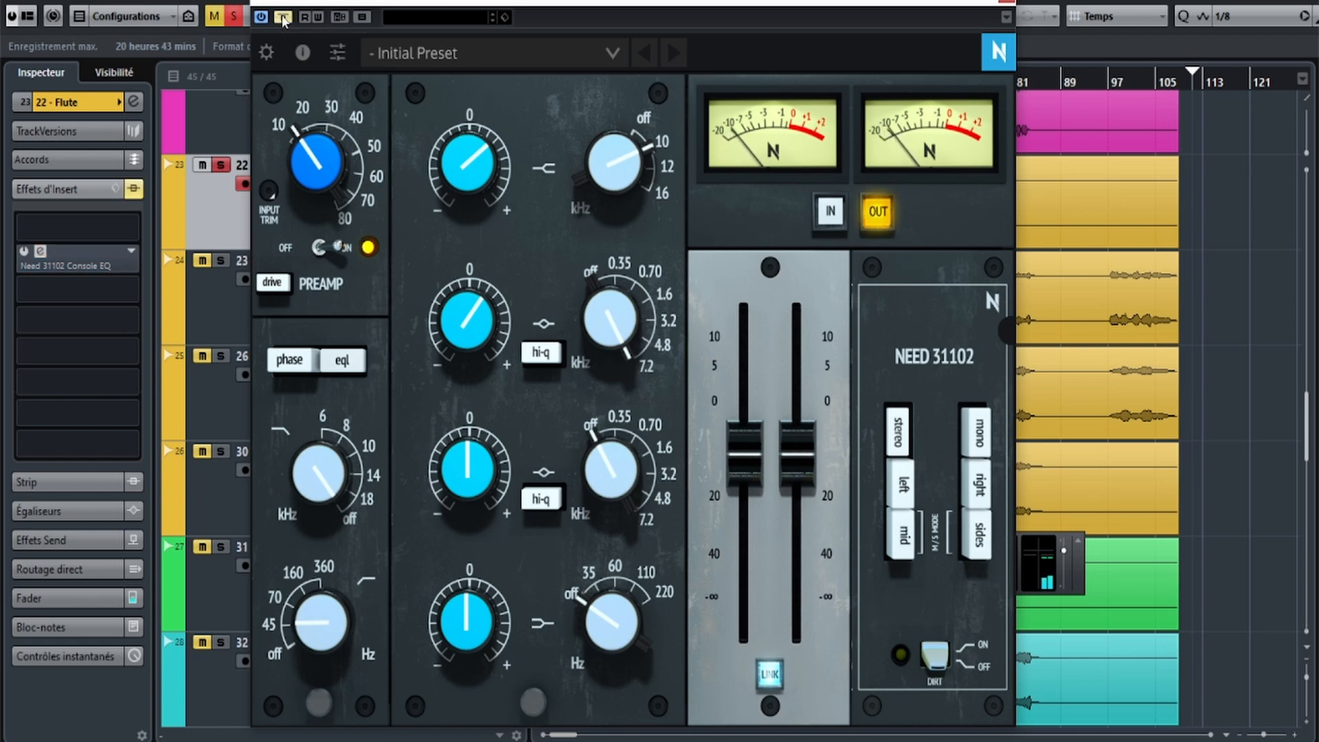
click(283, 18)
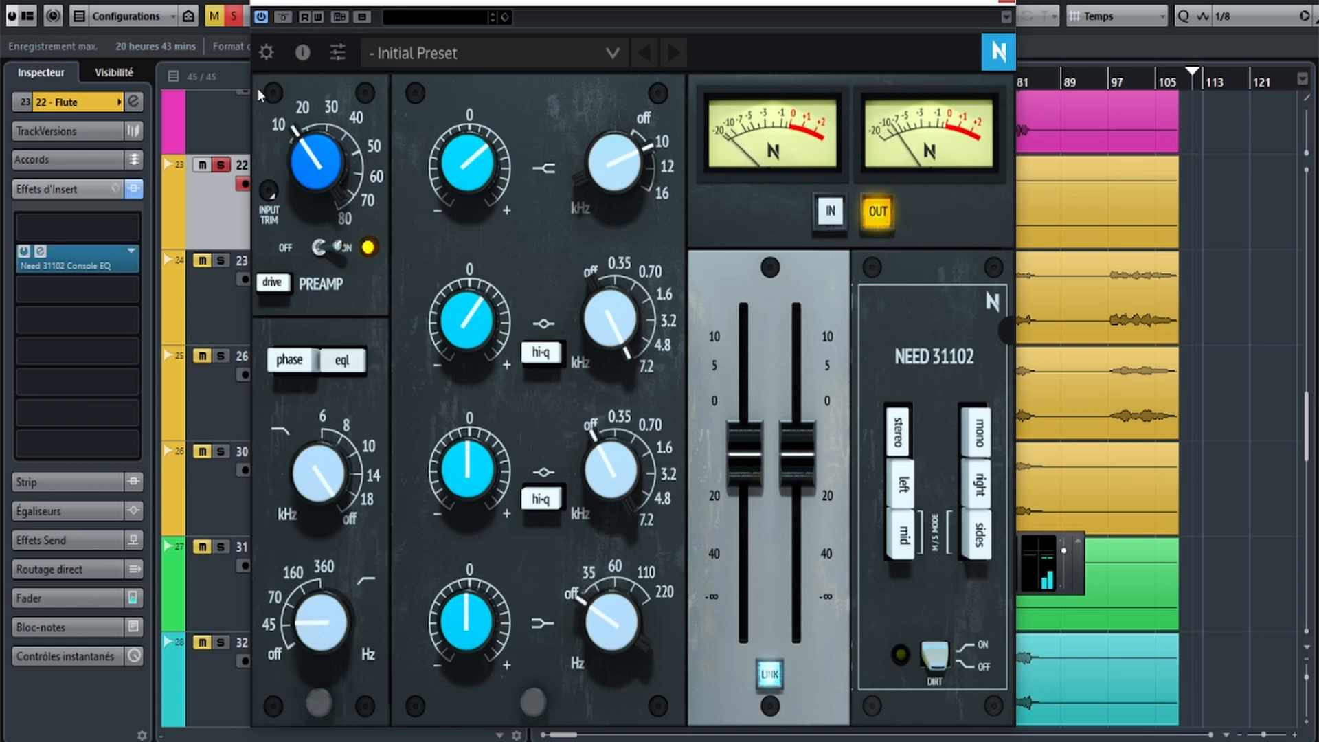
- Unsolo the flute and replay its passage in the full mix with its EQ bypassed and active
click(220, 165)
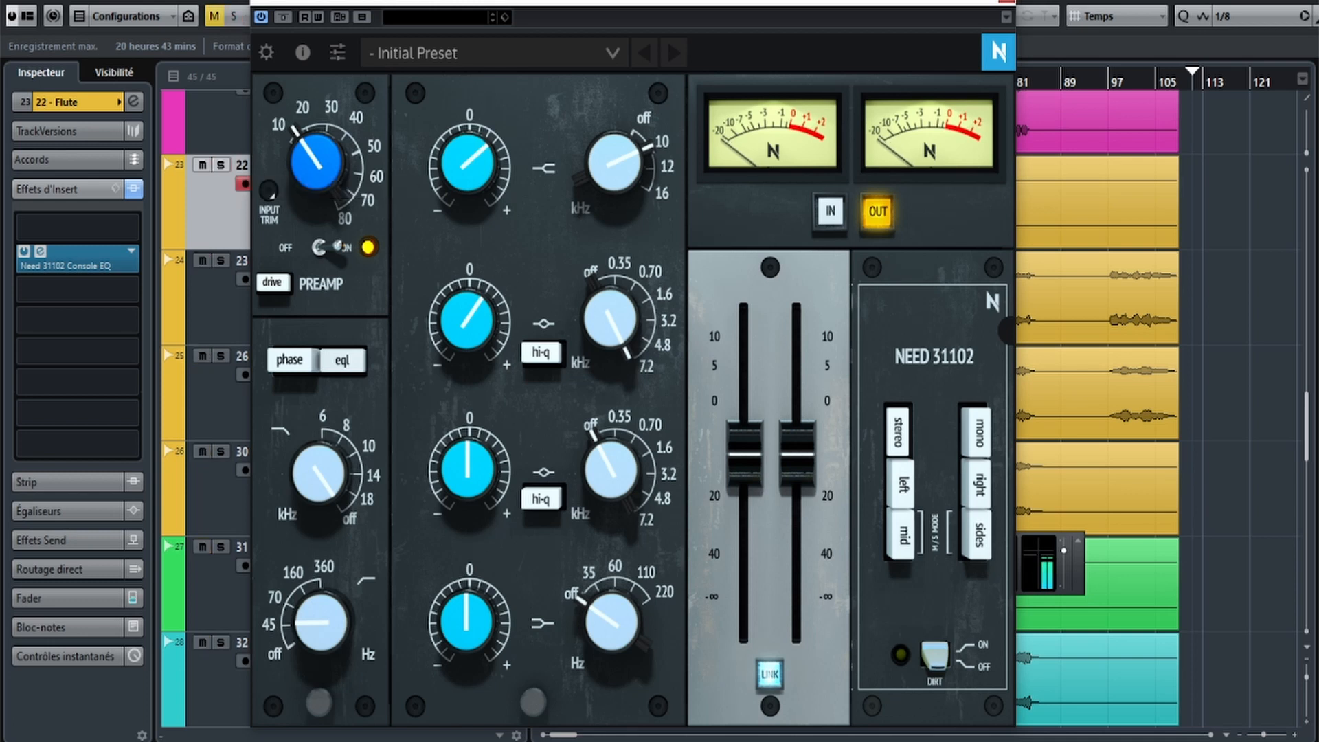
click(1008, 3)
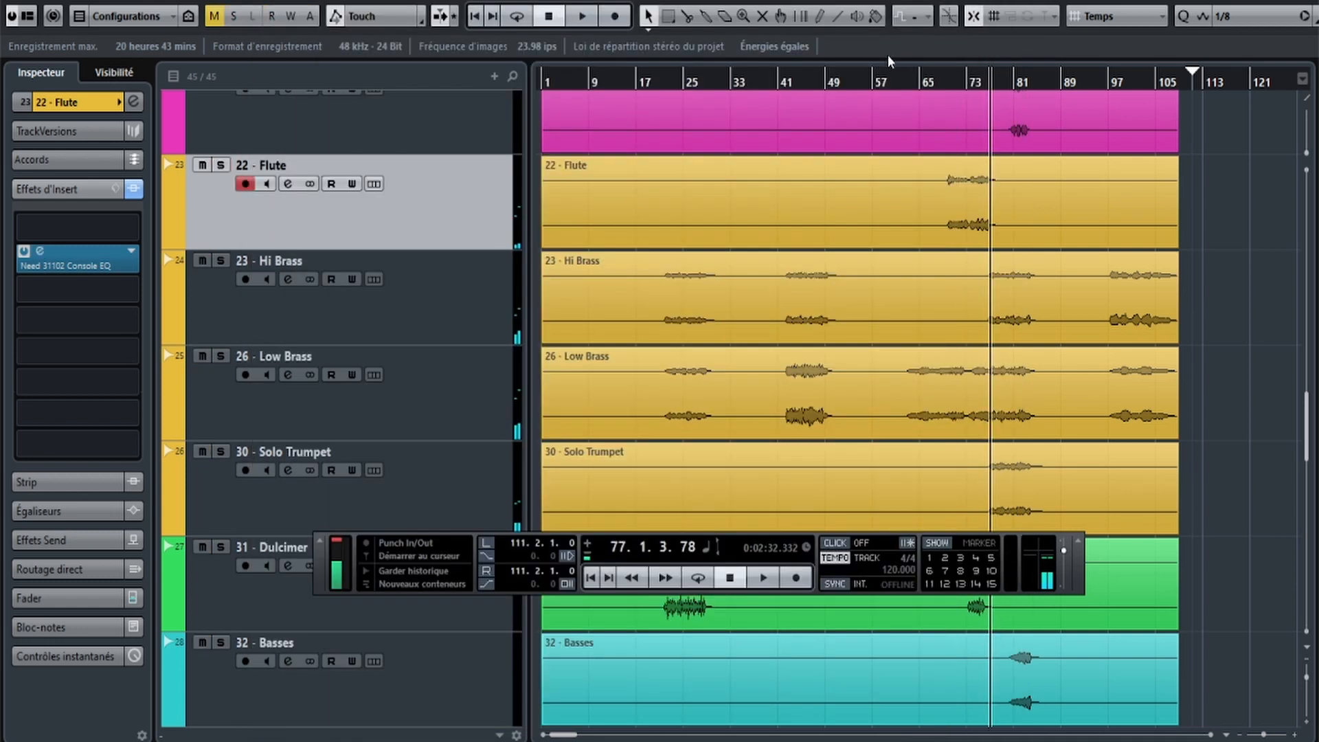
click(954, 77)
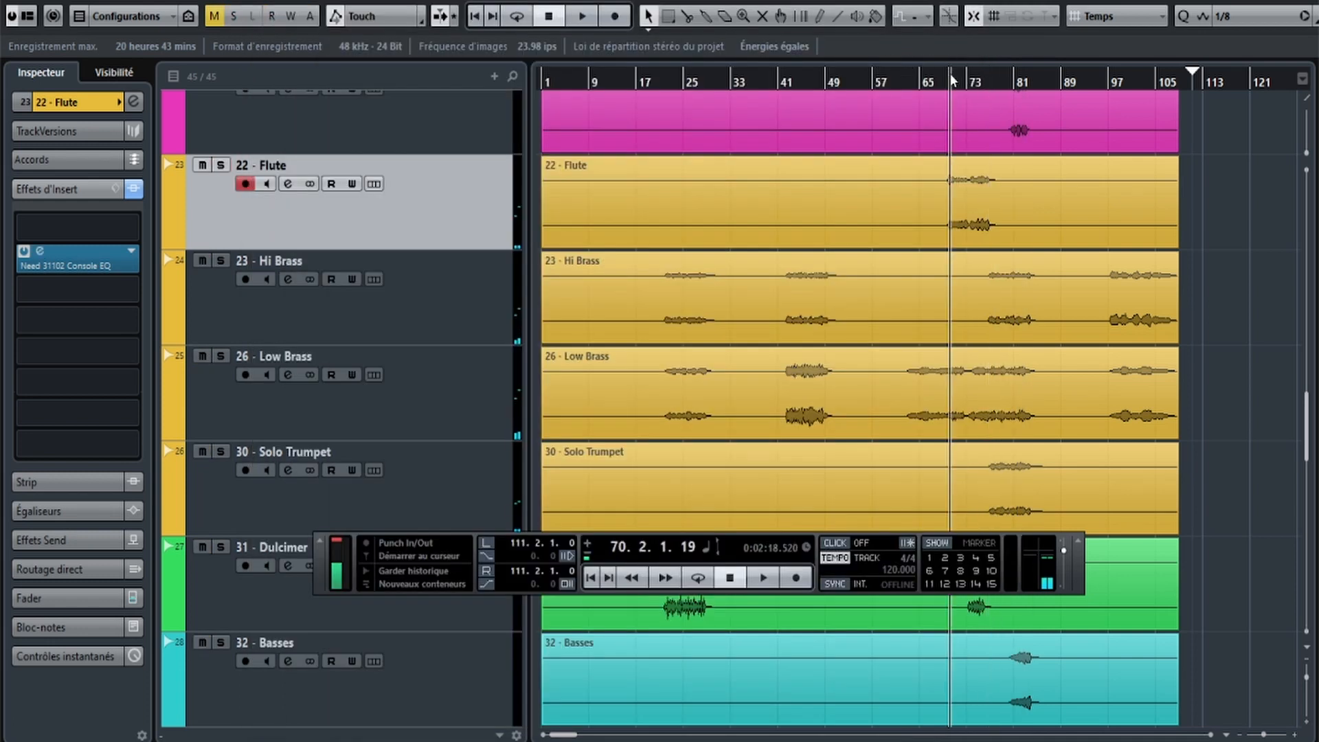
click(28, 256)
key(space)
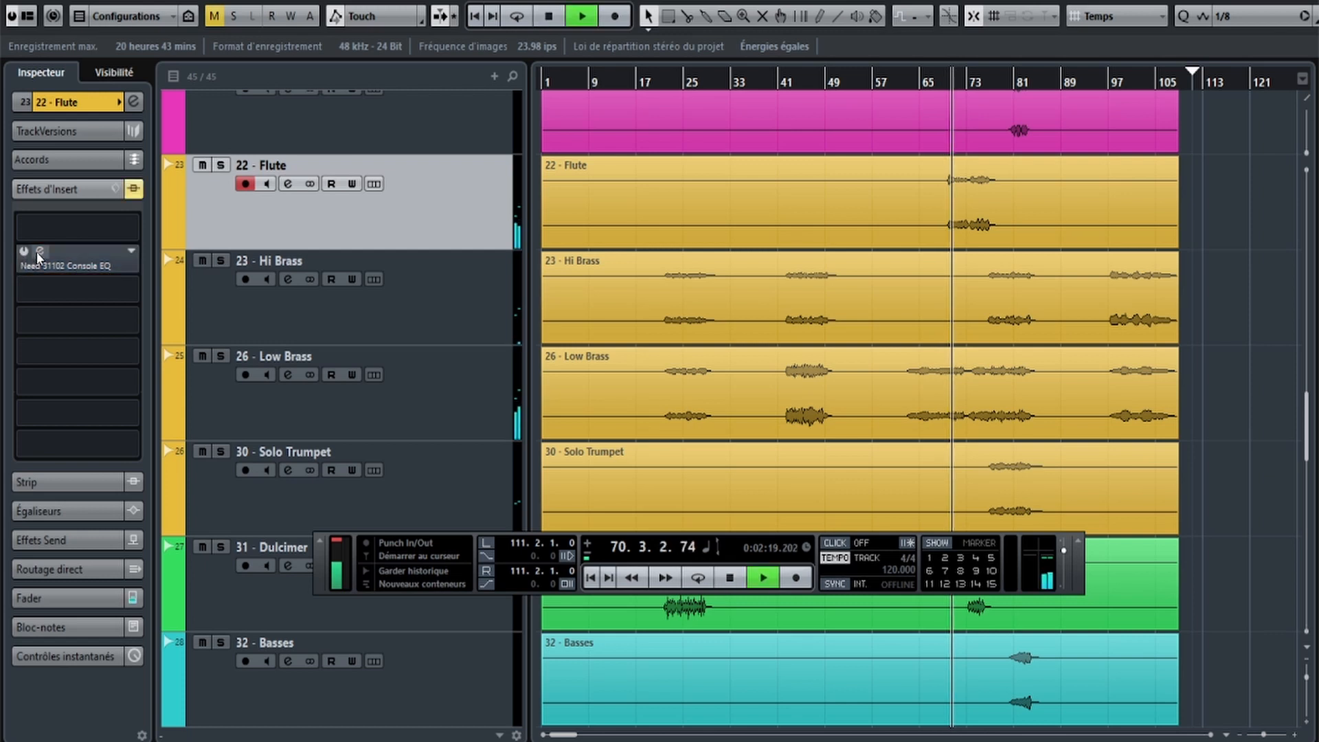
click(29, 263)
click(282, 18)
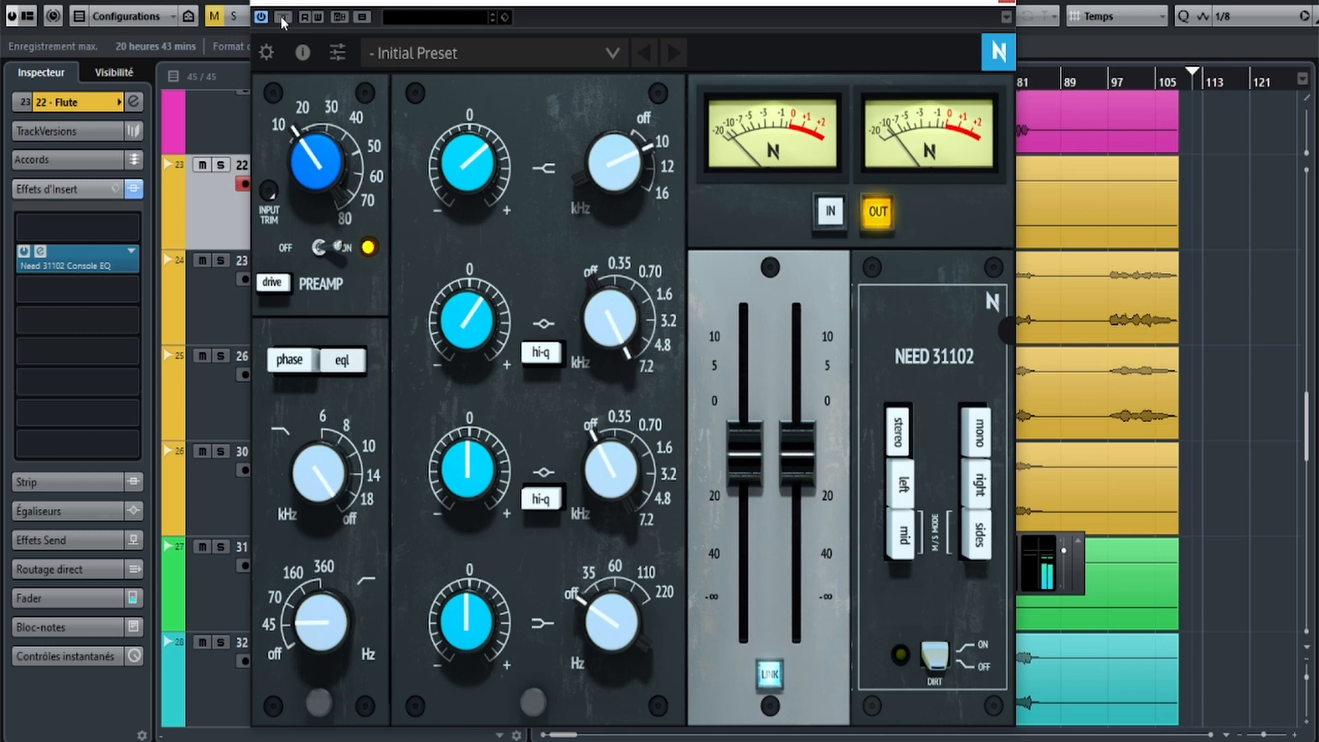
click(281, 16)
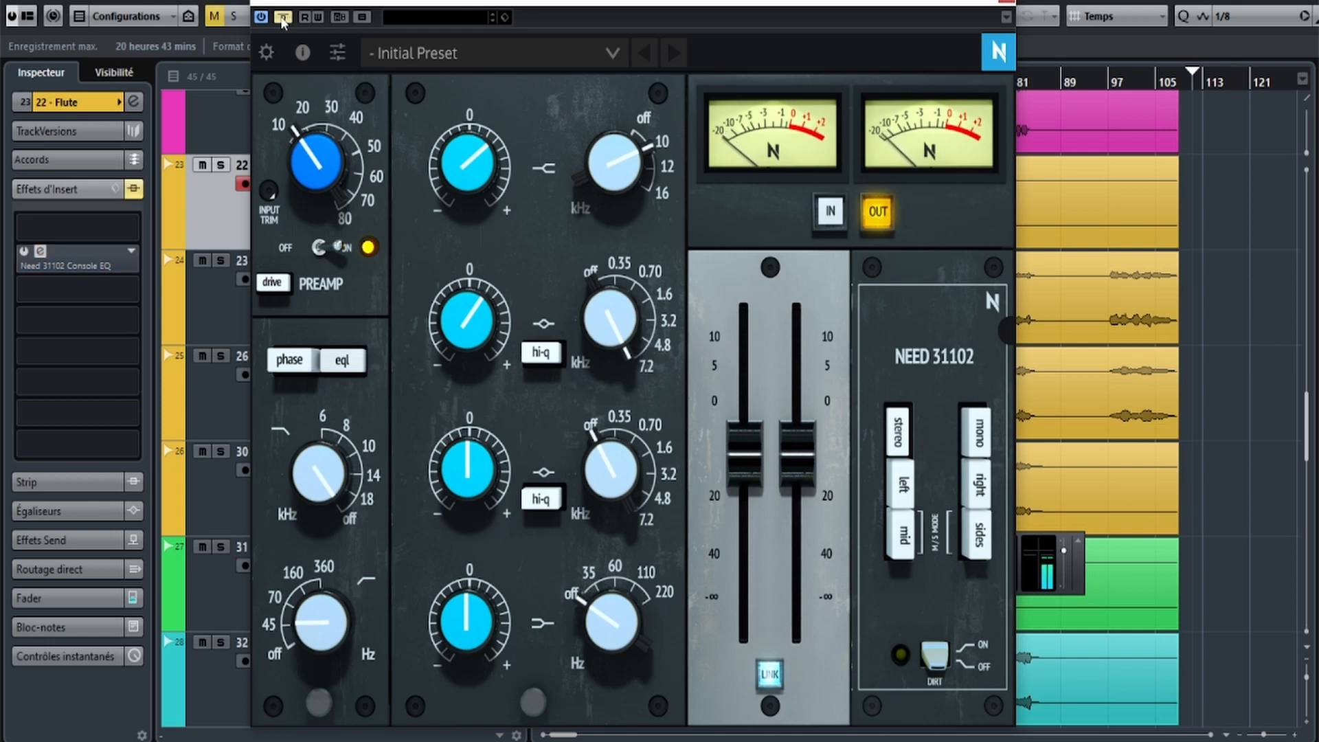
click(281, 18)
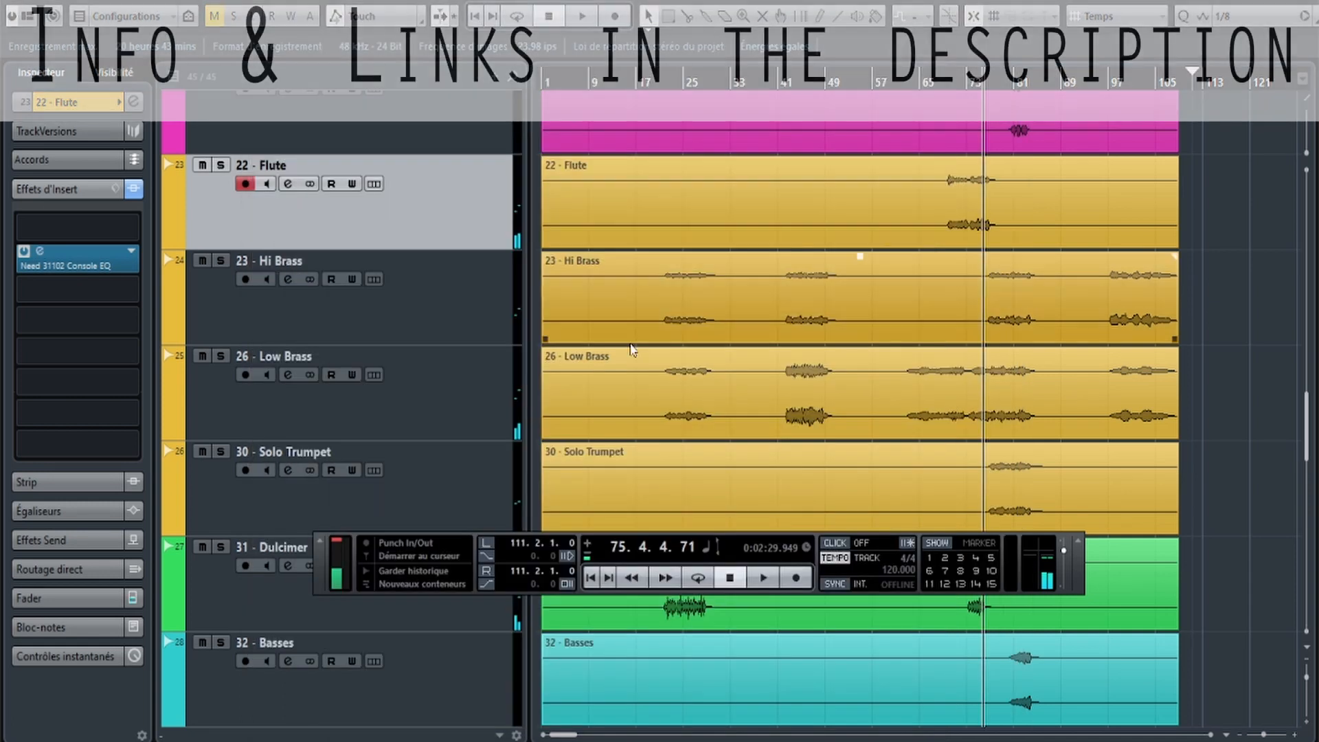
- Select the 31 - Dulcimer track and place the playback cursor at the start of its first passage, at bar 21
click(499, 294)
key(Down)
key(Down)
key(Down)
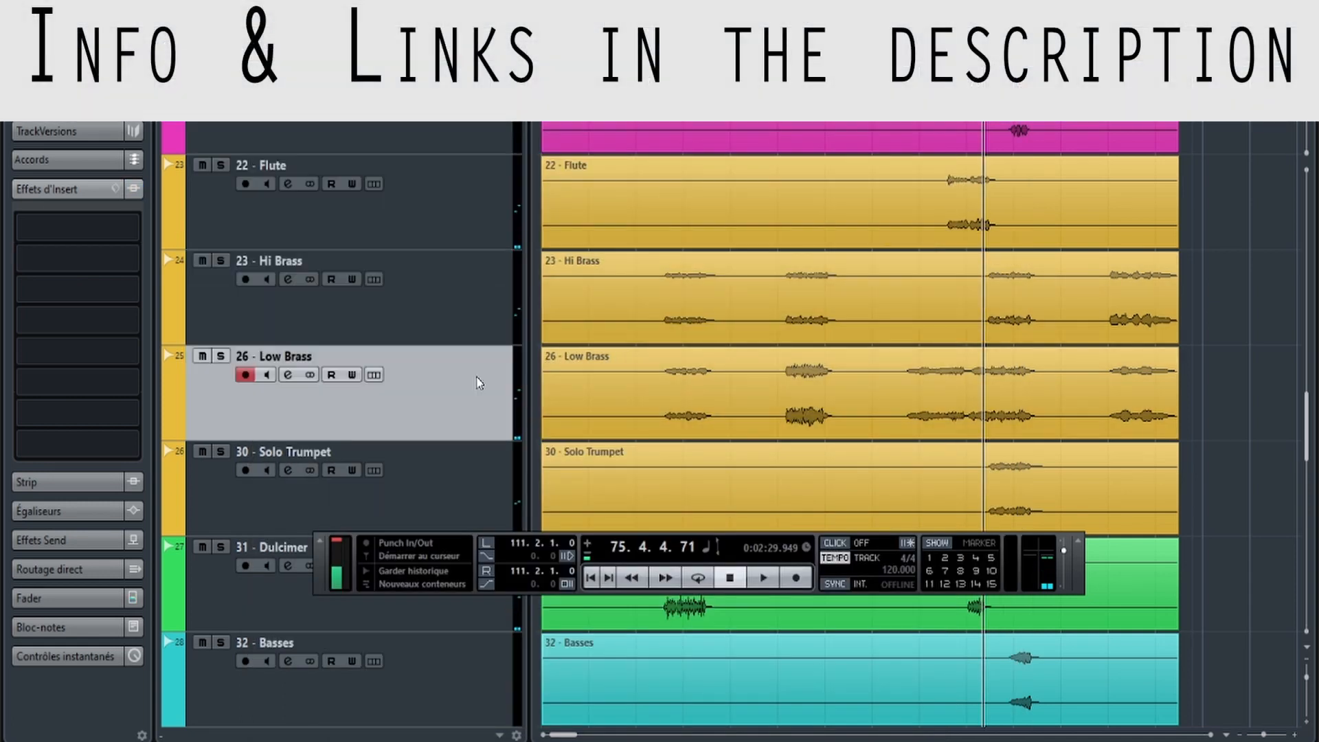
scroll(478, 364, down, 3)
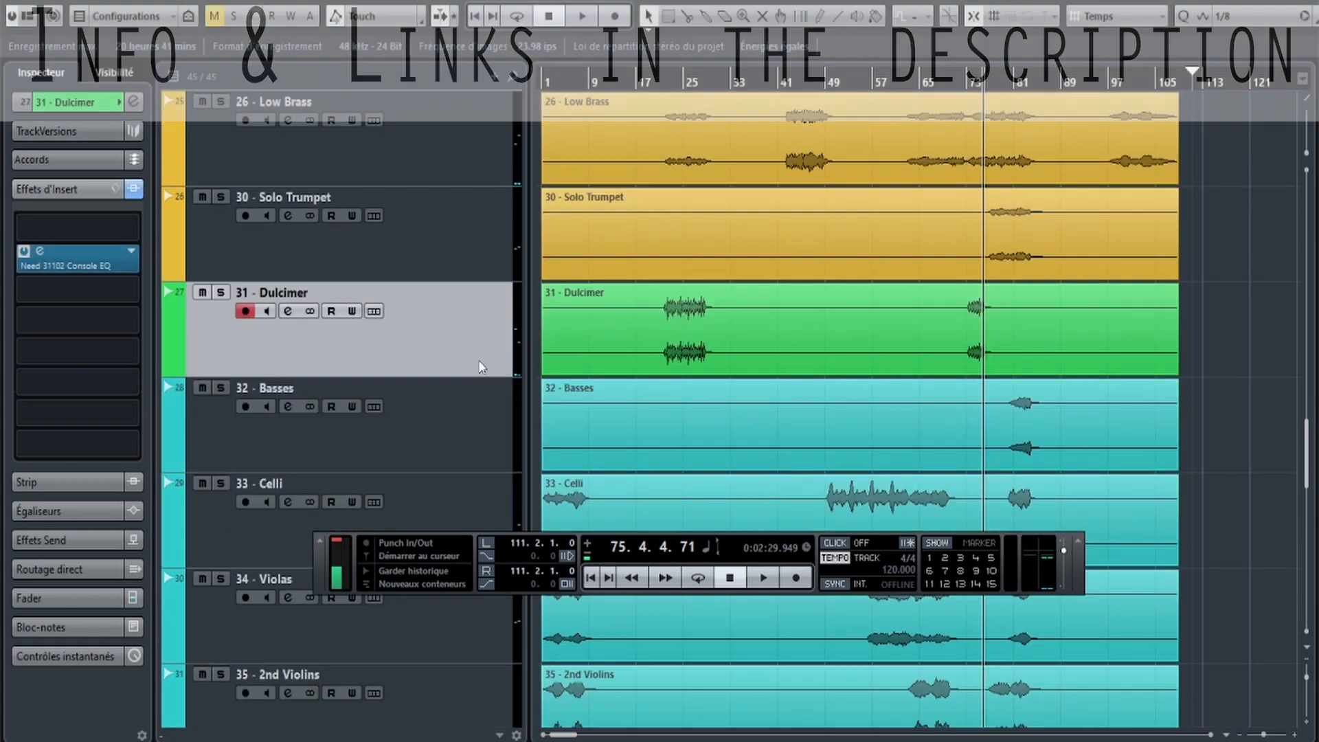
click(915, 171)
click(664, 86)
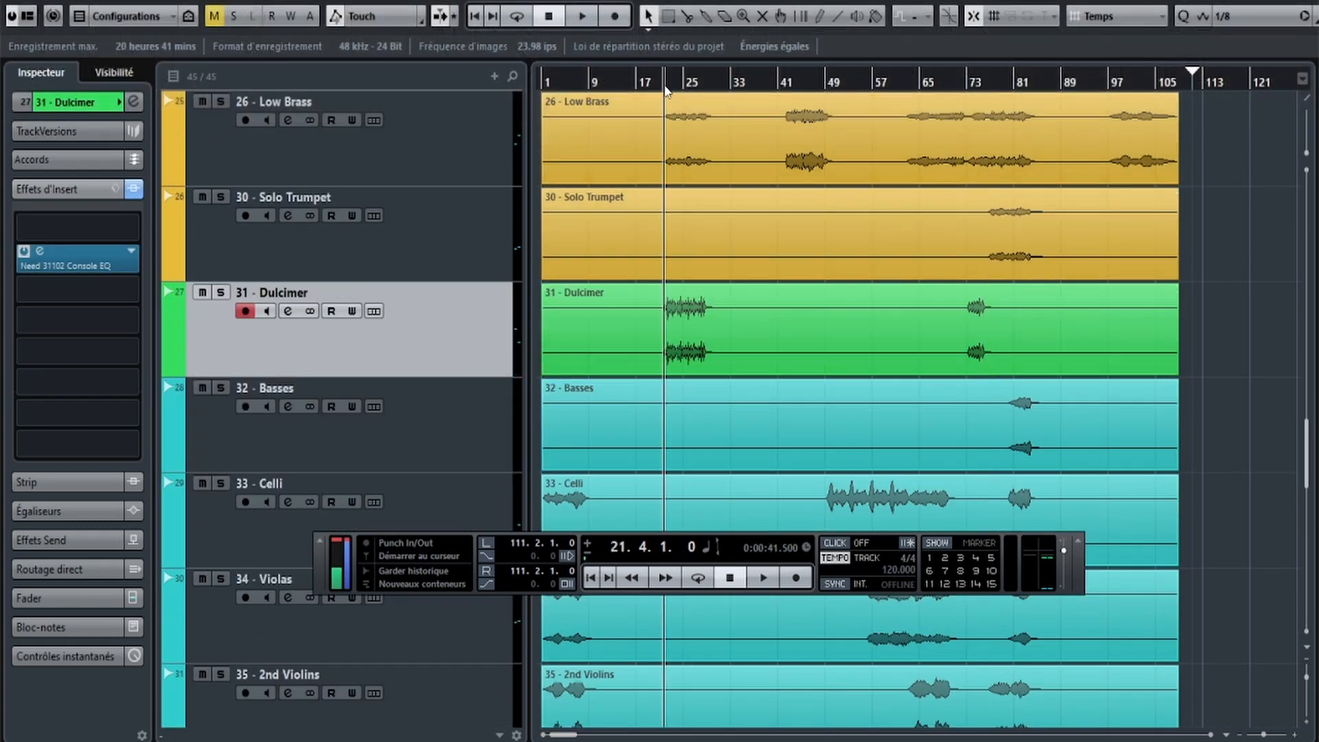
- Open the dulcimer's Need 31102 Console EQ, bypass it and solo the track
click(32, 255)
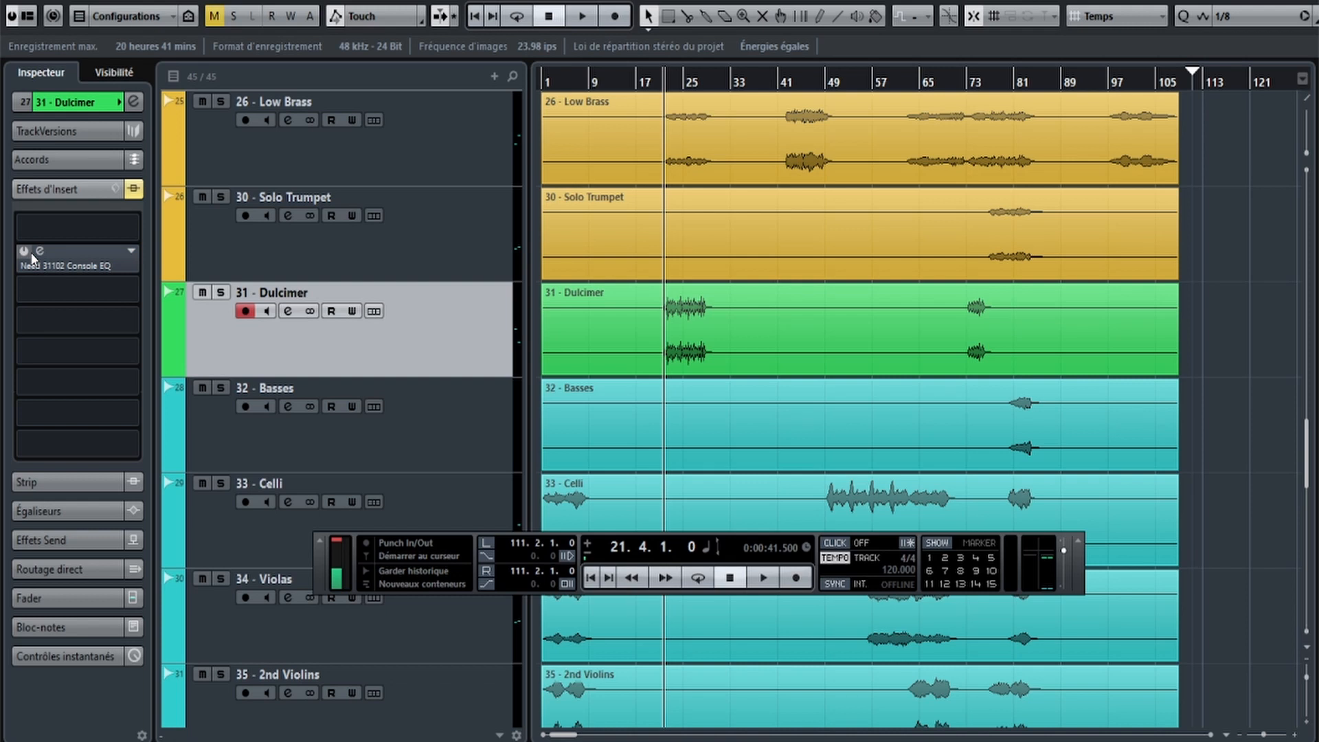
click(32, 256)
click(41, 251)
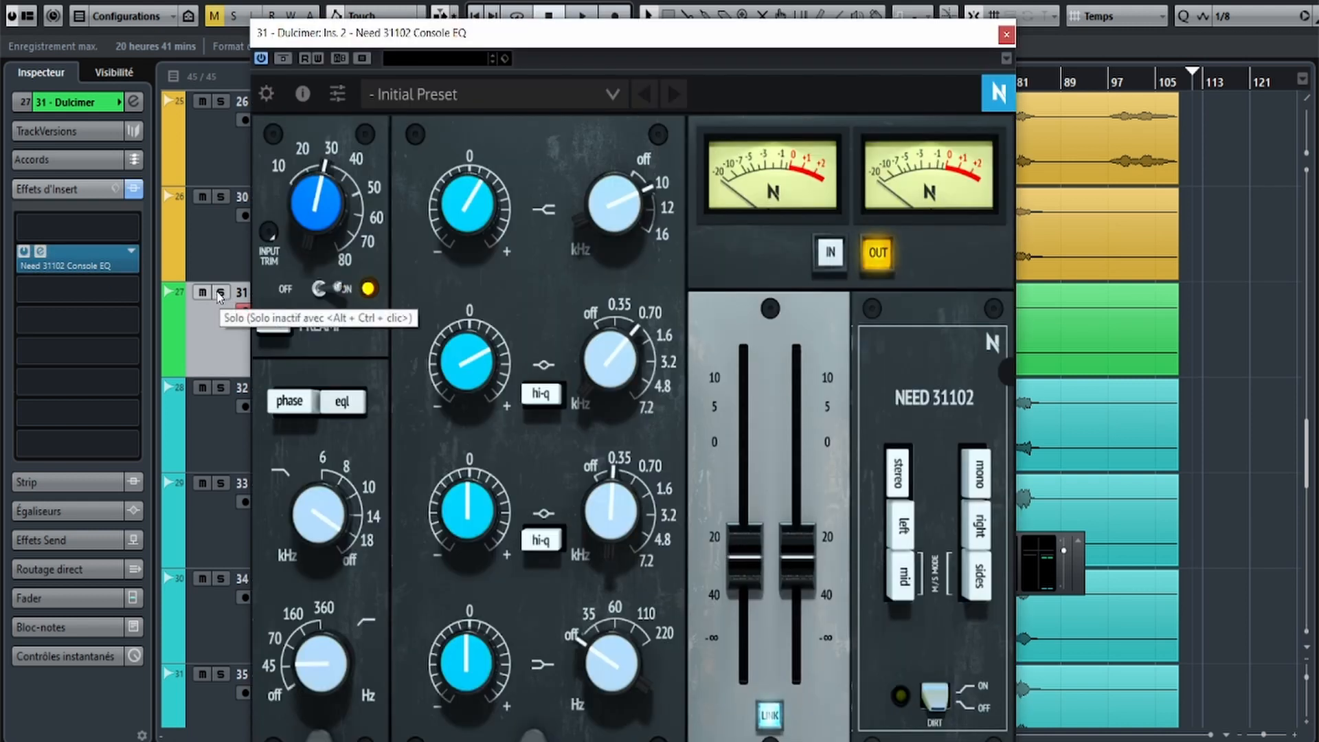
click(287, 58)
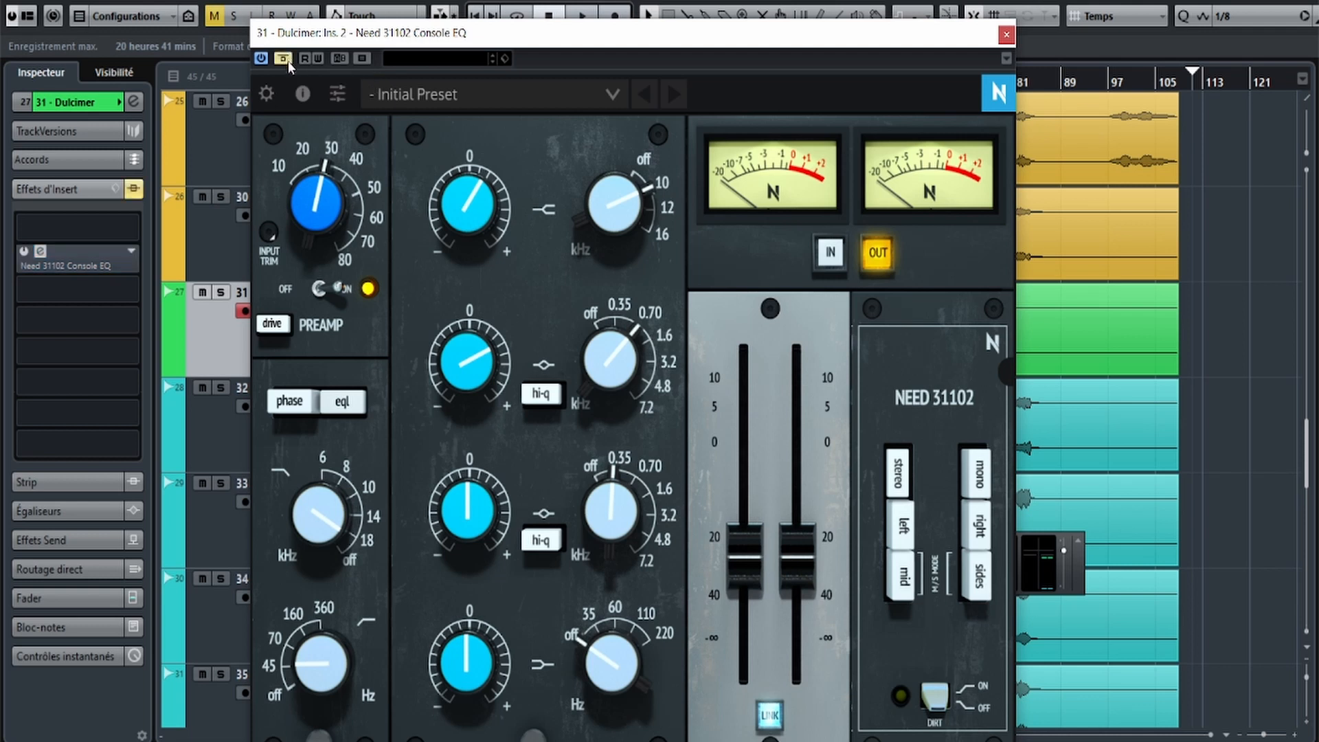
click(221, 292)
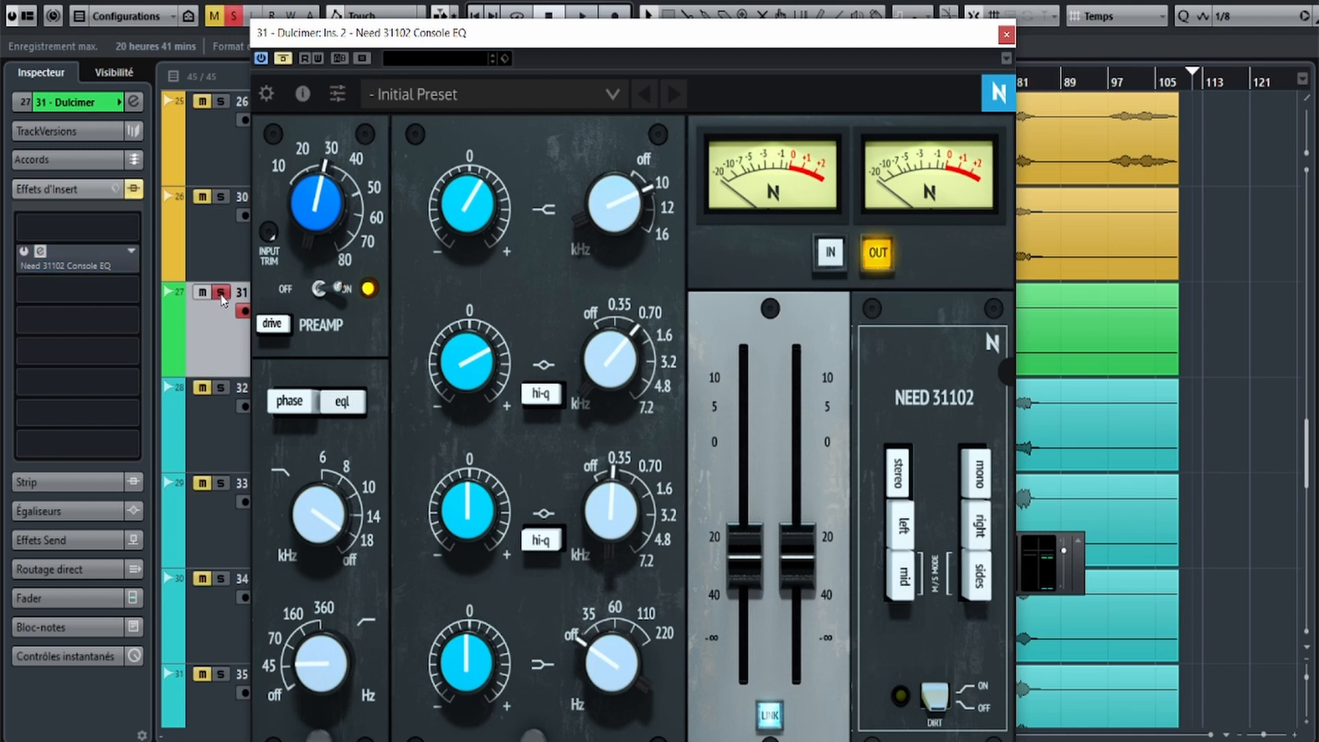
- Play the soloed dulcimer with its EQ bypassed and active, closing the EQ and unsoloing the track when playback is stopped
key(space)
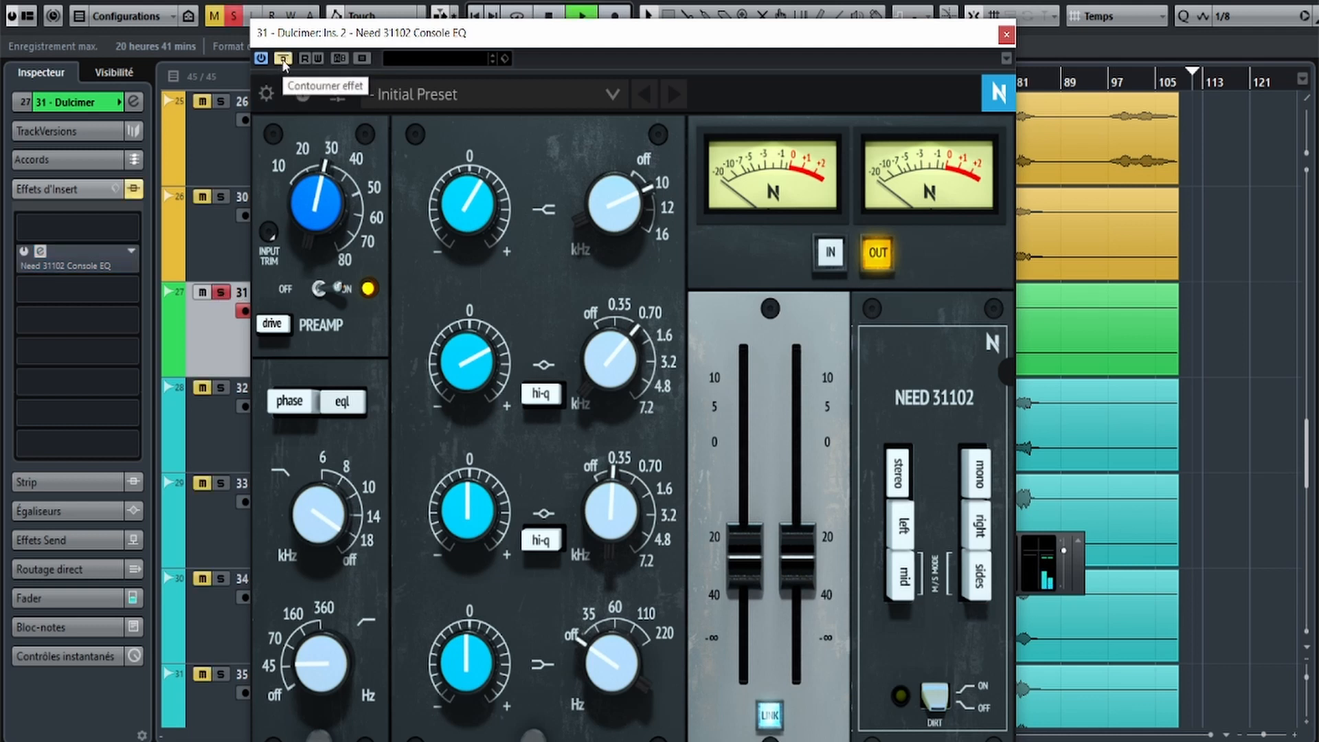
click(284, 59)
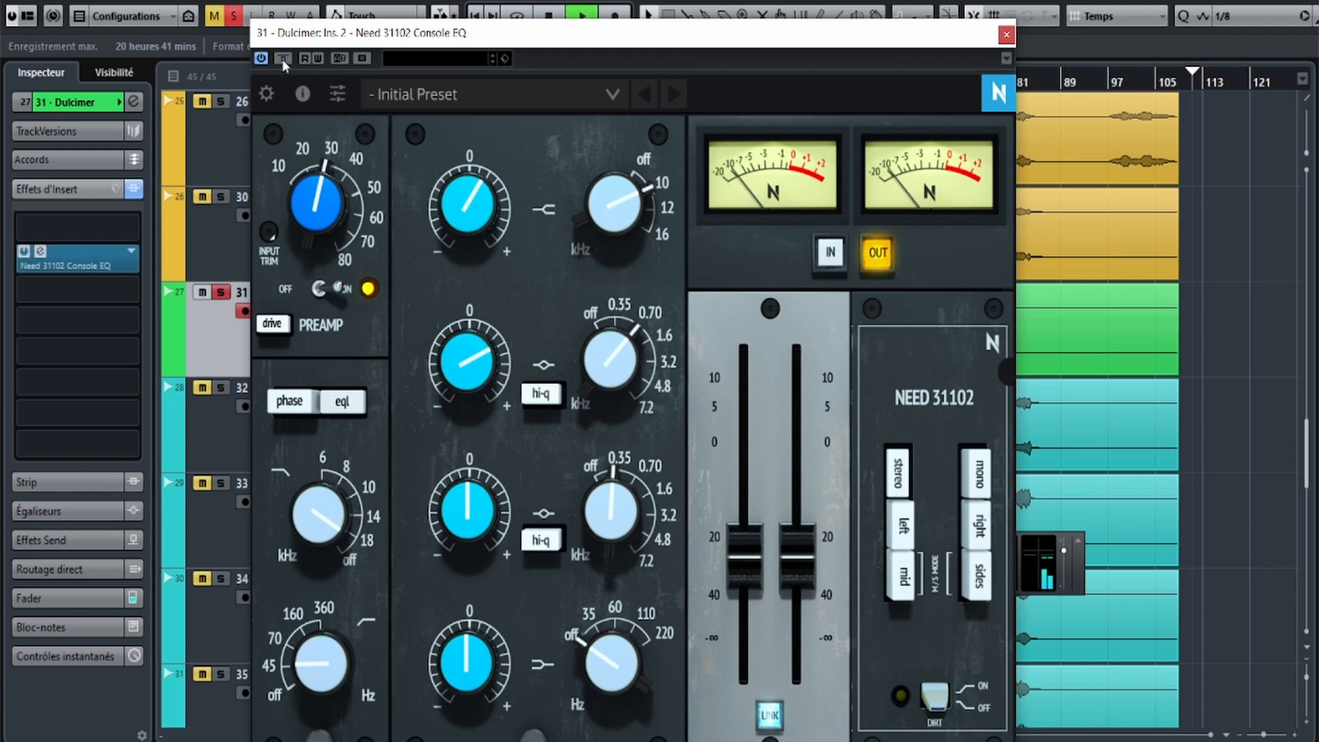
click(283, 59)
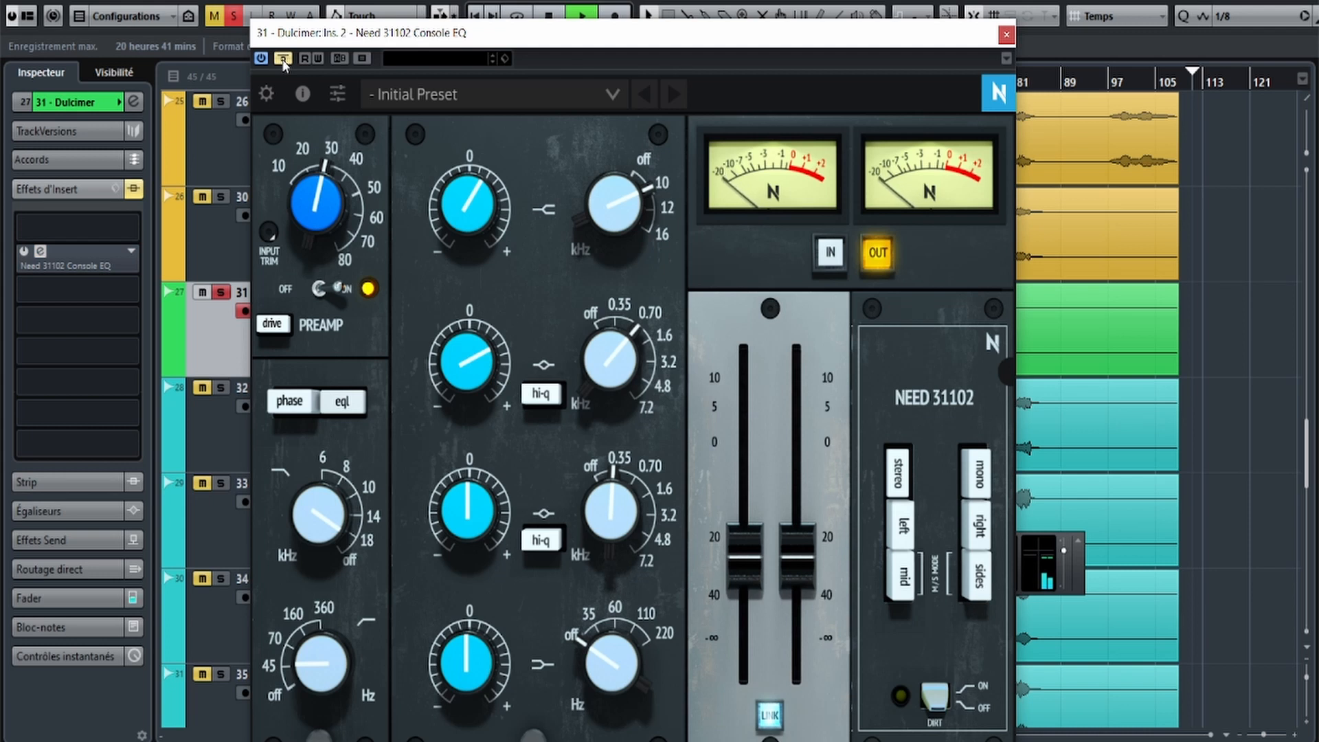
click(283, 59)
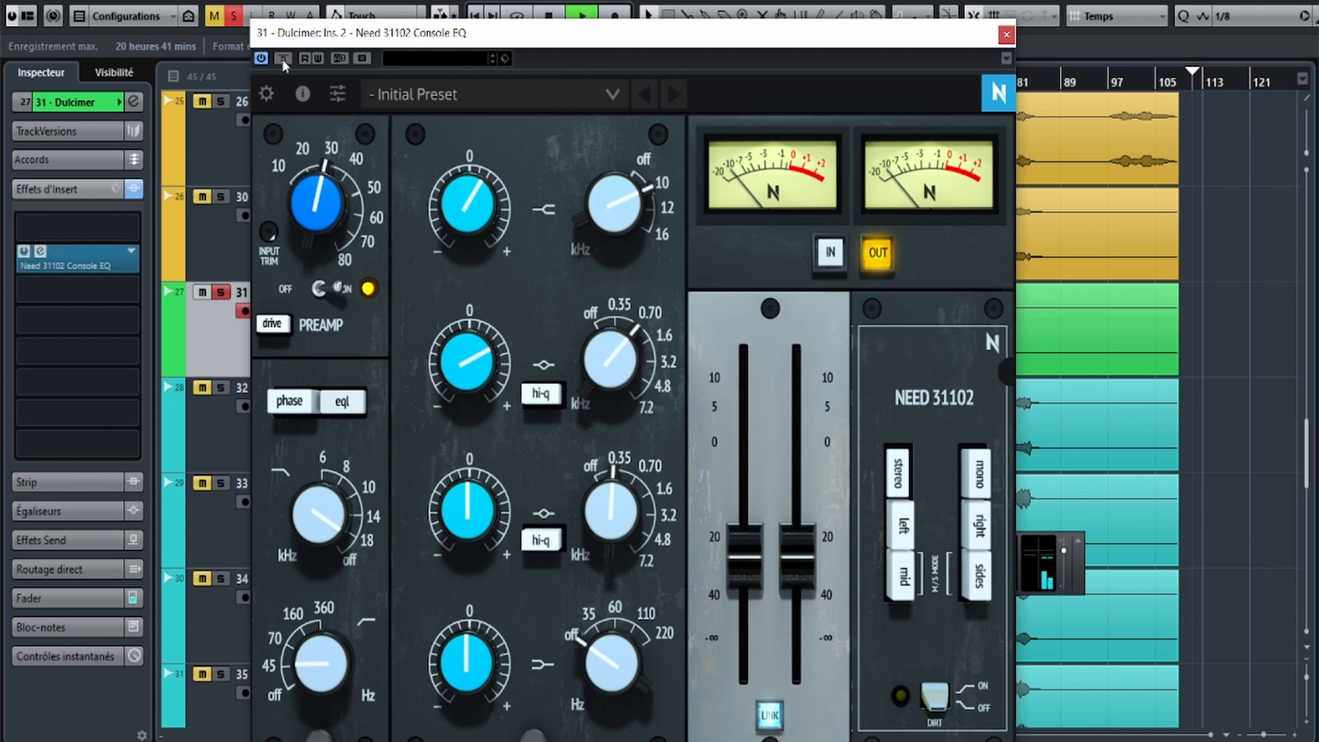
key(space)
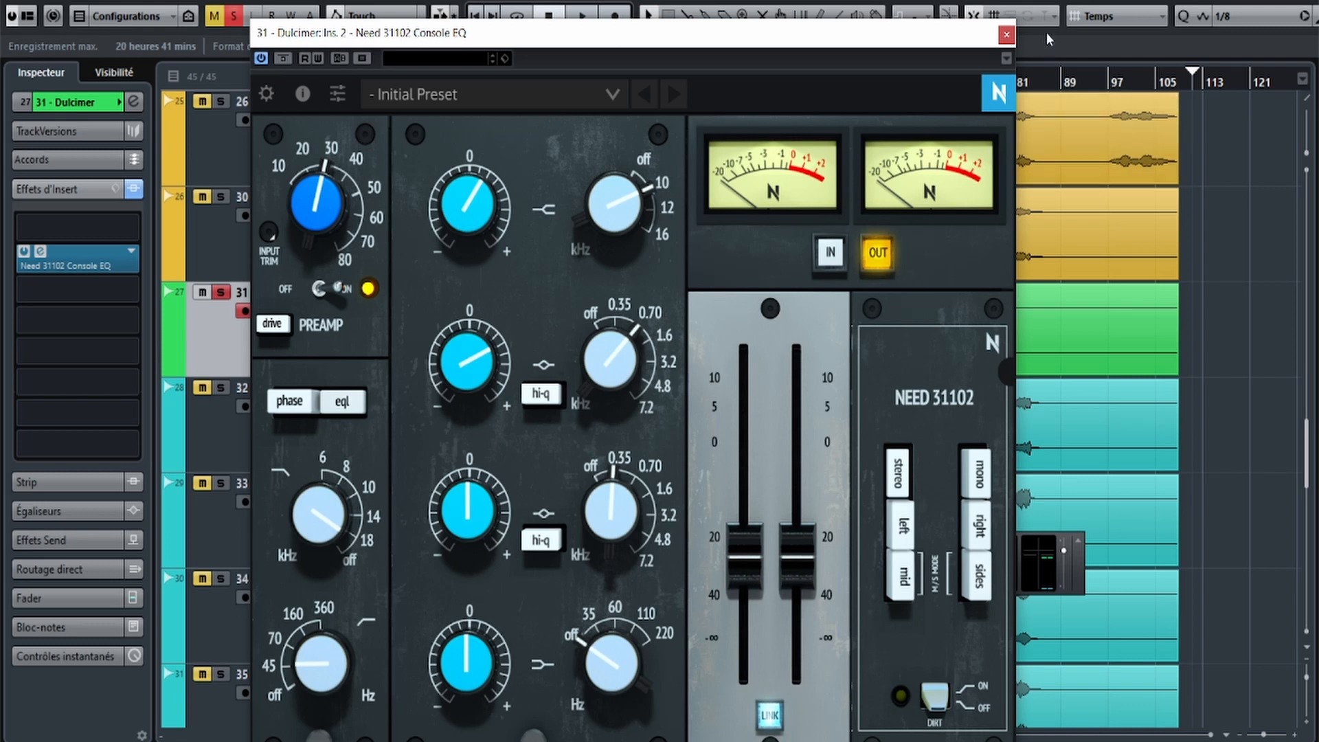
click(1006, 34)
click(221, 293)
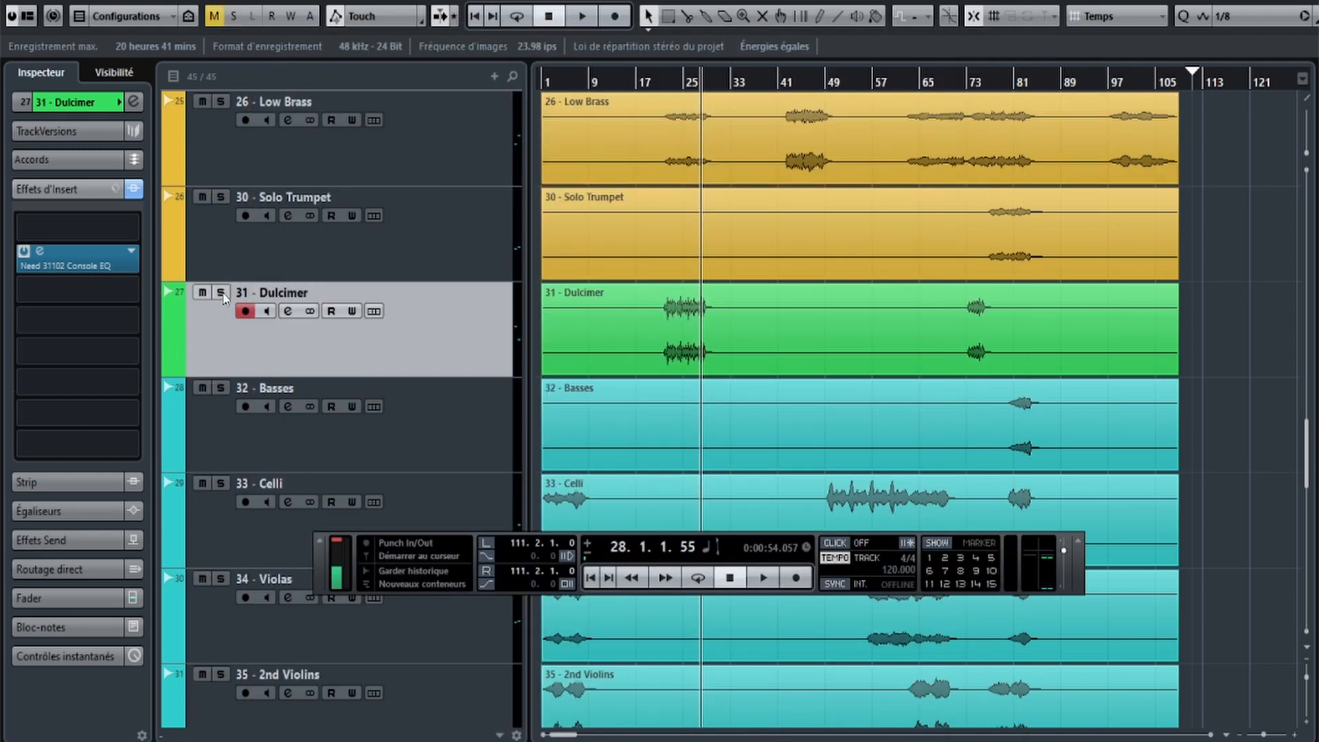
- Select the Drums group track below the string tracks to display its inserts
click(616, 341)
scroll(756, 275, down, 2)
click(869, 125)
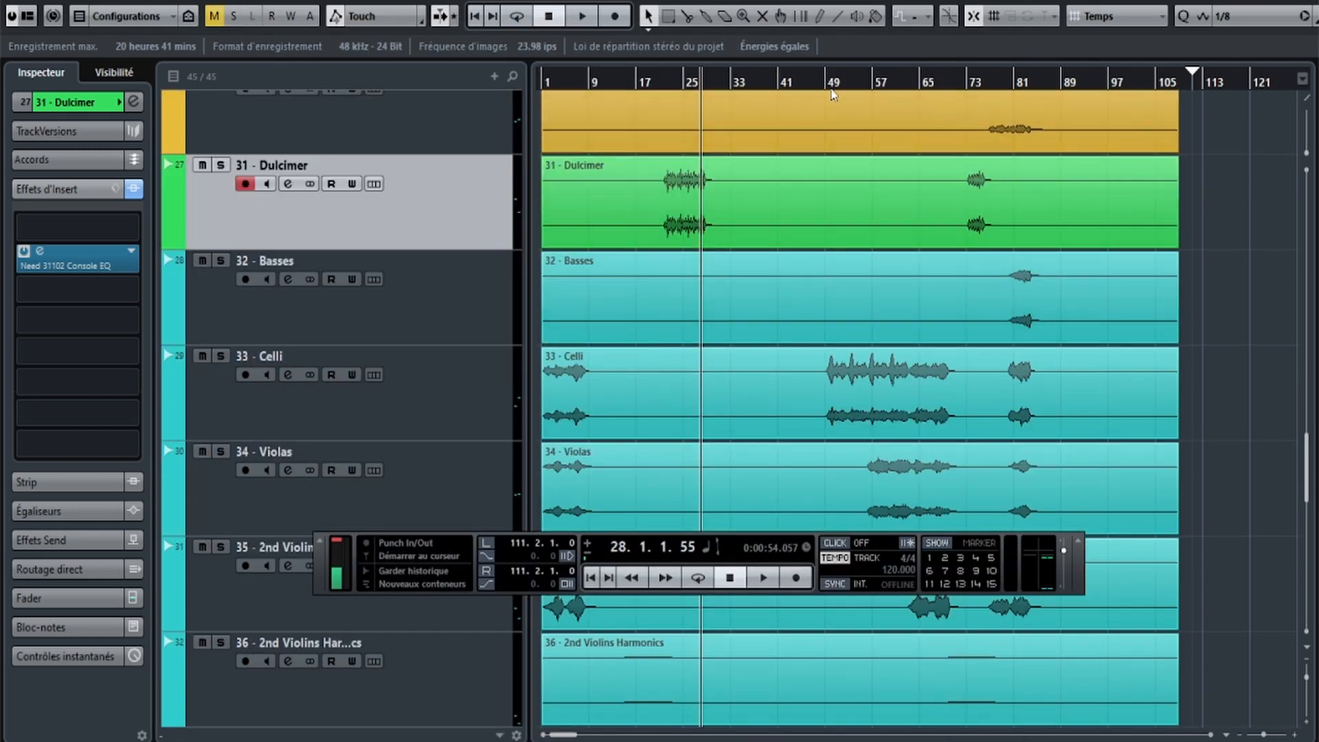
key(Down)
key(Down)
key(Down)
key(Down)
key(Down)
key(Down)
key(Down)
key(Down)
key(Down)
key(Down)
key(Down)
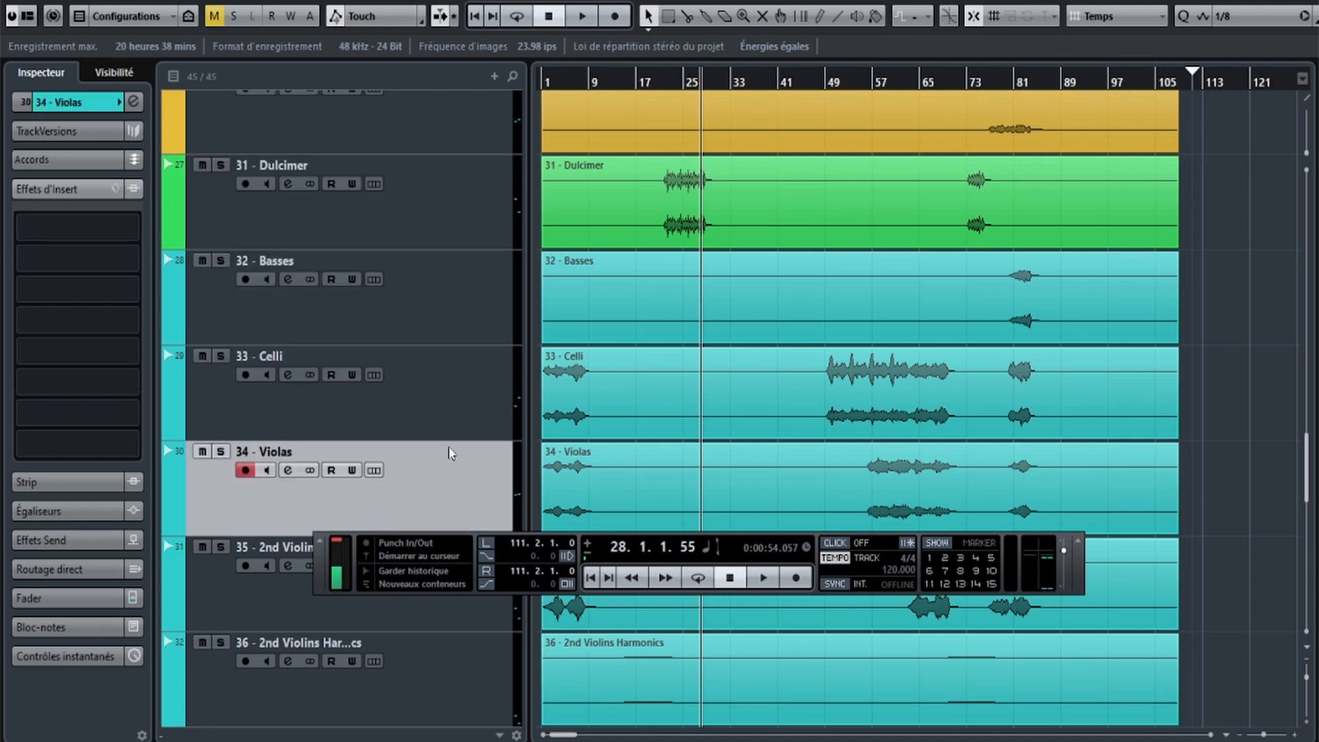
scroll(462, 317, down, 4)
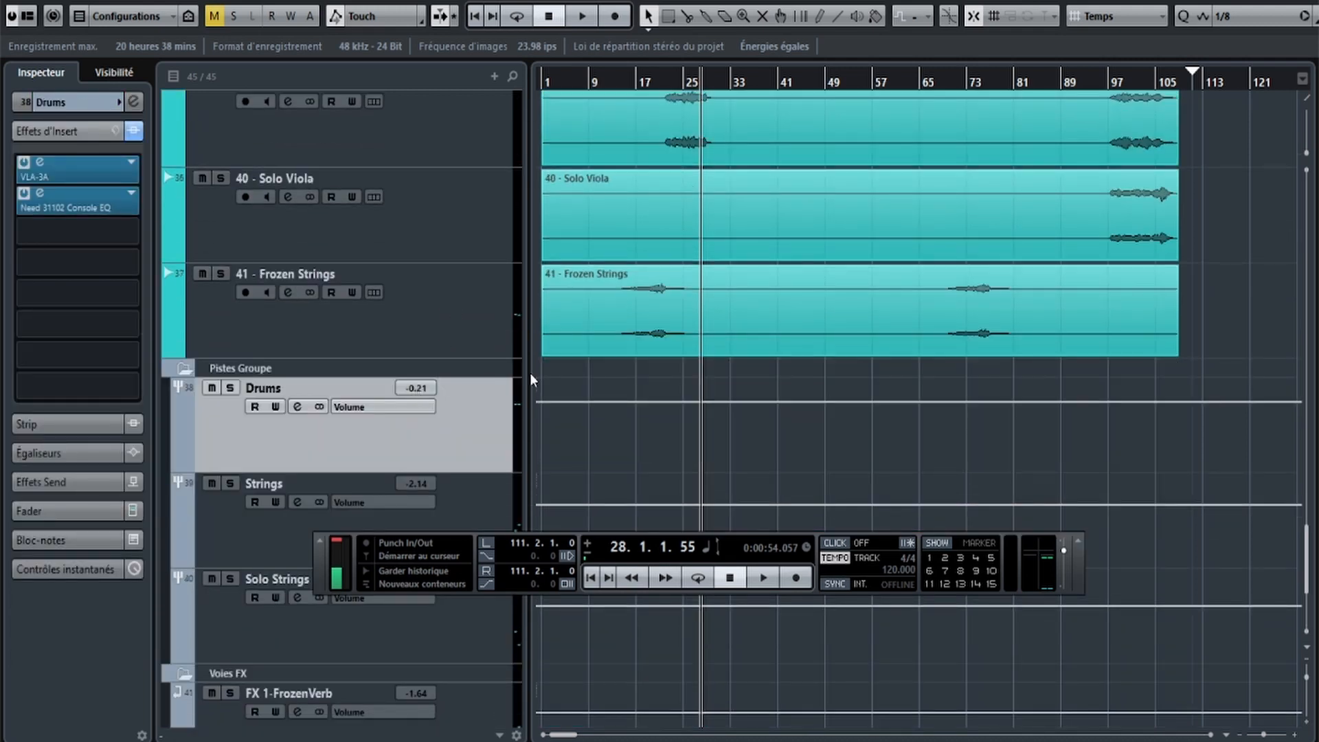
- Place the playback cursor at bar 6, solo the Drums group and open its Need 31102 Console EQ
click(559, 119)
key(space)
key(s)
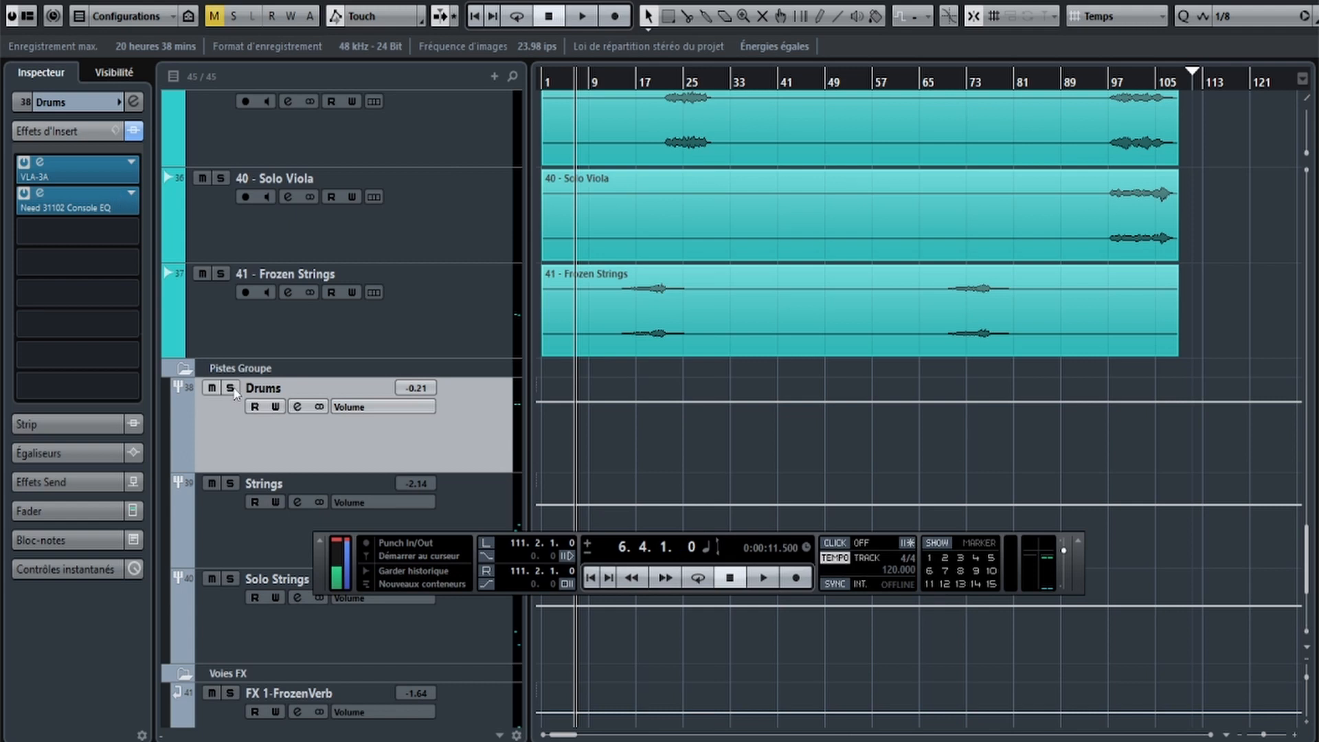
click(40, 194)
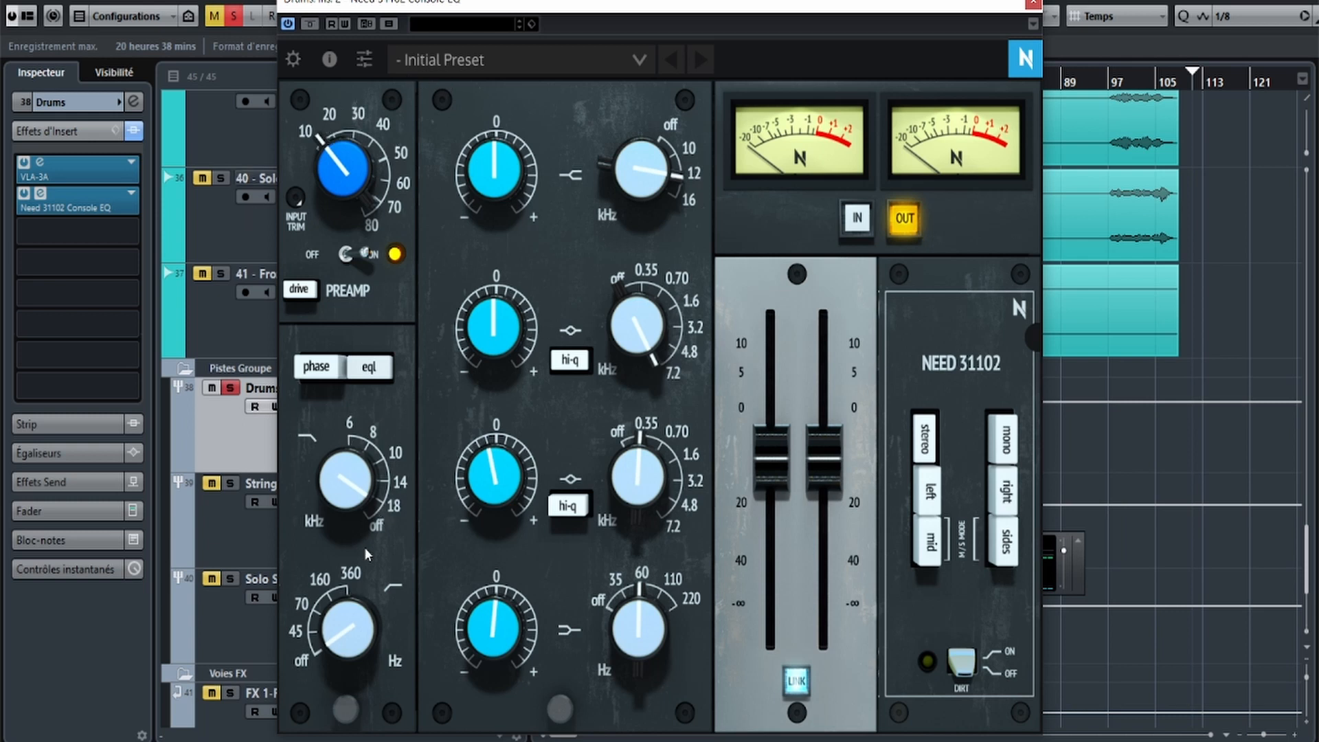
- Bypass the Drums group's Need 31102 Console EQ, close its window and move playback to about bar 42
click(311, 24)
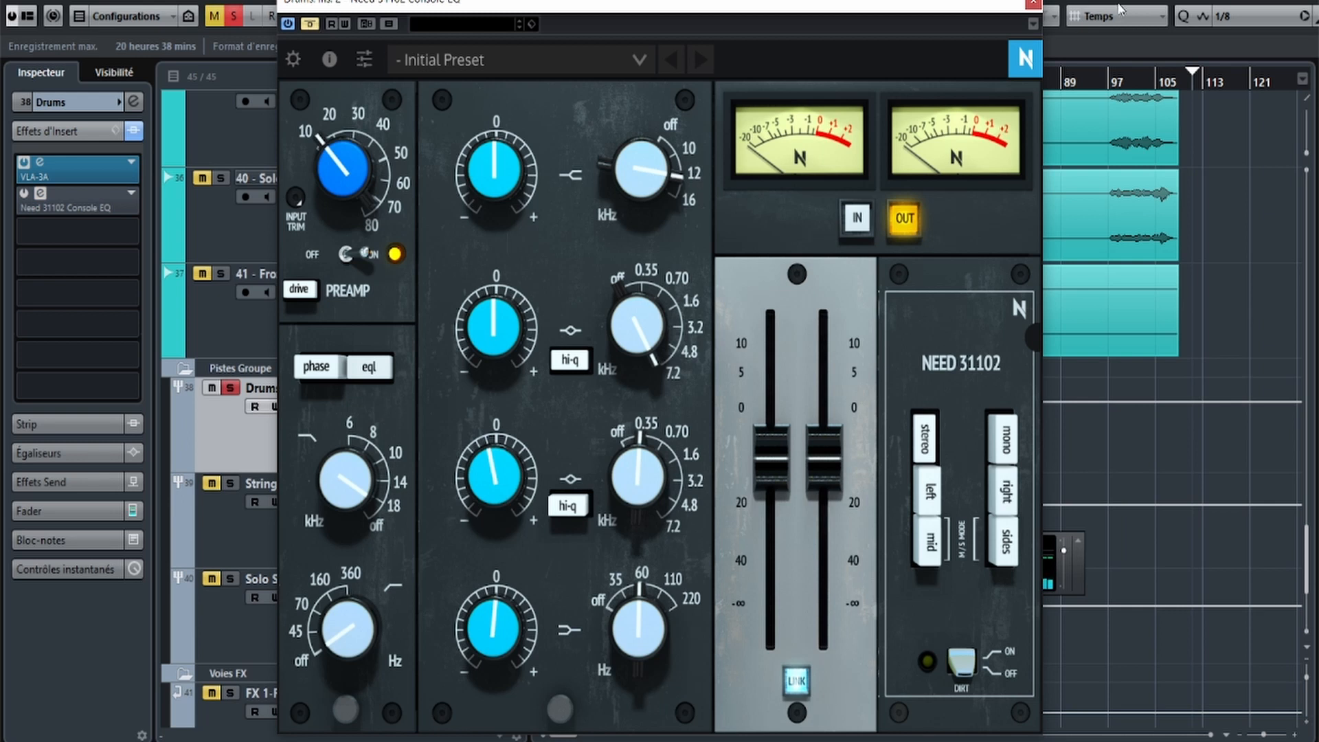
click(1032, 3)
scroll(703, 165, up, 20)
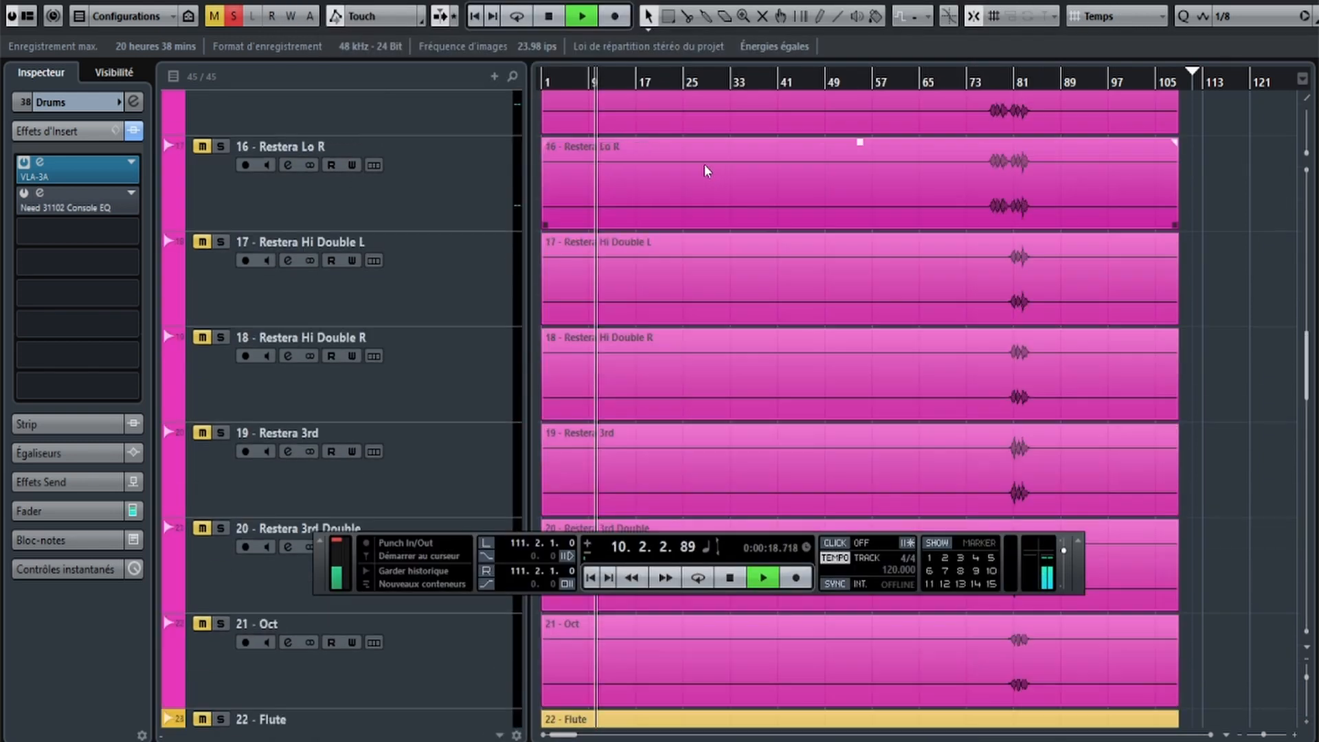
scroll(703, 164, up, 5)
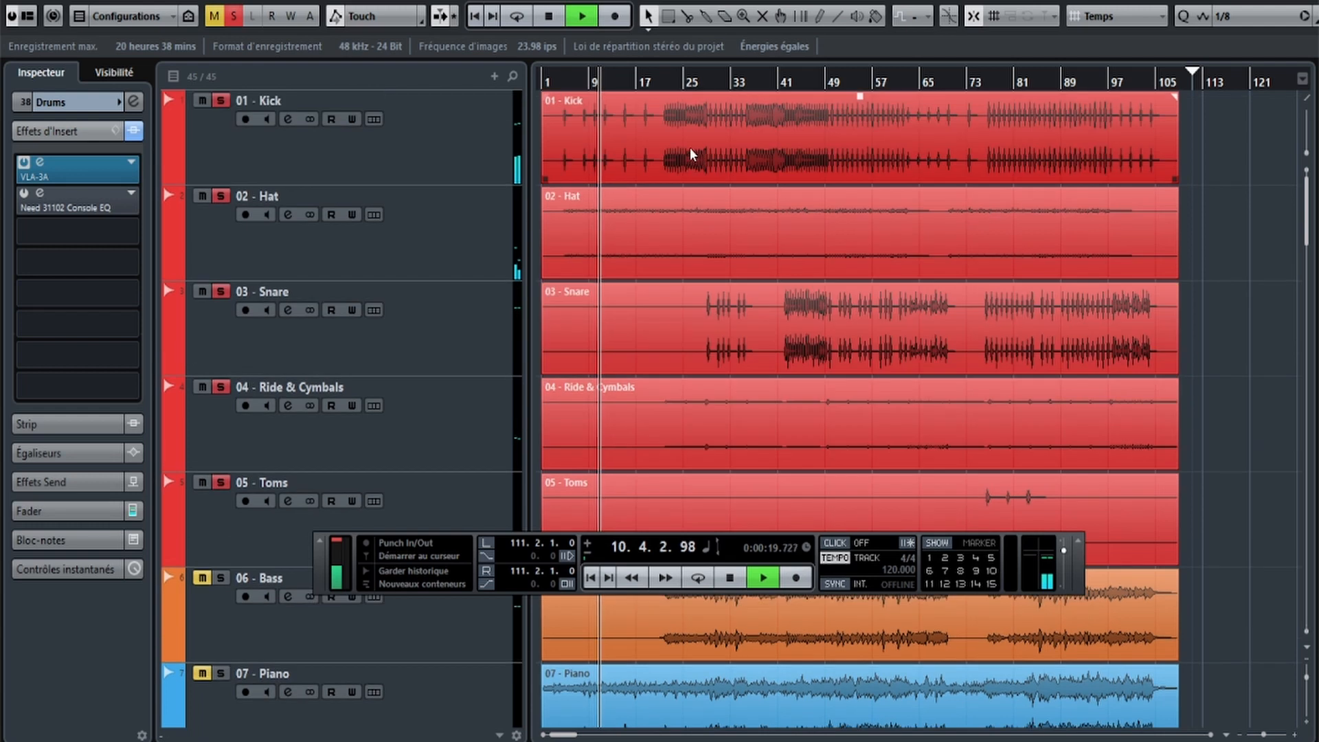
click(698, 81)
click(722, 82)
click(787, 82)
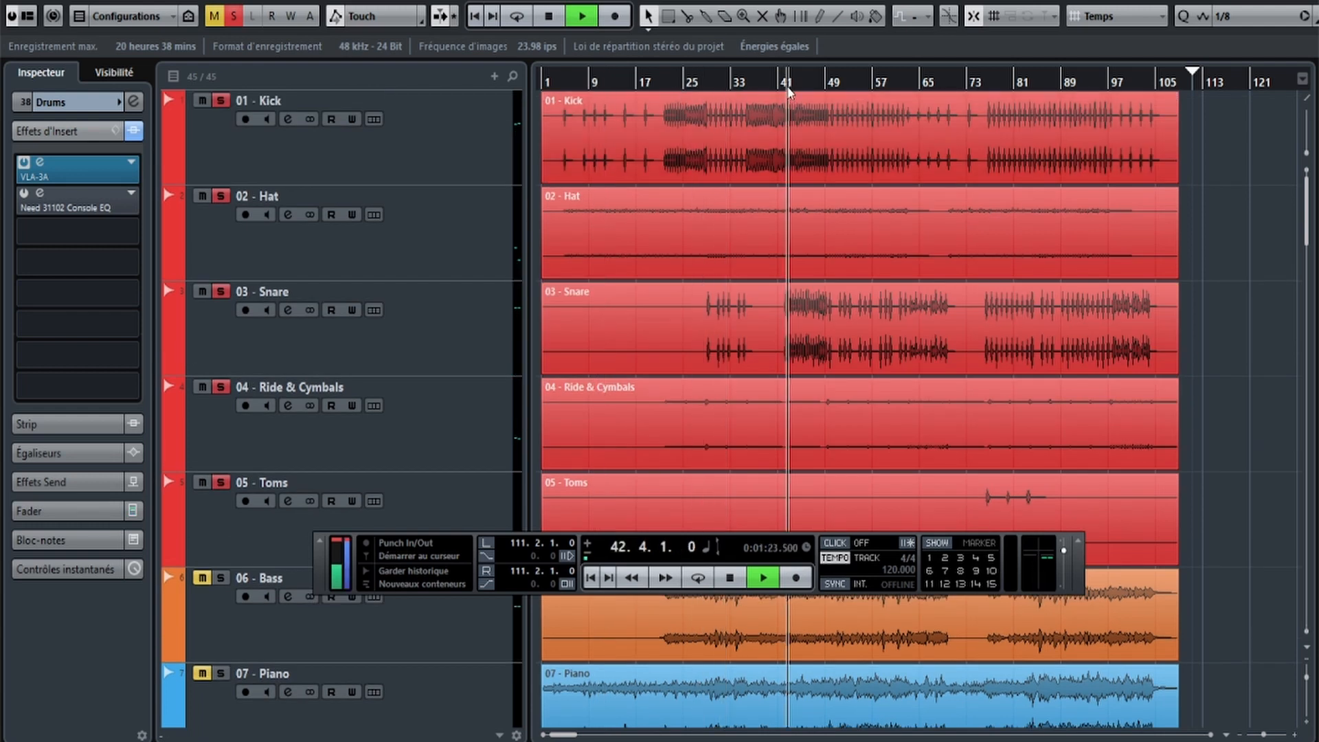
- Reopen the Drums group's Need 31102 Console EQ and compare the soloed drums with it active and bypassed, leaving it active
click(40, 193)
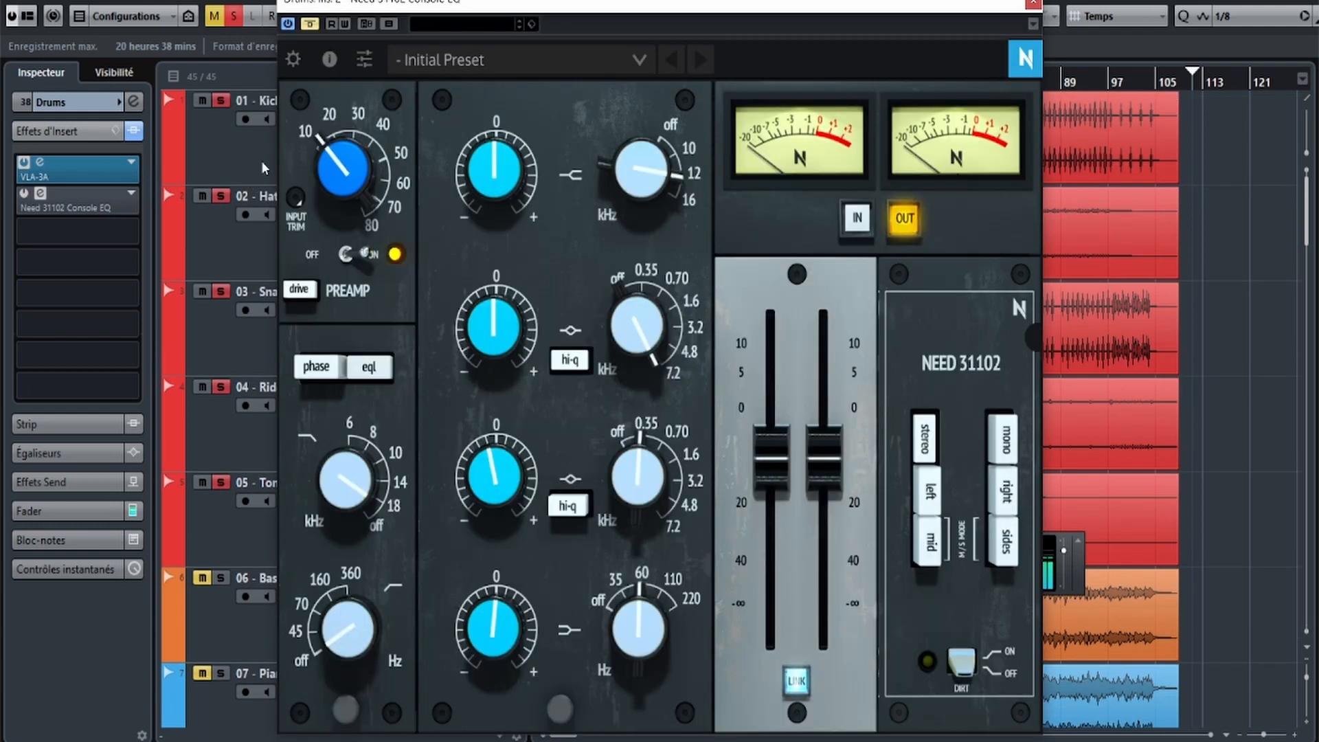
click(311, 24)
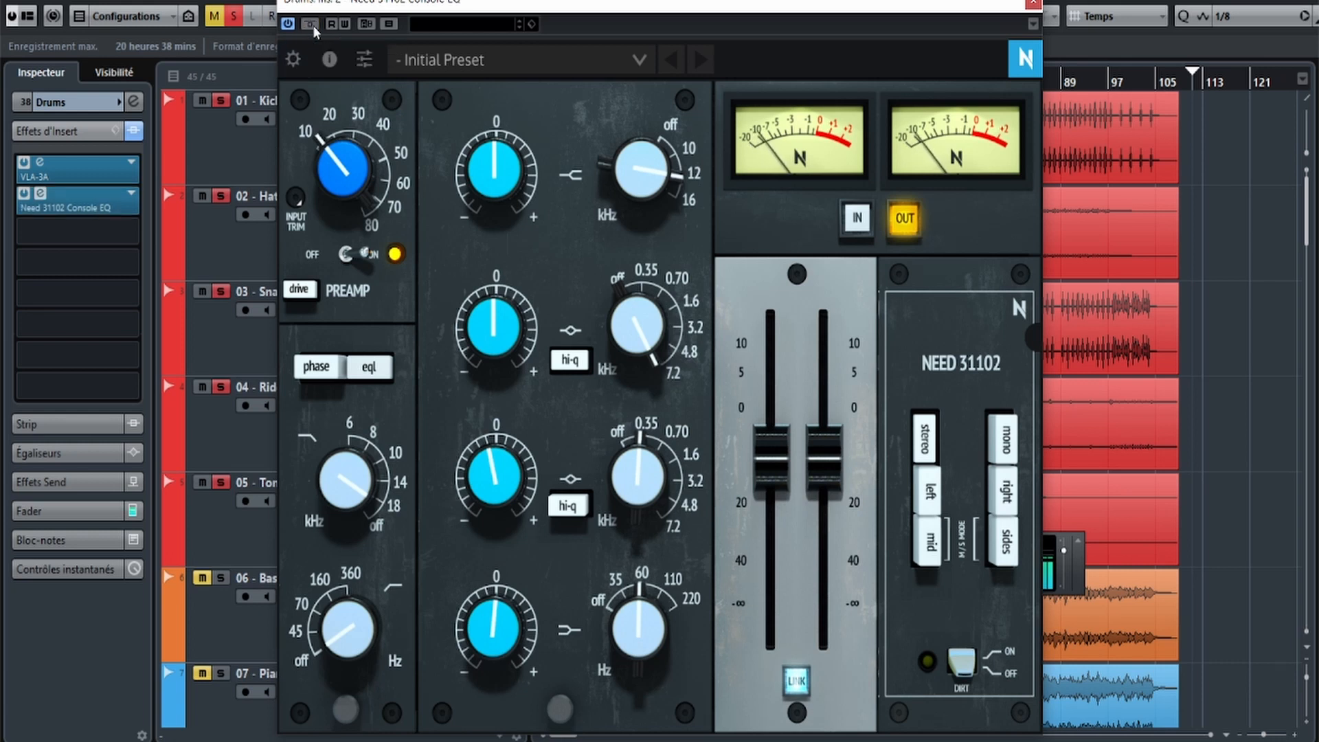
click(311, 25)
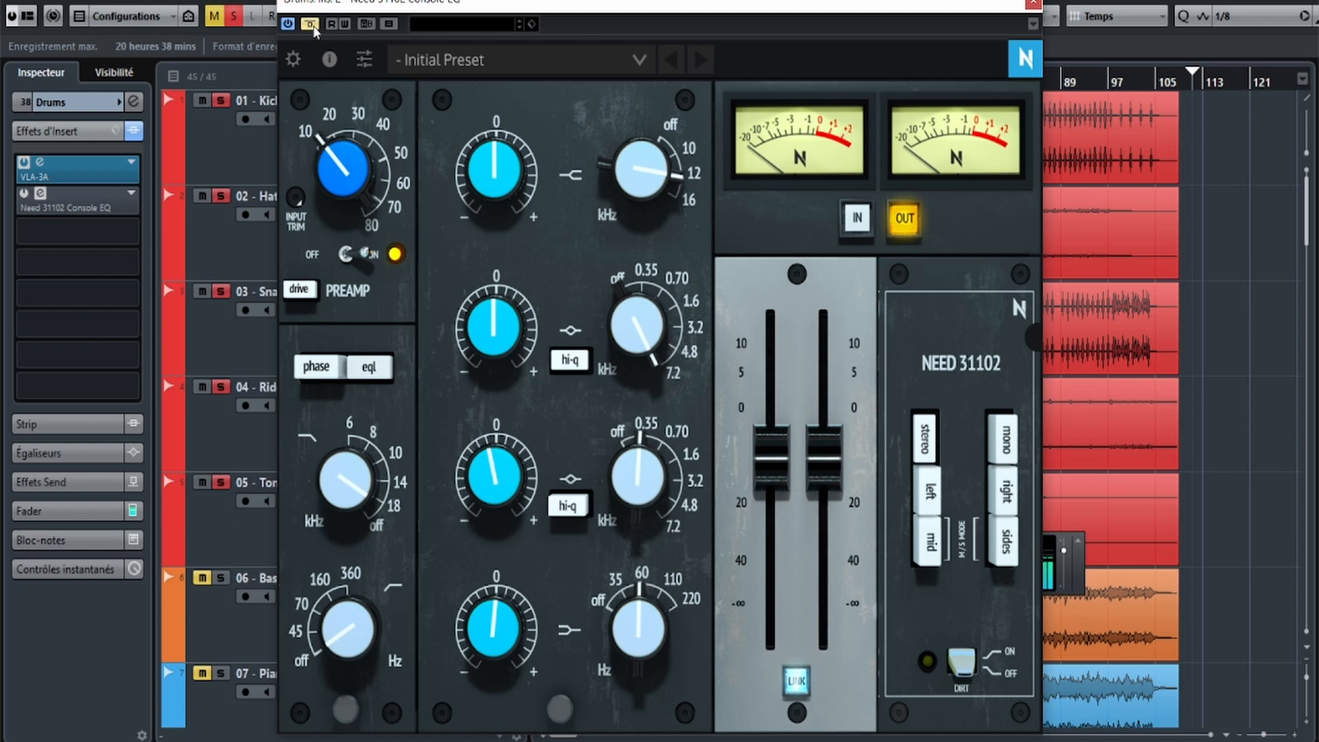
click(313, 26)
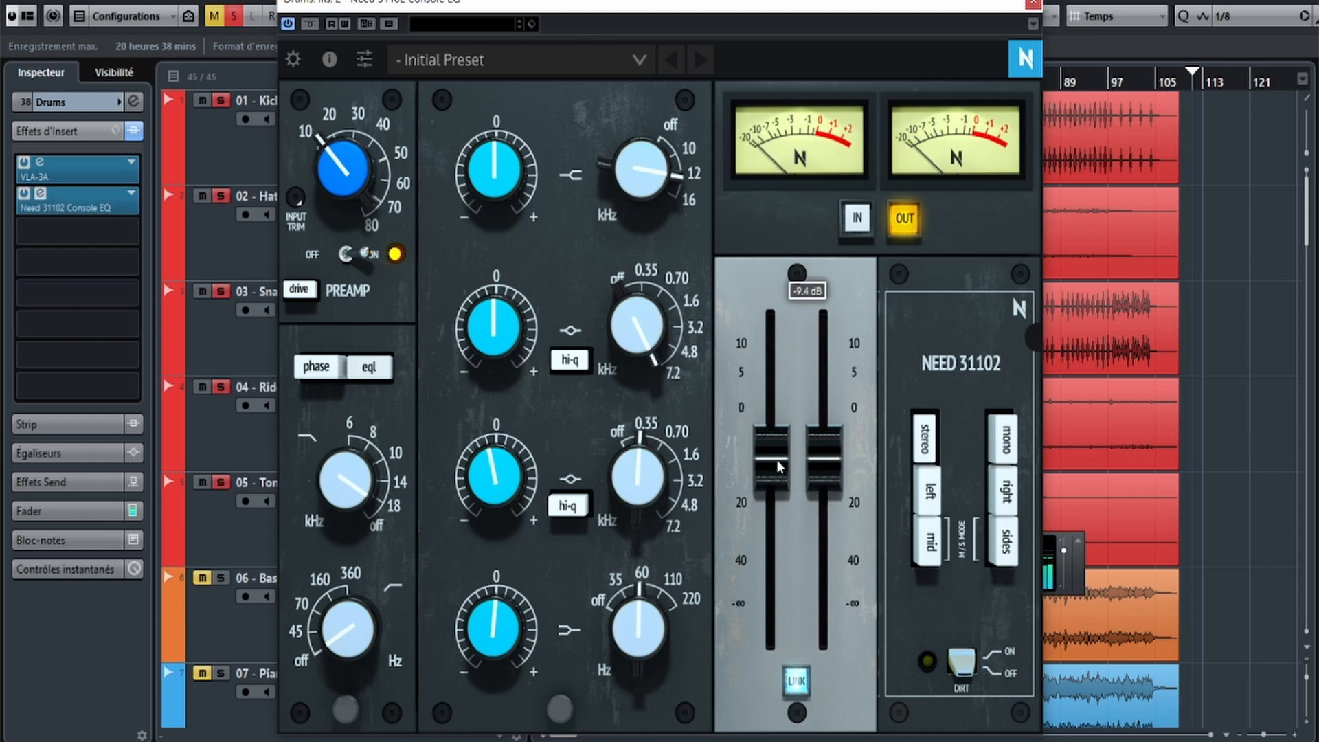
- Raise the Drums EQ's linked output faders to about -8.3 dB and compare the drums bypassed and active again
drag(777, 465, 777, 460)
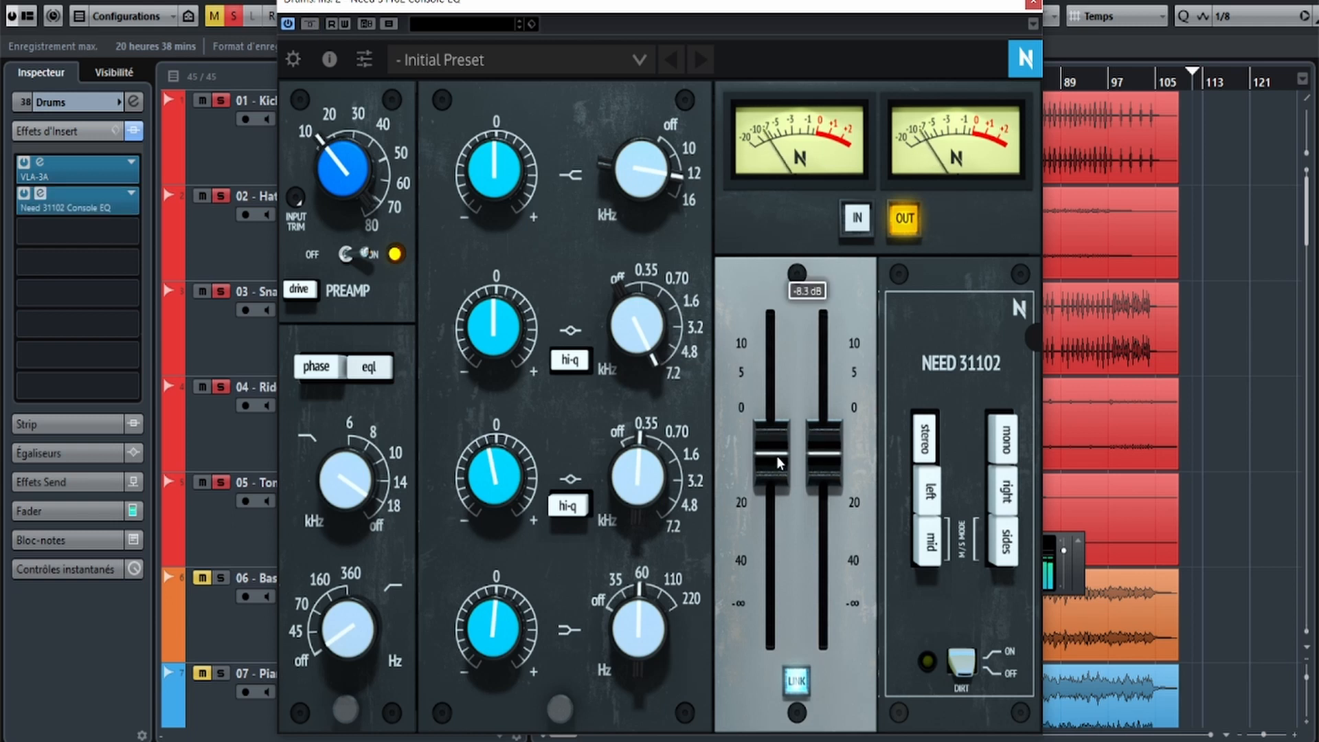
click(313, 26)
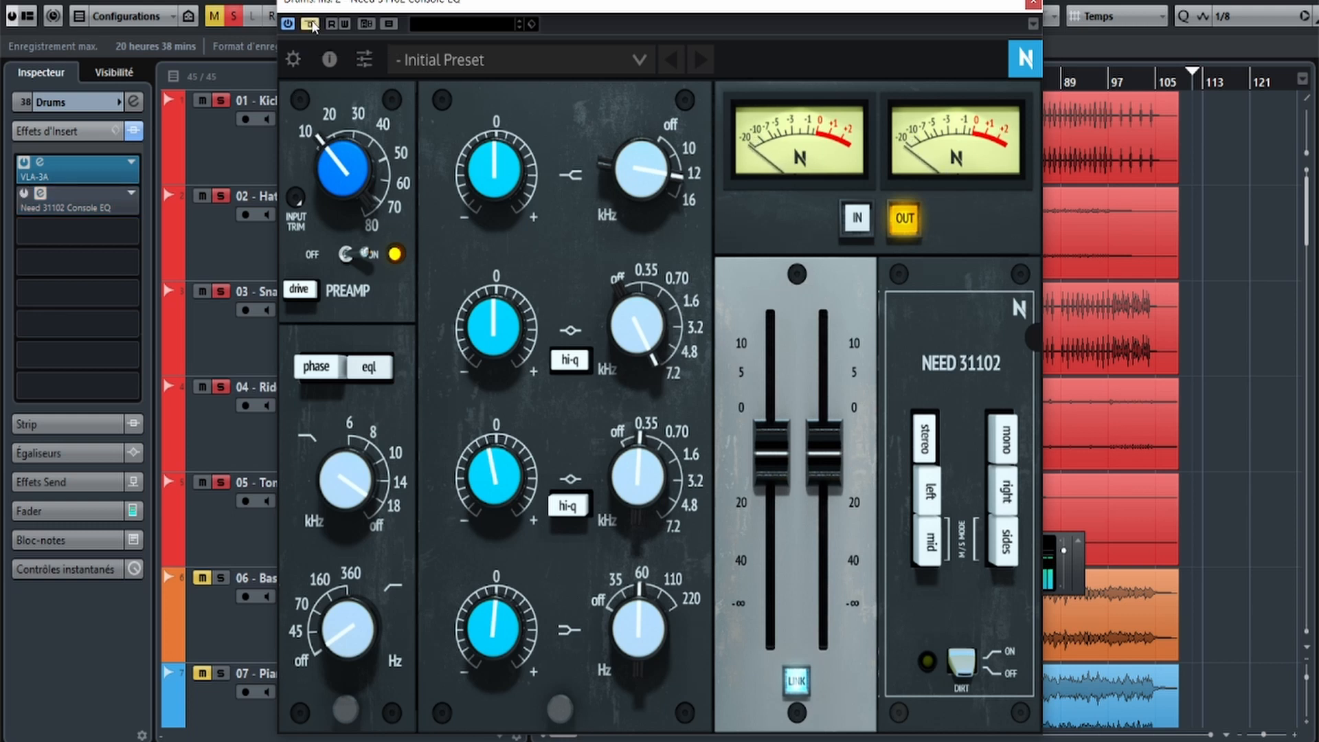
click(312, 26)
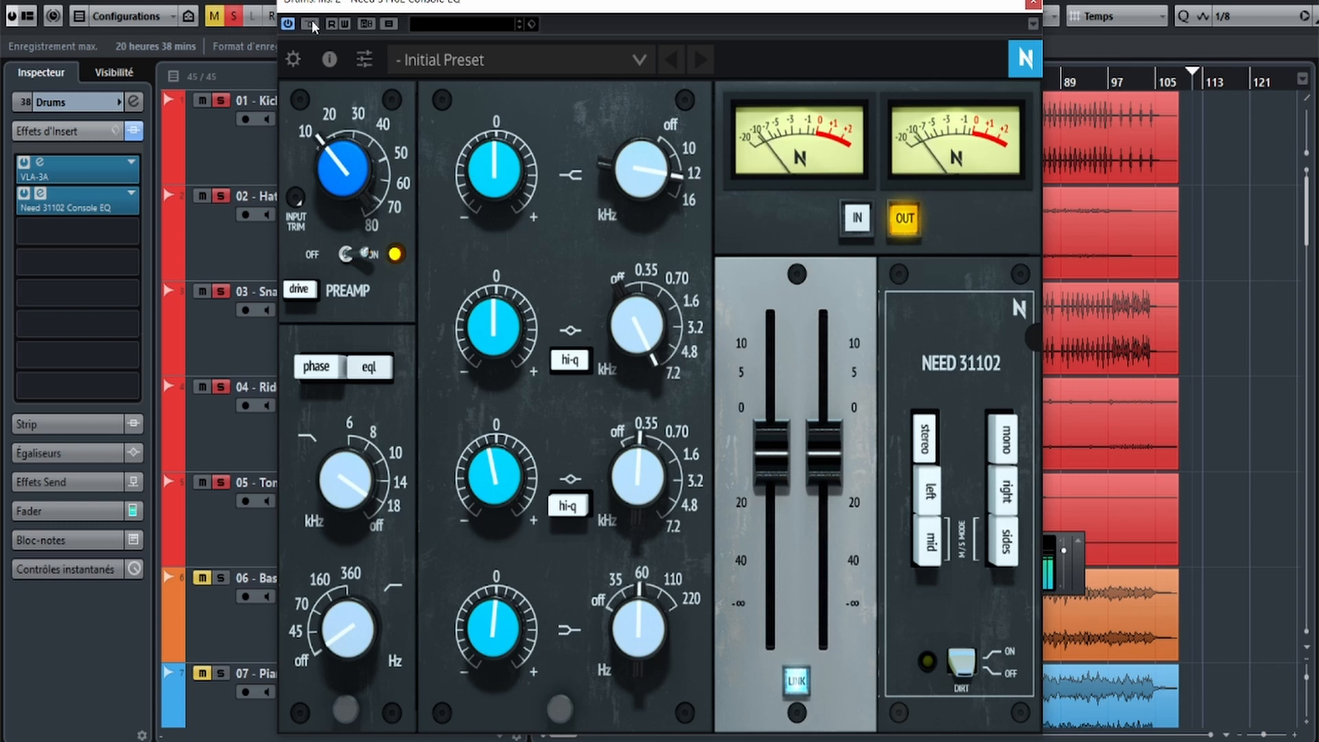
- Clear the solo, compare the full mix with the Drums EQ bypassed and active, and close the EQ
click(236, 17)
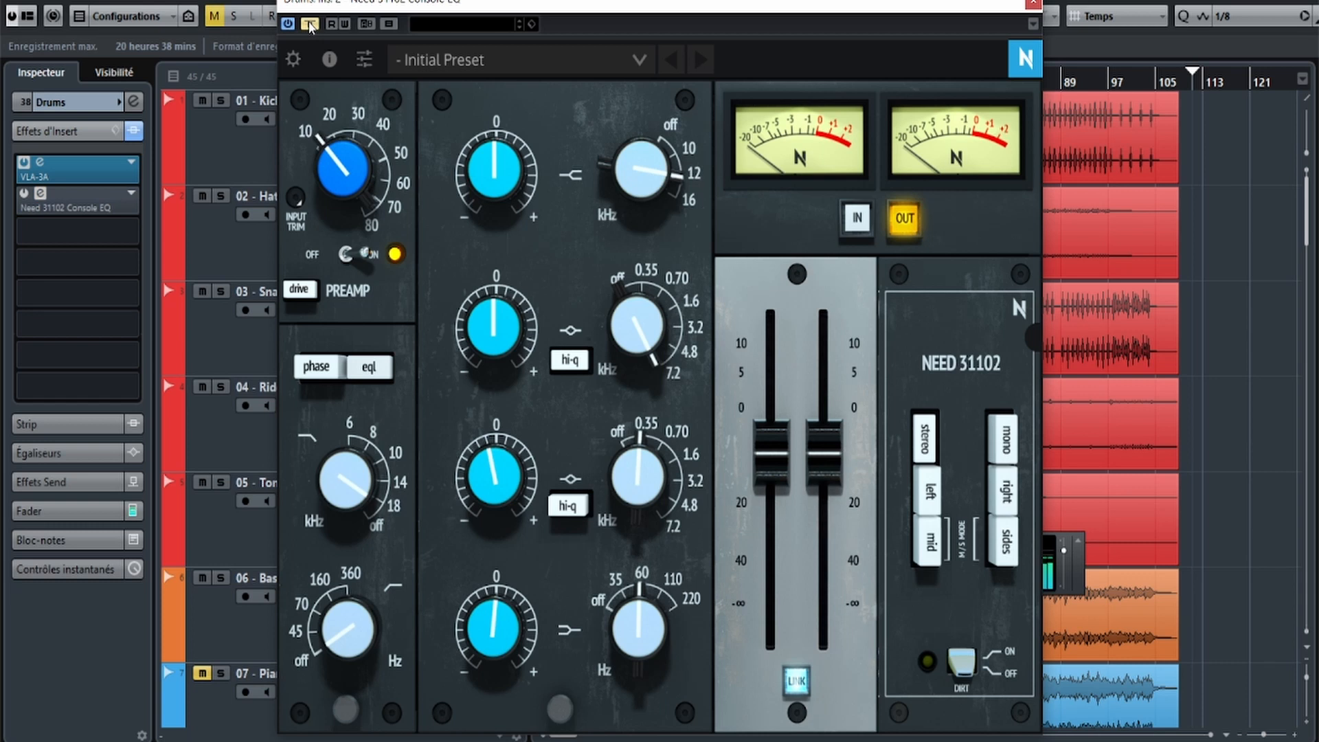
click(309, 25)
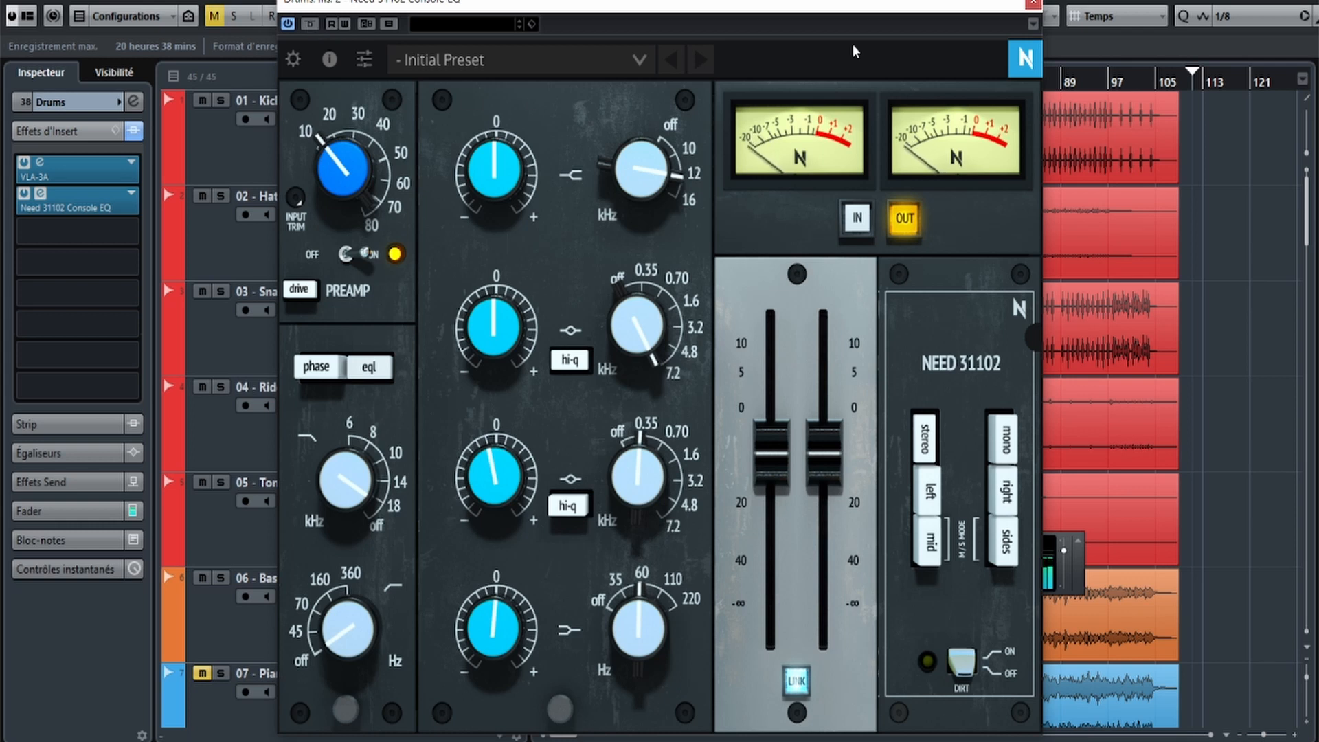
click(1033, 4)
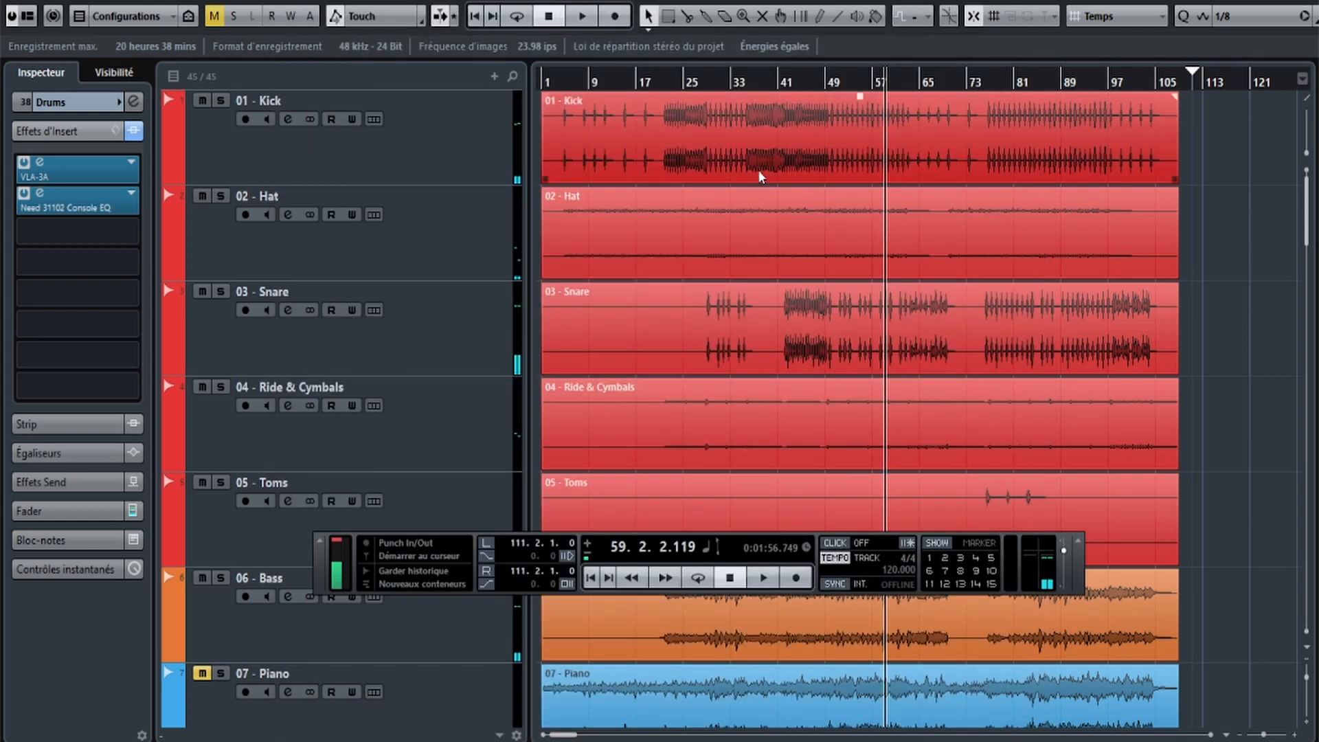
- Select the Strings group track and bypass its Need 31102 Console EQ
scroll(683, 518, down, 2)
scroll(685, 521, down, 15)
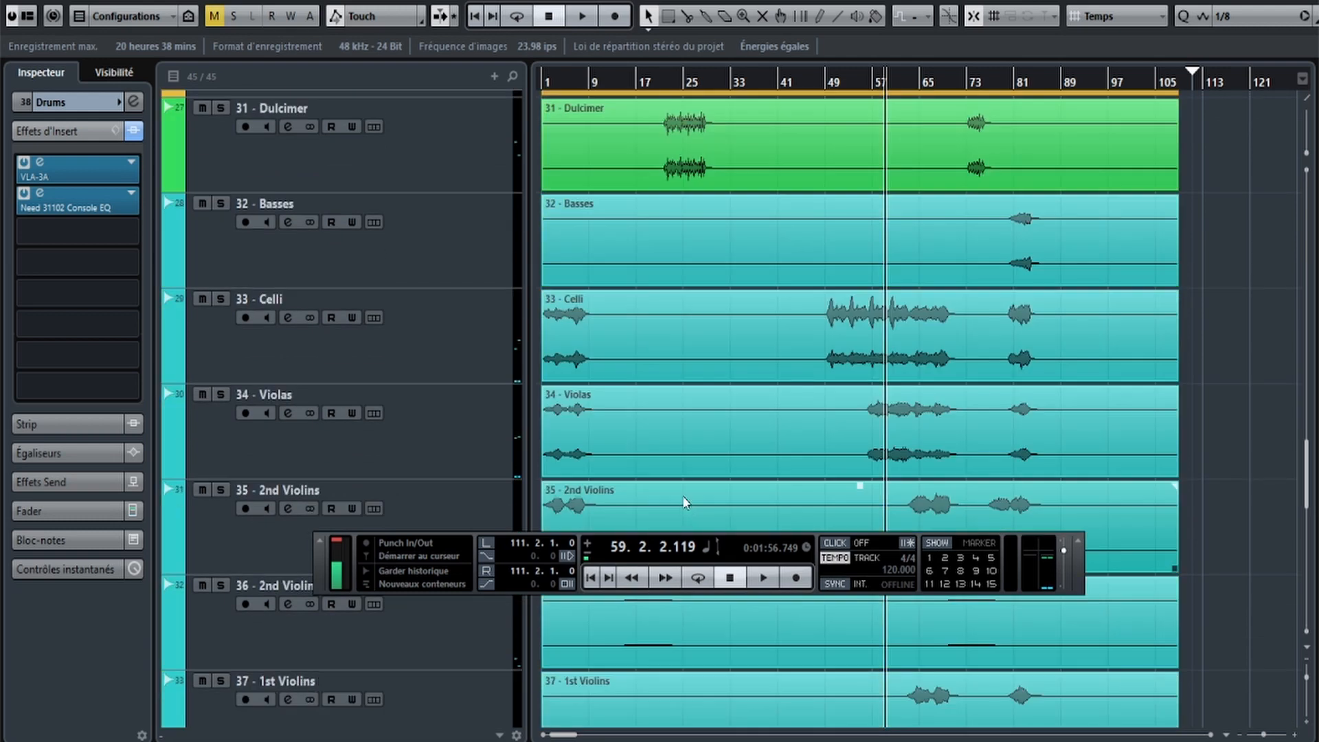
scroll(694, 525, up, 5)
scroll(693, 519, up, 10)
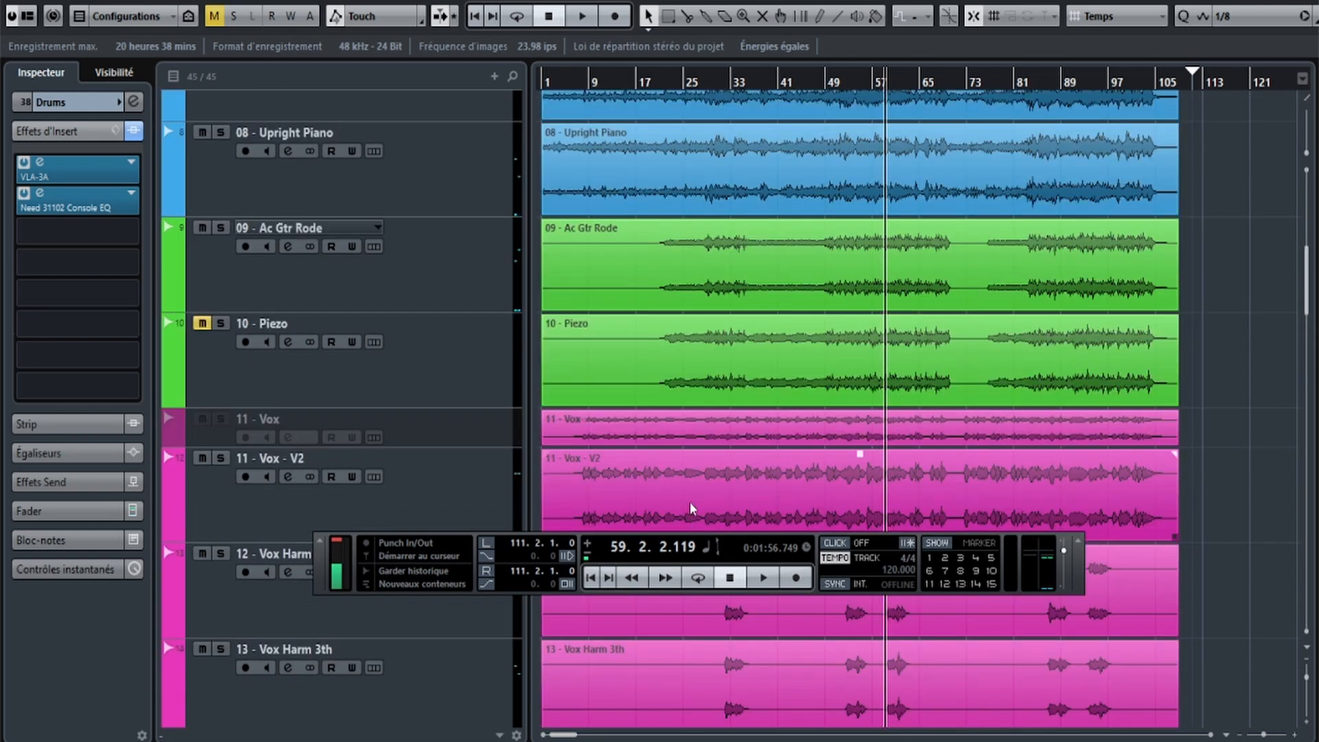
scroll(690, 505, down, 5)
scroll(688, 496, down, 12)
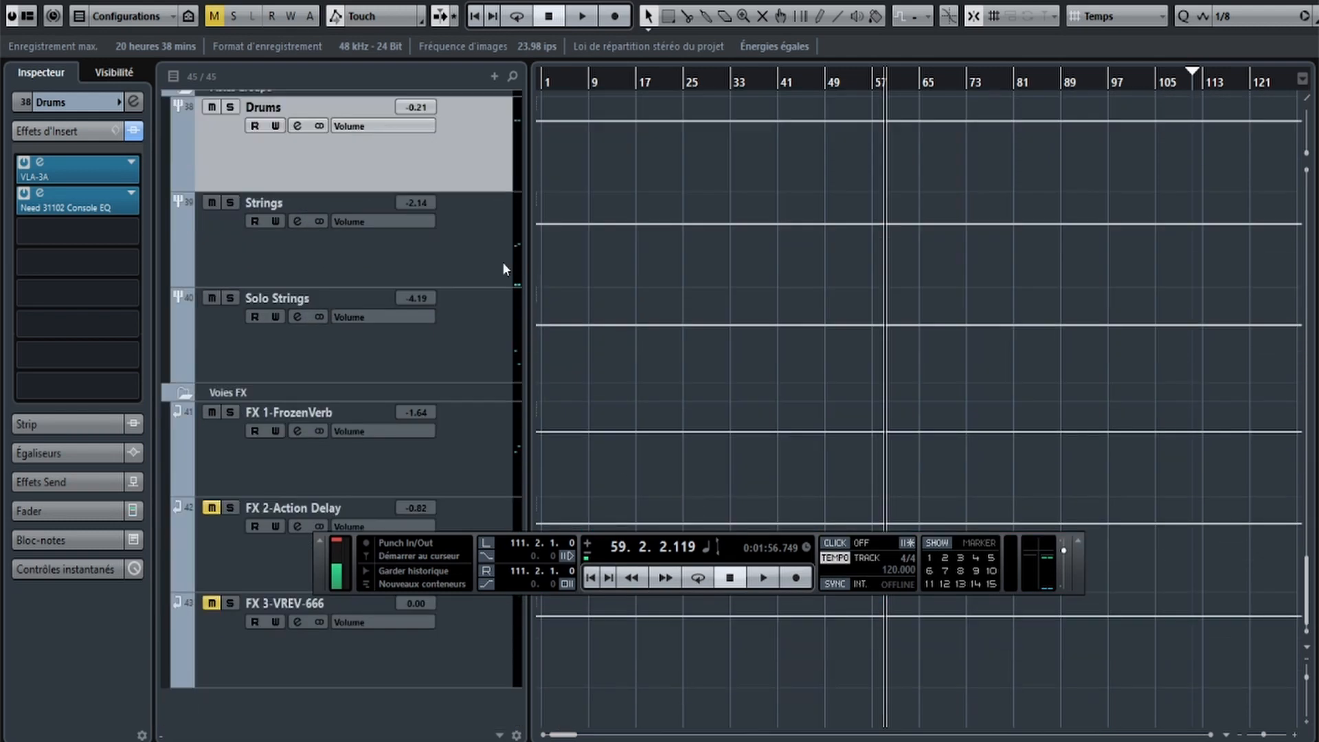
click(481, 263)
click(27, 193)
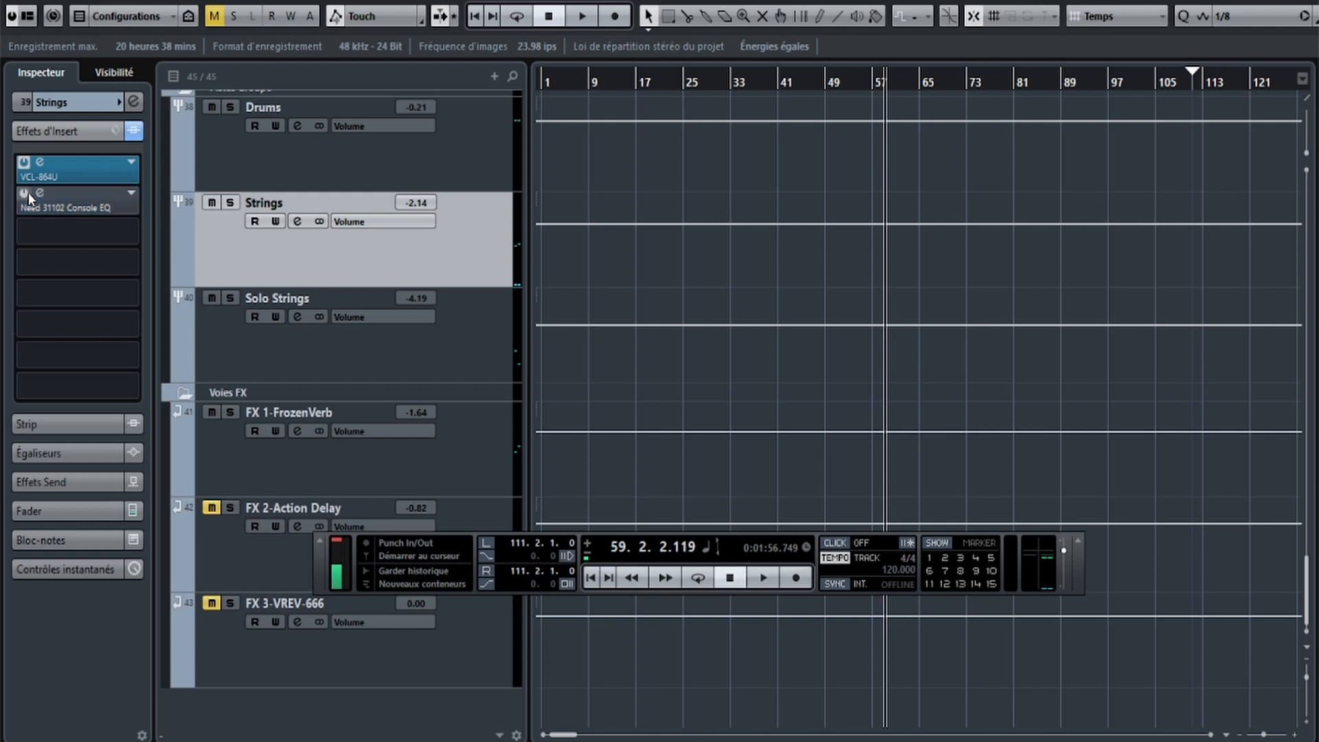
- Solo the Strings group, play it from near the start of the project and stop playback in bar 1
click(232, 203)
key(space)
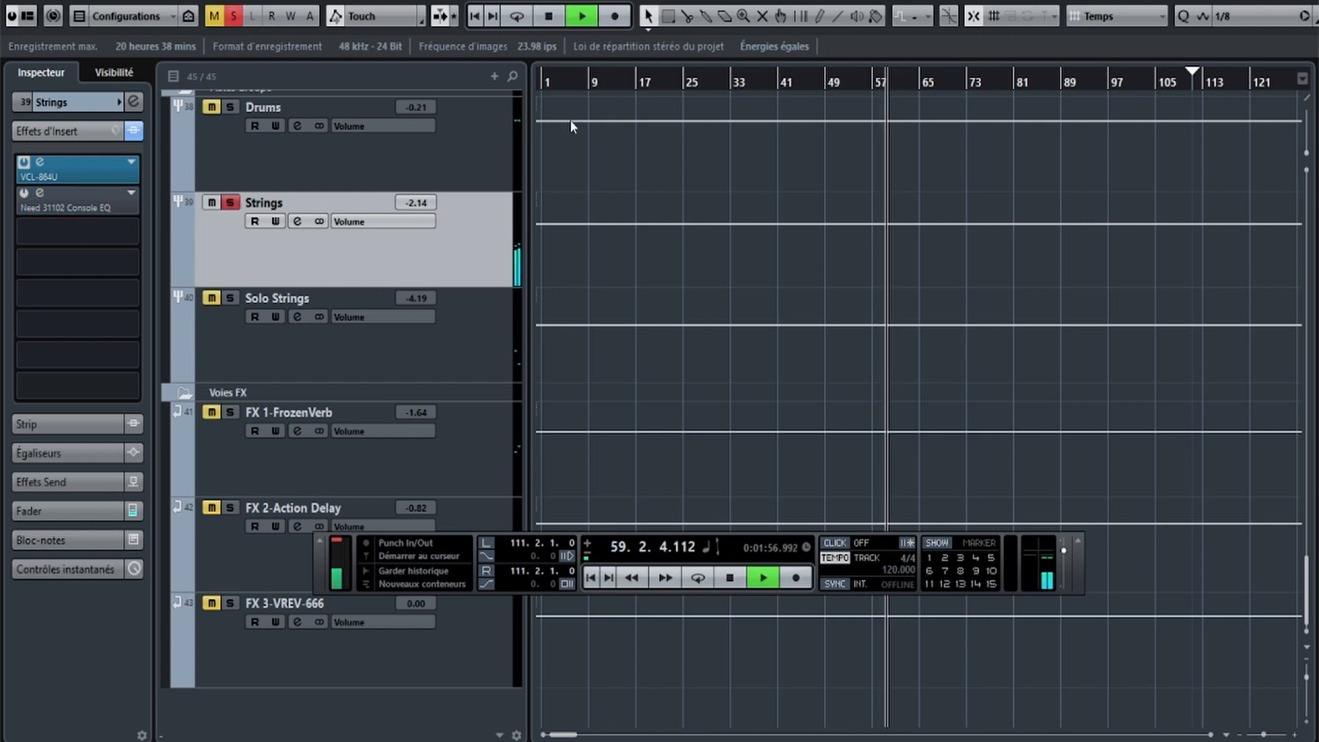
click(554, 82)
scroll(798, 163, up, 10)
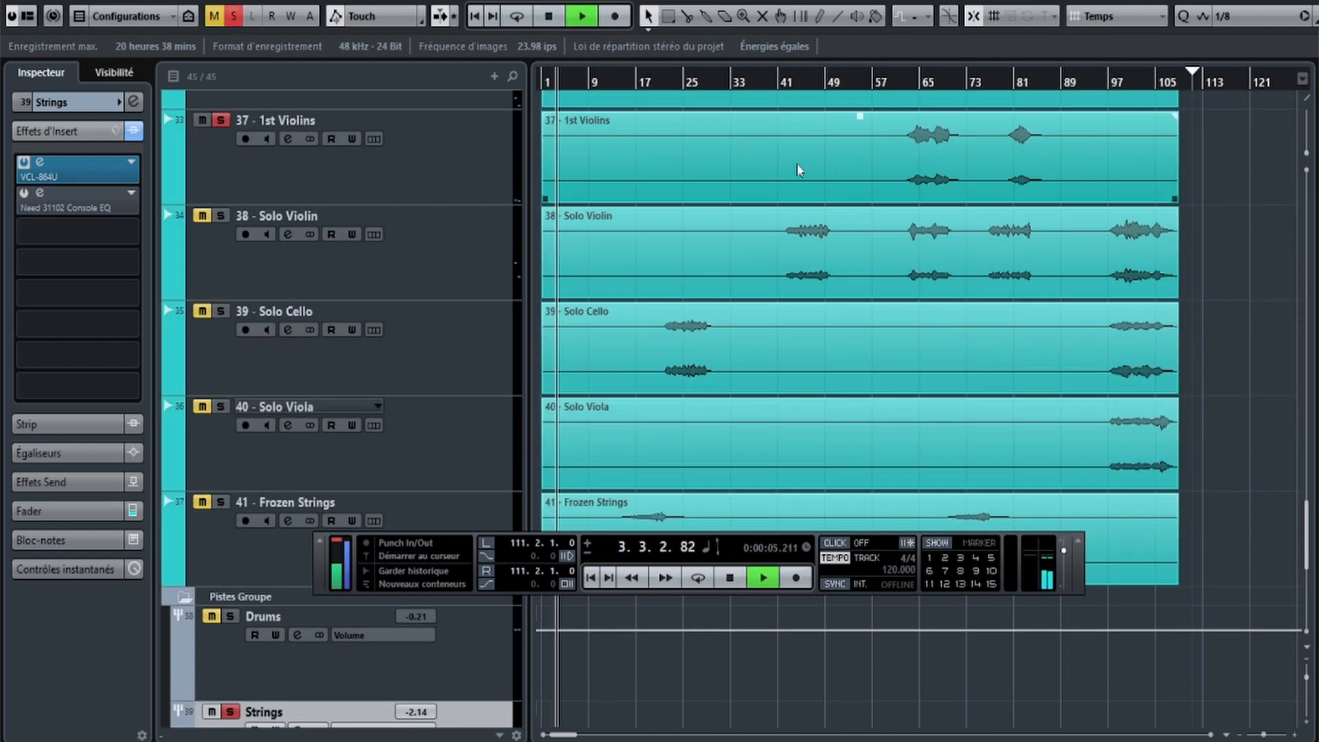
scroll(634, 291, down, 10)
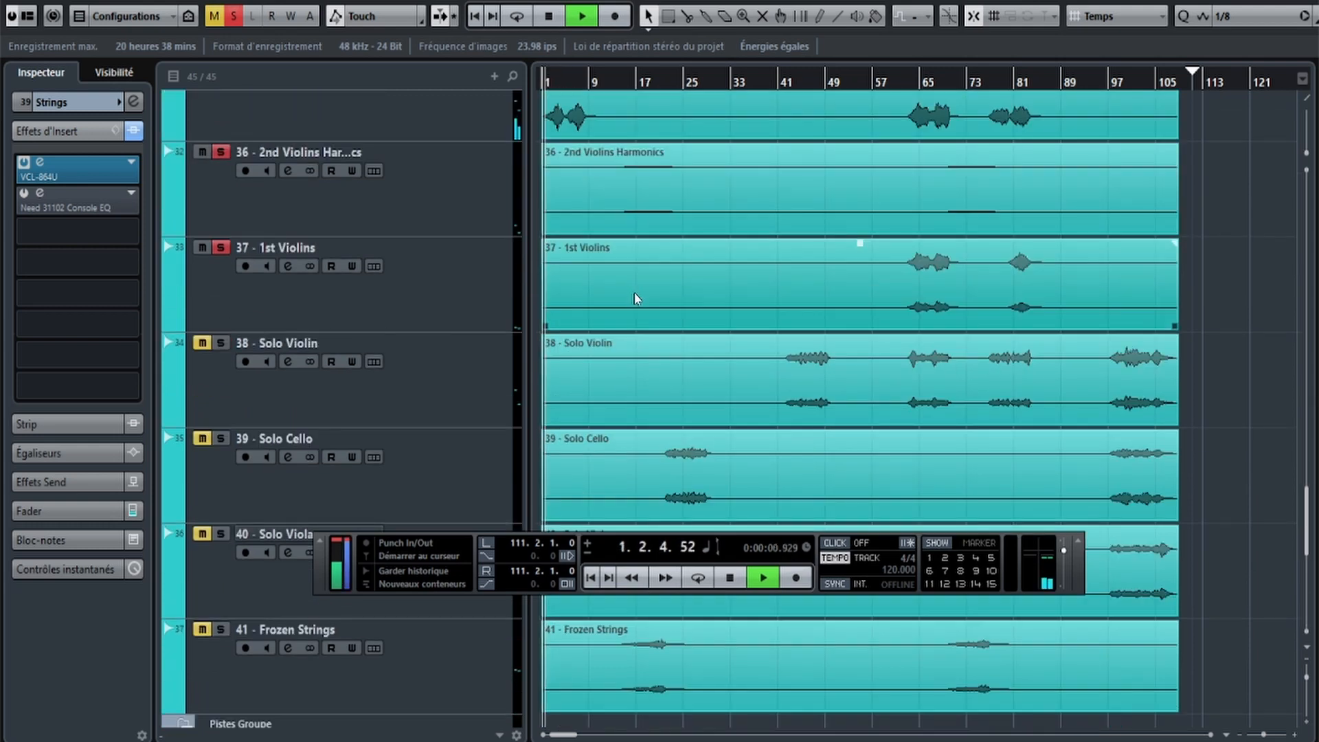
key(space)
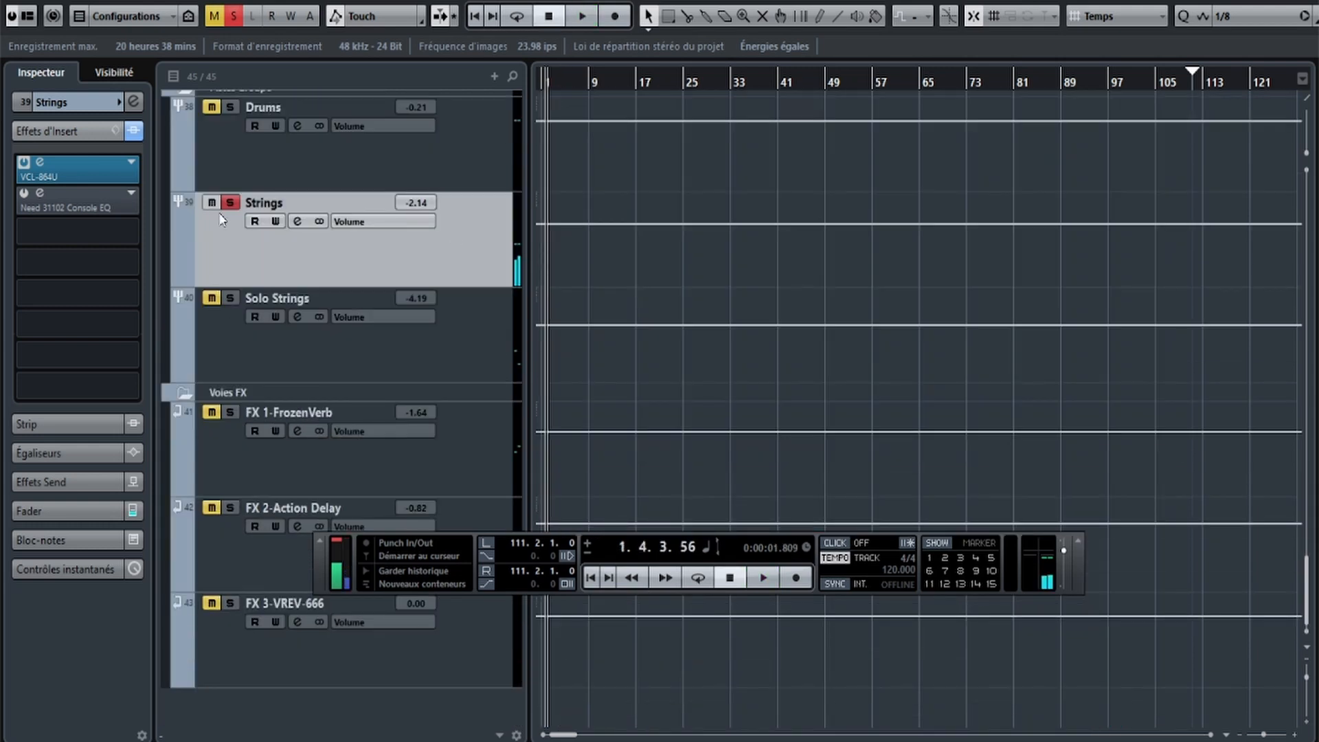
- Open the Strings group's Need 31102 Console EQ and compare the soloed strings with it bypassed and active
click(39, 195)
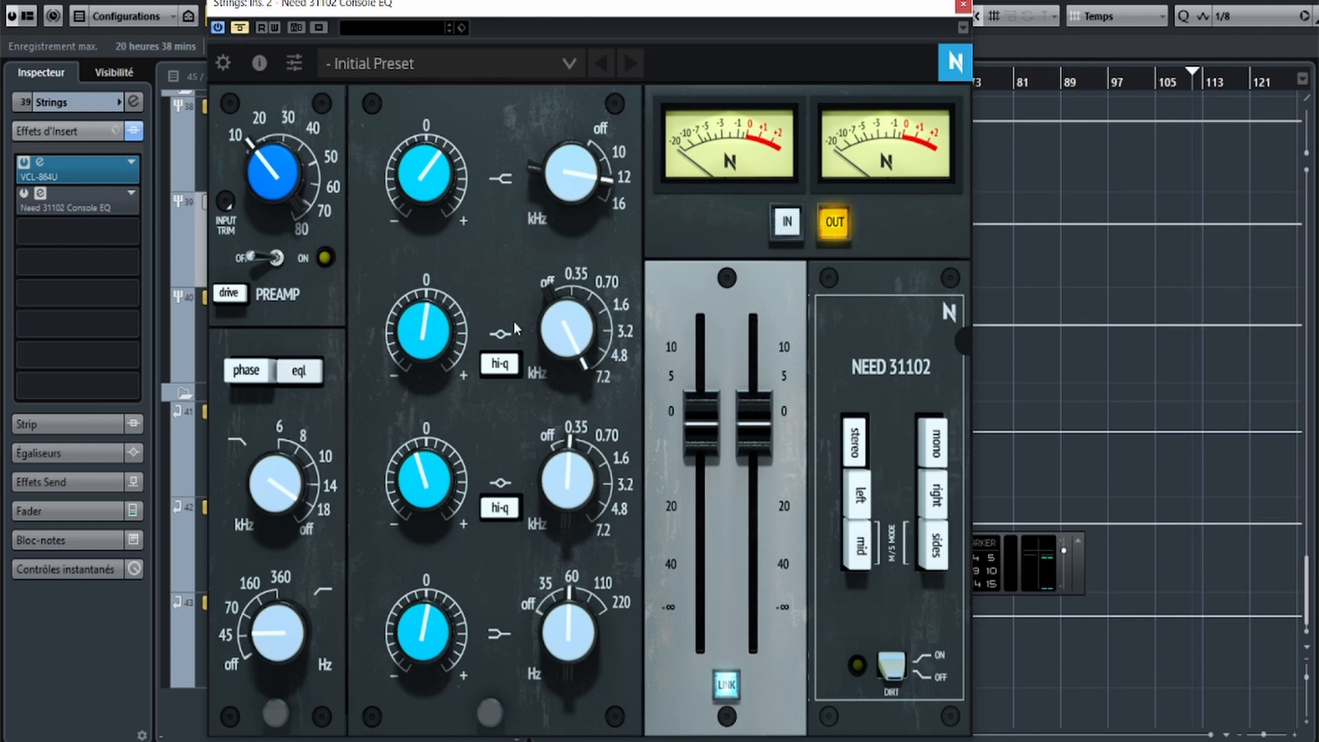
mouse_move(411, 327)
click(242, 28)
click(241, 28)
click(241, 28)
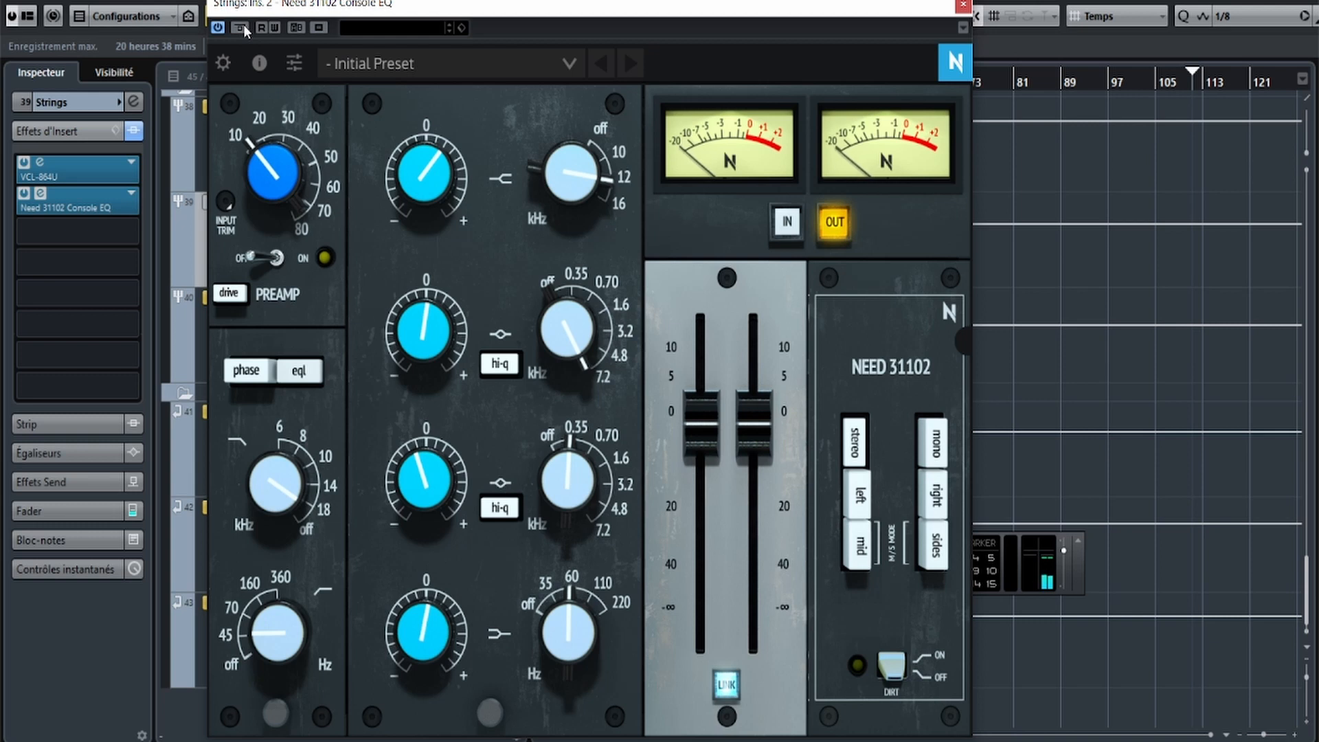
click(244, 26)
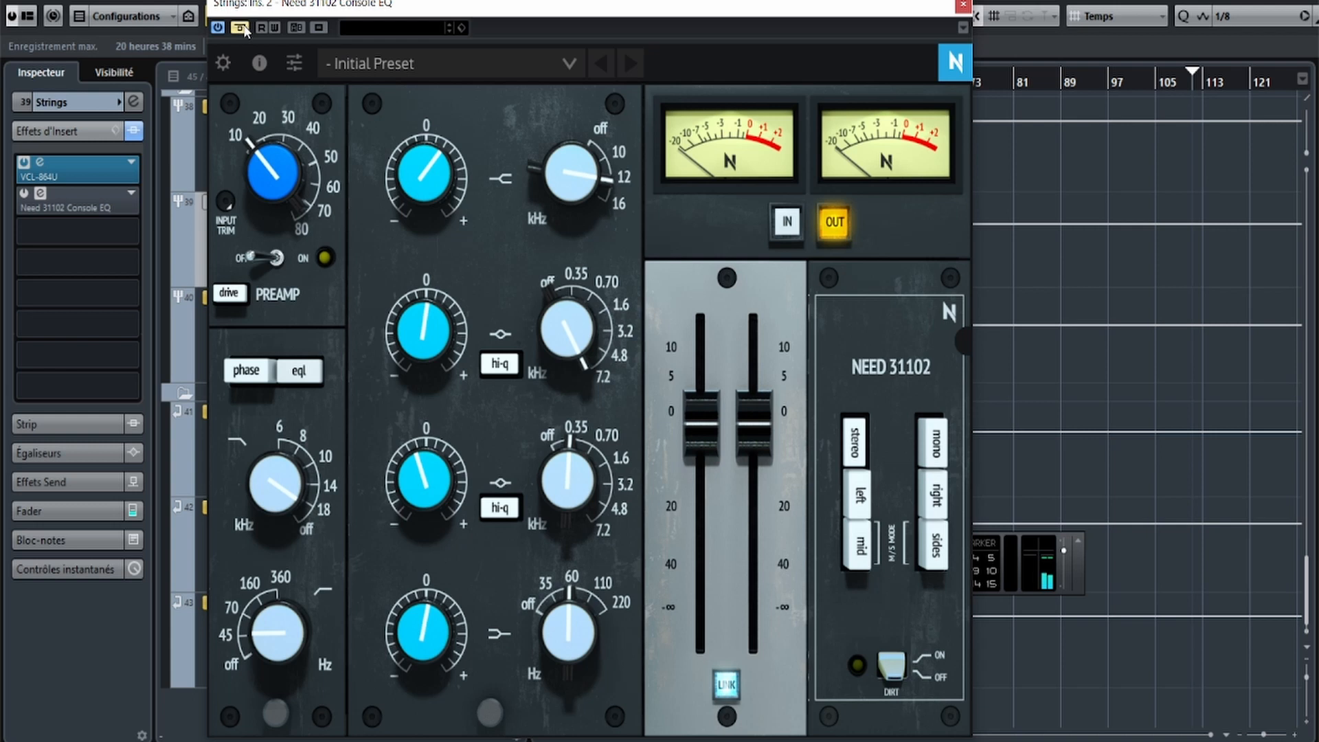
click(244, 27)
- Return to bar 1 and replay the soloed strings with their EQ bypassed and active
click(991, 581)
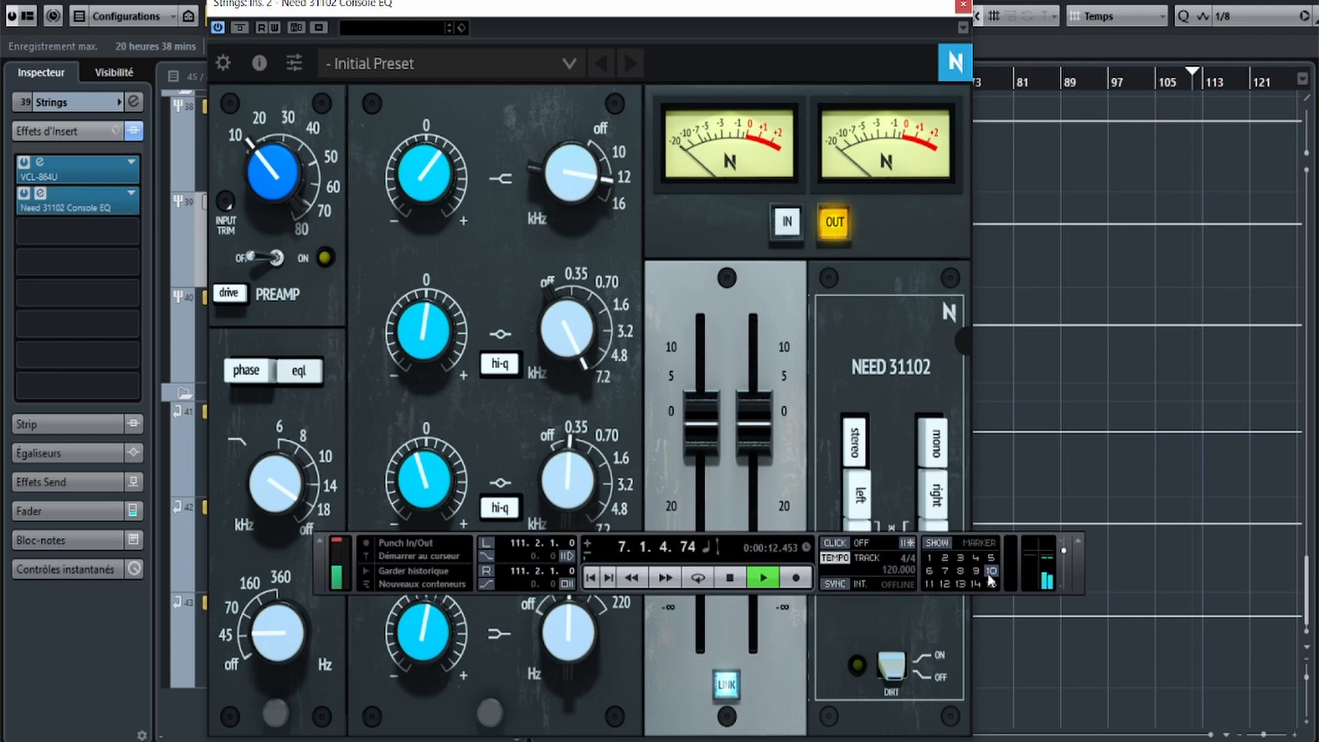
click(730, 577)
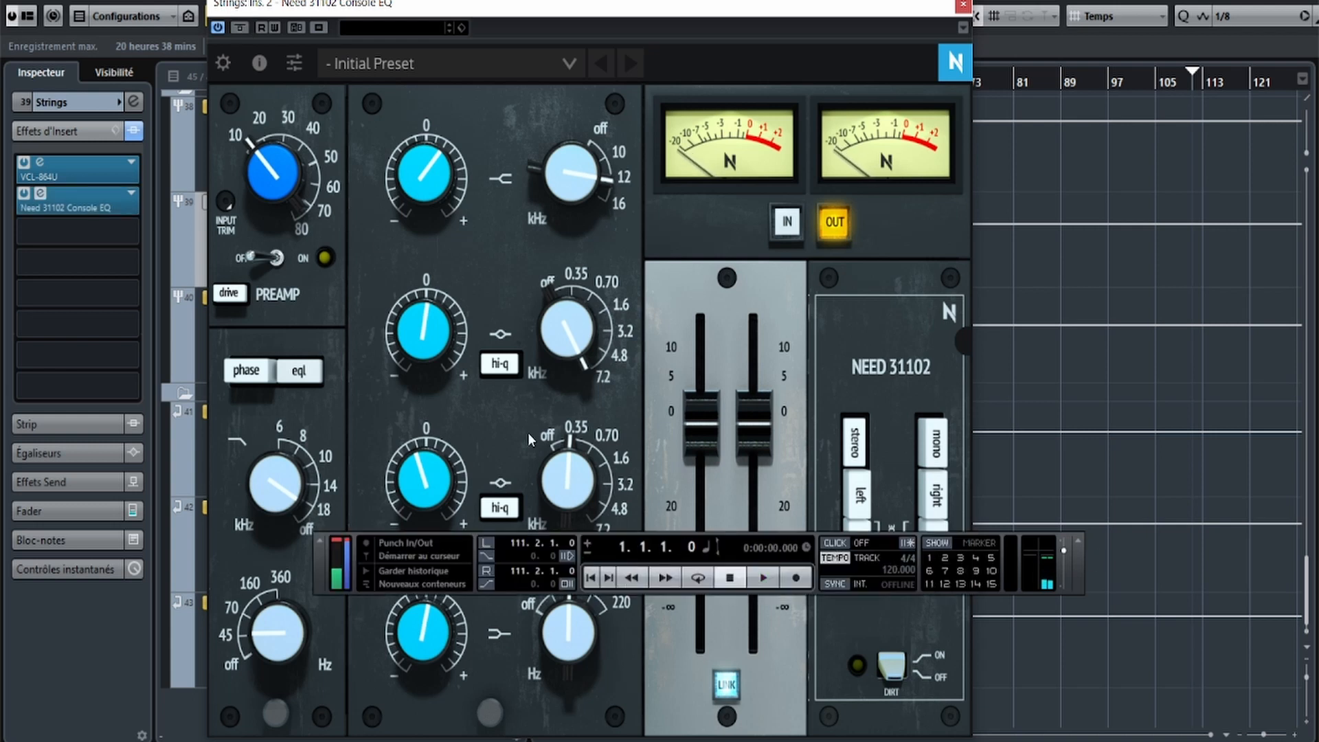
click(244, 28)
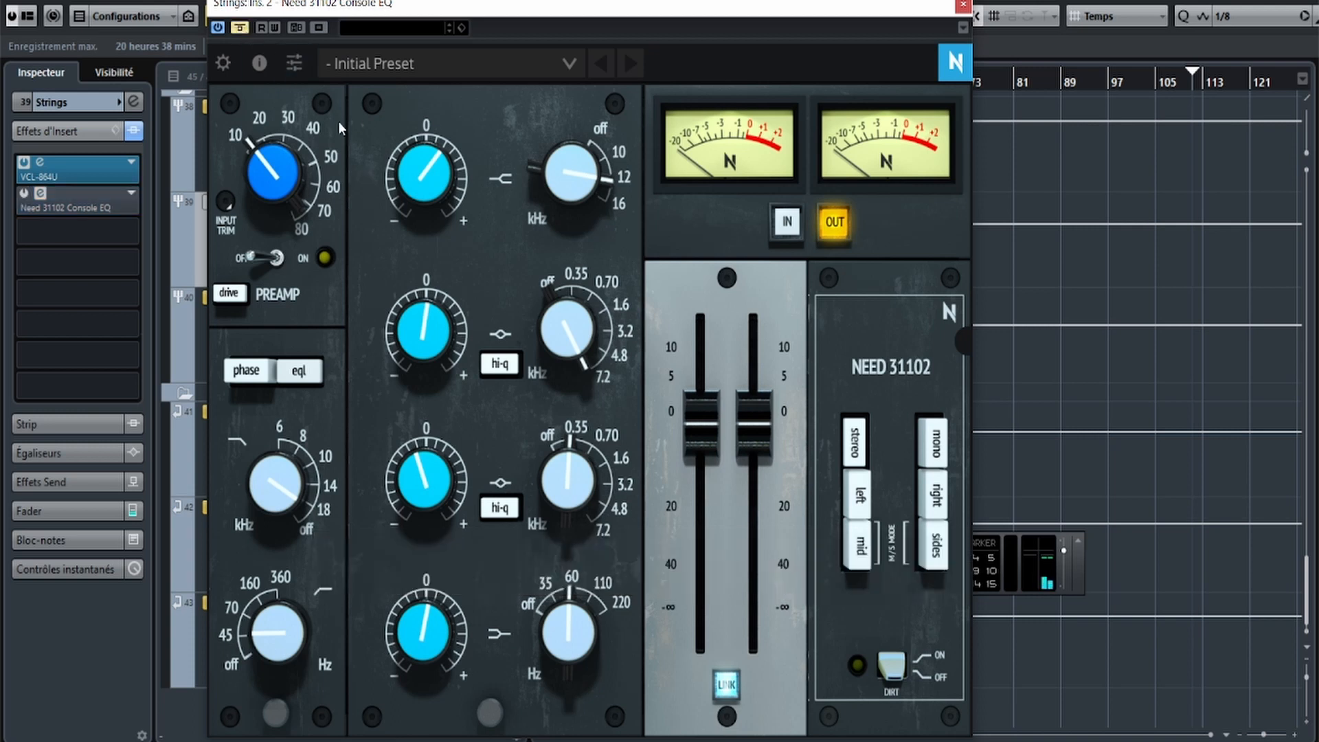
click(245, 28)
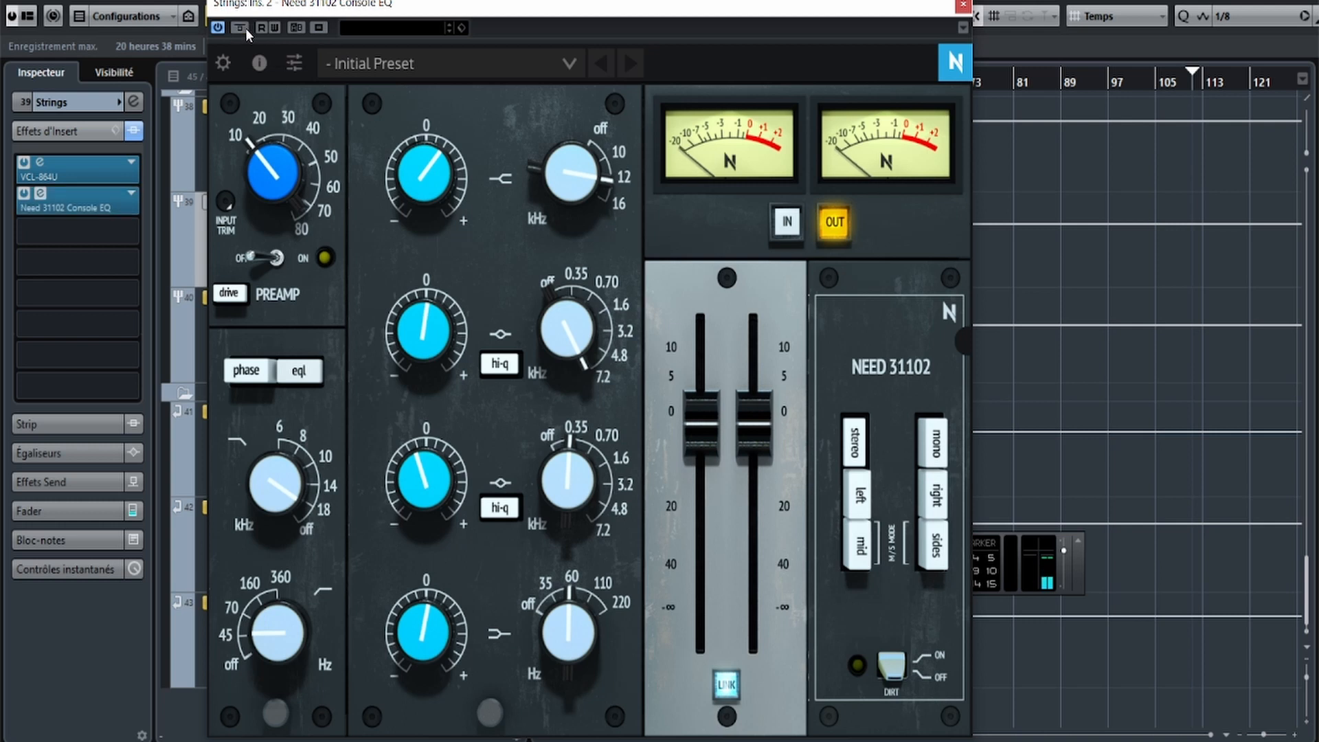
- Close the Strings EQ, stop playback at bar 1 and unsolo the Strings group
click(964, 6)
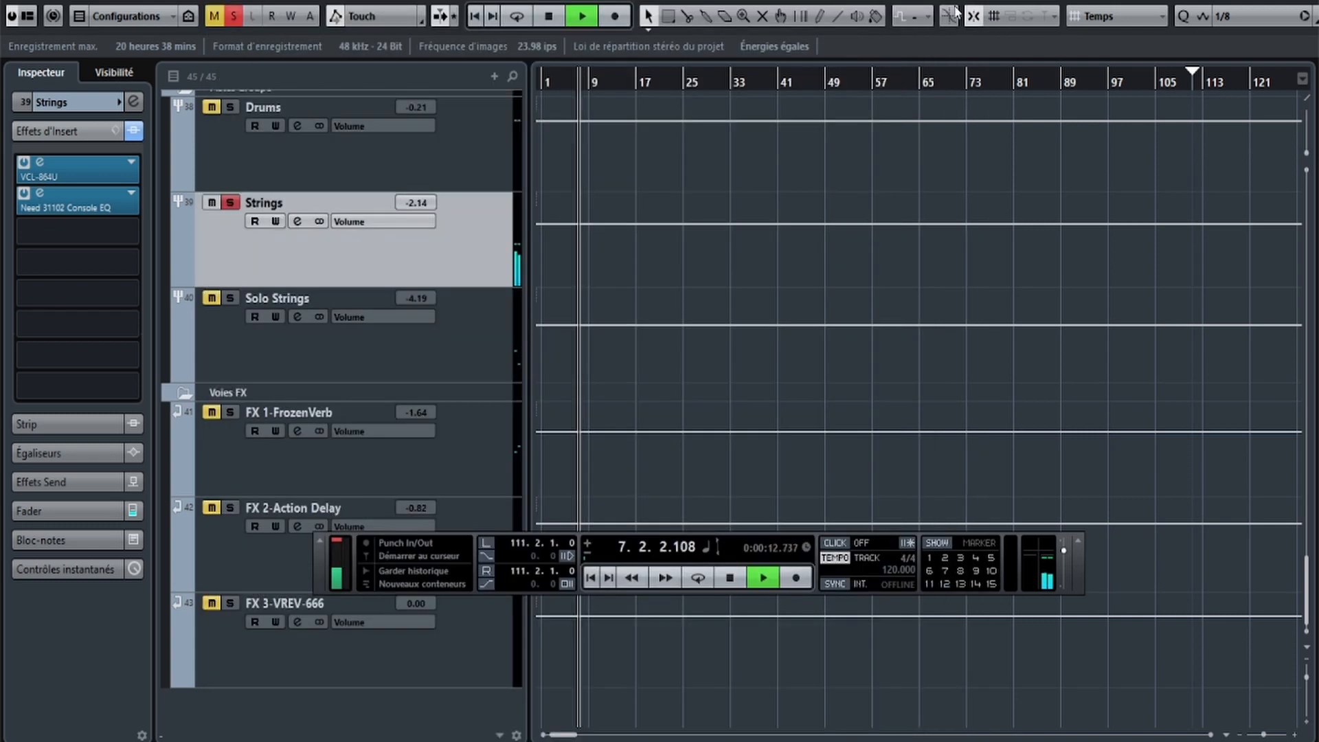
click(481, 15)
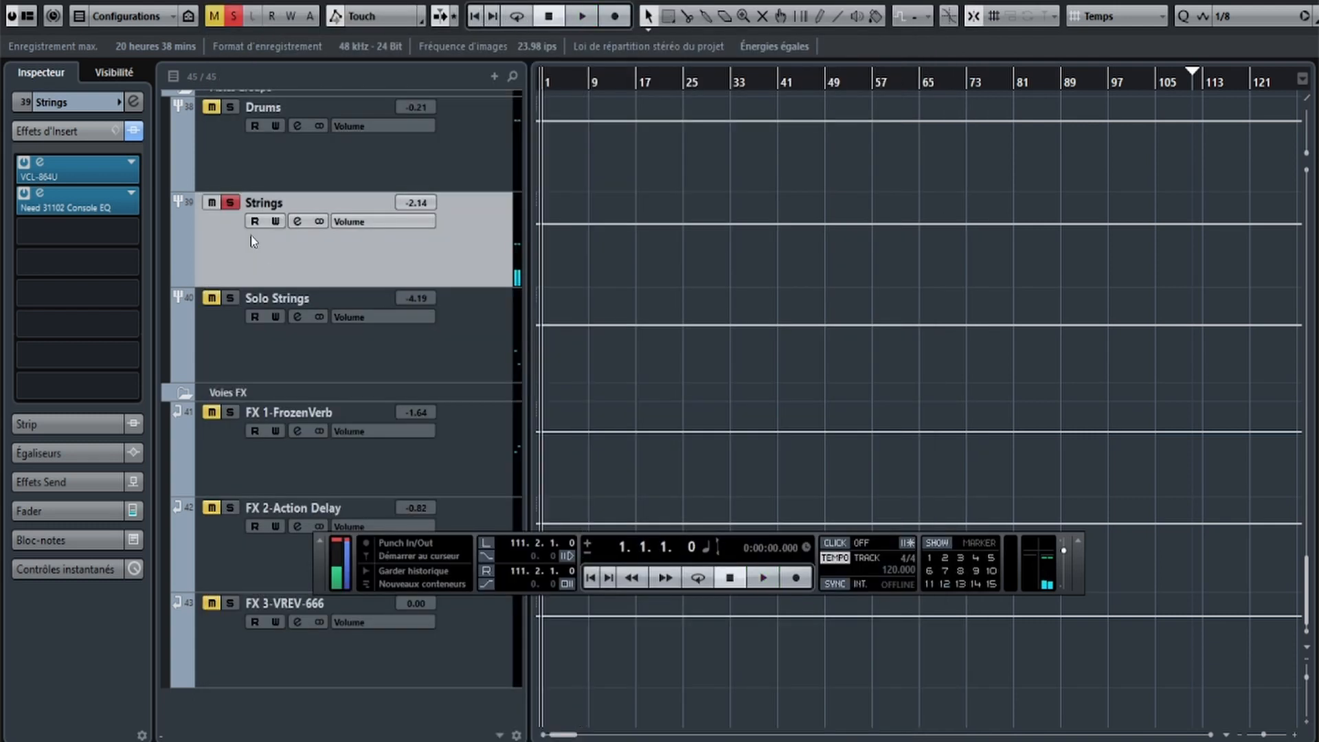
click(232, 202)
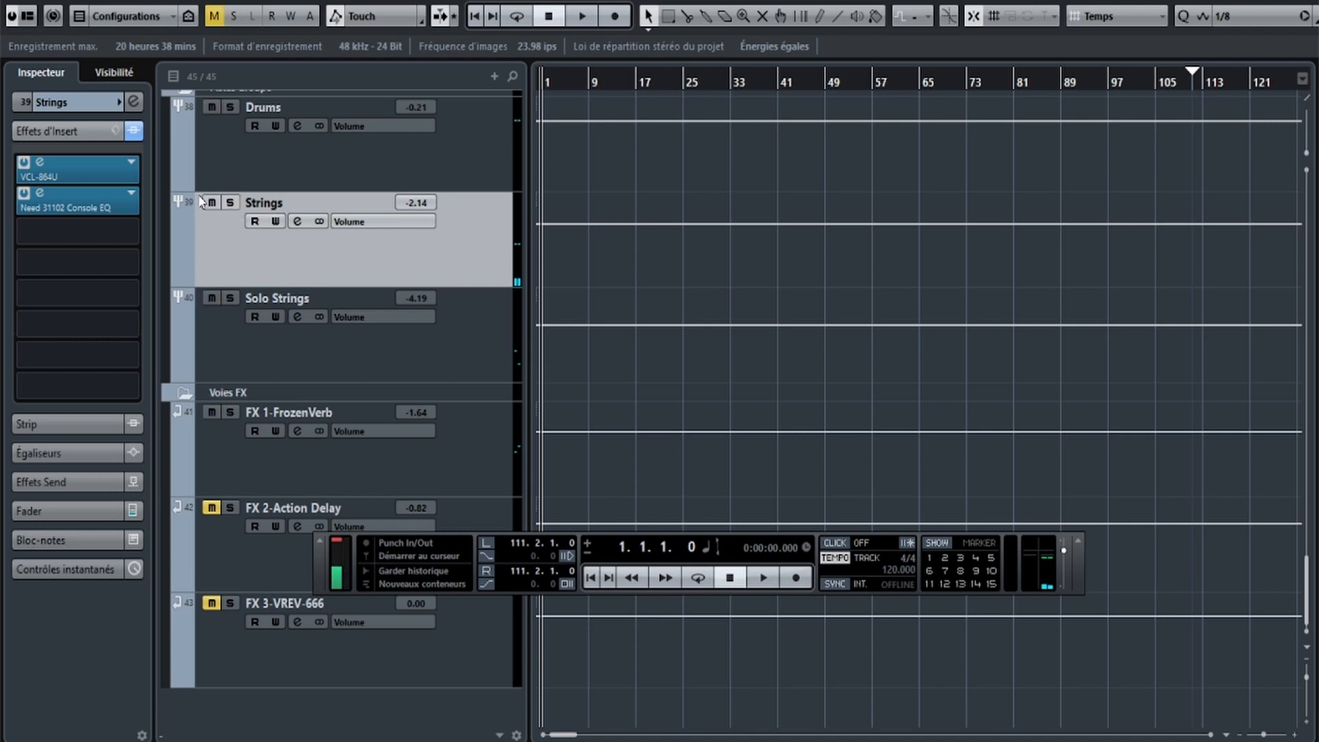
- Compare the full mix with the Strings EQ bypassed and active, slightly lower its high-shelf gain and close the EQ
click(38, 204)
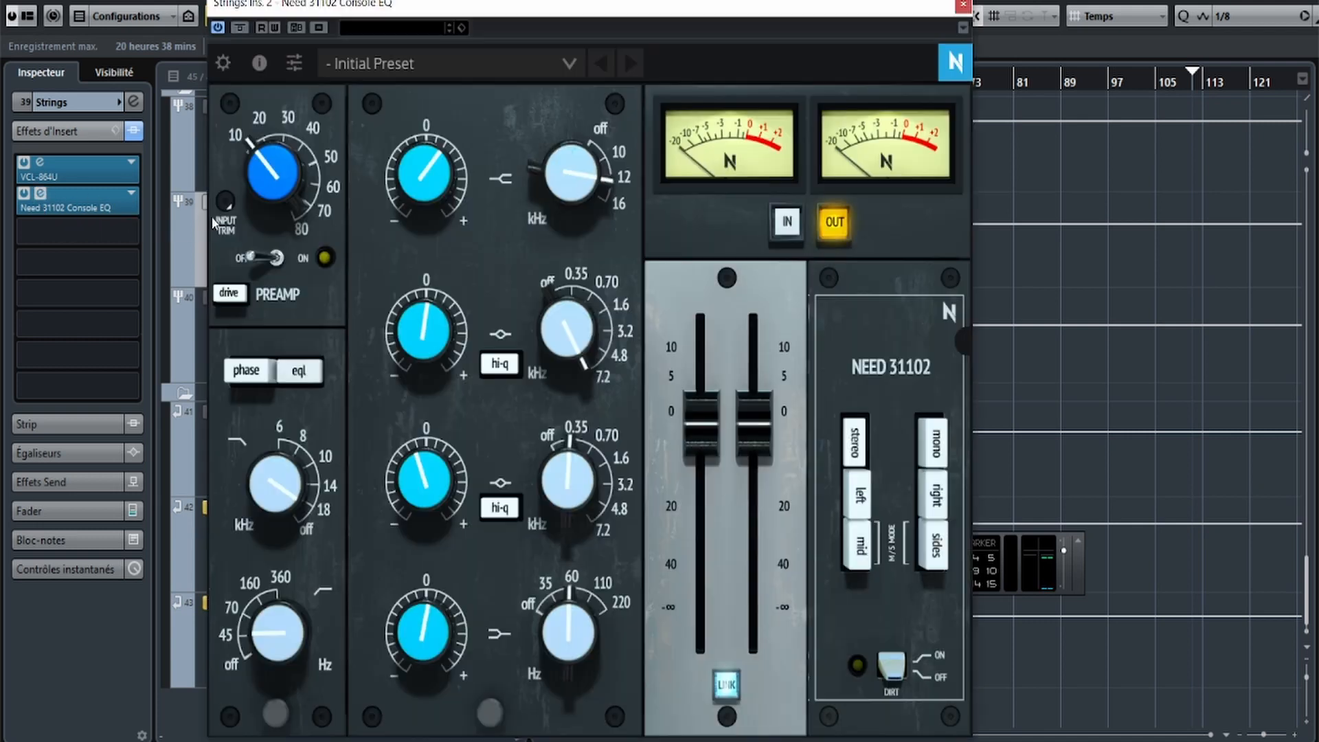
click(240, 29)
drag(417, 175, 417, 179)
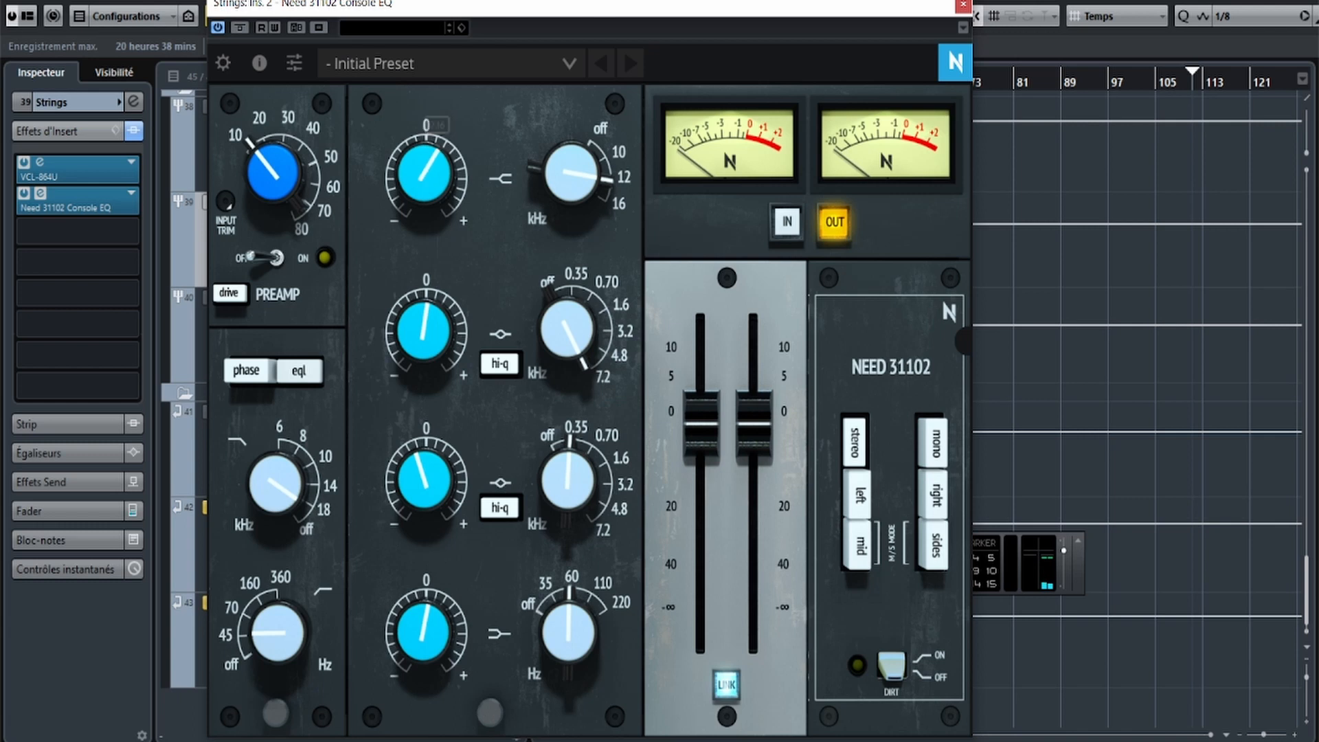
click(964, 6)
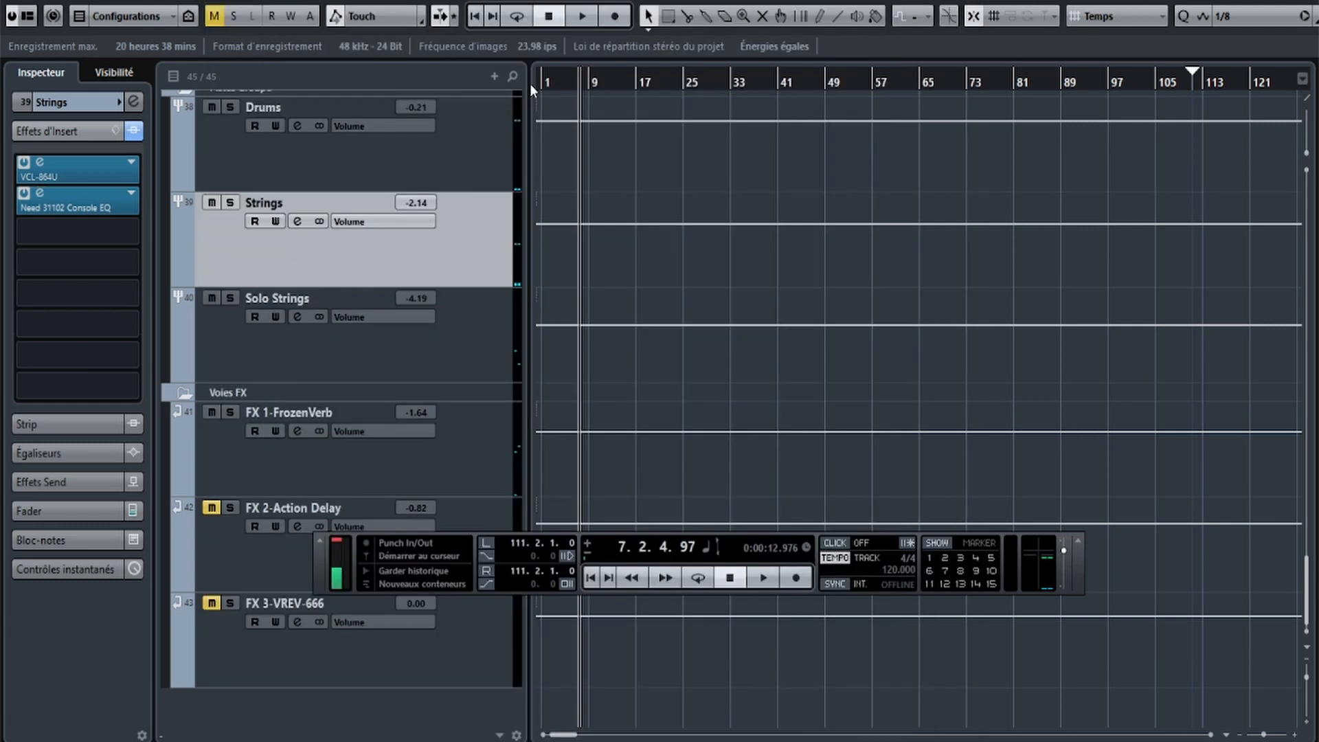
- Select the Solo Strings group and solo it to isolate the solo violin, cello and viola
scroll(662, 237, up, 10)
scroll(661, 244, up, 4)
scroll(663, 241, down, 5)
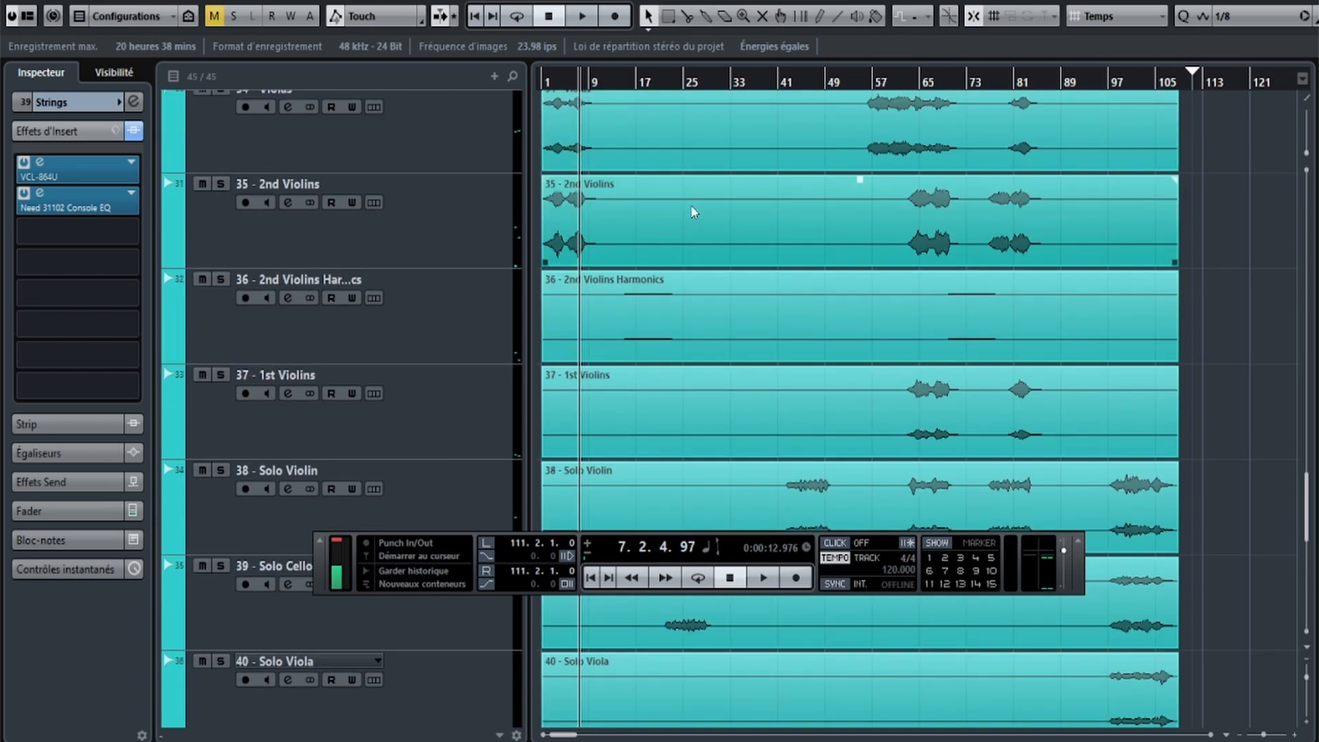
scroll(690, 205, down, 8)
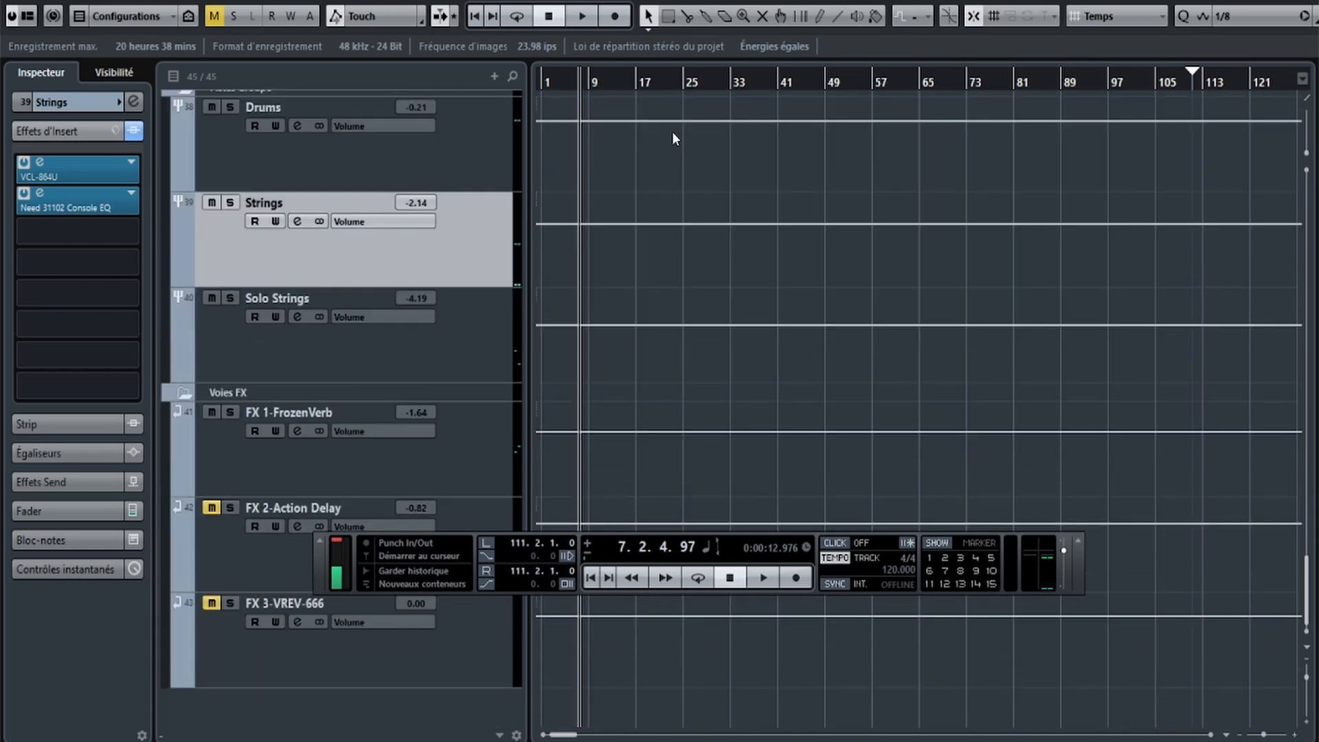
click(414, 357)
scroll(729, 308, up, 6)
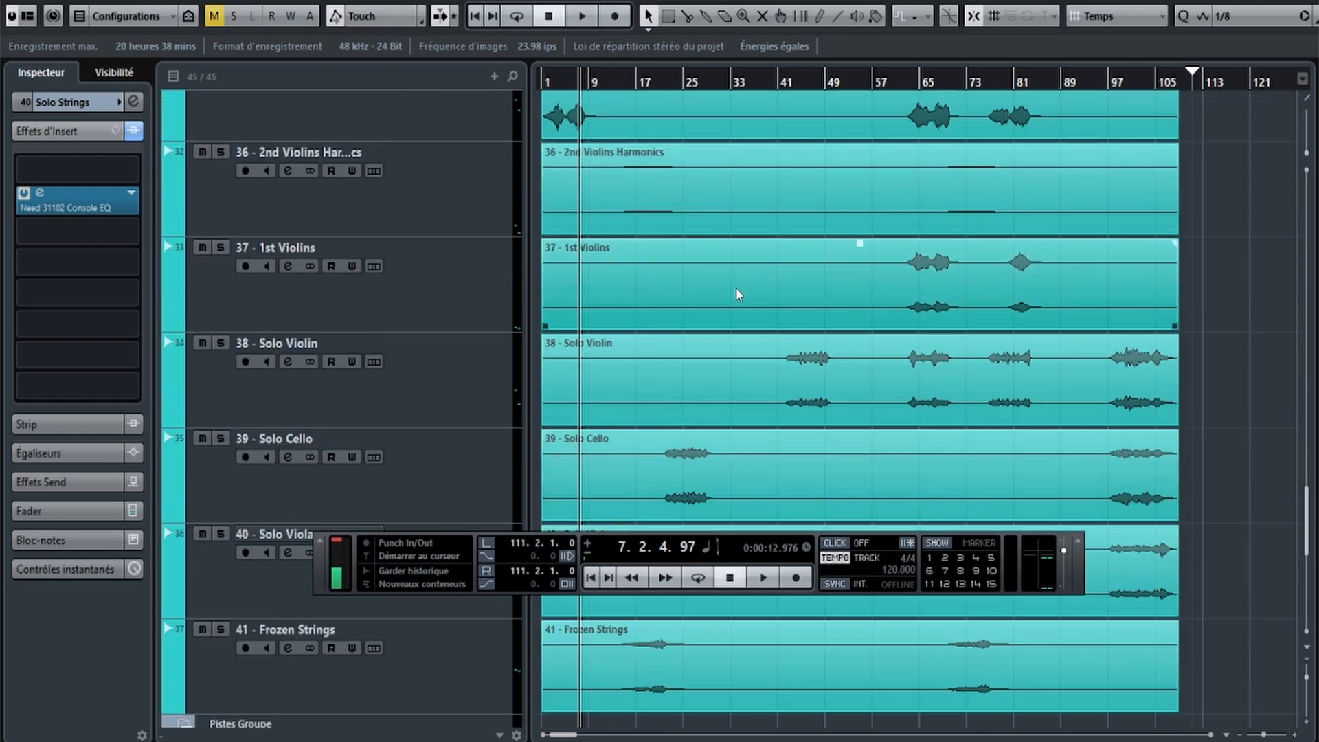
scroll(715, 295, down, 5)
click(231, 425)
scroll(864, 307, up, 4)
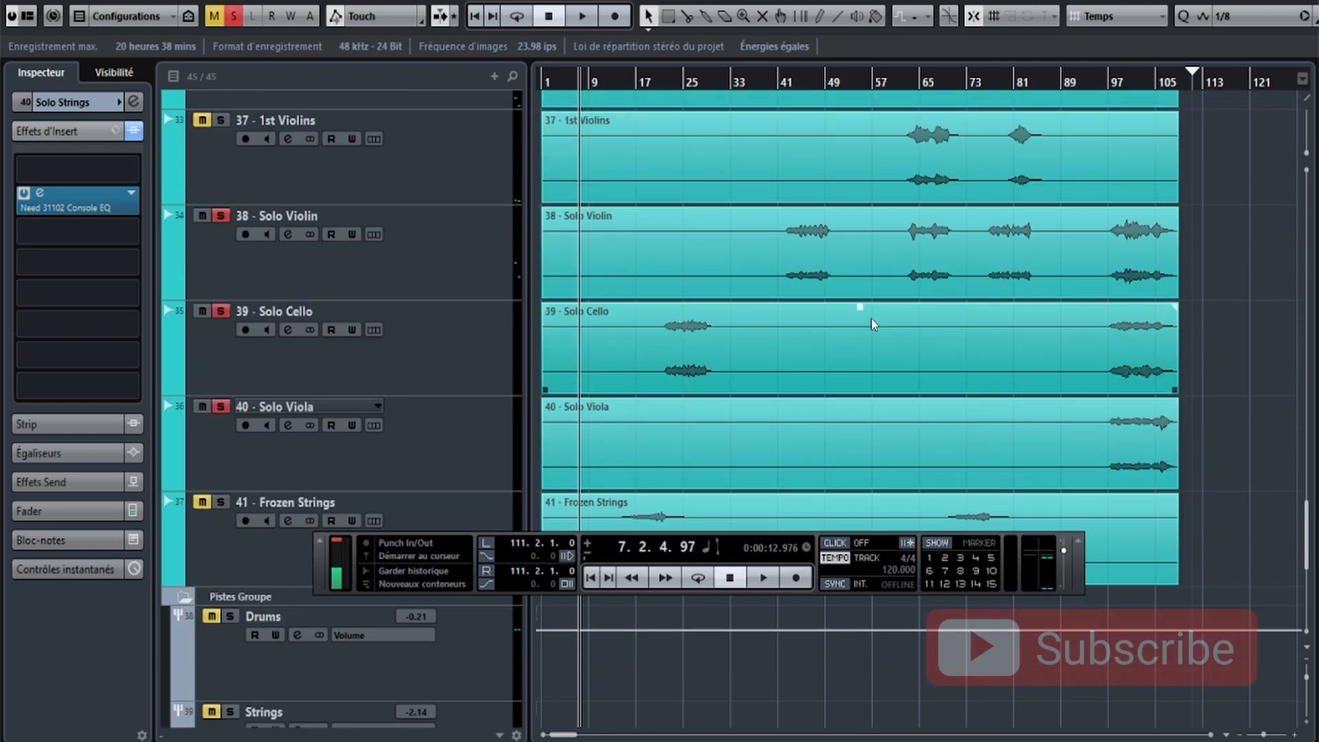
scroll(862, 288, down, 3)
scroll(857, 300, up, 3)
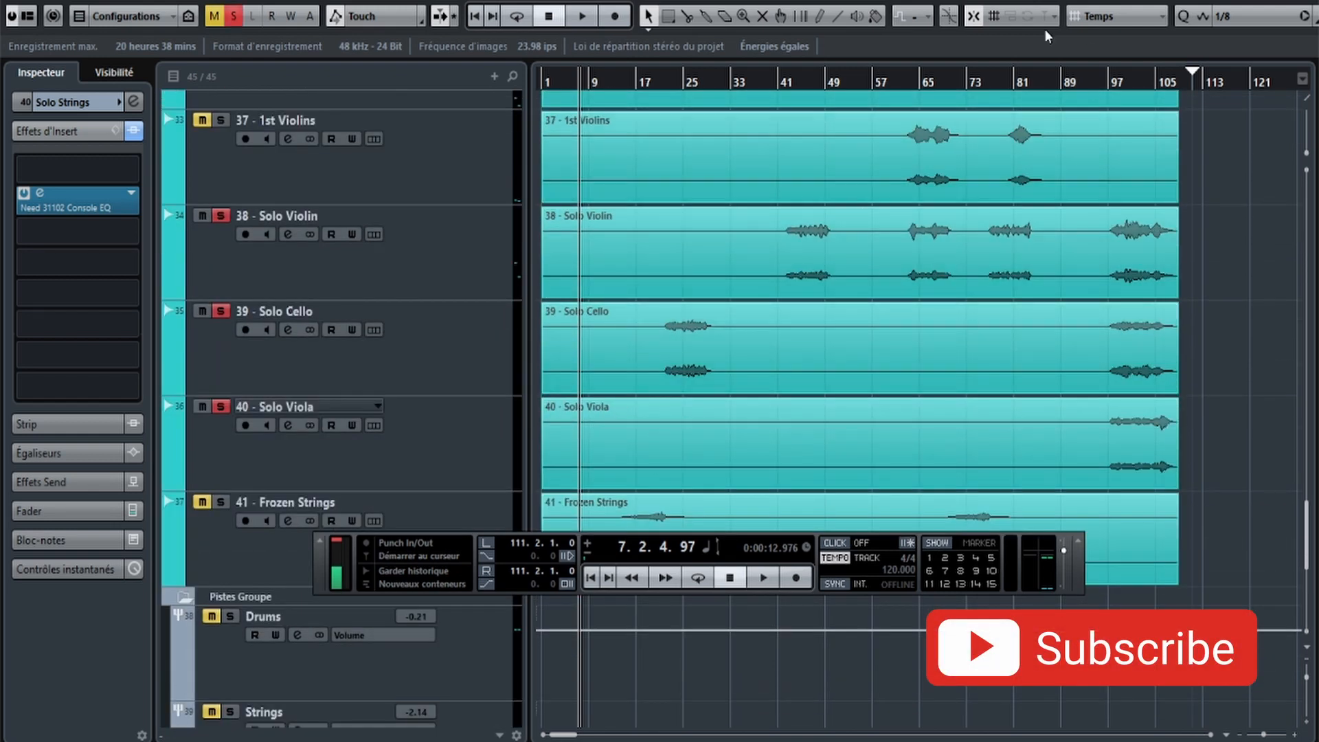
scroll(1030, 153, up, 3)
scroll(915, 100, down, 3)
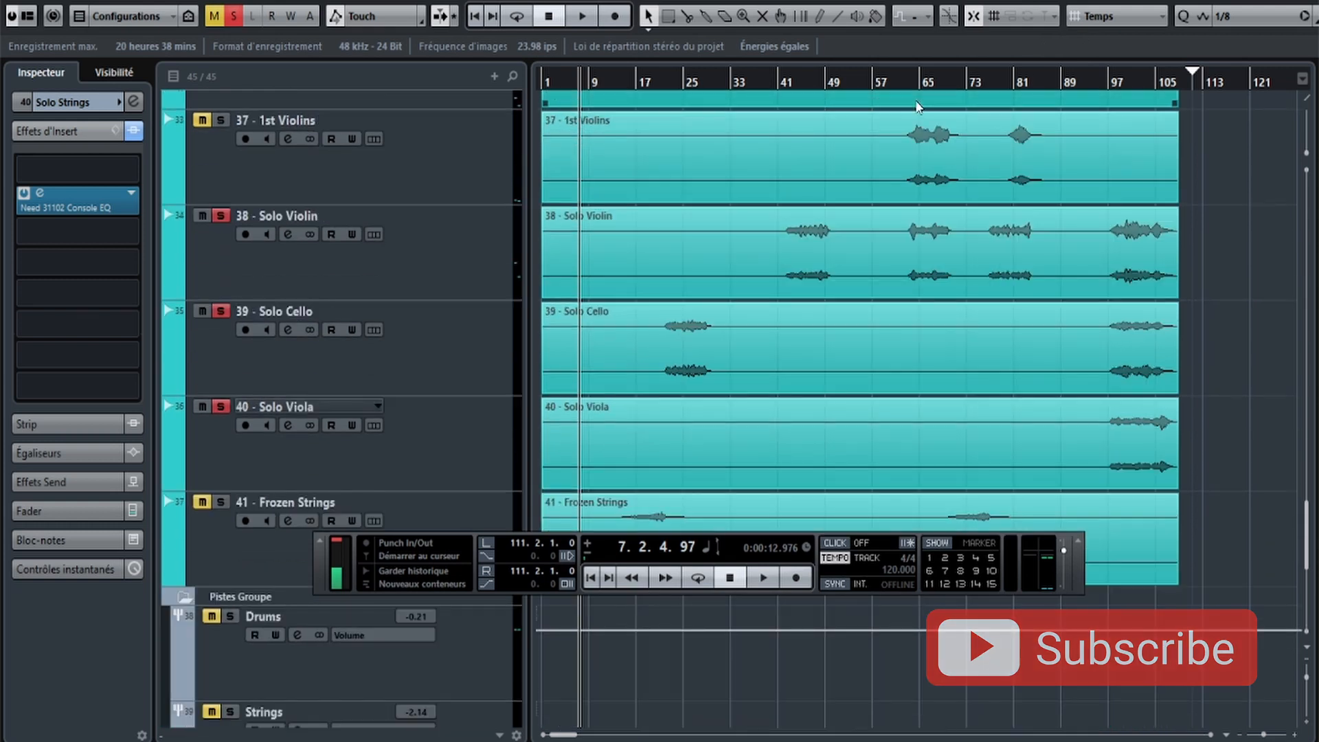
- Play the soloed strings from bar 64, comparing the Solo Strings group's Need 31102 Console EQ bypassed and active, and close the EQ
click(920, 83)
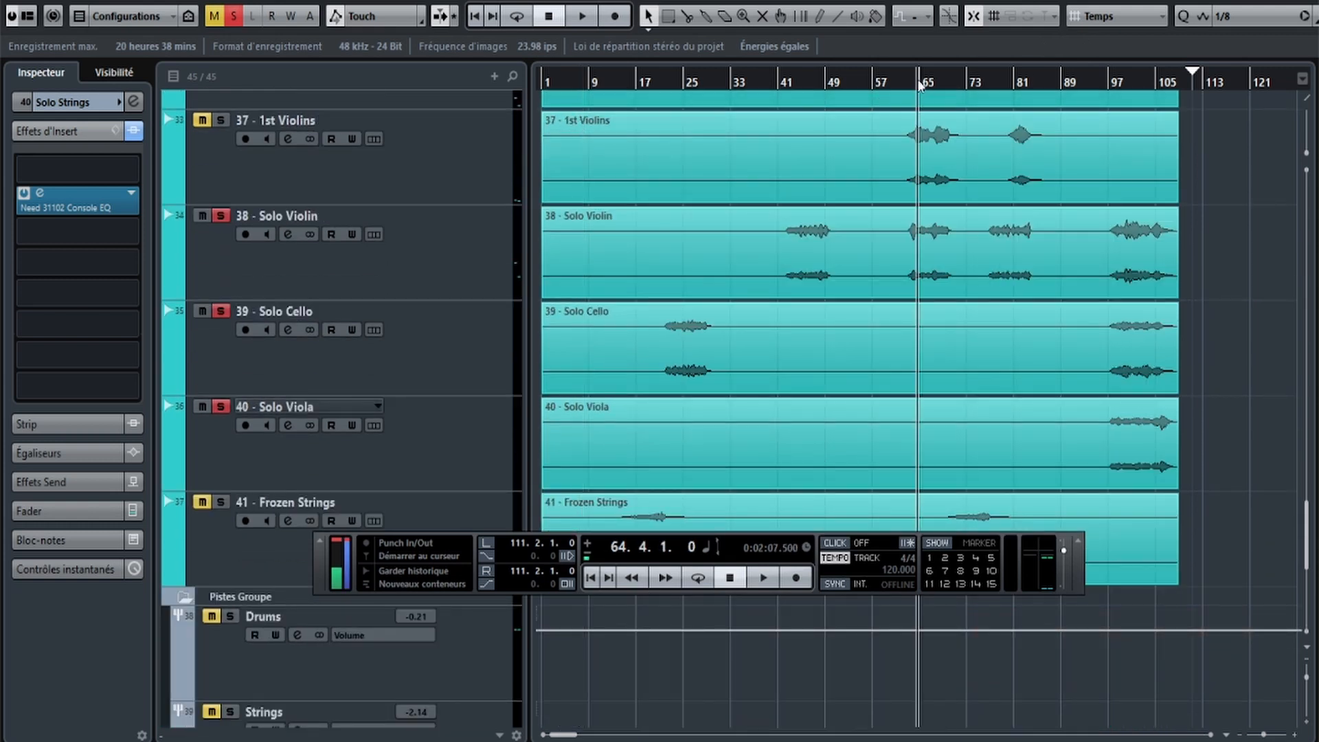
key(space)
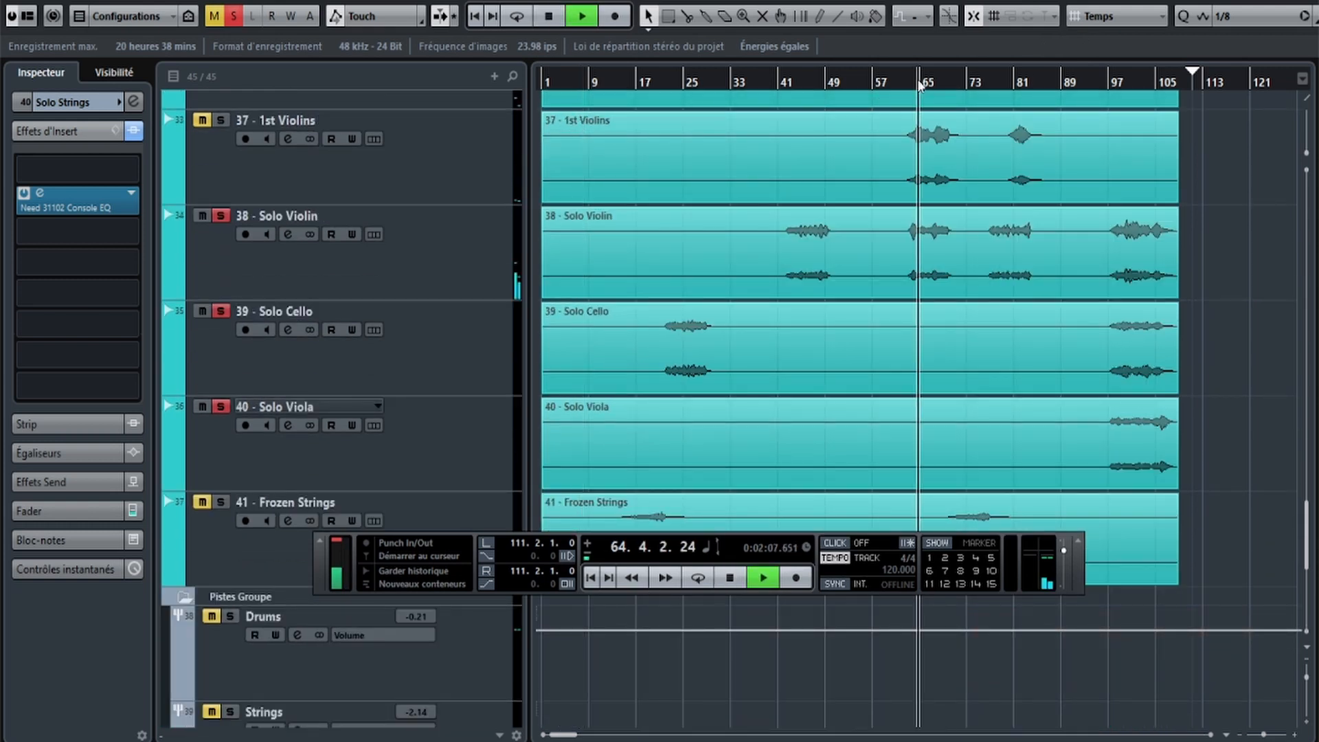
click(42, 193)
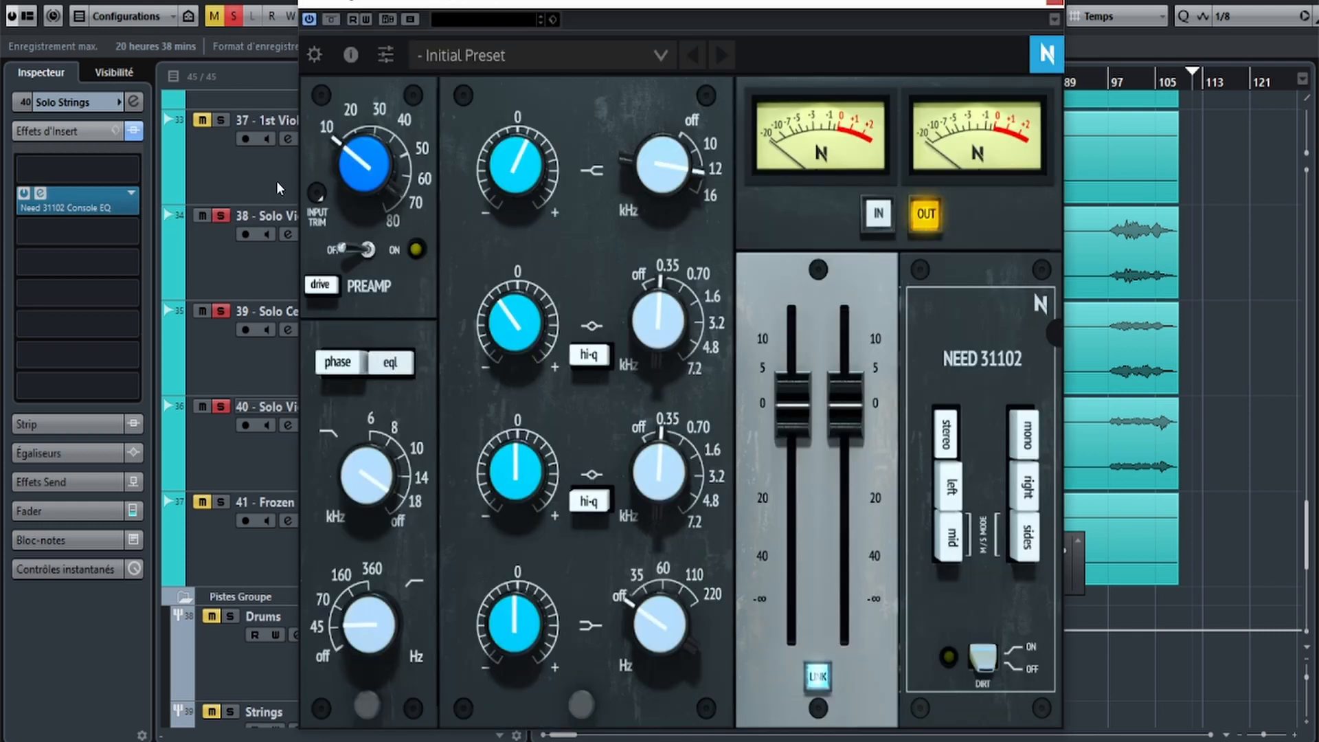
click(330, 21)
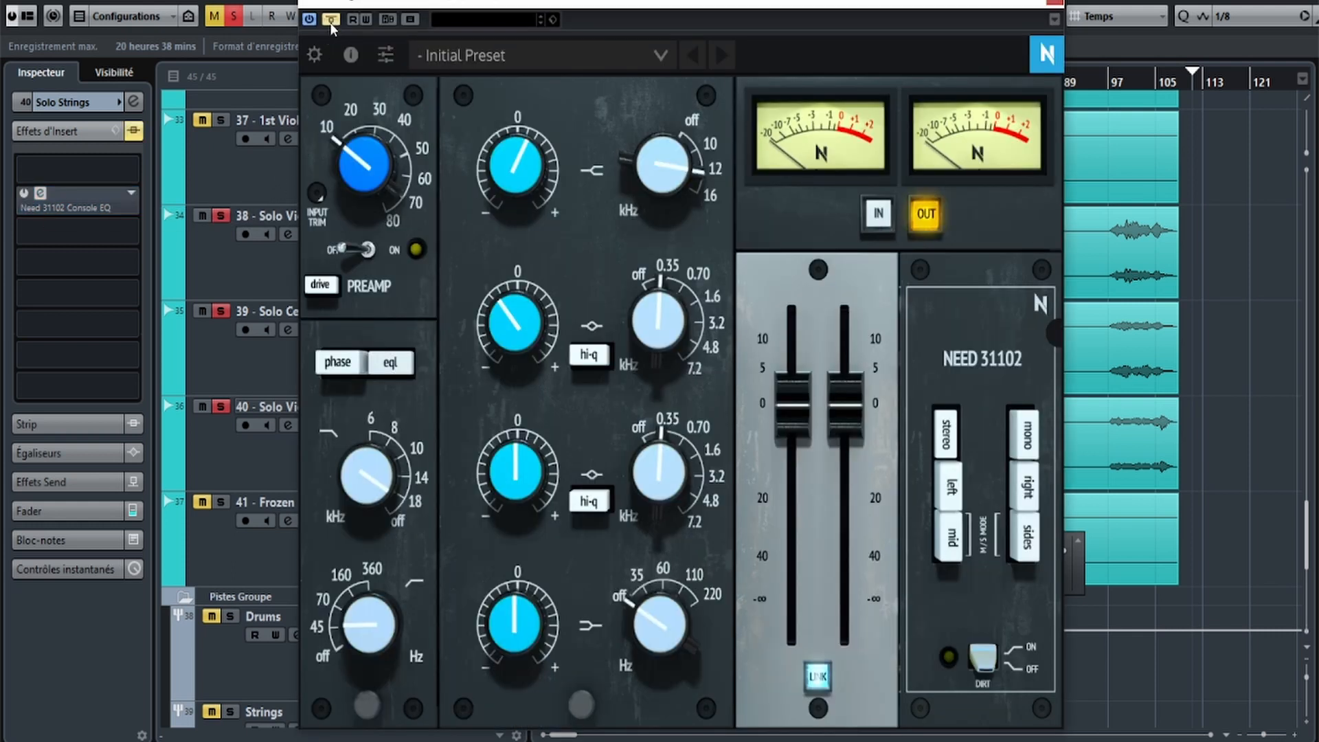
click(331, 21)
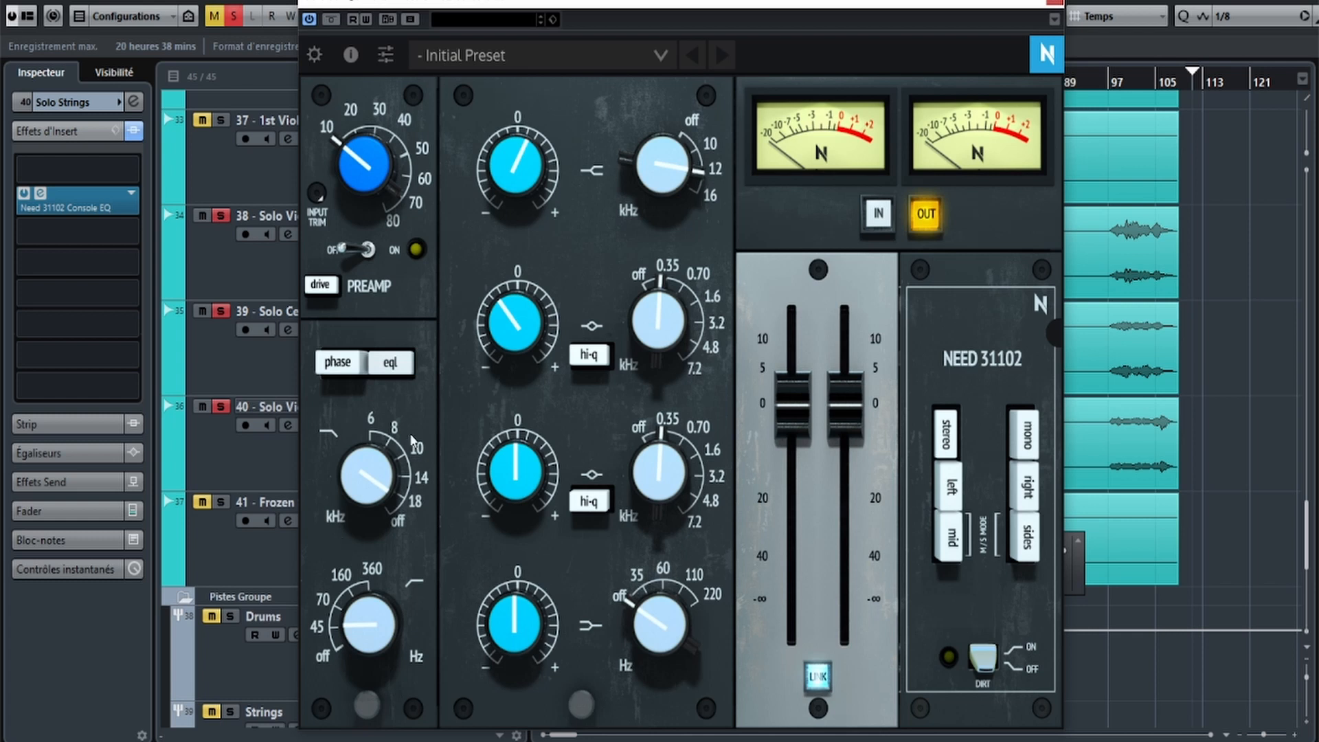
click(1055, 4)
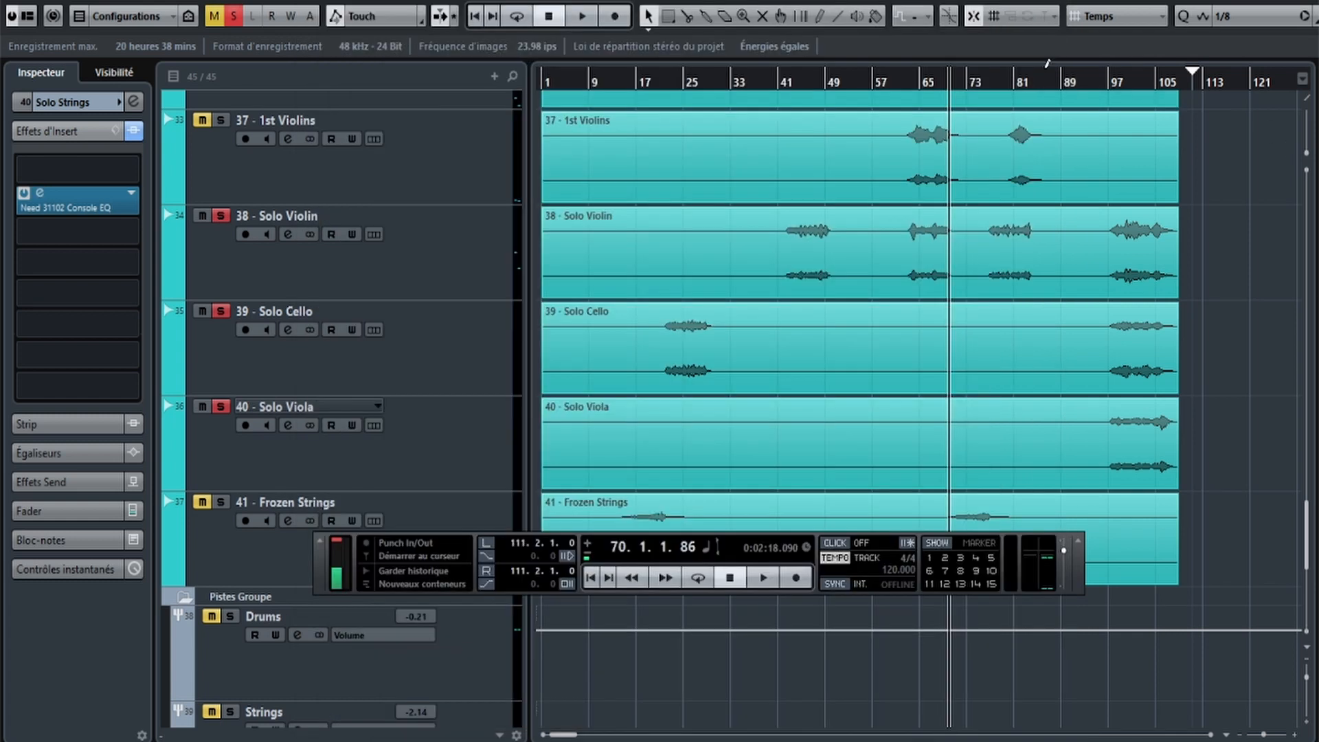
- Play the soloed strings from bar 98 and compare them with the reopened group EQ bypassed and active
click(1117, 83)
key(space)
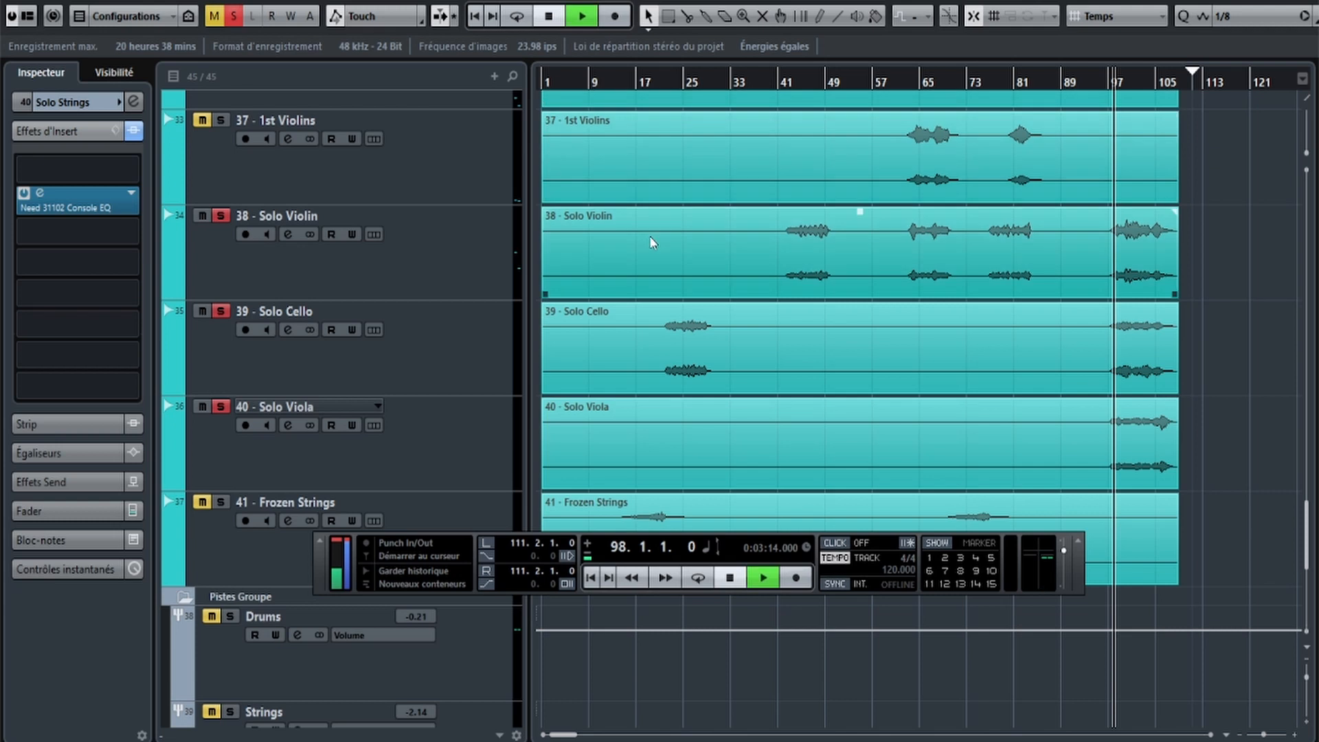
click(46, 191)
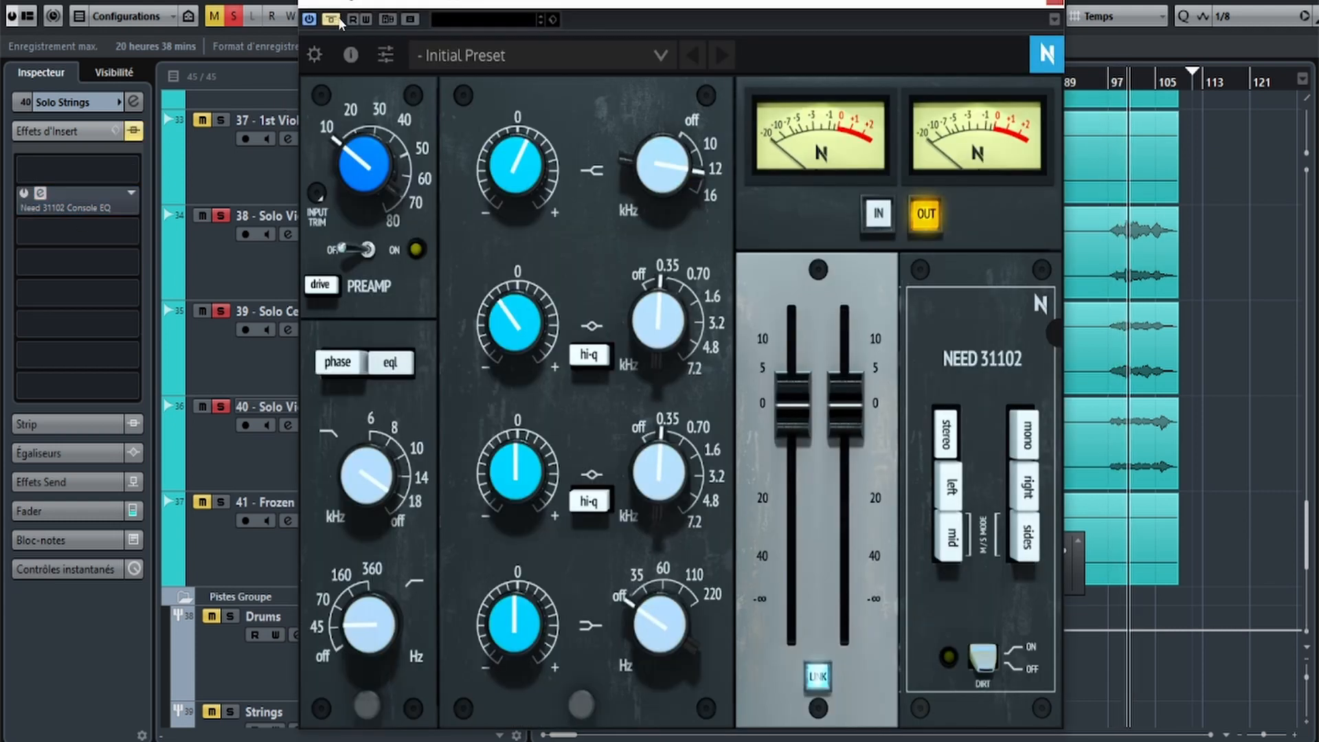
click(338, 20)
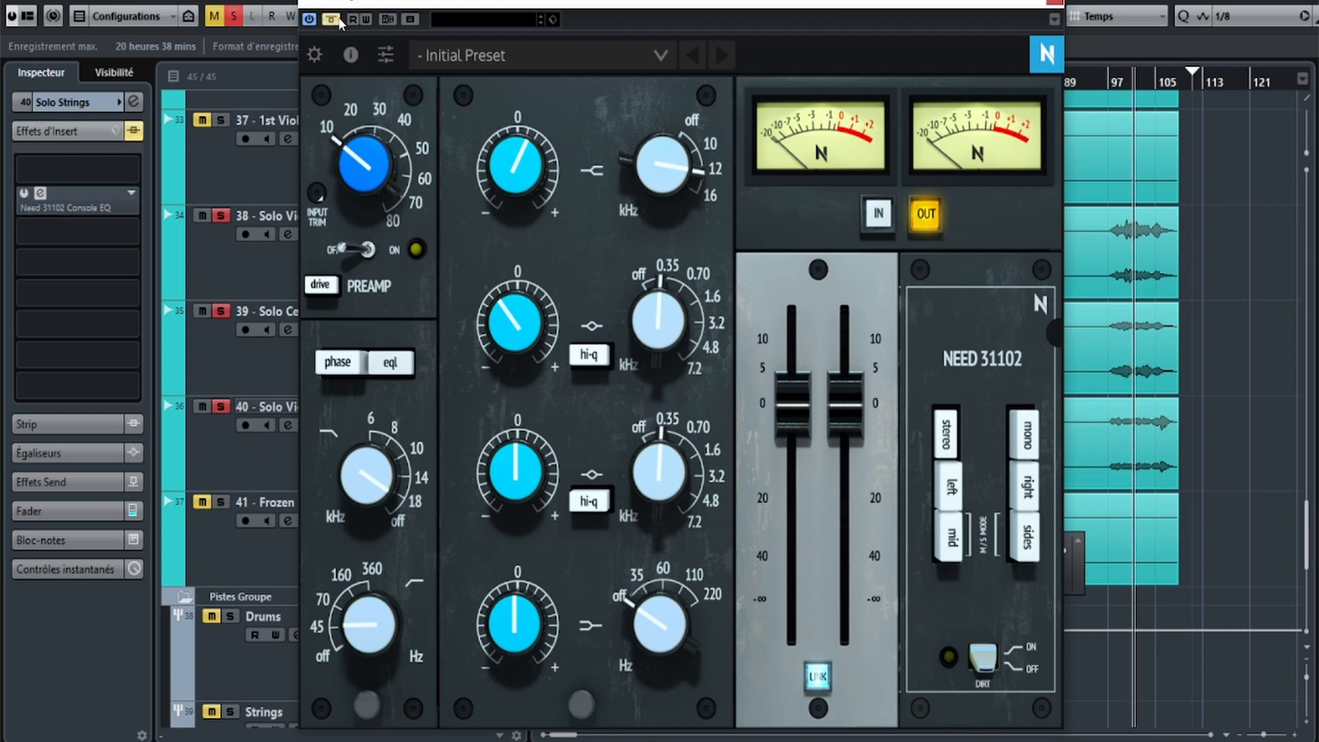
click(337, 20)
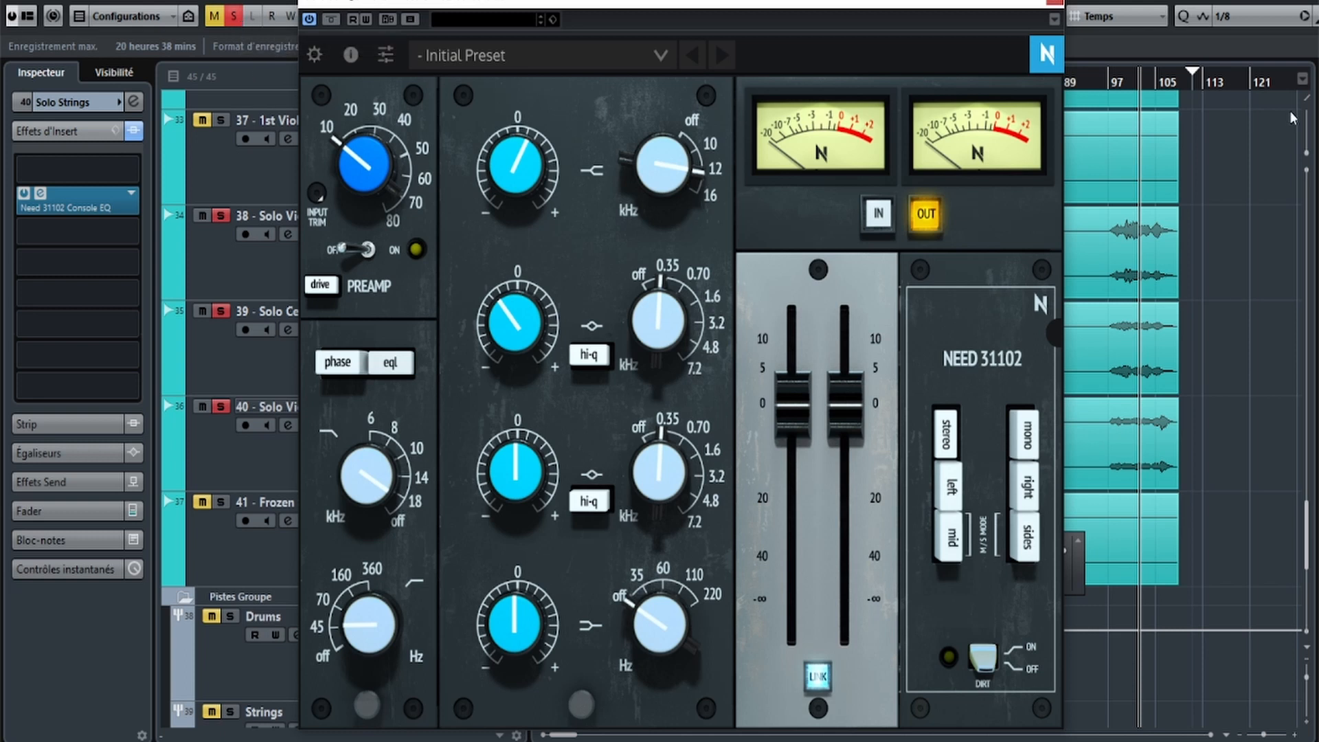
- Return to around bar 98, deactivate all solos, compare the full mix with the Solo Strings EQ bypassed and active, and close the EQ
click(1119, 86)
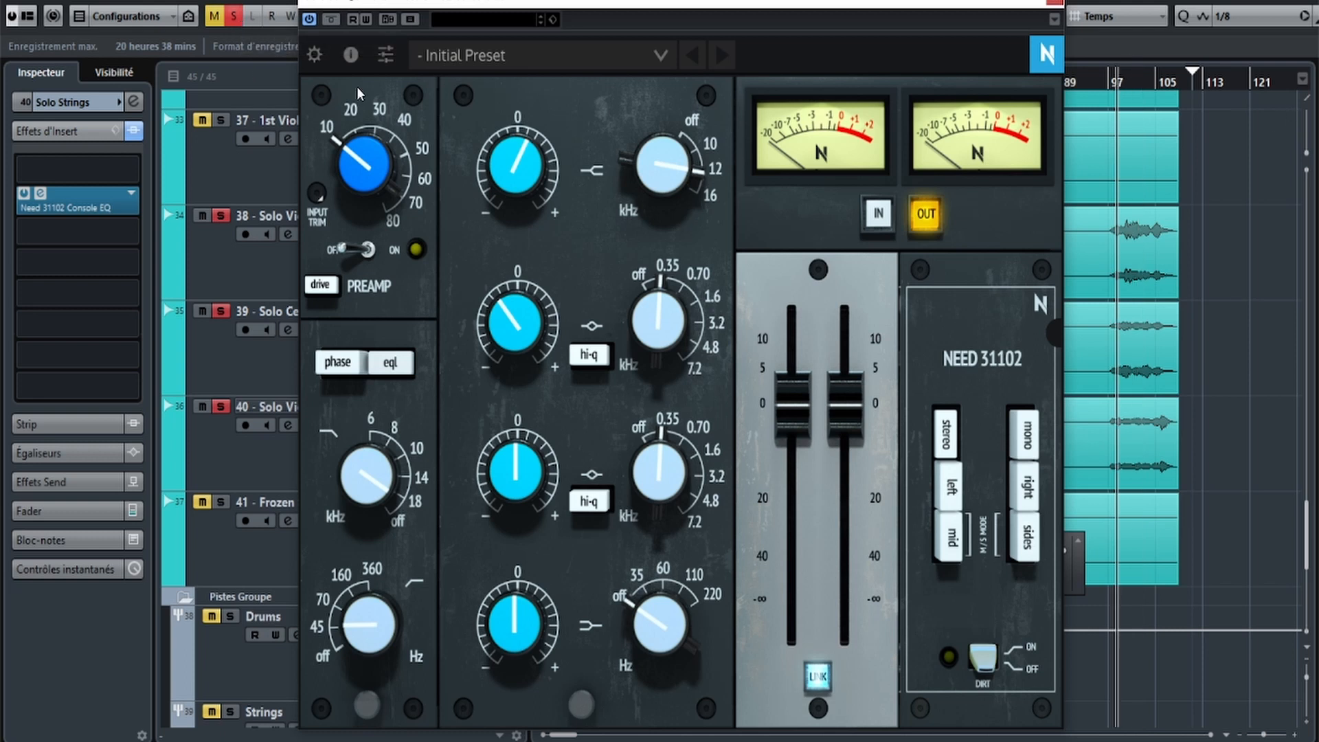
click(231, 21)
click(327, 21)
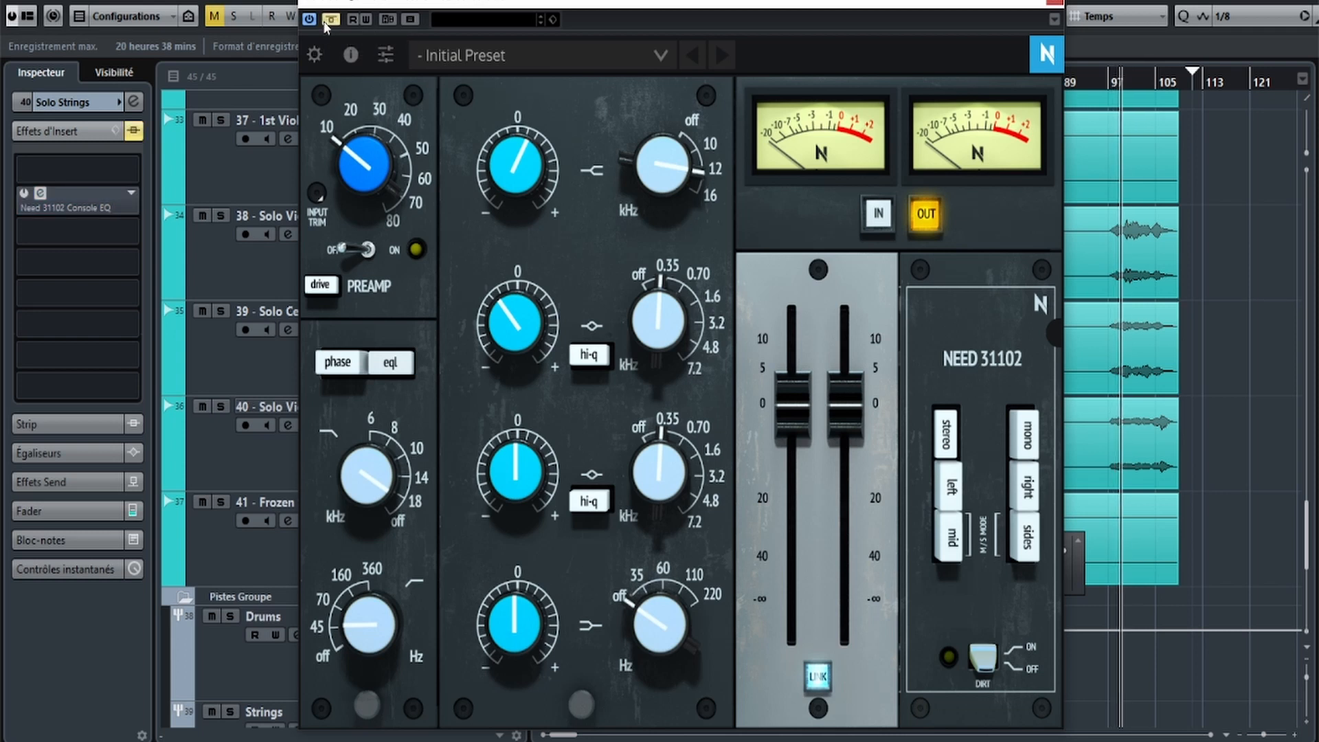
click(327, 21)
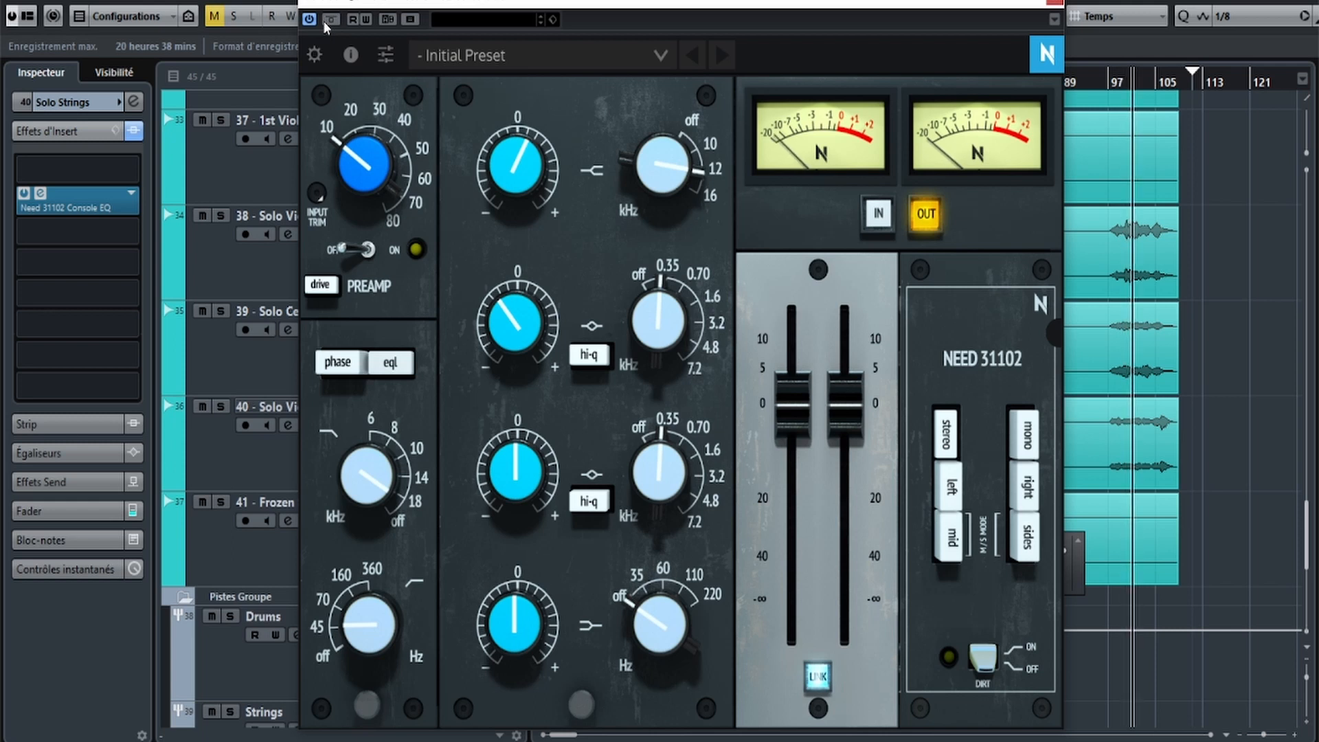
click(324, 22)
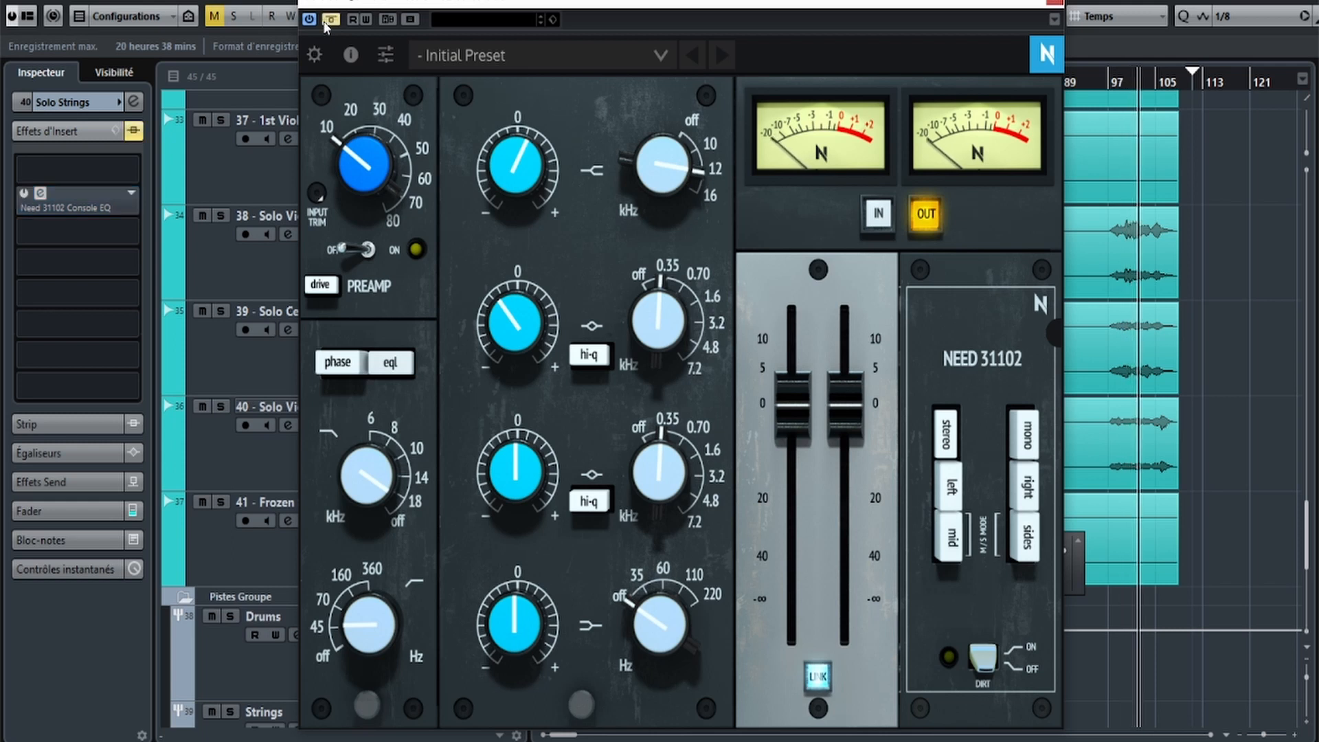
click(327, 21)
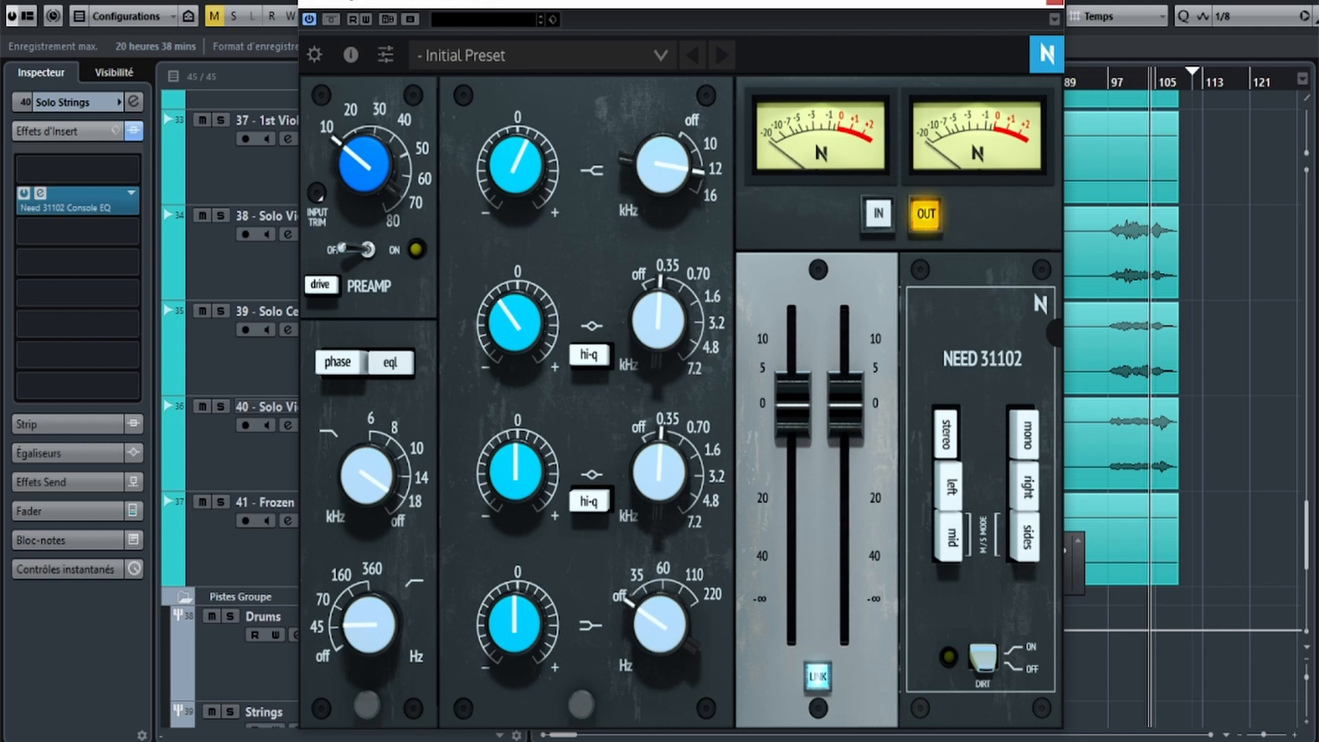
mouse_move(521, 179)
mouse_move(516, 320)
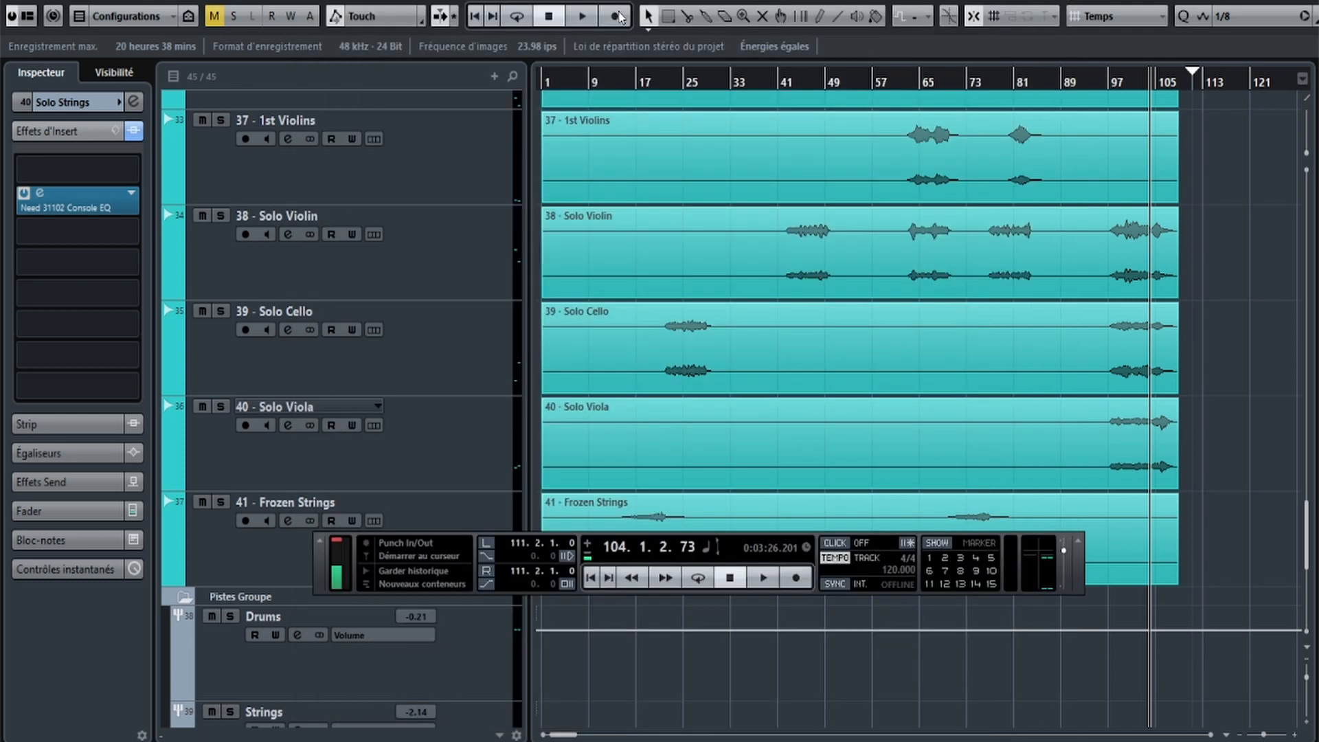
click(1055, 2)
- Open the MixConsole and select all channels from Stereo Out back to 01 - Kick
scroll(594, 220, down, 5)
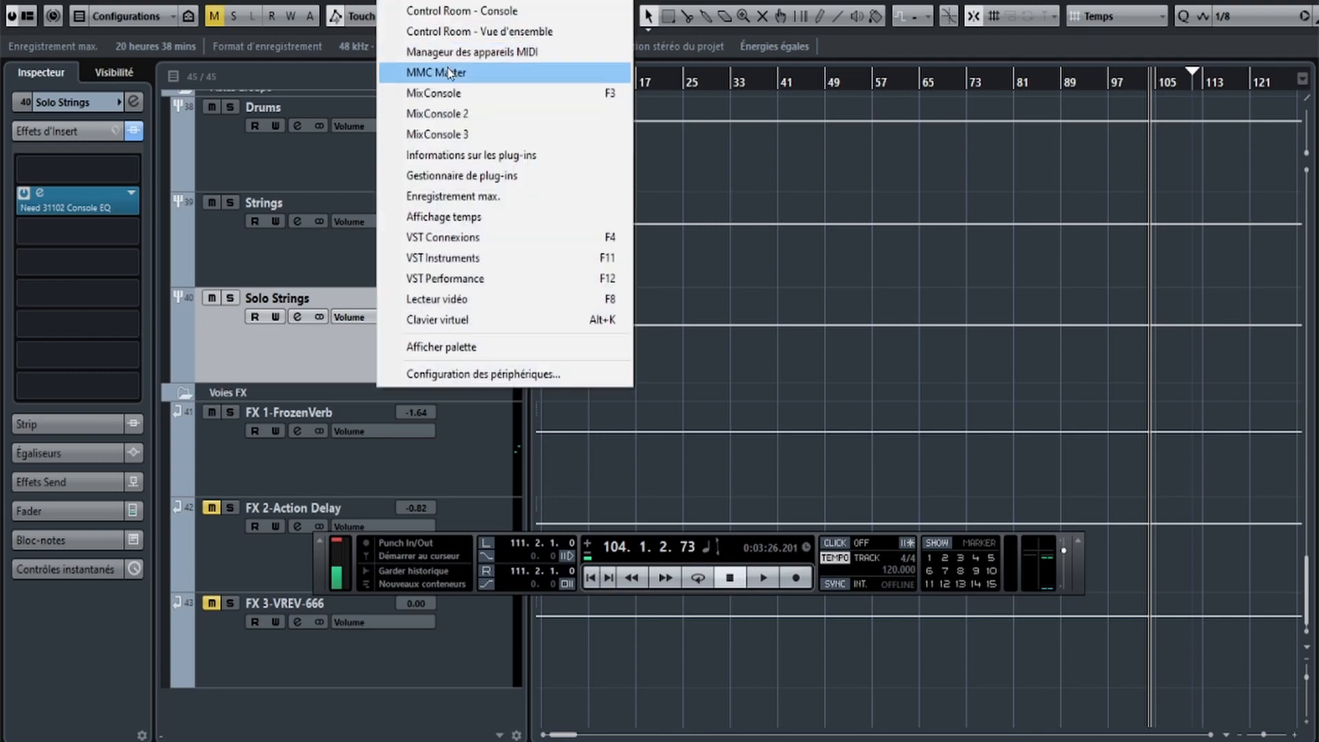
click(598, 130)
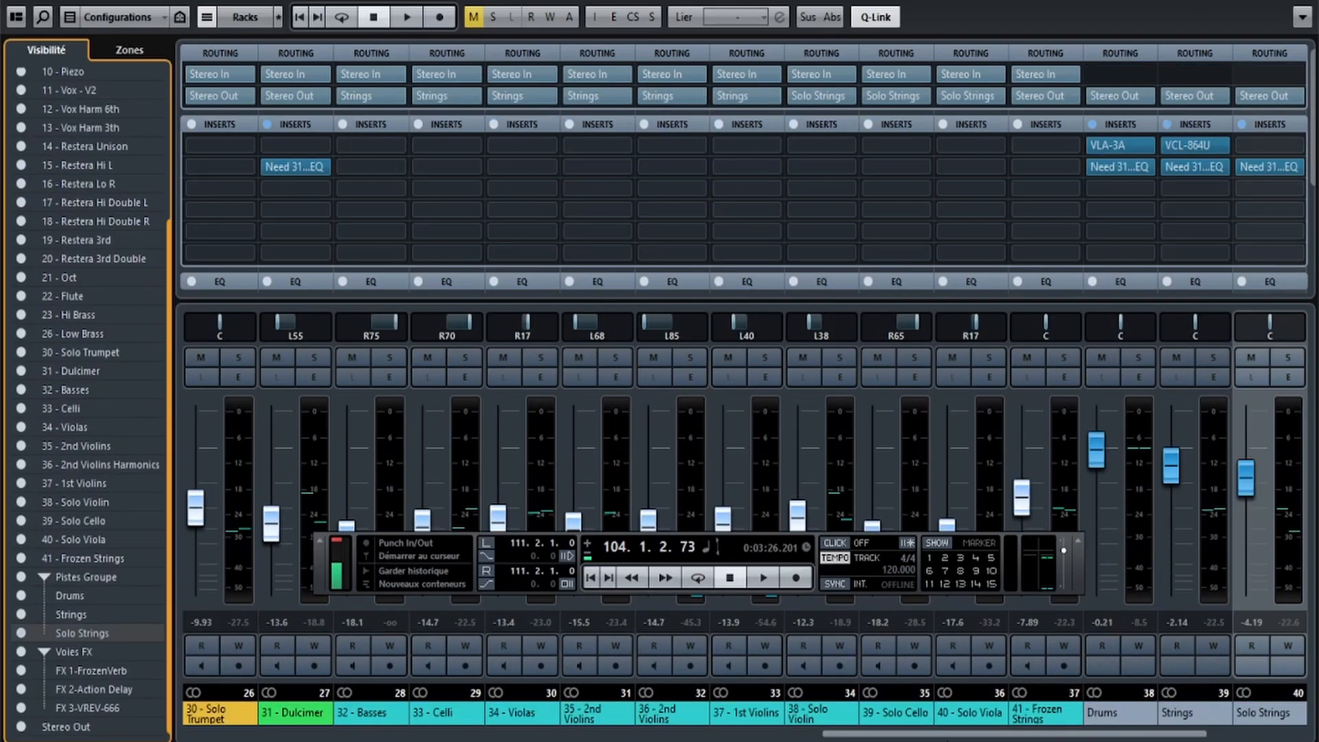
click(952, 740)
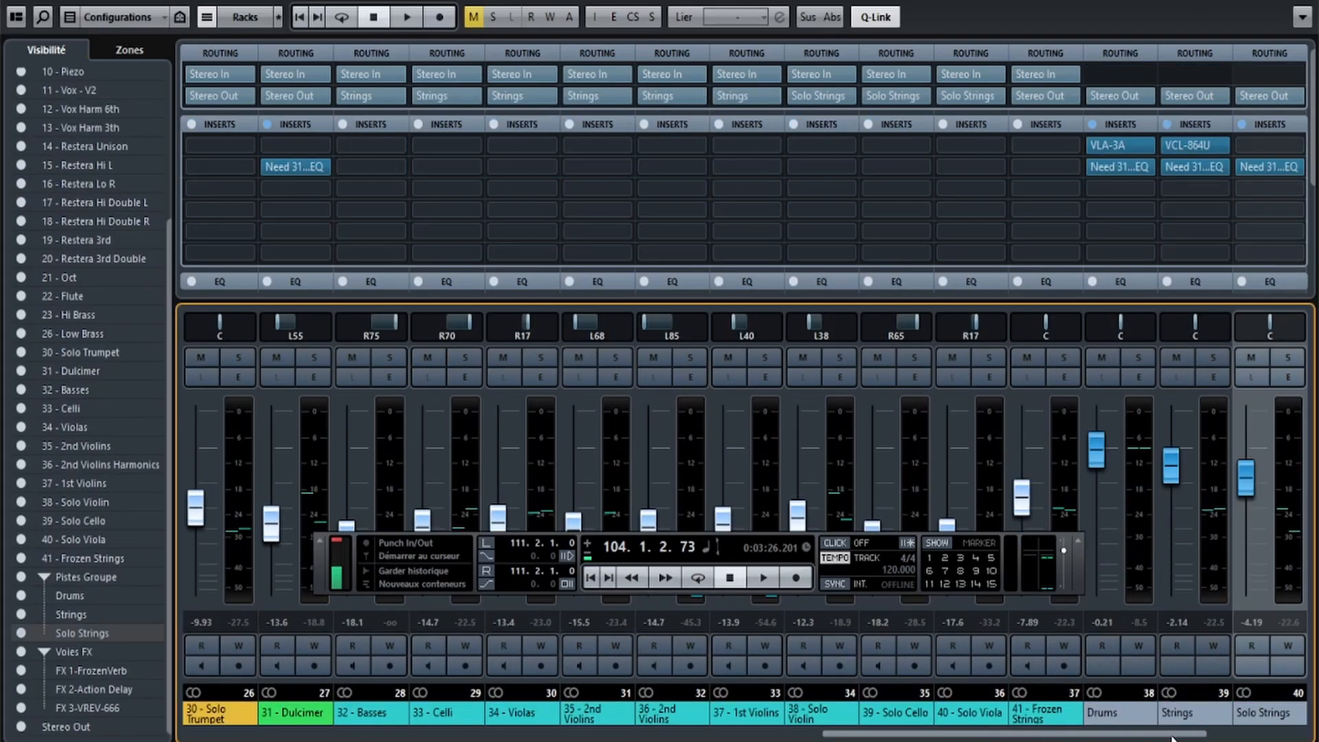
drag(1187, 738, 1287, 739)
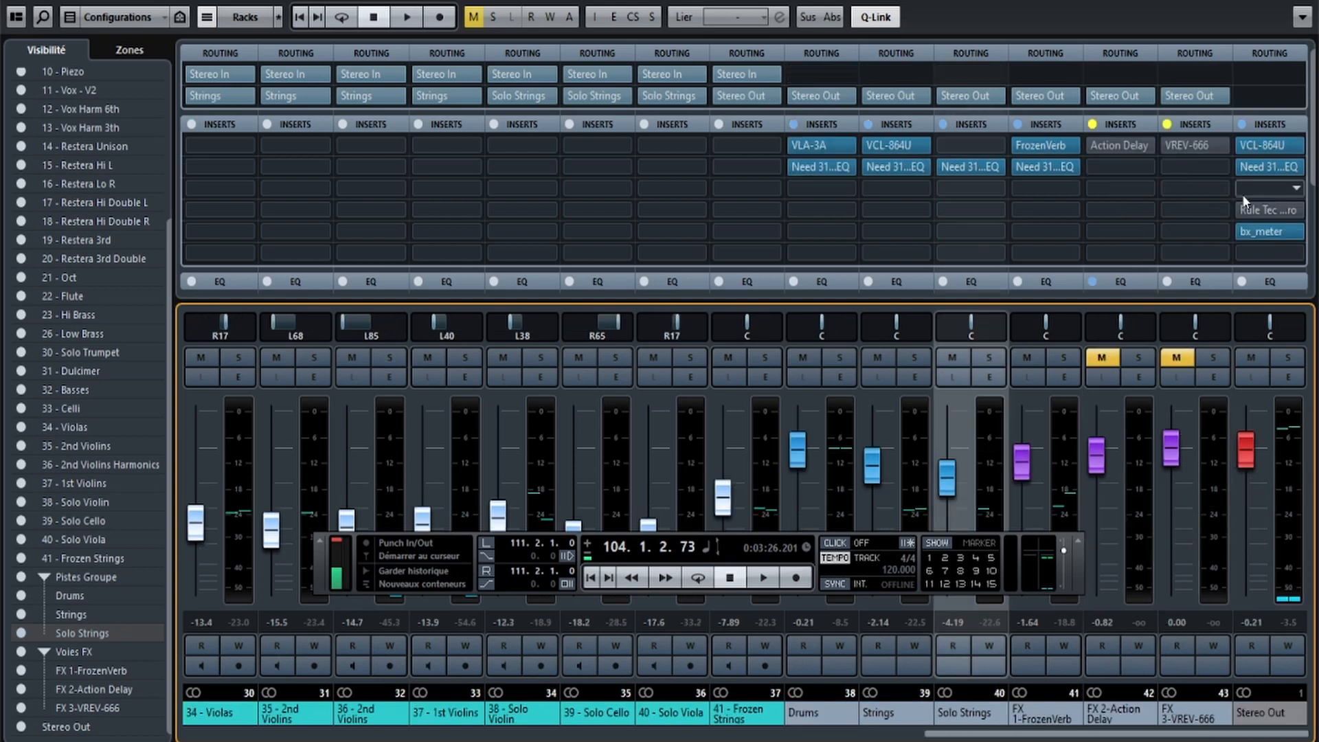
click(1289, 548)
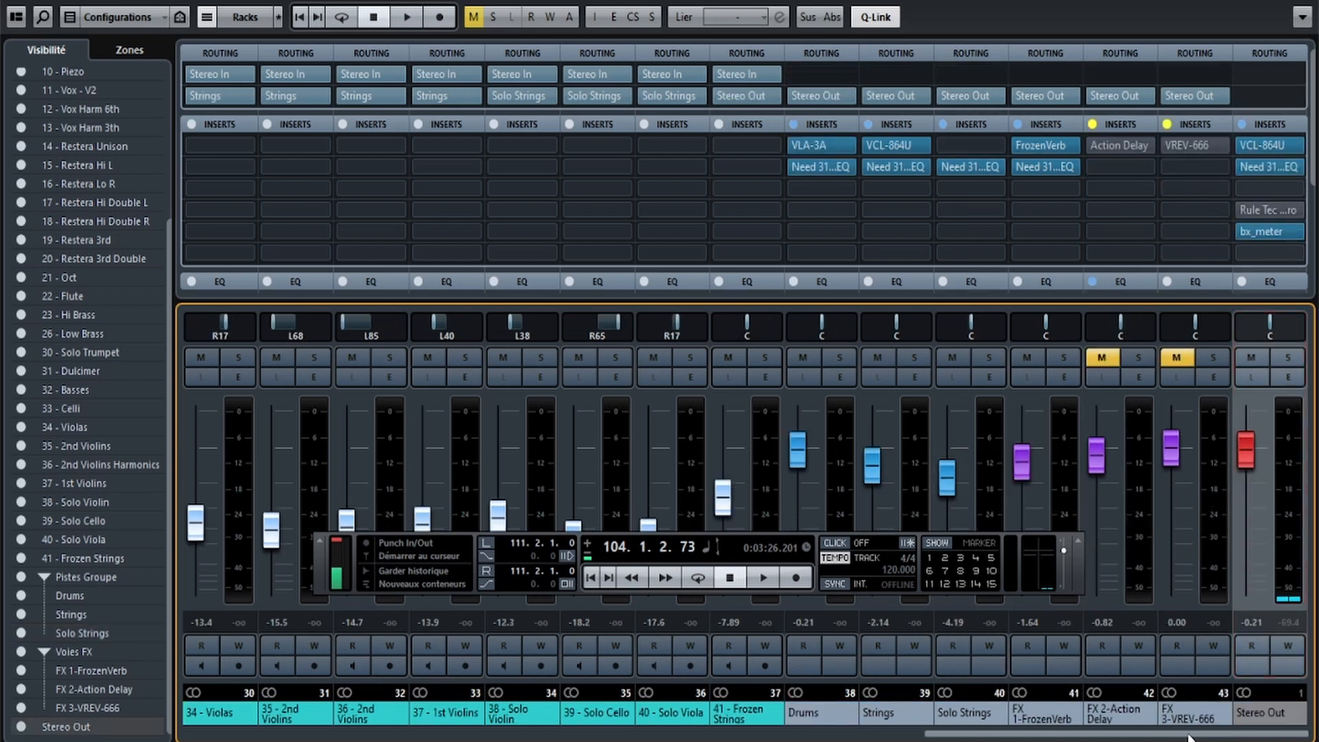
drag(1189, 734, 29, 692)
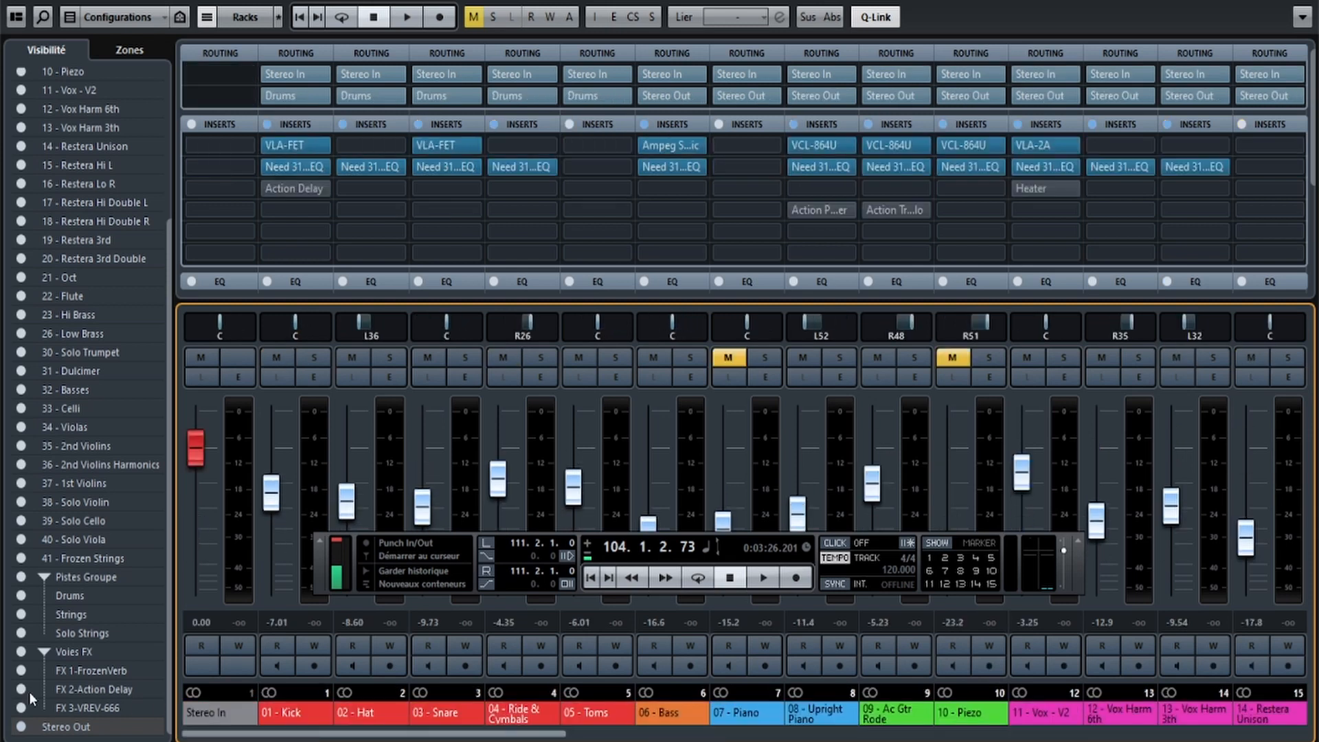
click(311, 417)
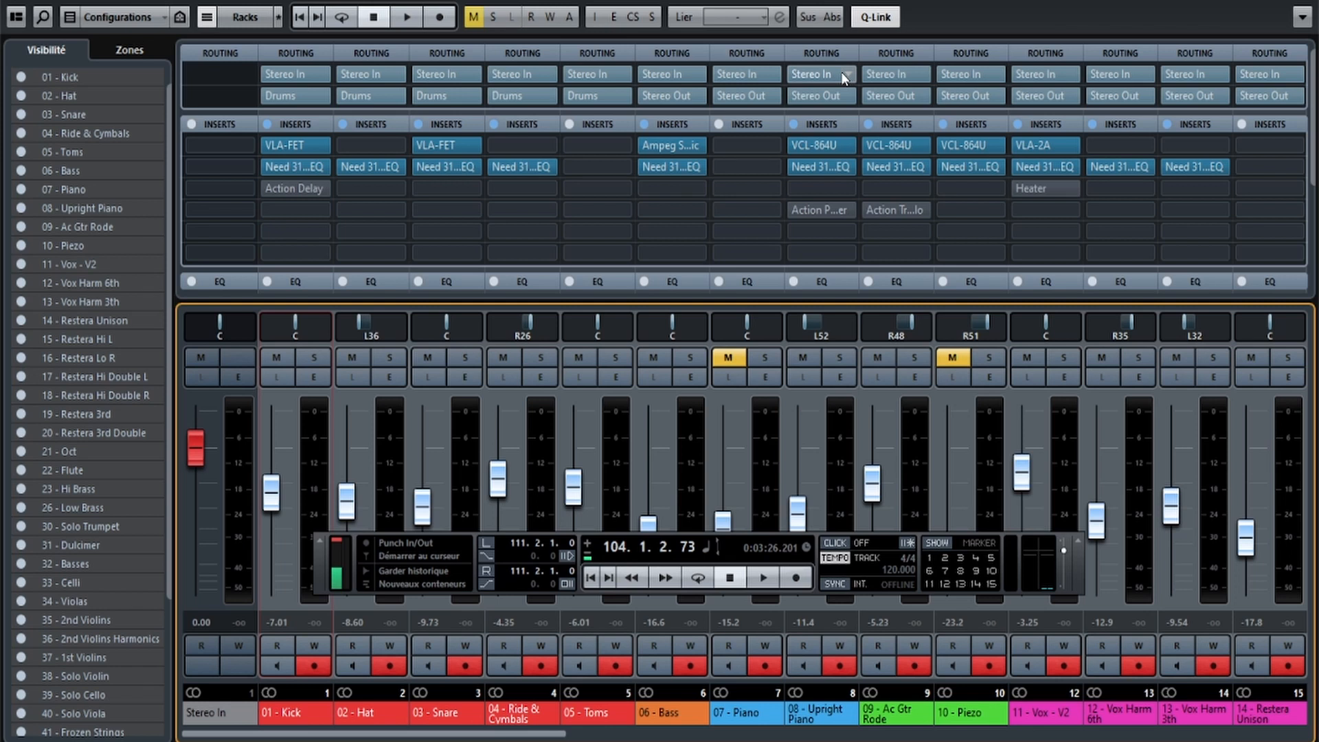
- Bypass the linked Need 31102 Console EQs, play the mix from bar 1, and reactivate them together during playback to compare
click(268, 167)
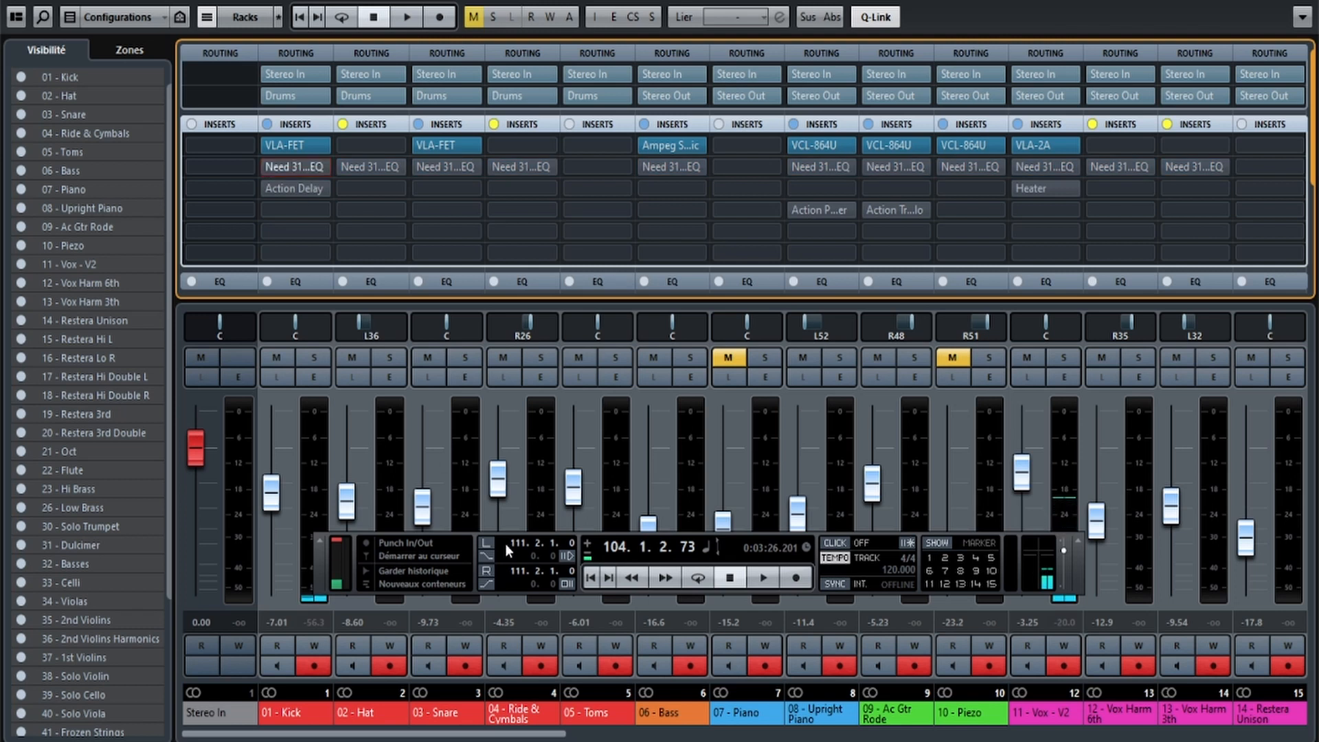
click(597, 581)
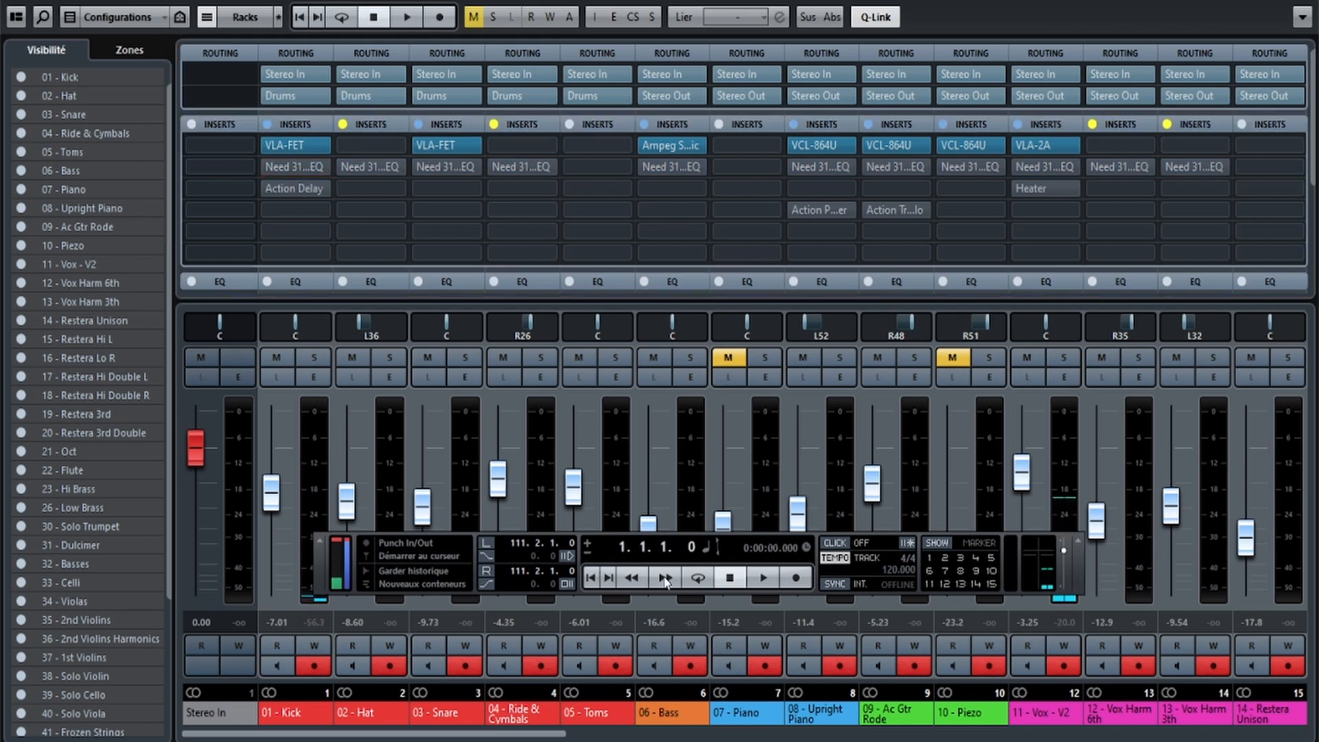
click(665, 579)
click(635, 579)
key(space)
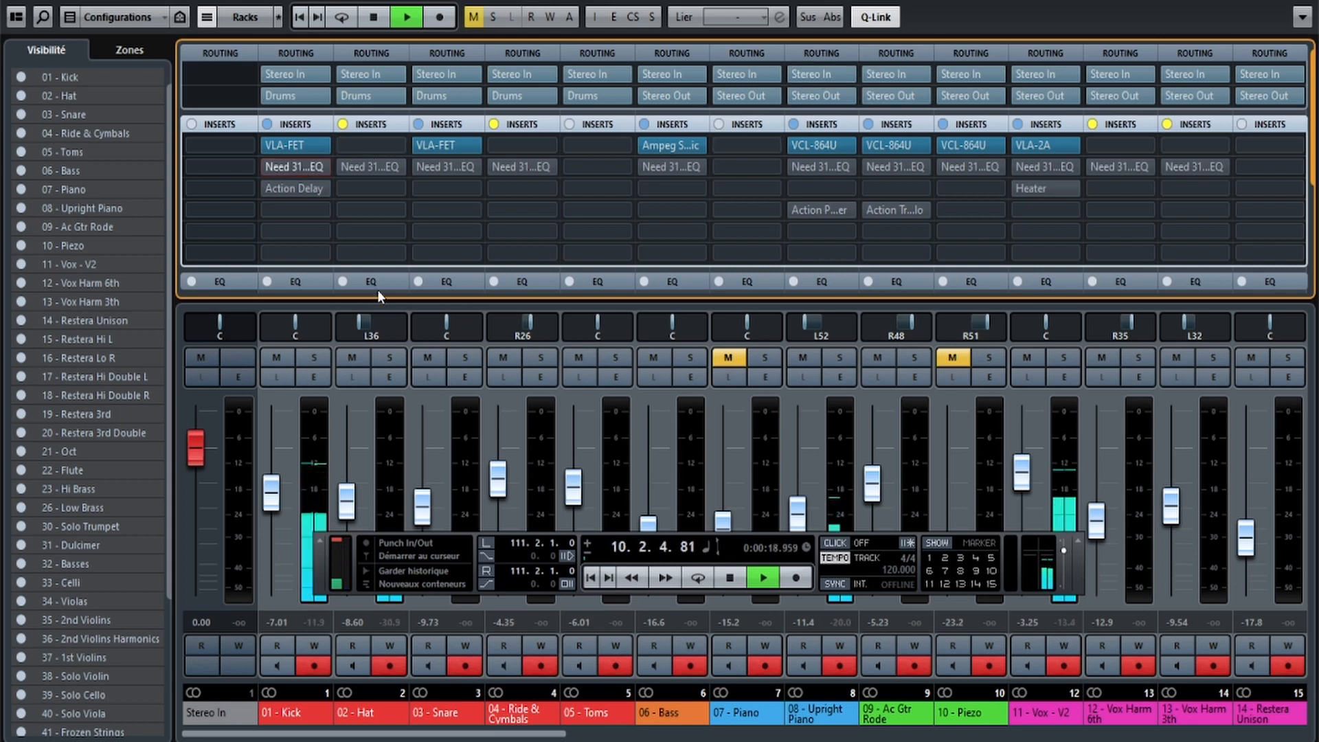
key(space)
click(588, 578)
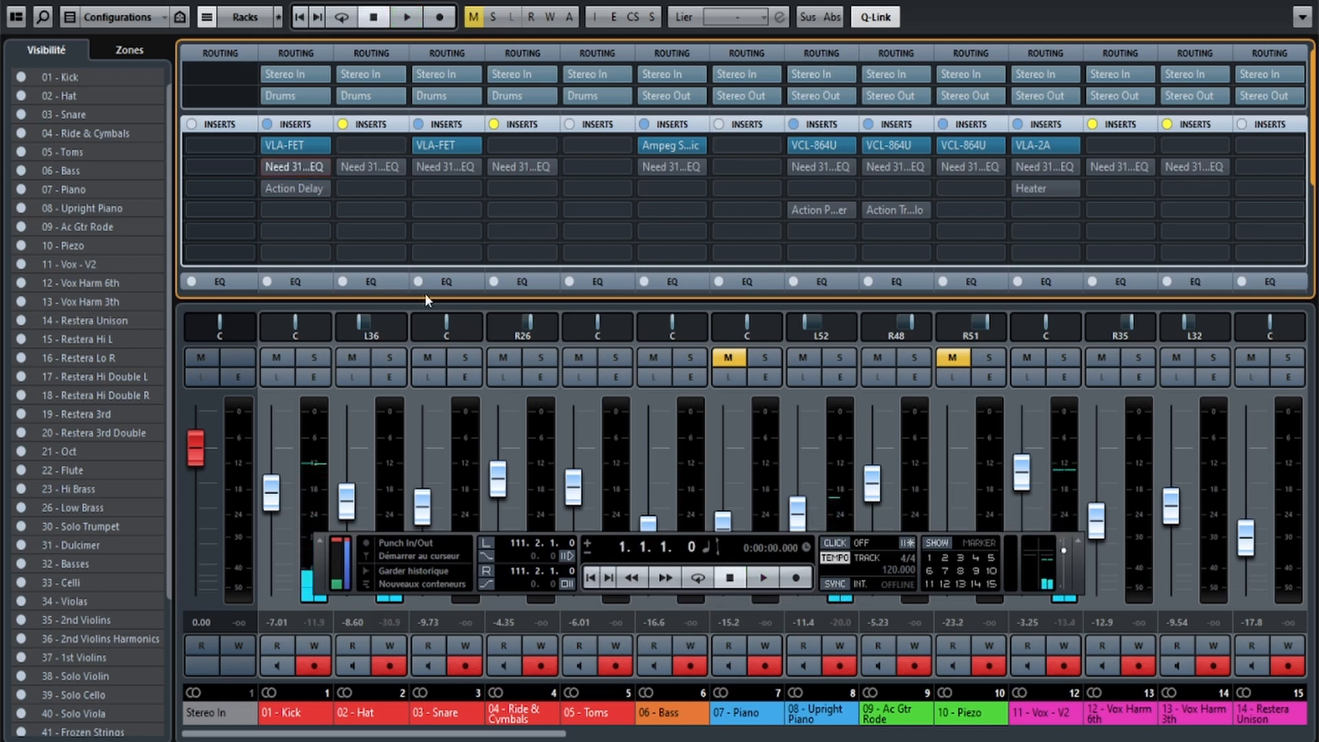
key(space)
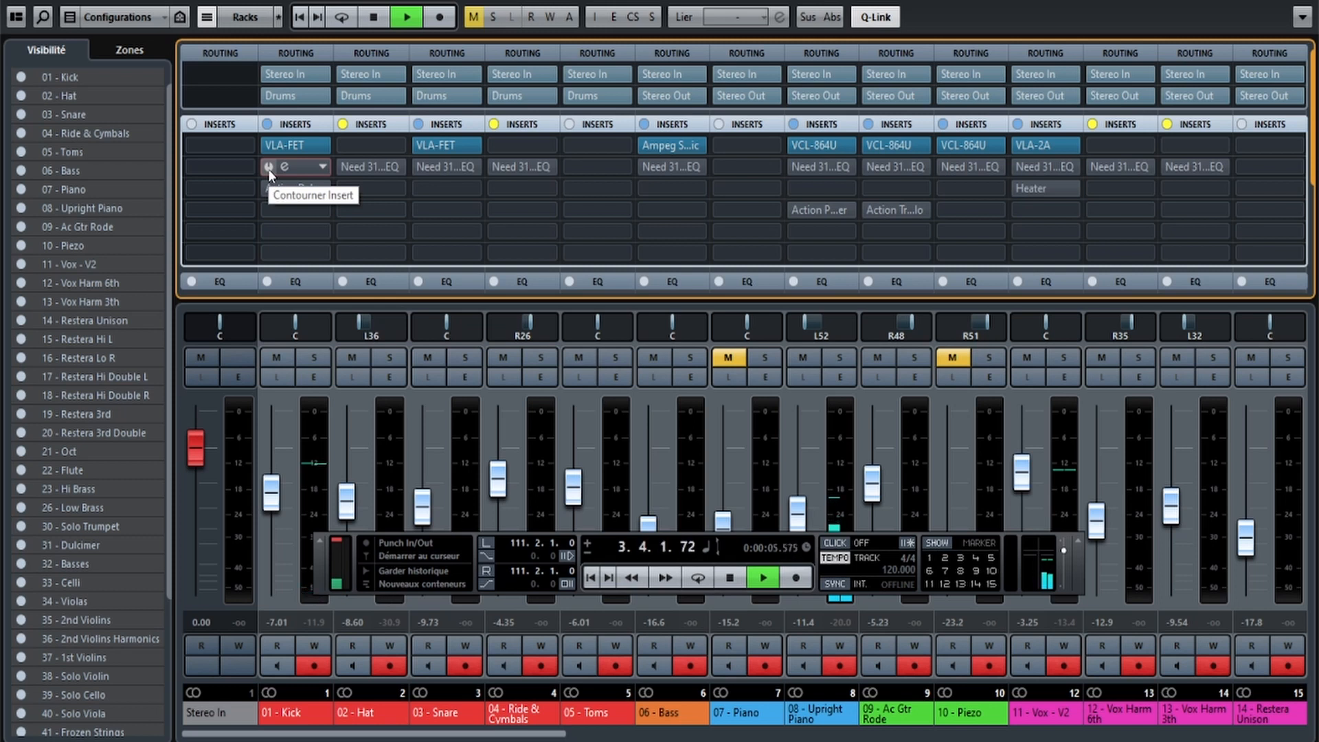
click(268, 167)
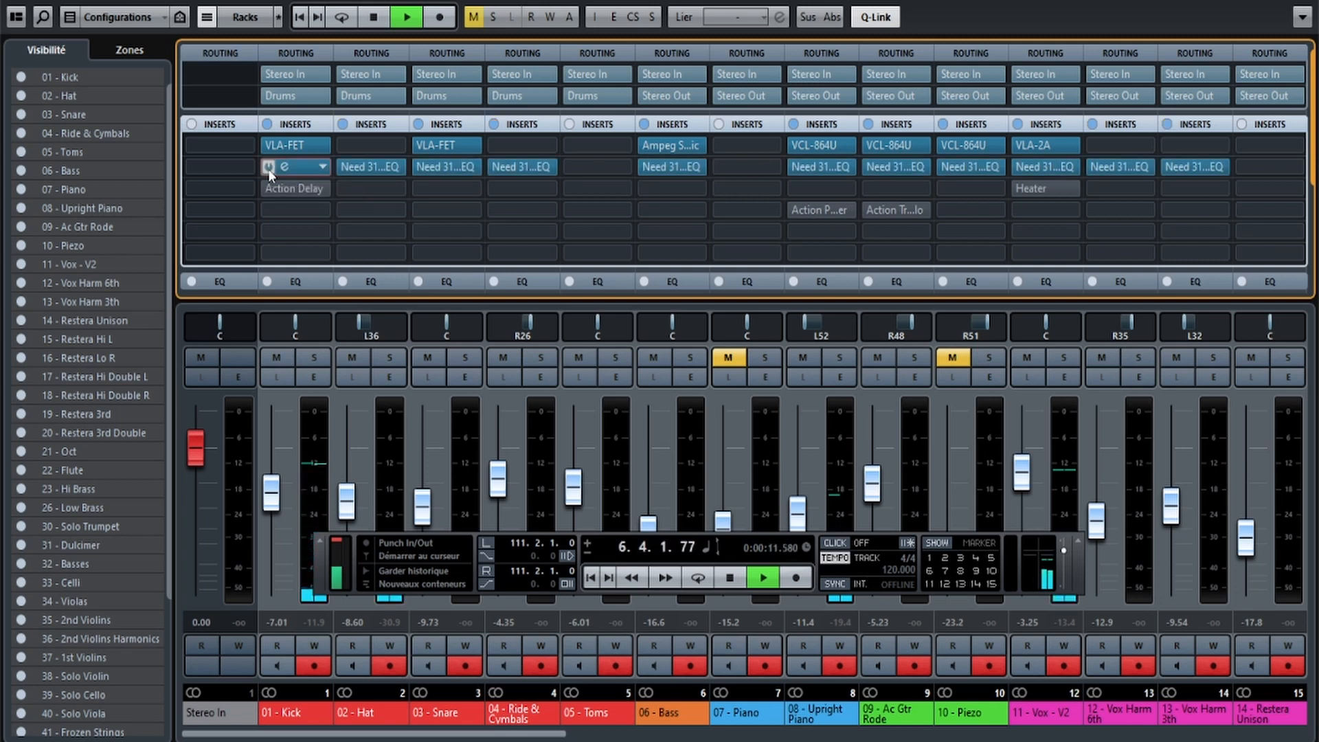
- Keep comparing the playing mix with the linked Need 31102 Console EQs off and on, leave them active and stop playback
click(268, 168)
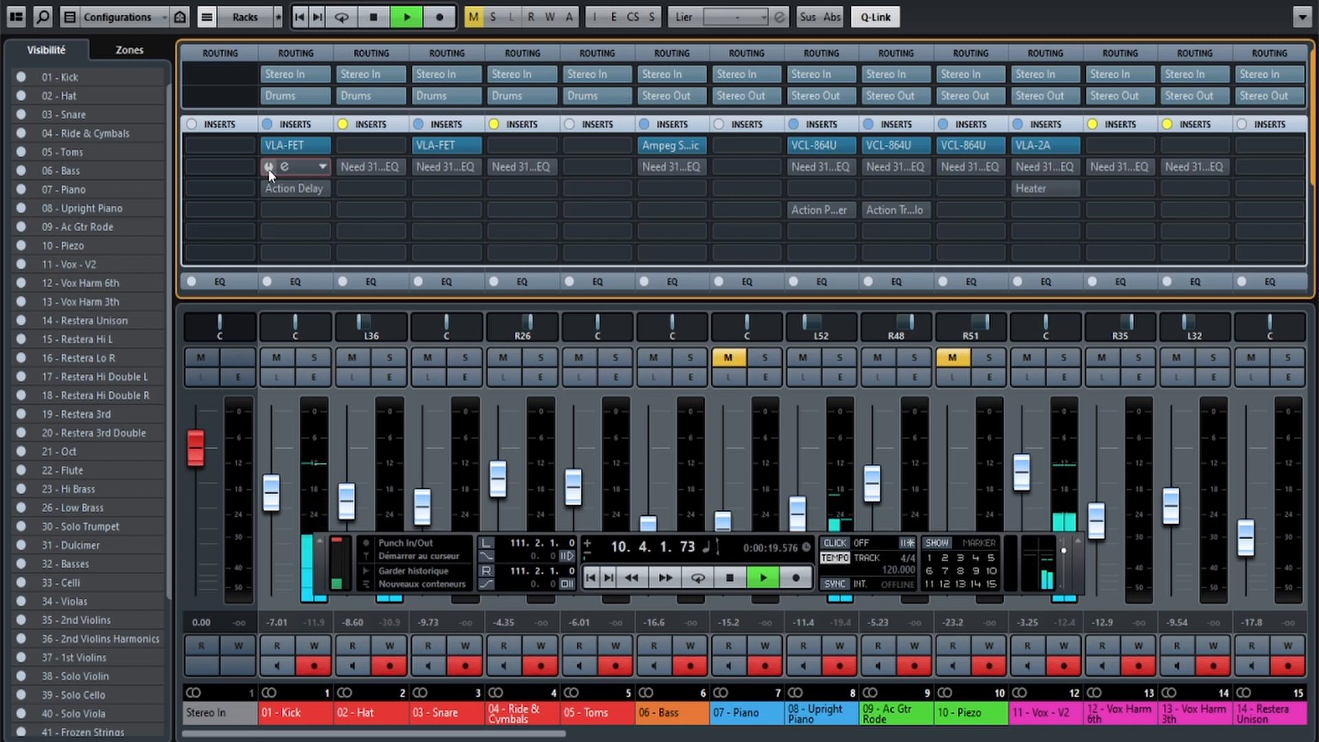
click(268, 168)
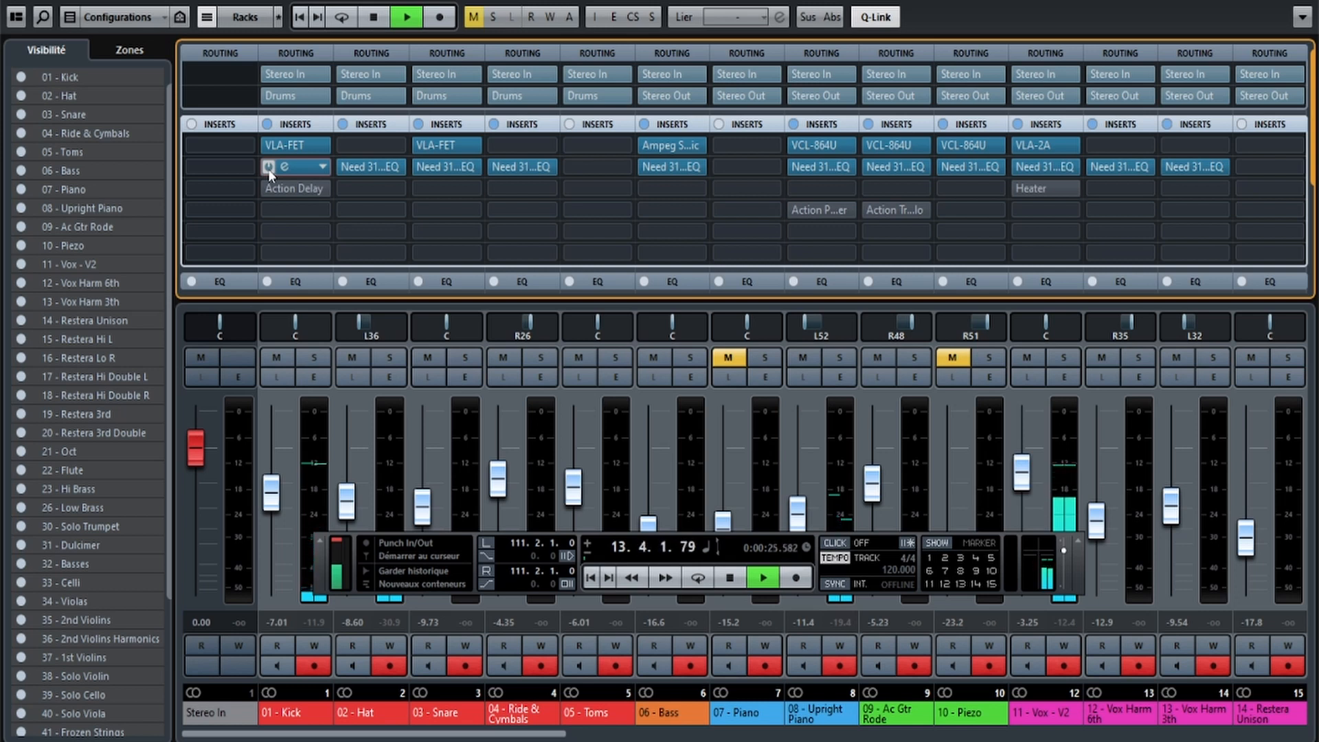
click(268, 168)
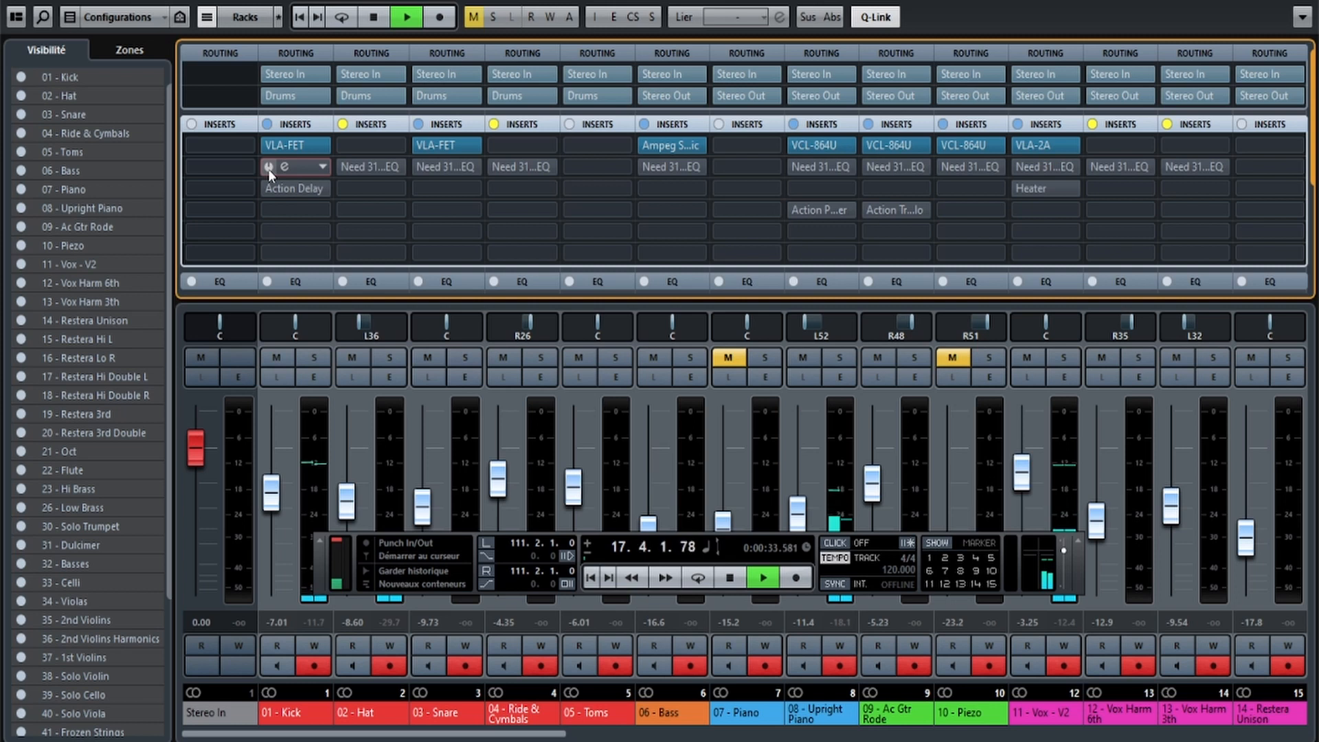
click(268, 167)
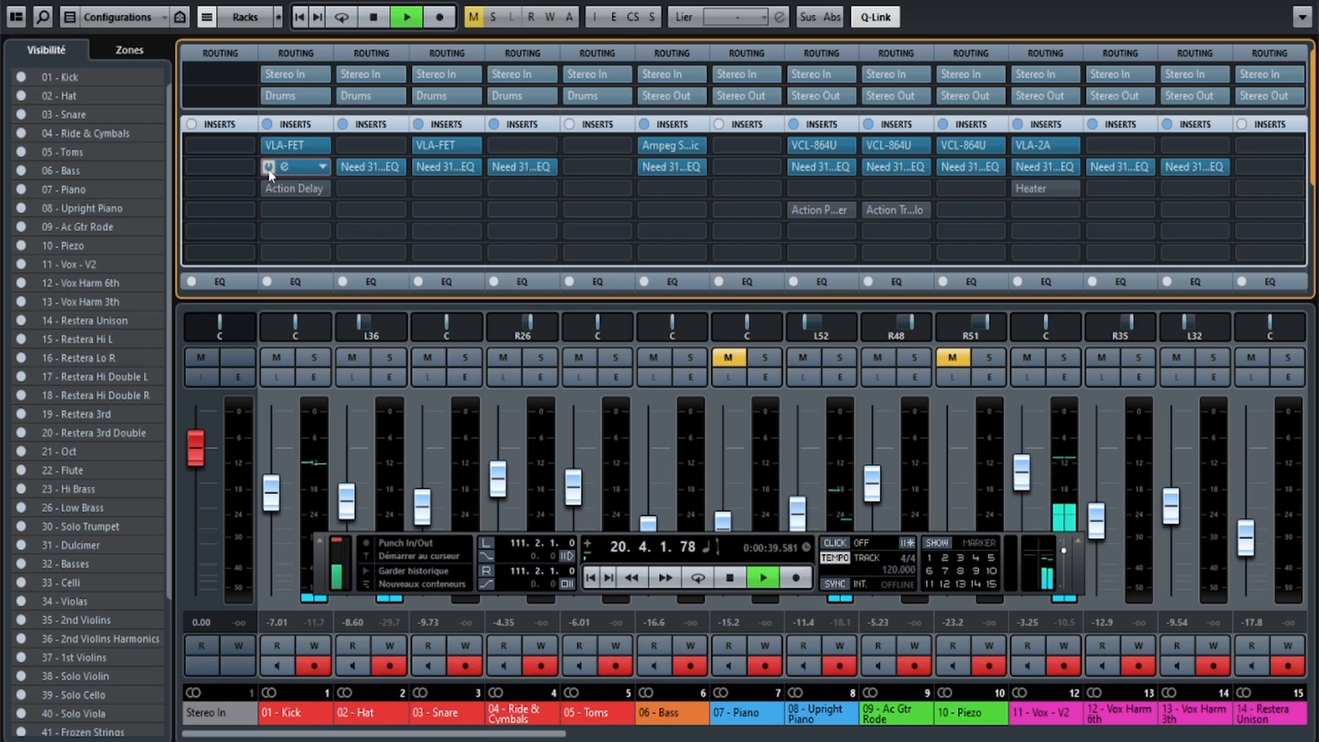
click(268, 169)
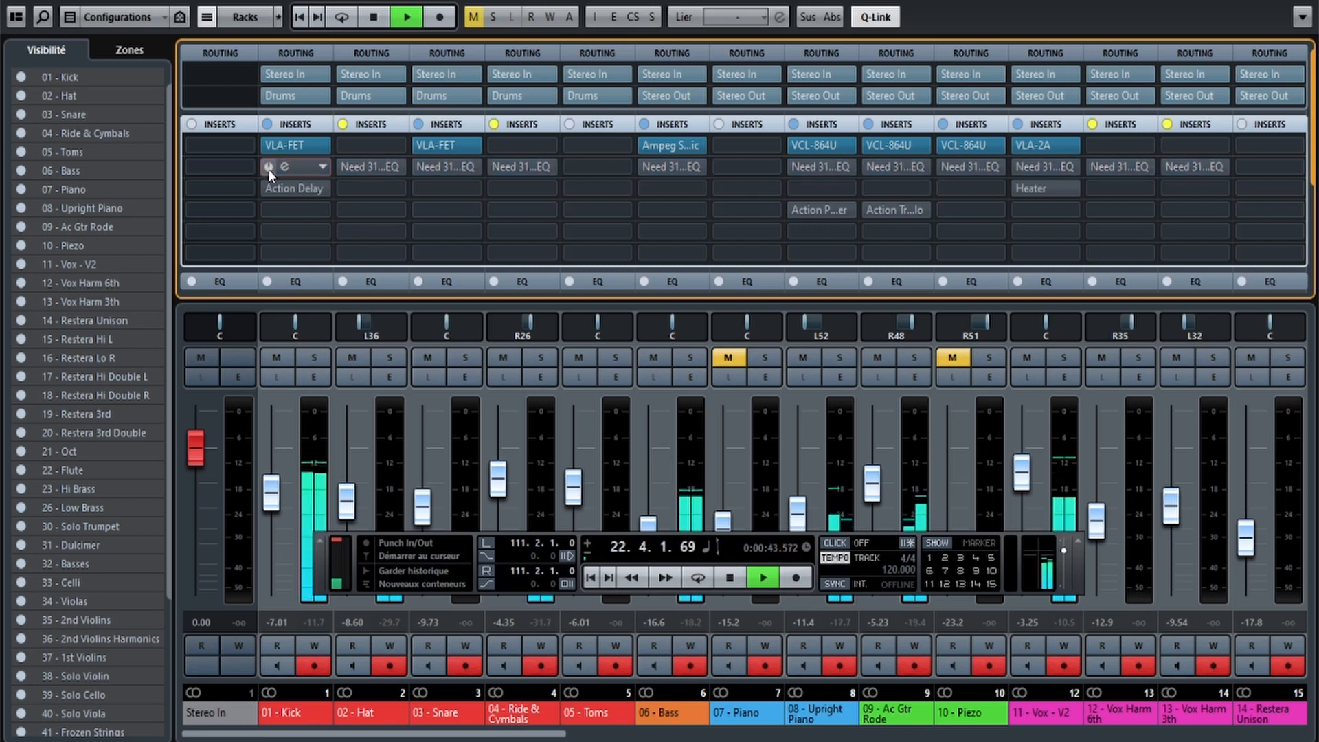
click(268, 169)
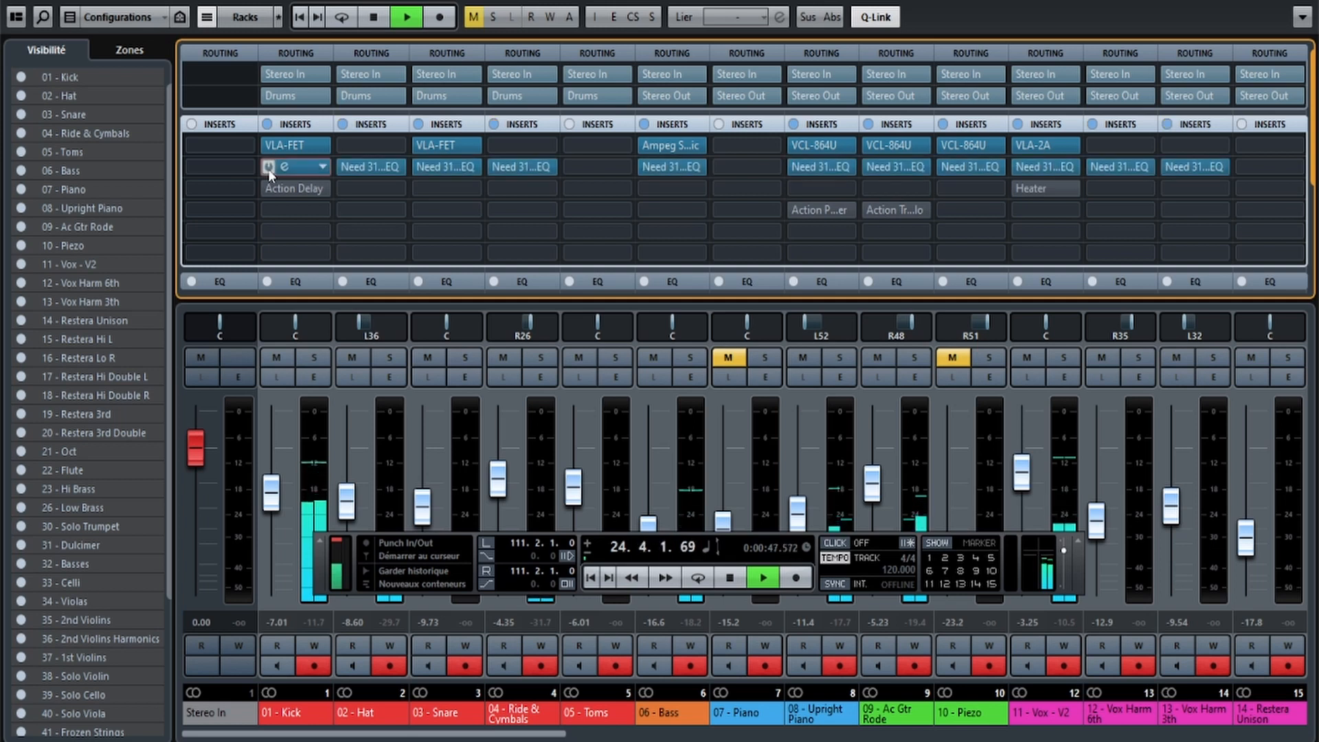
click(268, 169)
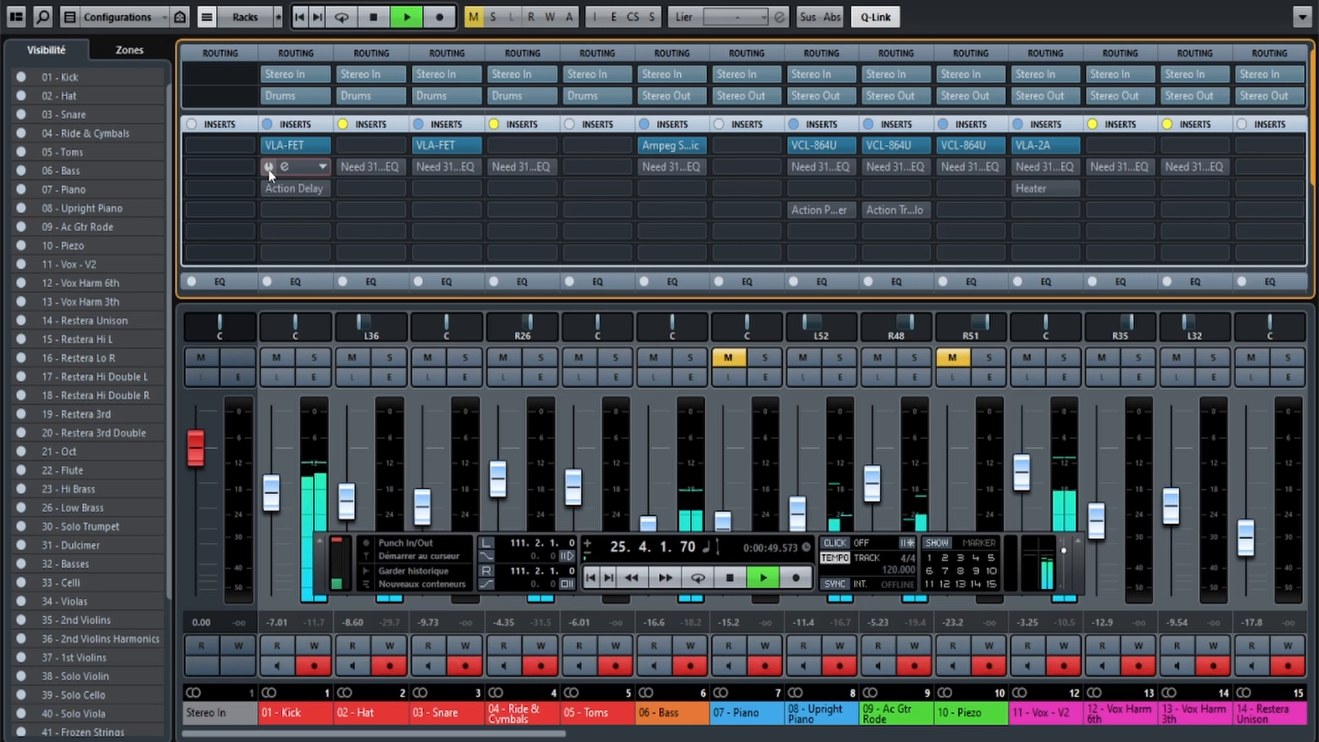
click(268, 169)
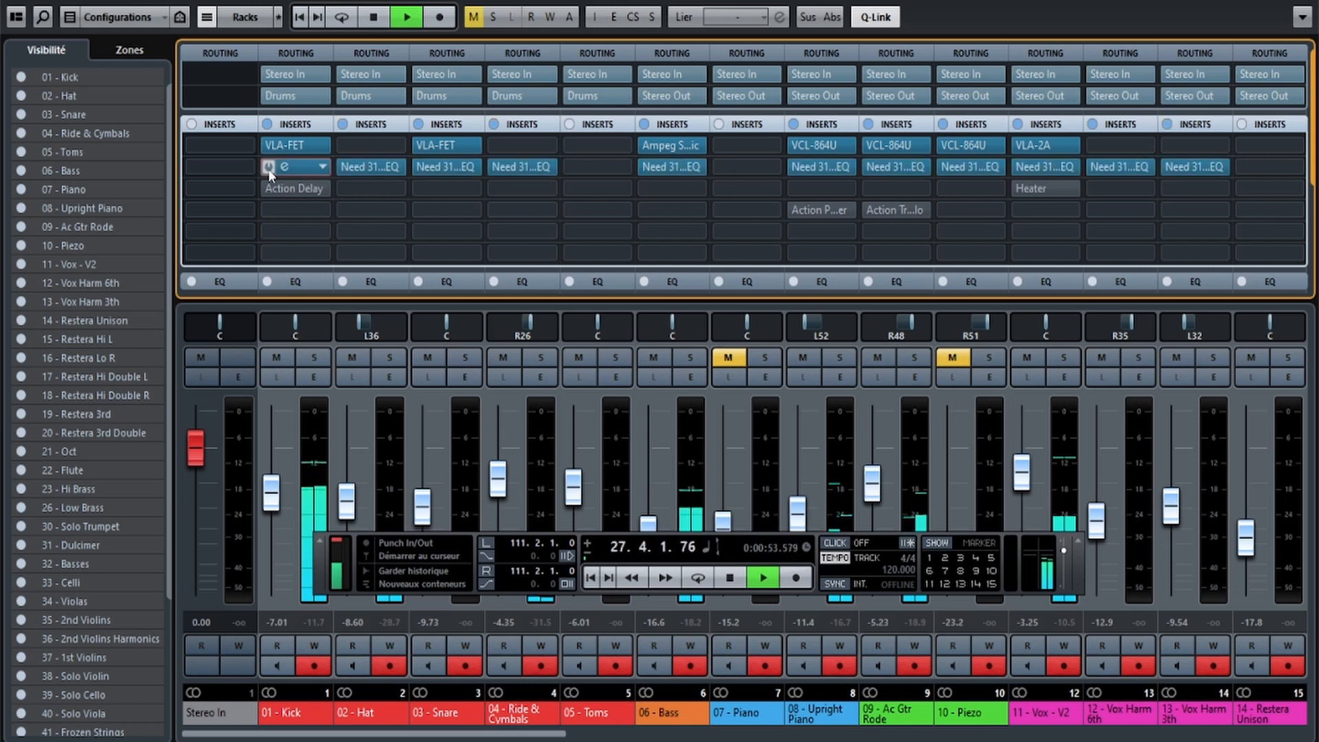
click(268, 169)
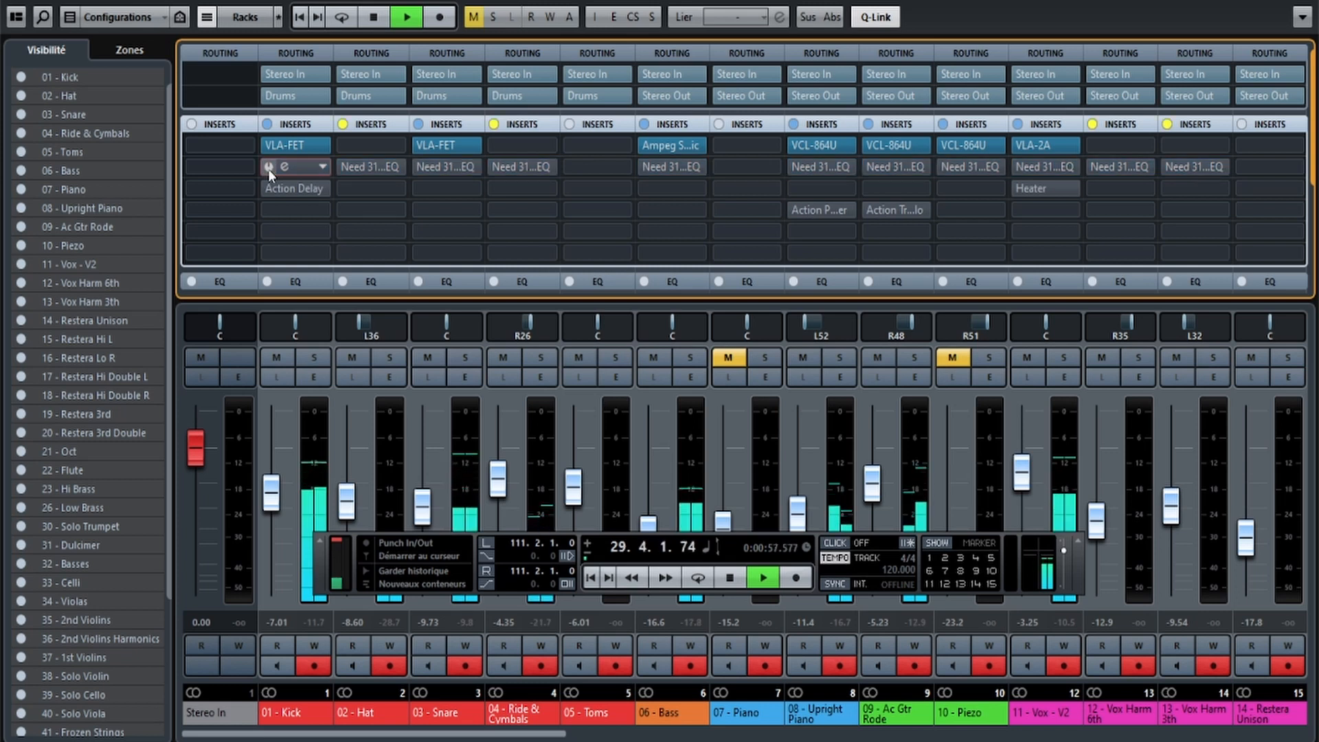
click(268, 169)
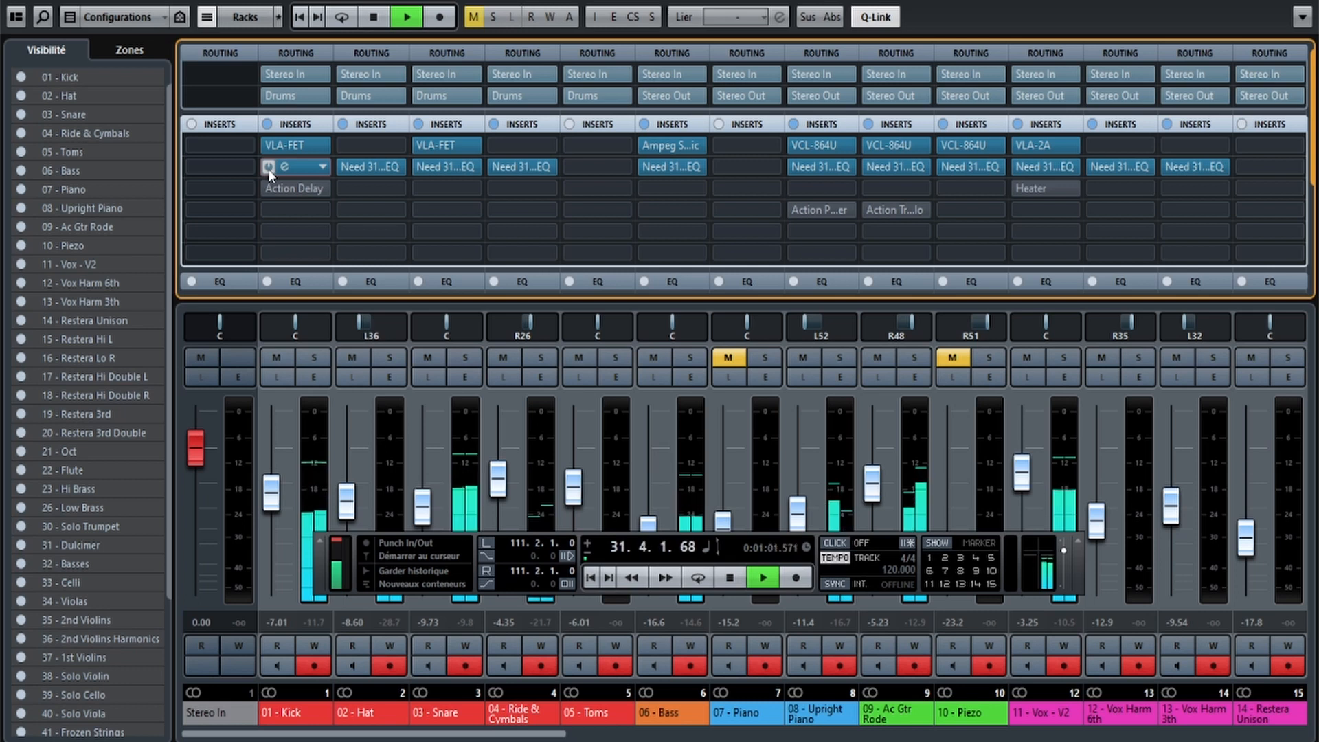
click(268, 169)
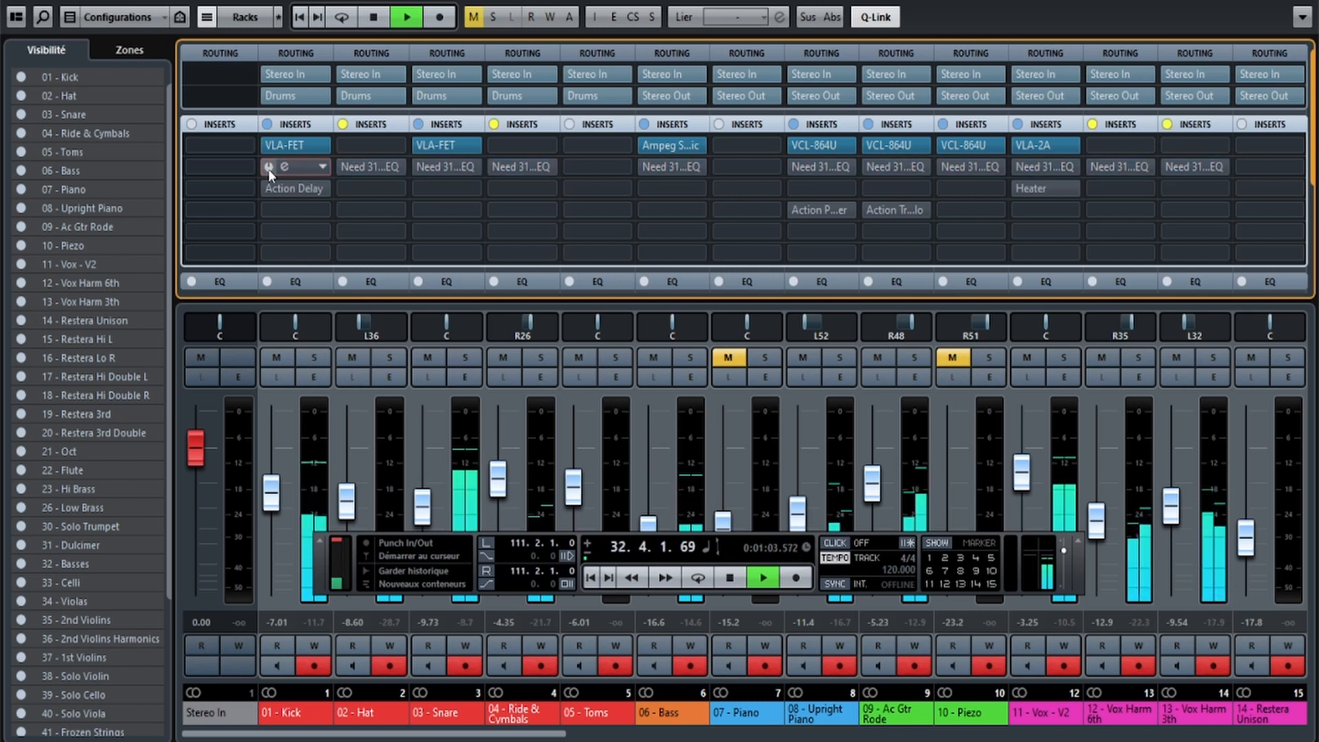
click(268, 169)
key(space)
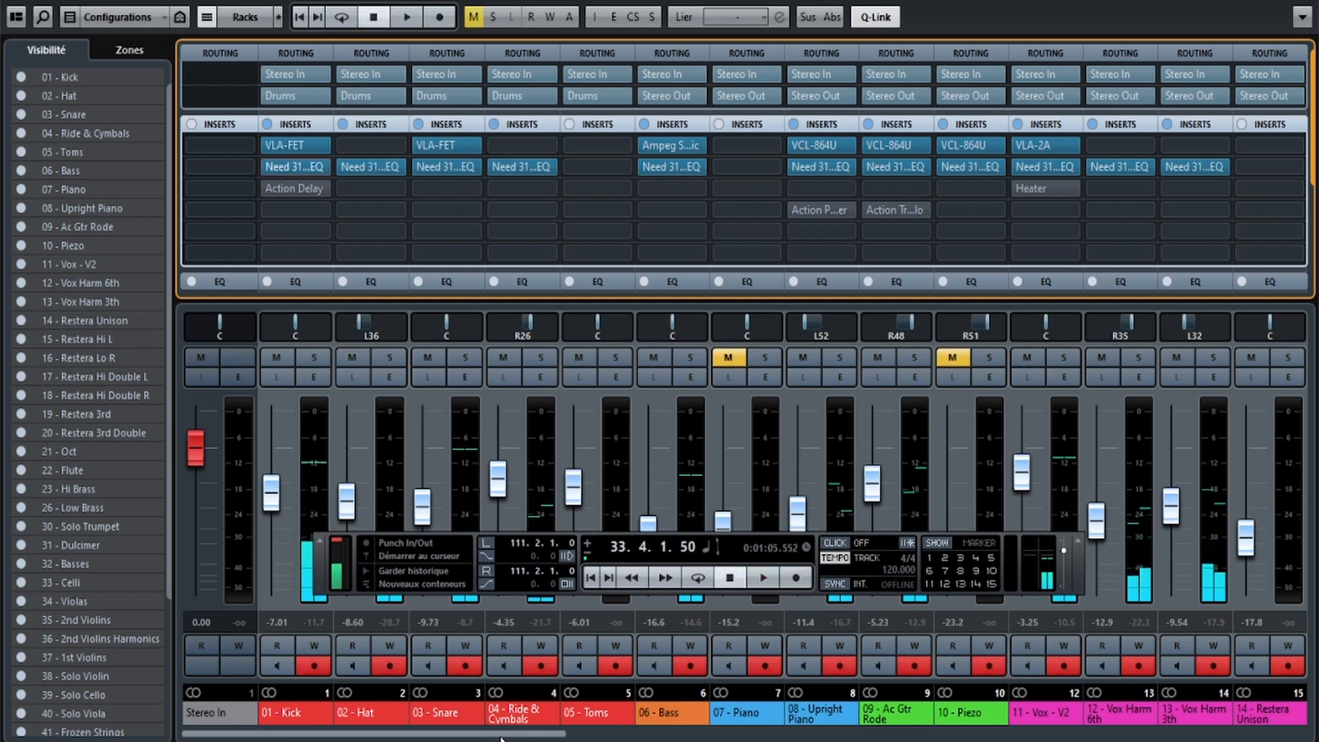
- Open the Need 31102 Console EQ on Stereo Out, examine its Mid and Side settings, and close the MixConsole
drag(481, 734, 1224, 735)
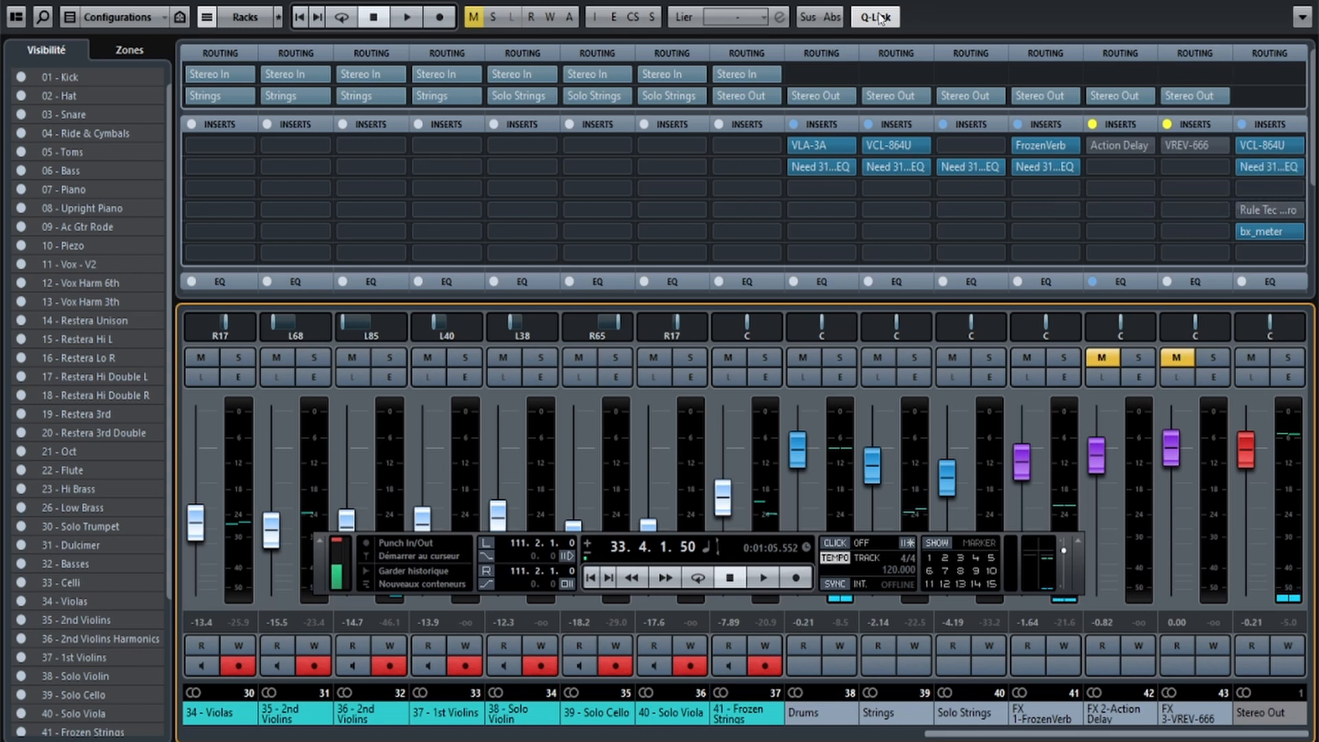
click(1259, 166)
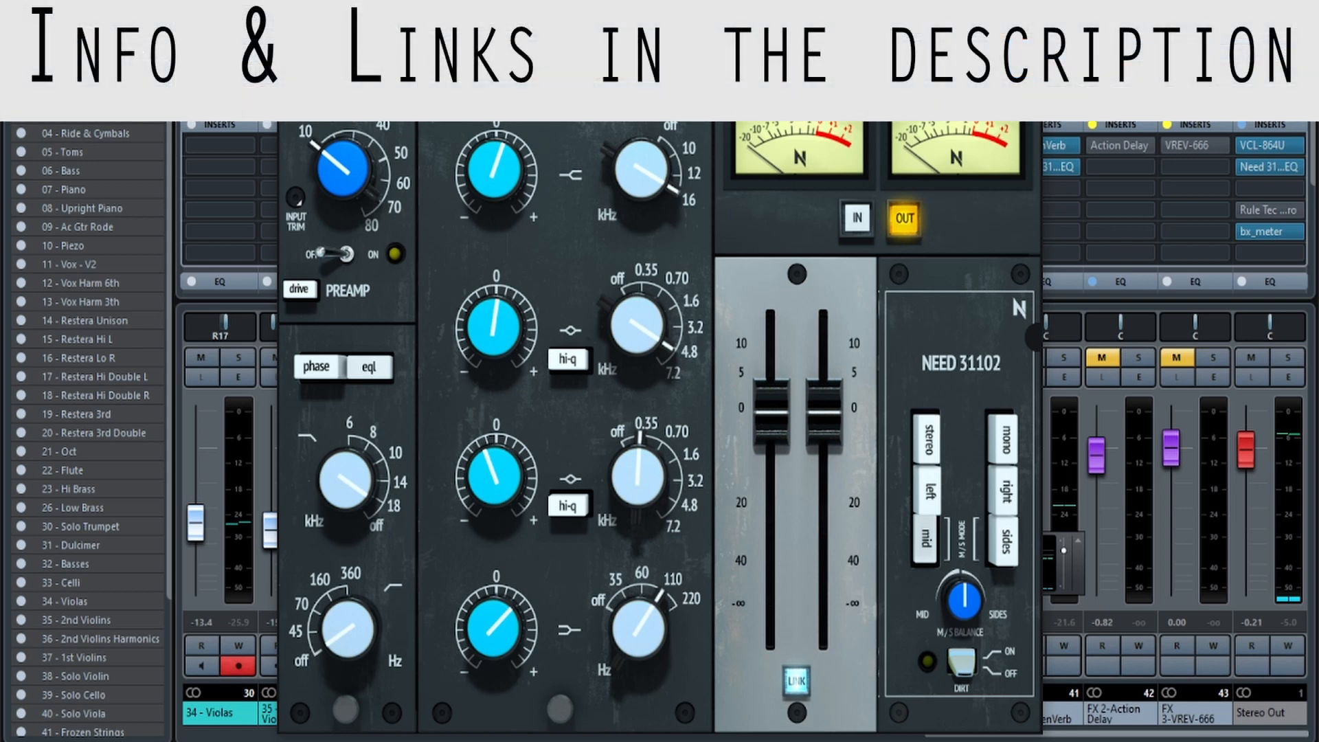
click(1000, 543)
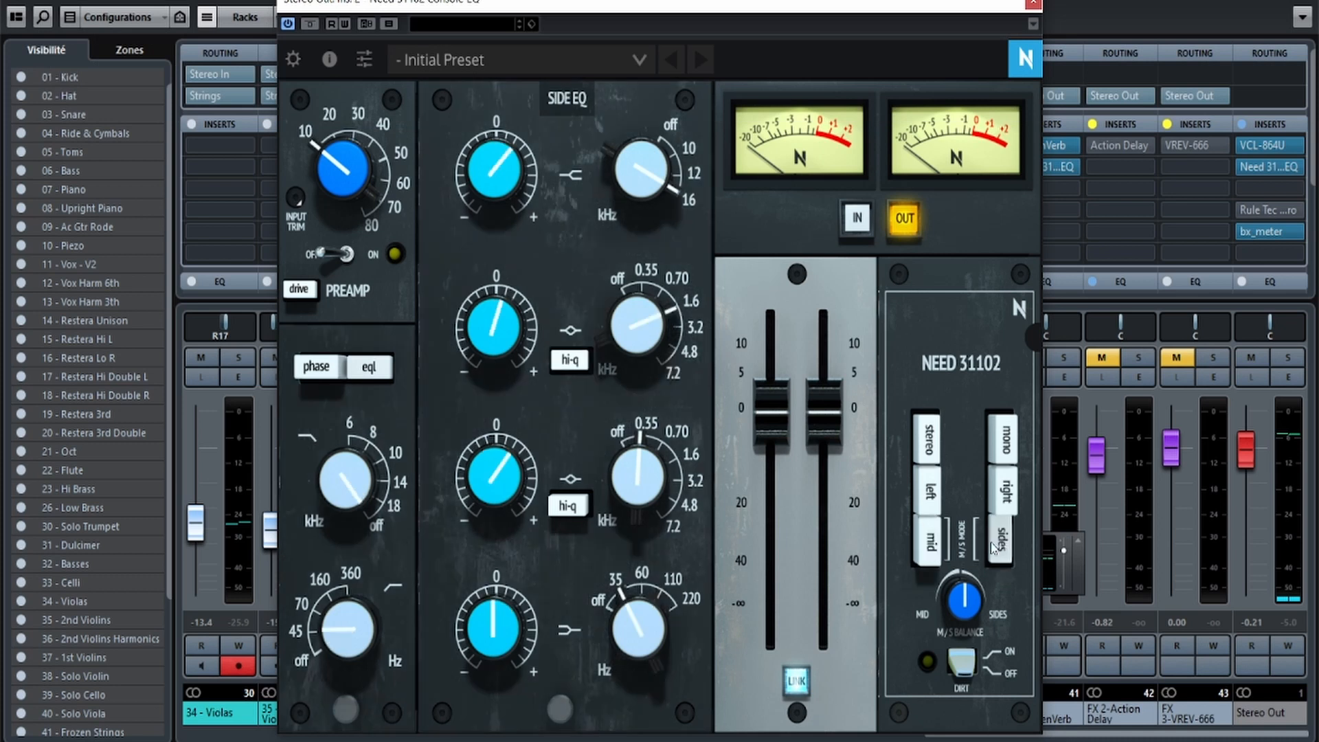
click(1004, 545)
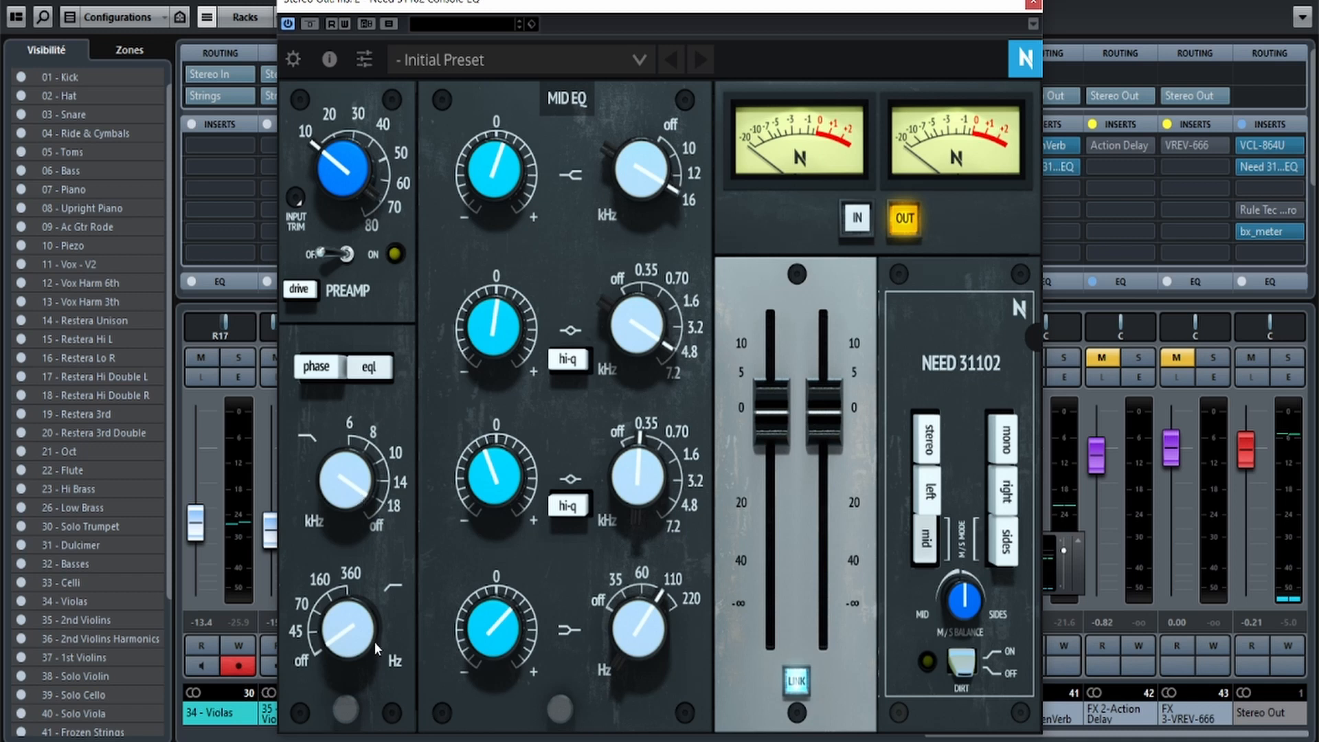
click(1007, 542)
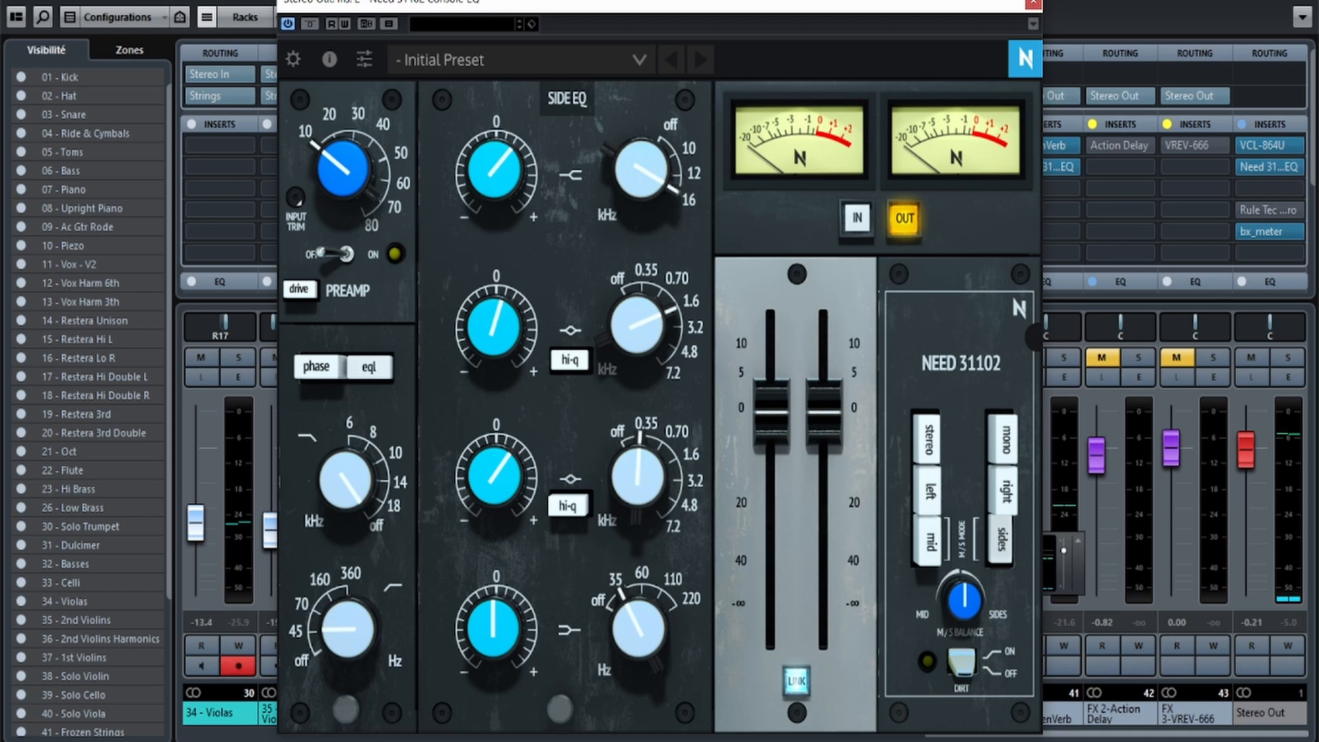
click(1306, 0)
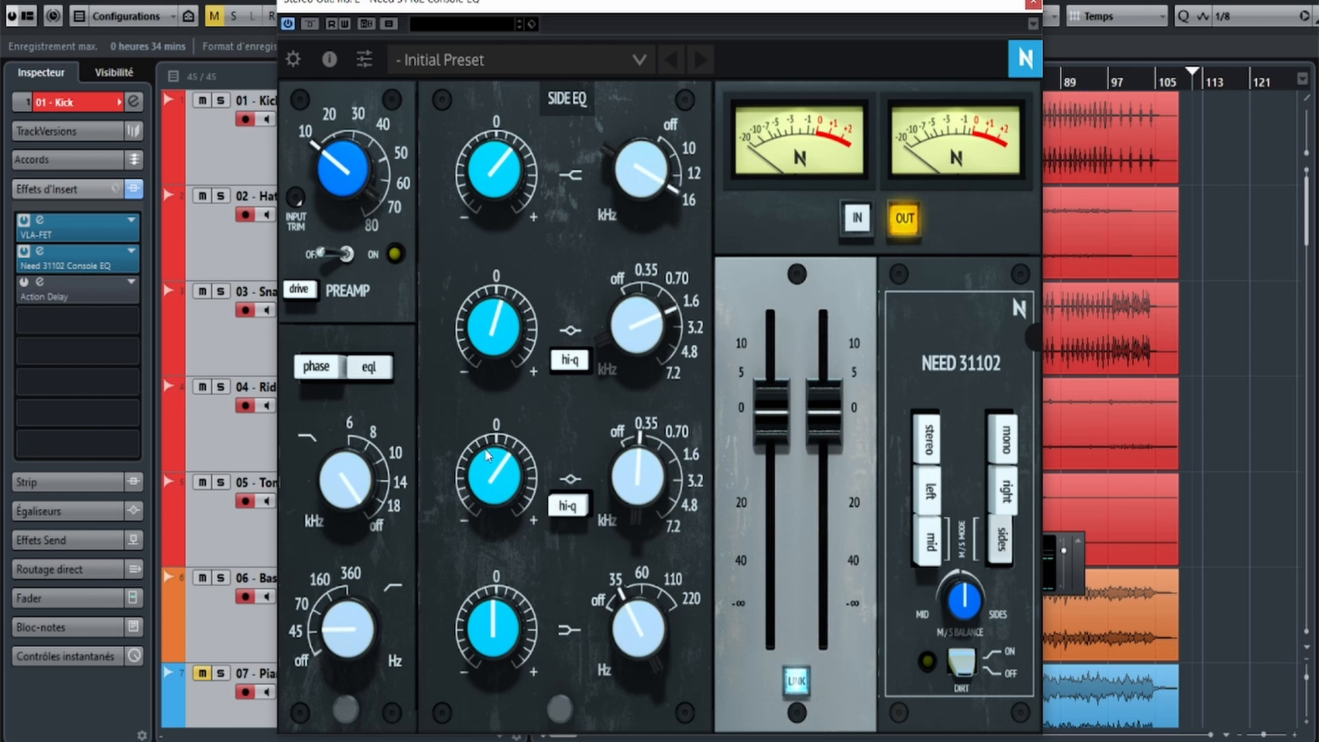
- Compare the playing mix with the Stereo Out EQ bypassed and active, and check the EQ's output fader level
click(310, 24)
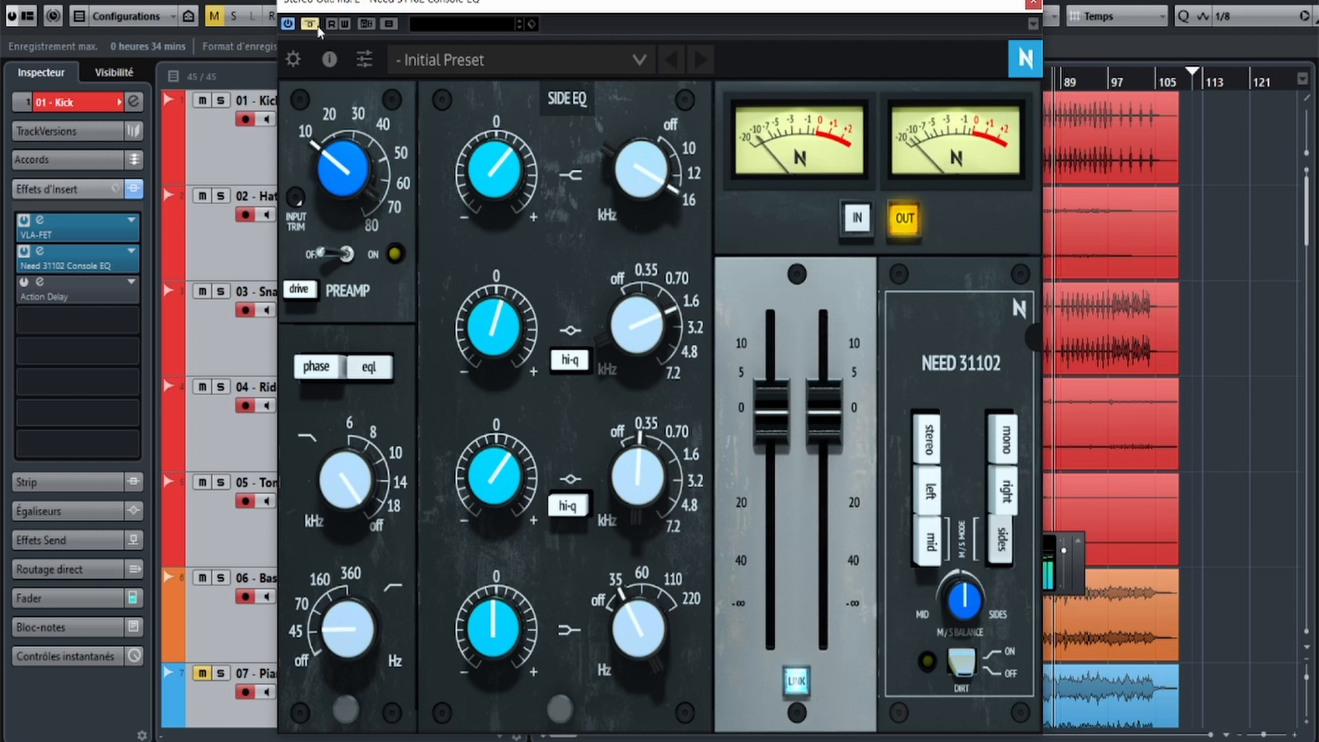
click(310, 24)
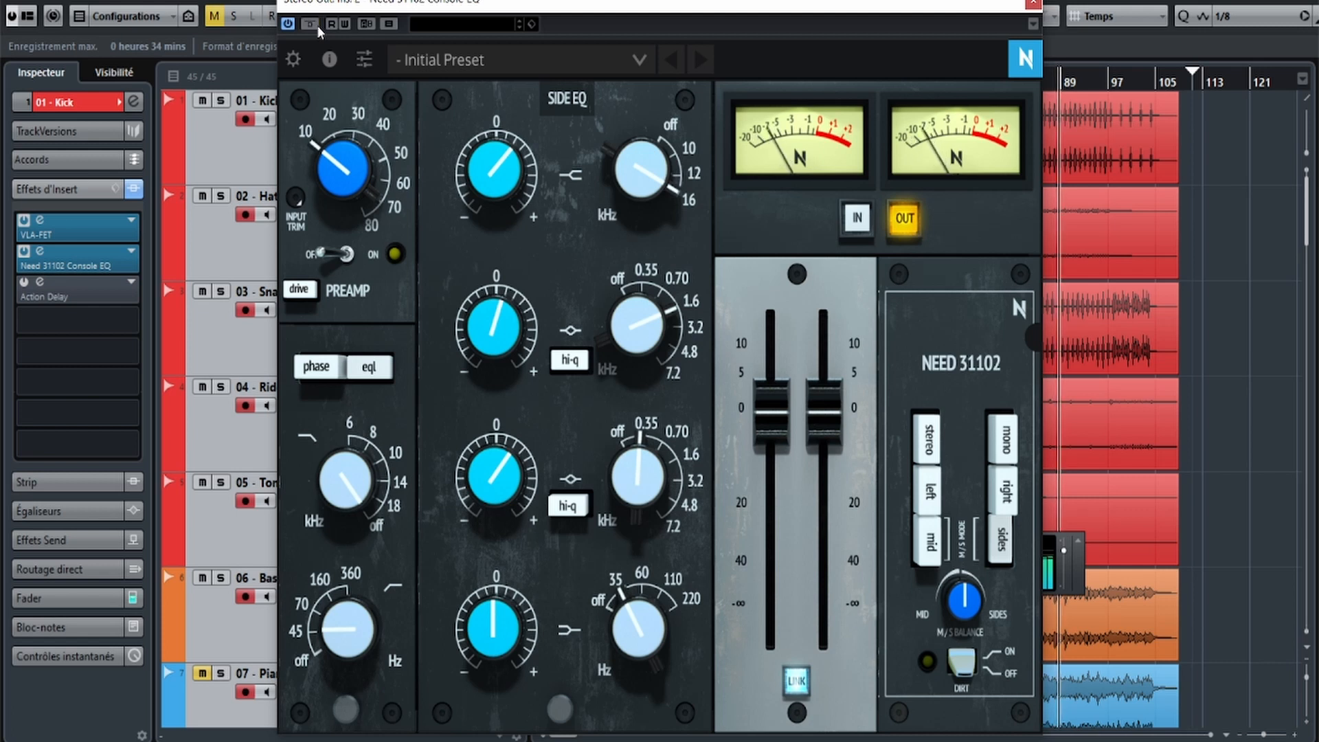
mouse_move(798, 407)
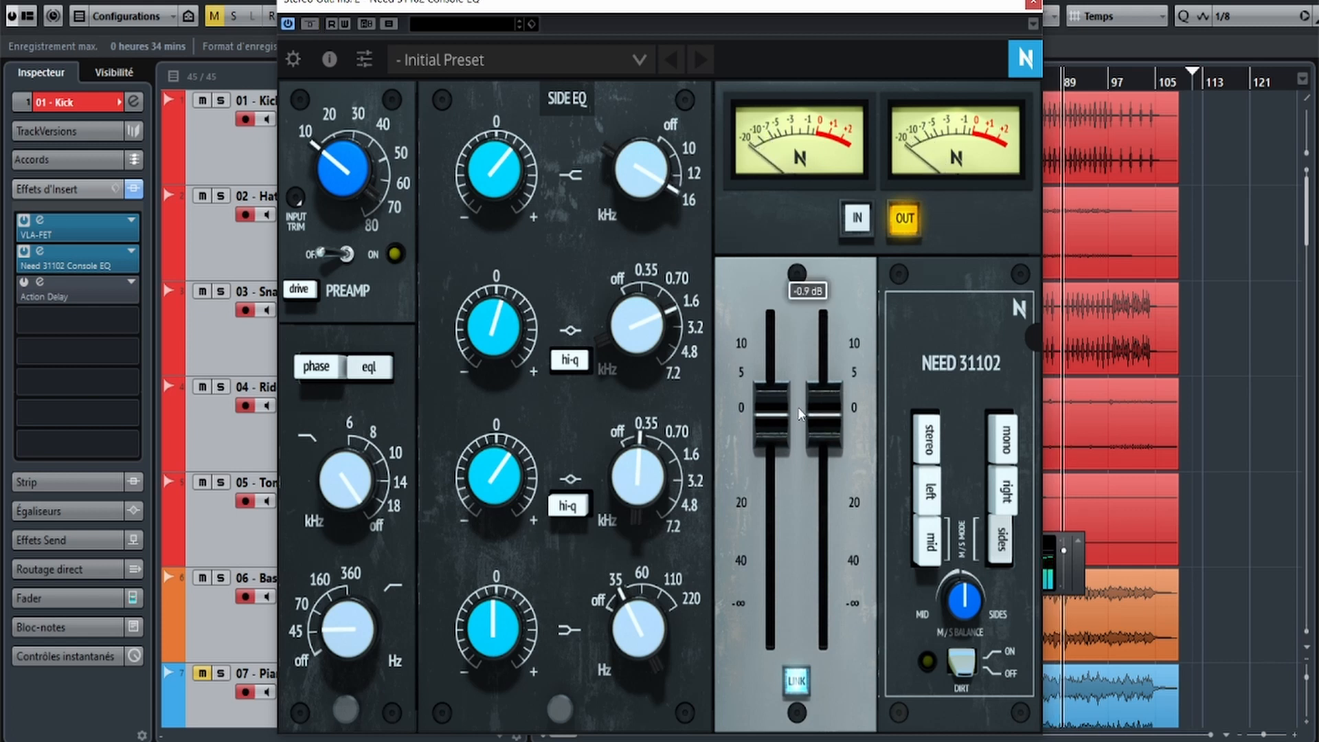
click(310, 24)
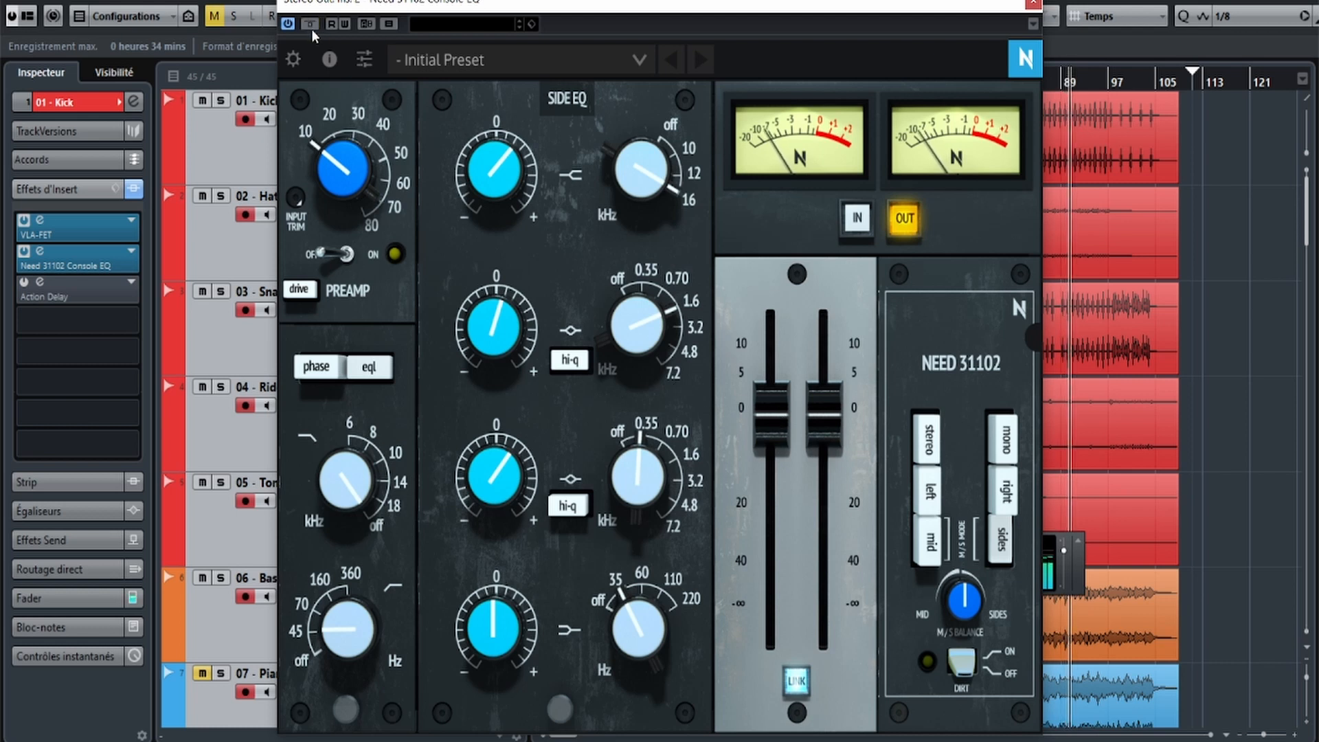
click(311, 29)
click(311, 29)
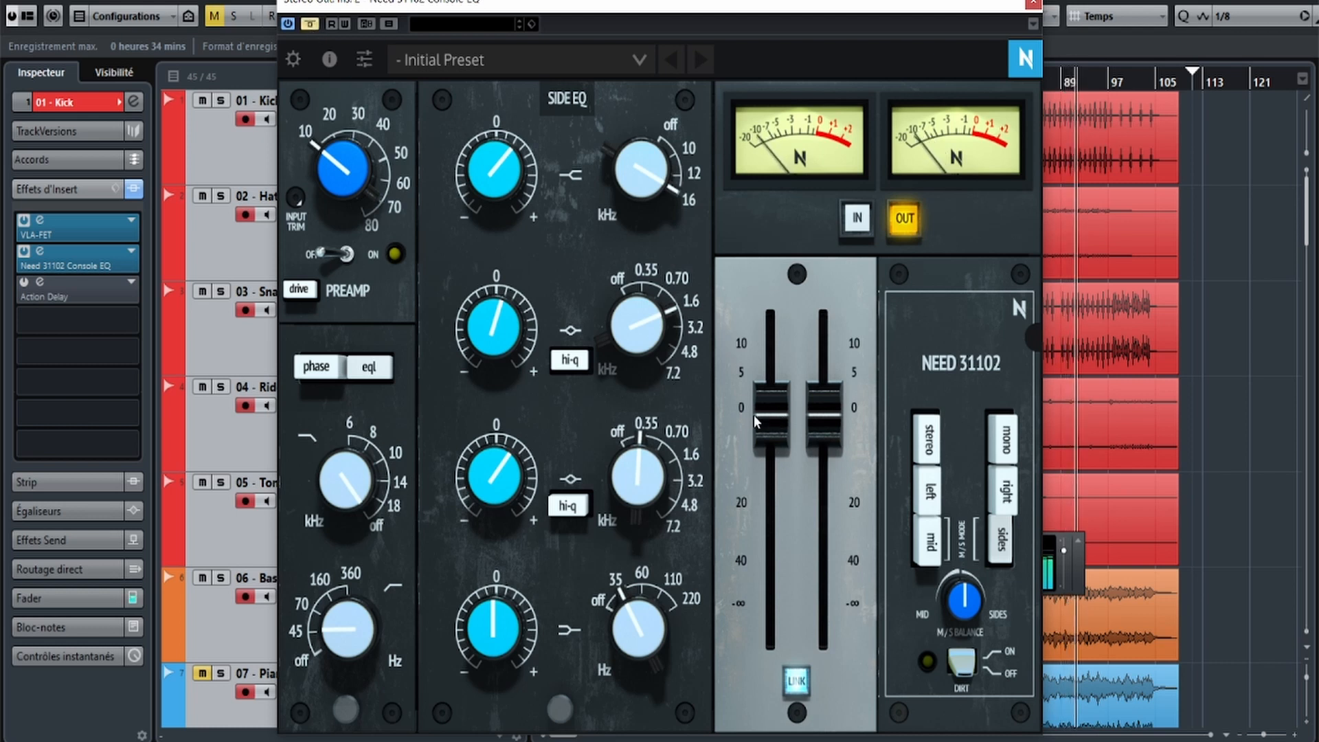
mouse_move(773, 419)
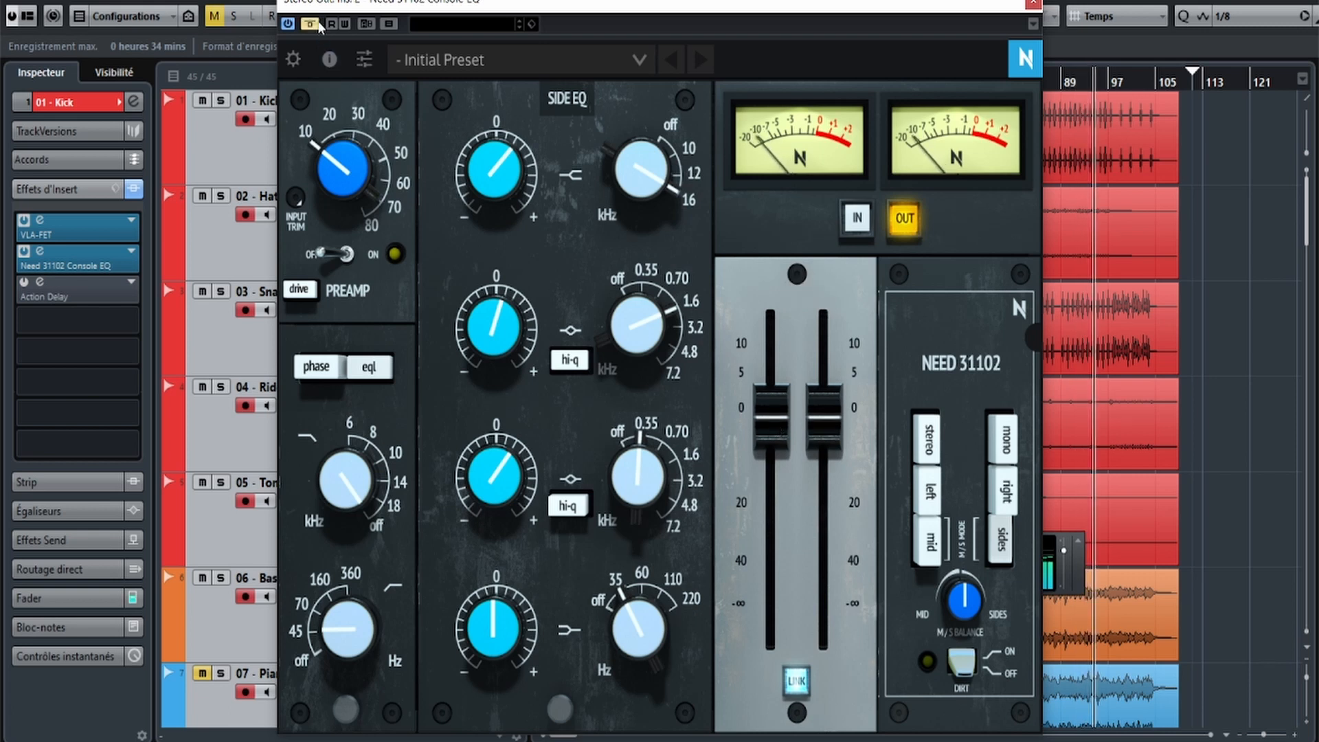
- Check the Mid EQ of the Stereo Out plug-in and lower the Side EQ's high-shelf gain to about 2.24
mouse_move(477, 189)
drag(476, 189, 477, 194)
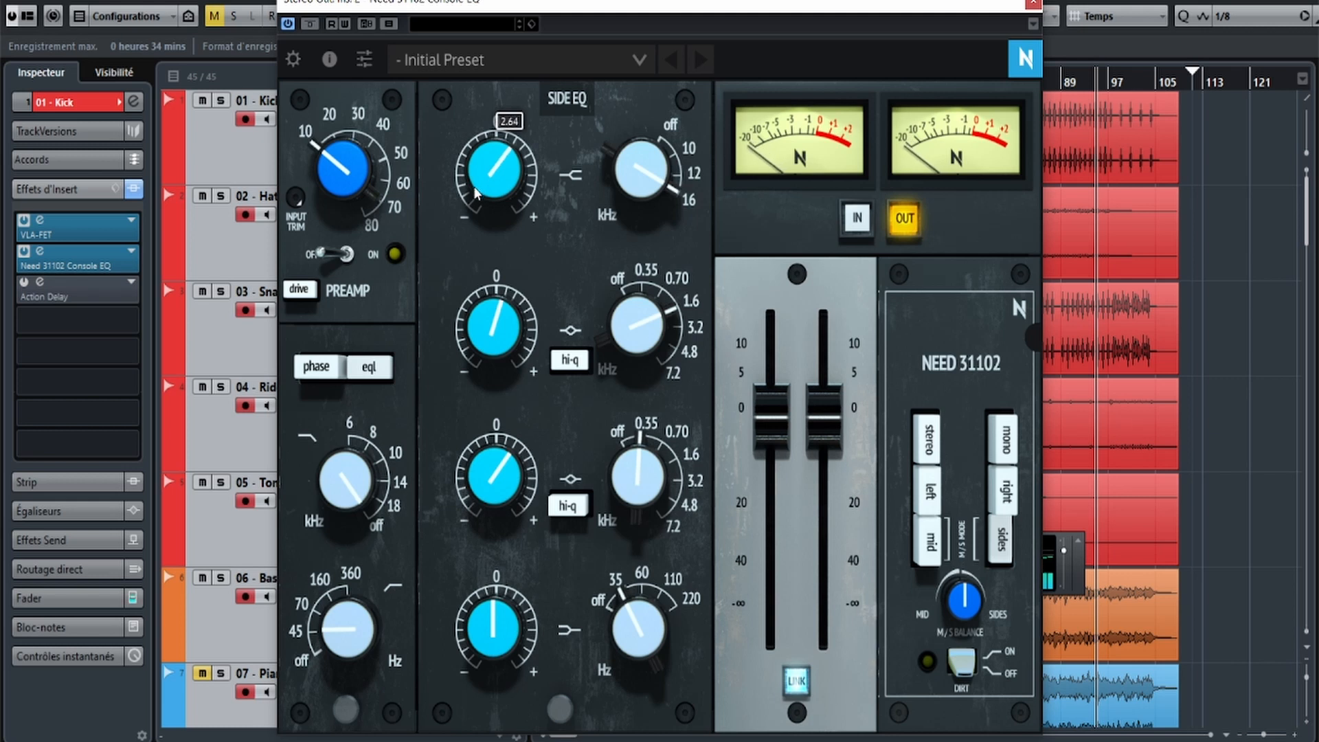
click(931, 540)
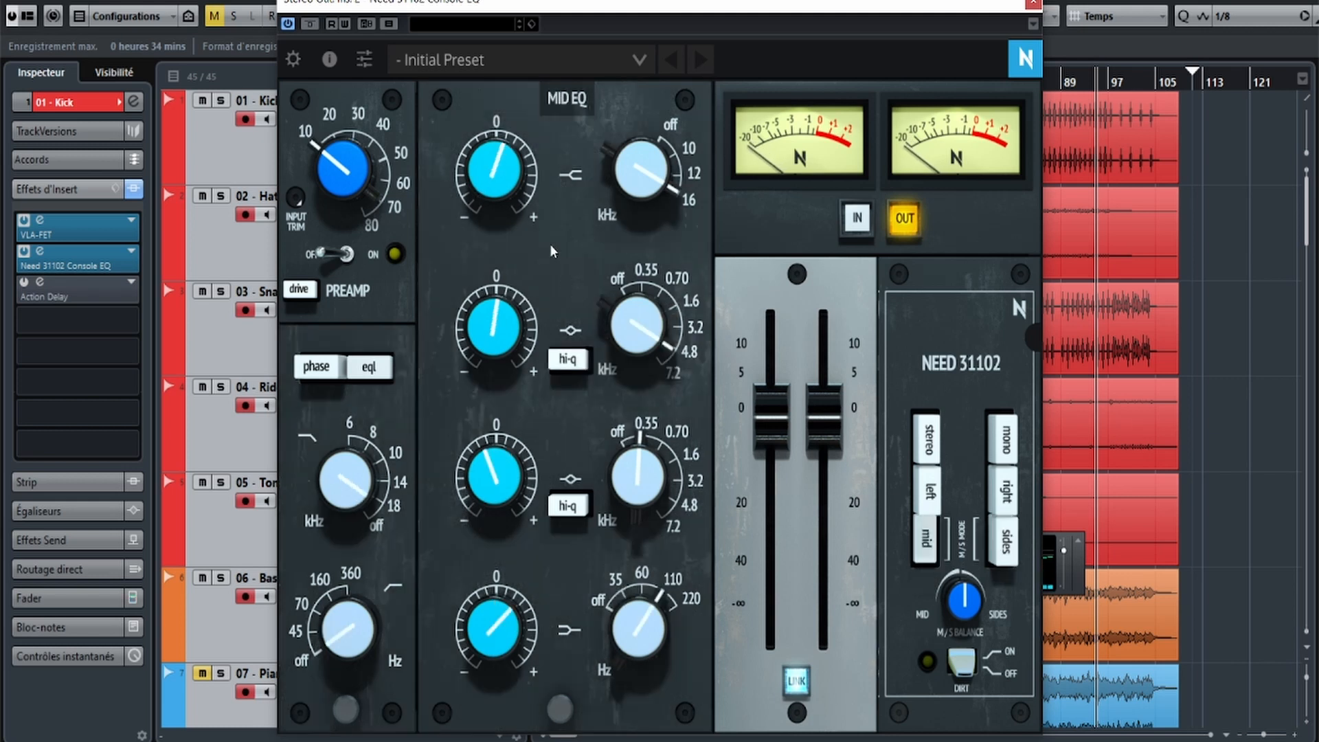
click(1007, 558)
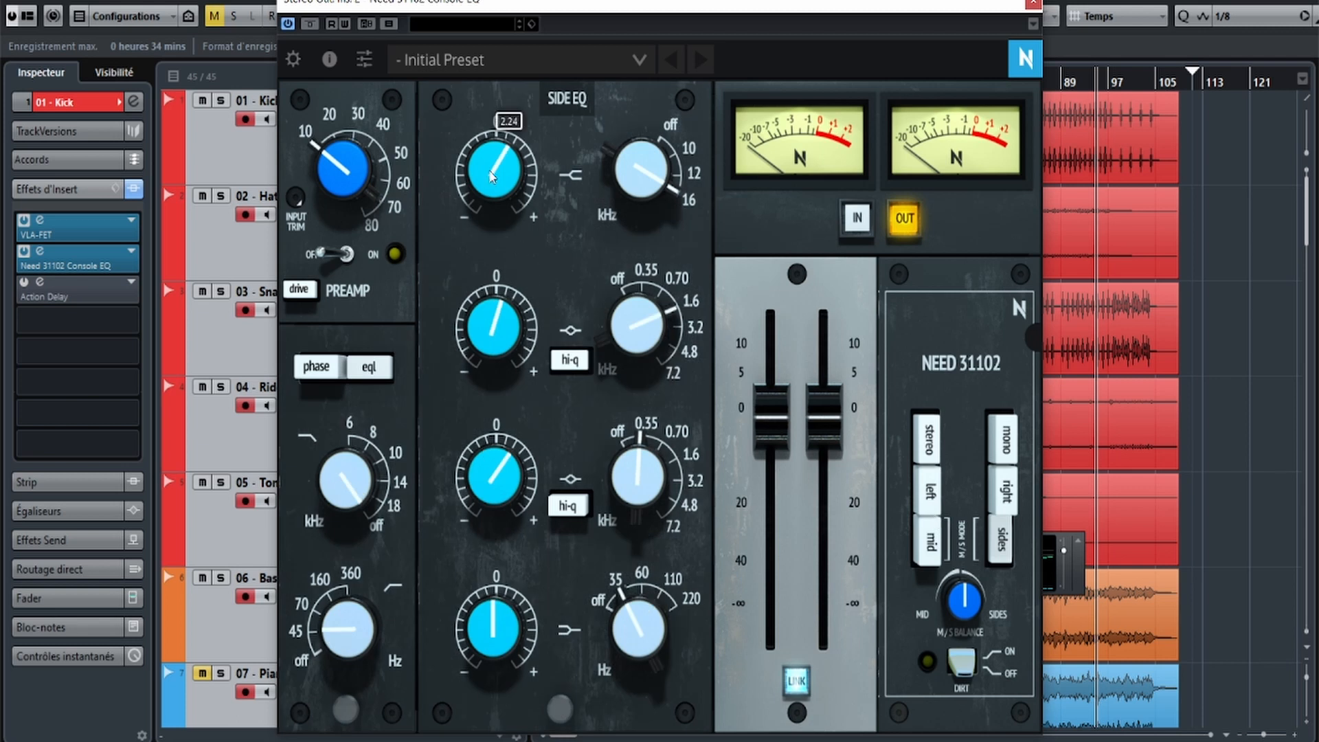
mouse_move(499, 174)
- Replay the mix from about bar 87 and compare the adjusted Stereo Out EQ bypassed and active
click(1055, 78)
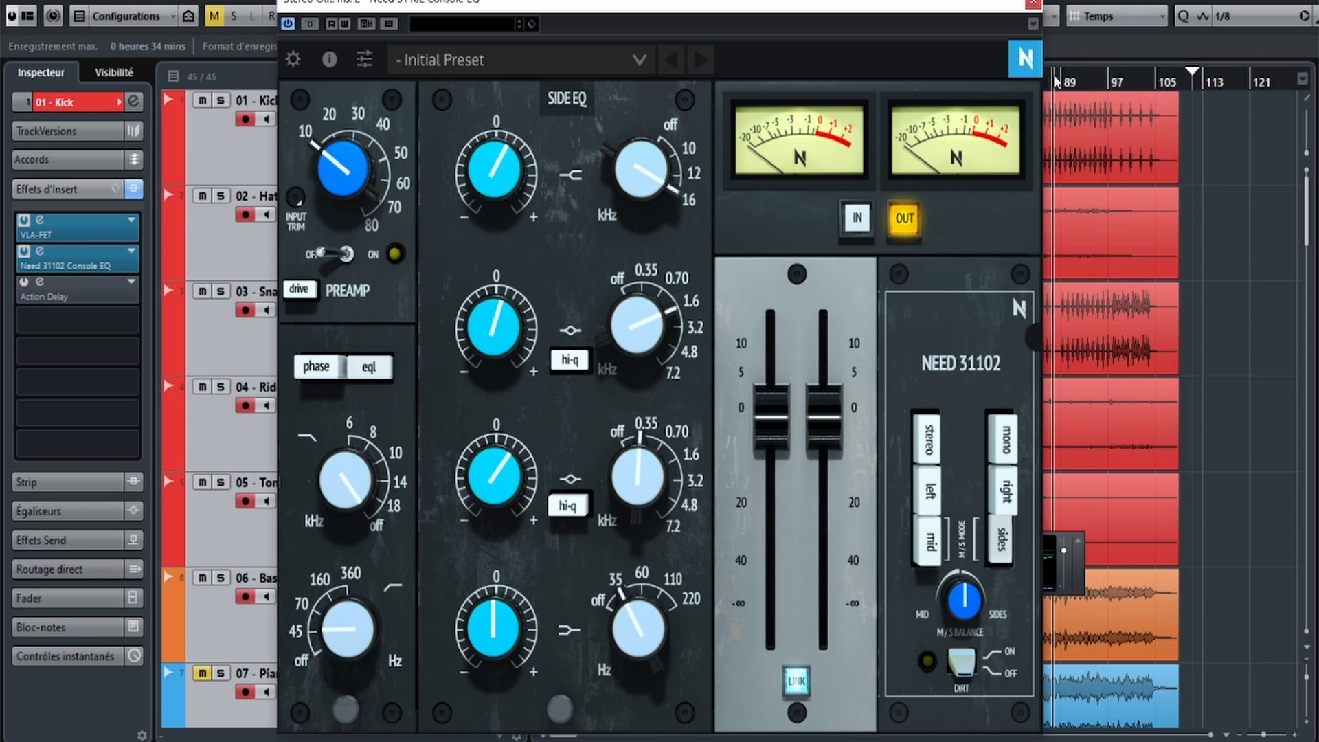
click(310, 24)
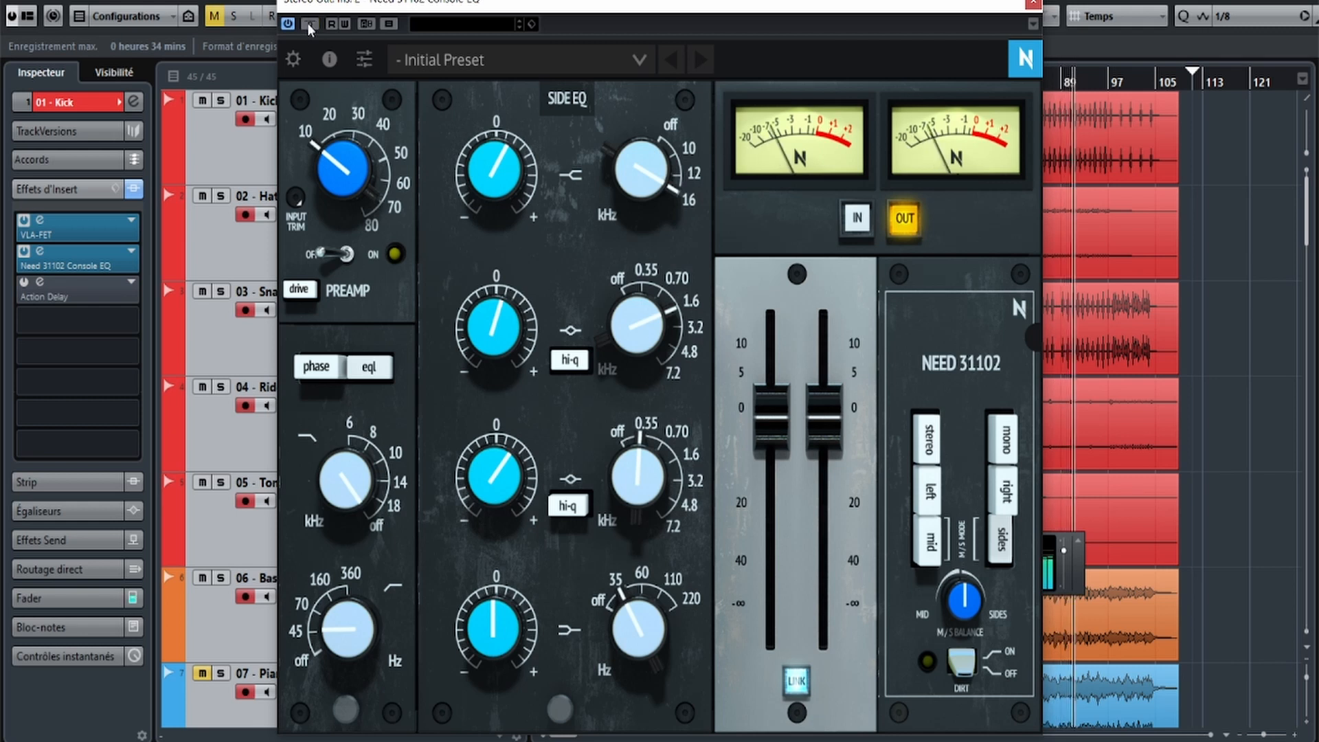
click(310, 24)
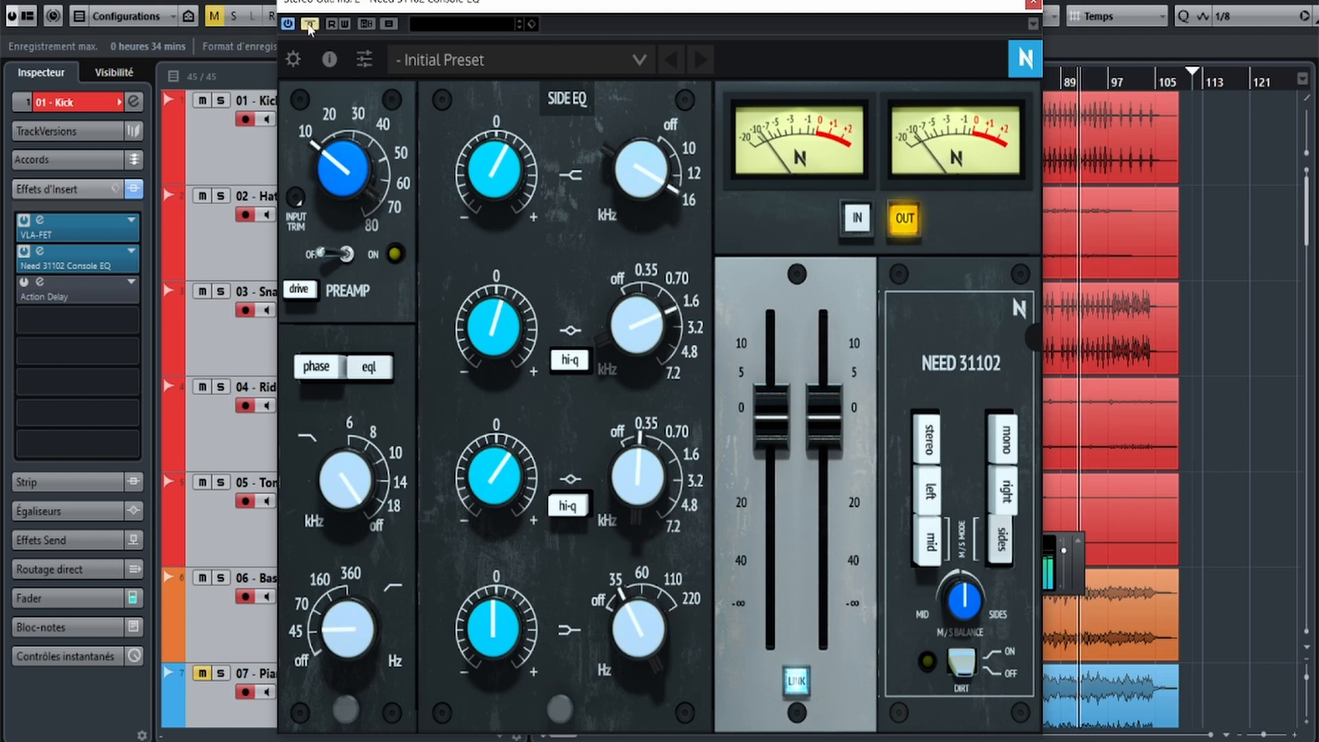
click(310, 24)
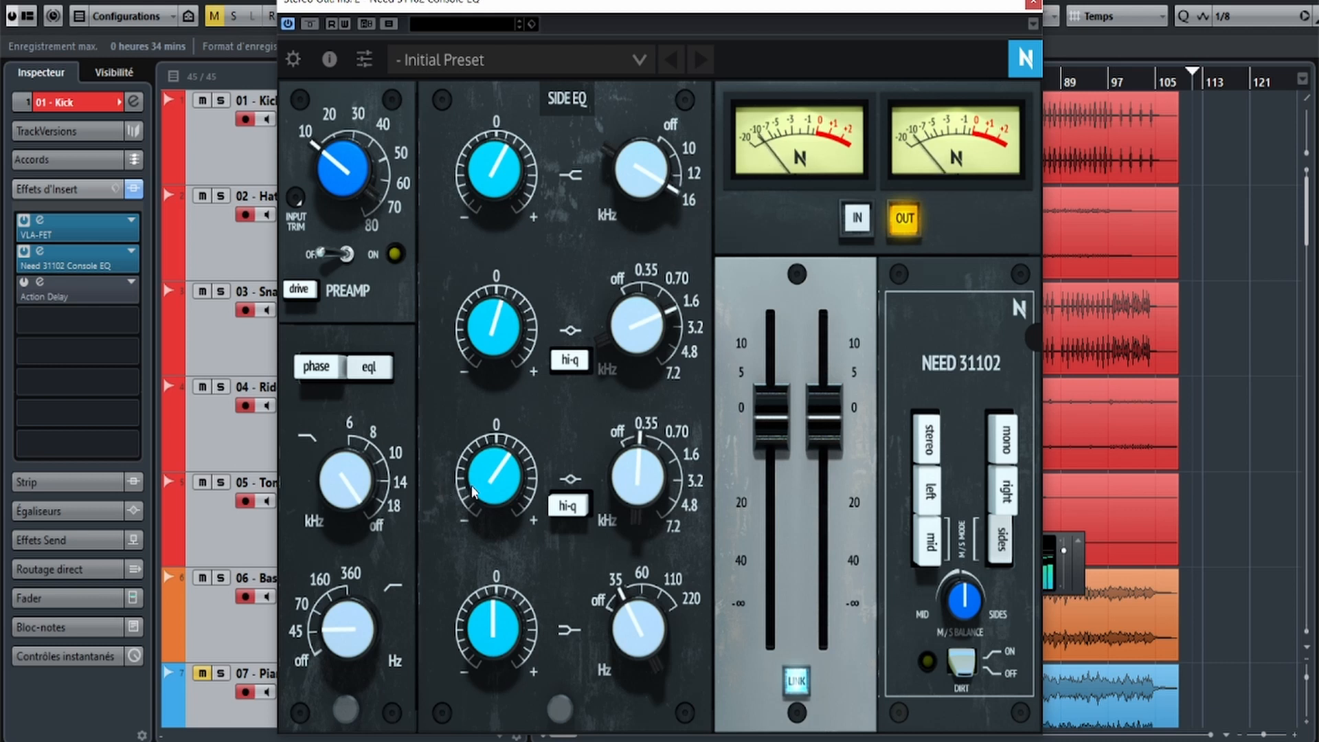
- During playback, set the Side EQ's low-mid gain to 3.20 and strongly boost its high-mid gain
drag(481, 457, 515, 469)
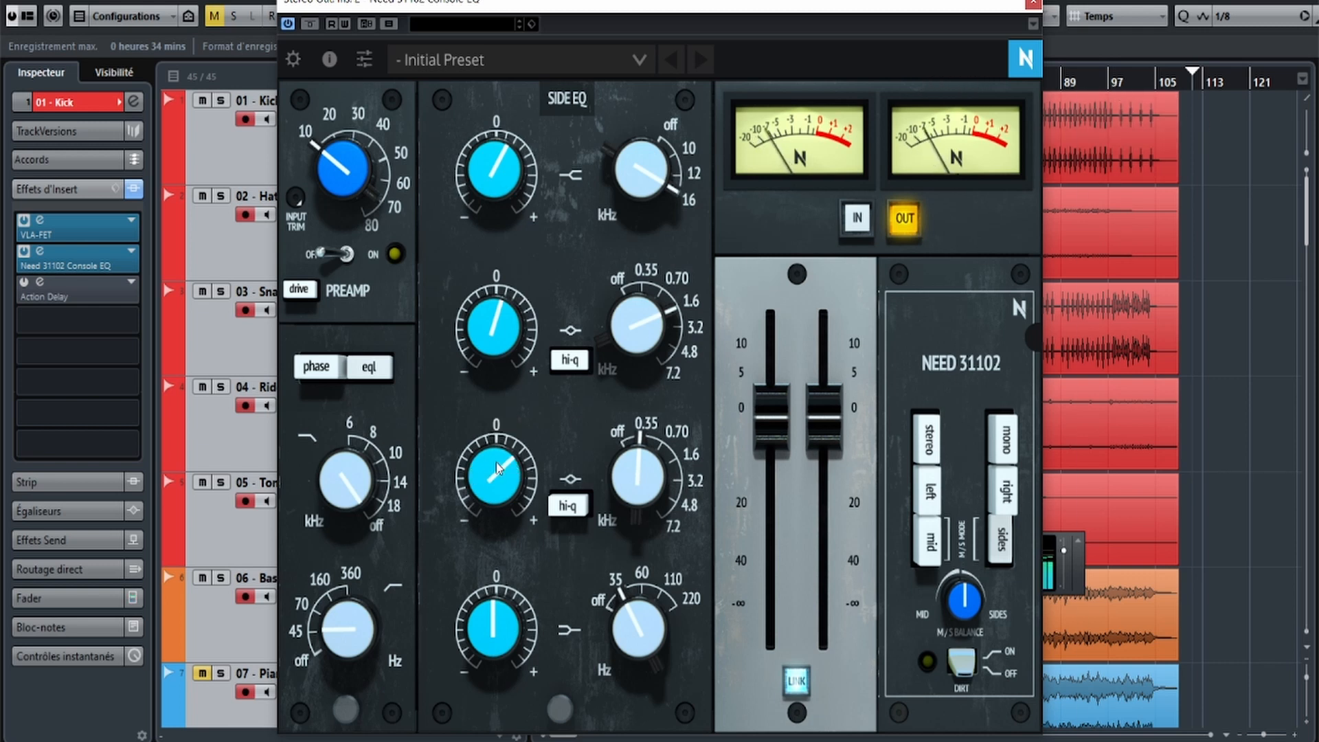
mouse_move(486, 500)
mouse_down()
mouse_move(492, 465)
mouse_move(490, 506)
mouse_up()
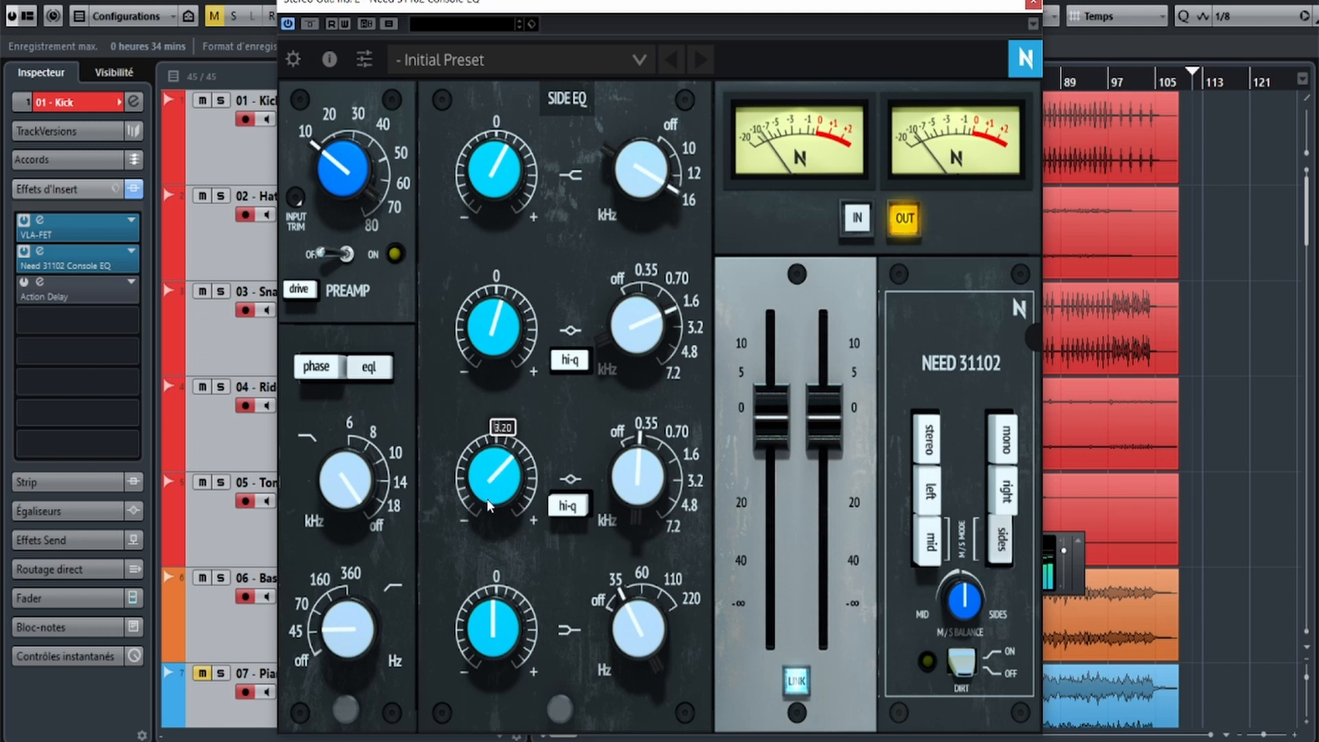
click(382, 372)
click(383, 372)
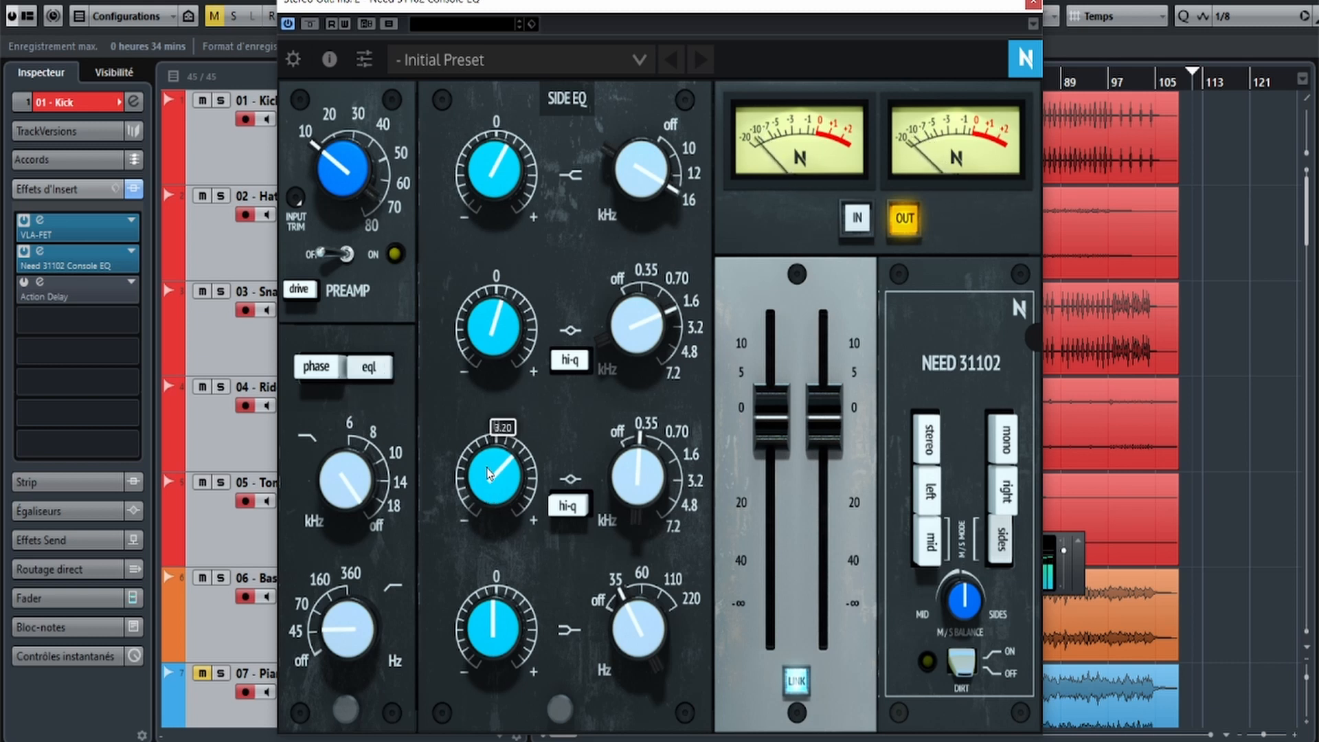
drag(492, 320, 502, 291)
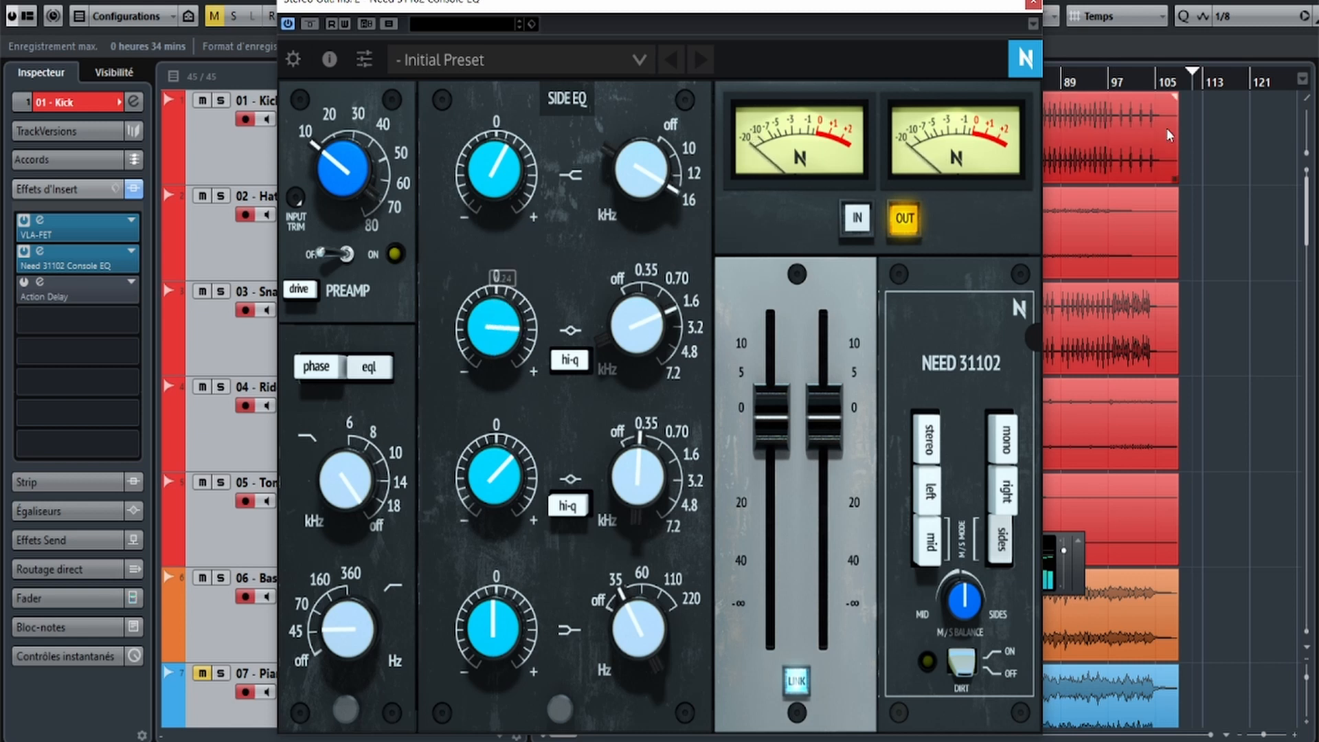
- Lower the Side EQ's high-mid gain to 0.80 and compare the mix with the Stereo Out EQ bypassed and active
click(1092, 81)
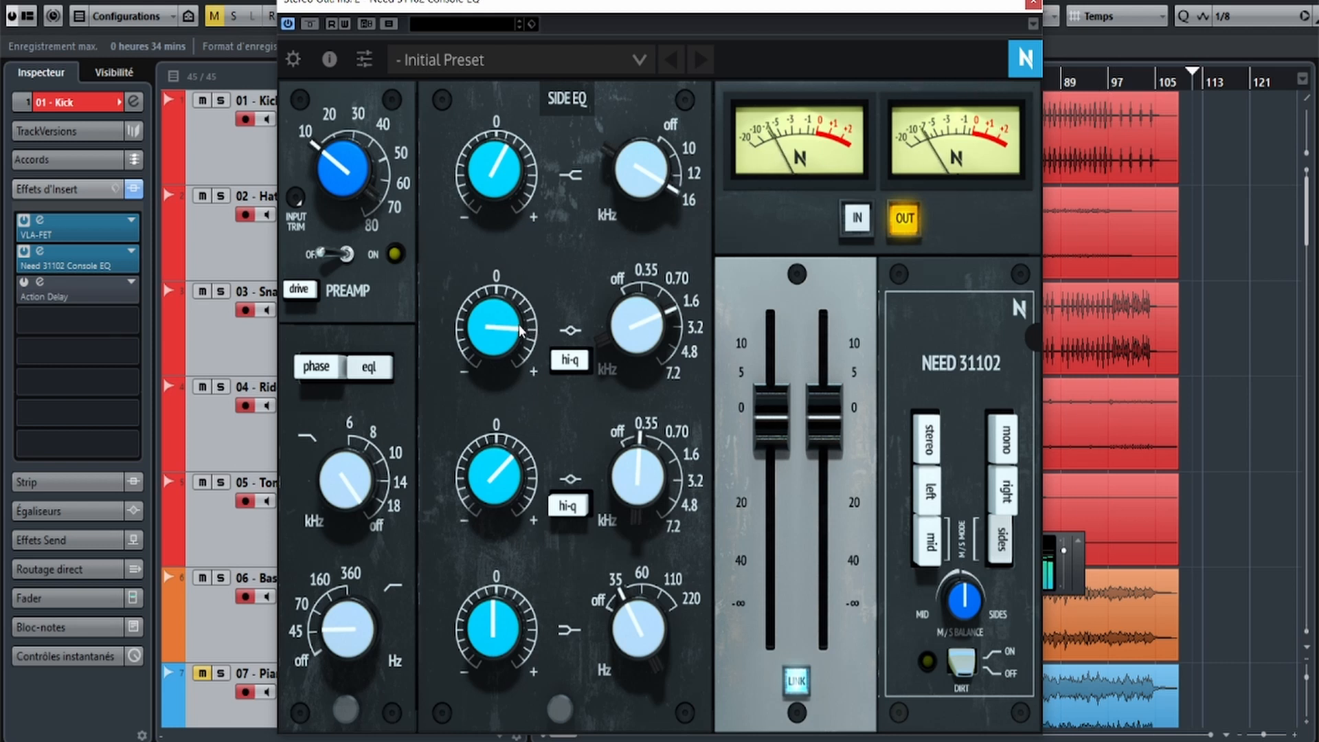
mouse_move(524, 331)
mouse_down()
mouse_move(510, 375)
mouse_move(520, 335)
mouse_move(515, 366)
mouse_move(500, 338)
mouse_up()
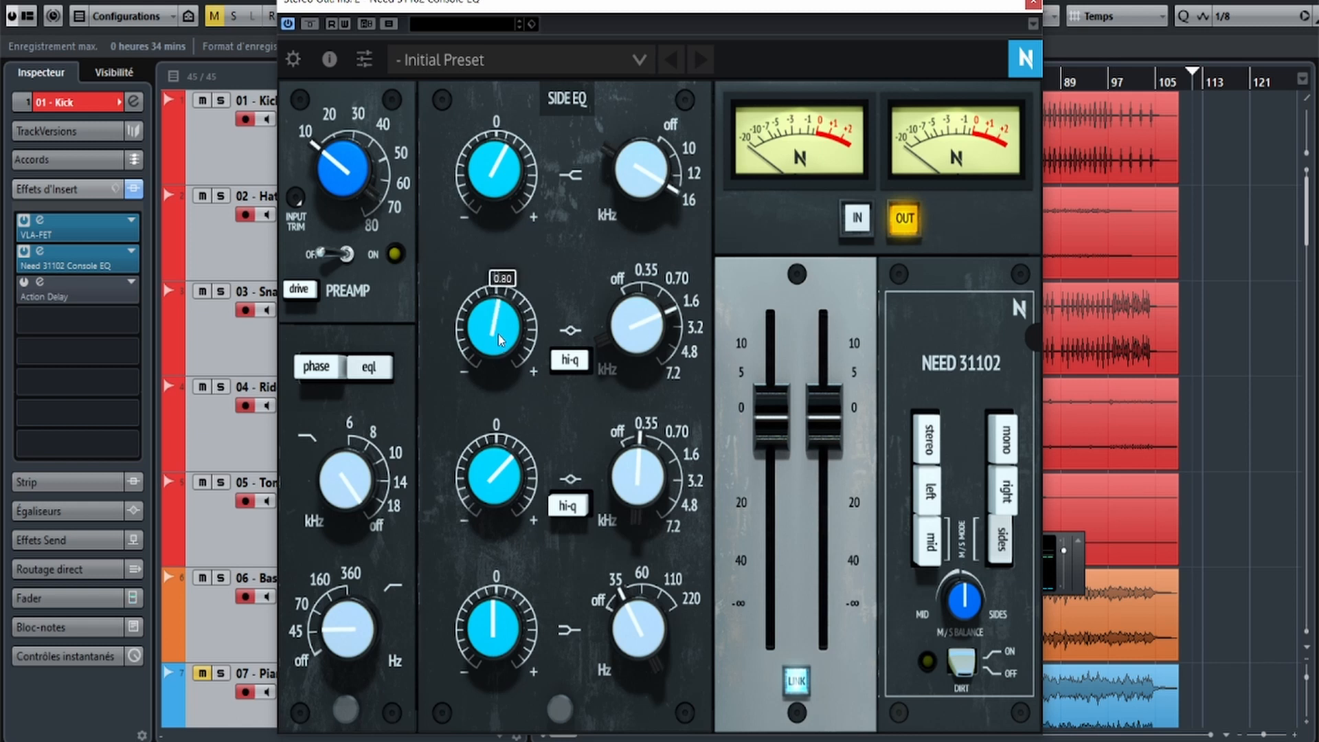
click(315, 23)
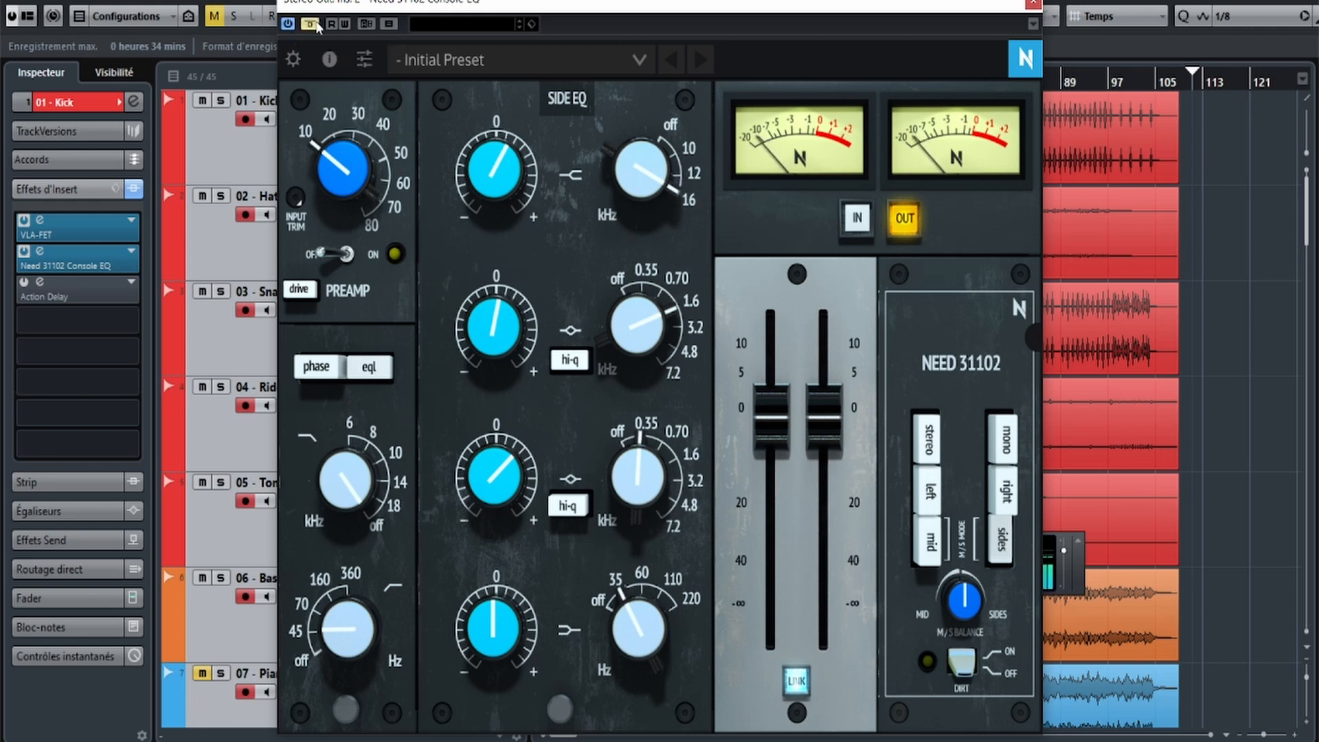
click(316, 23)
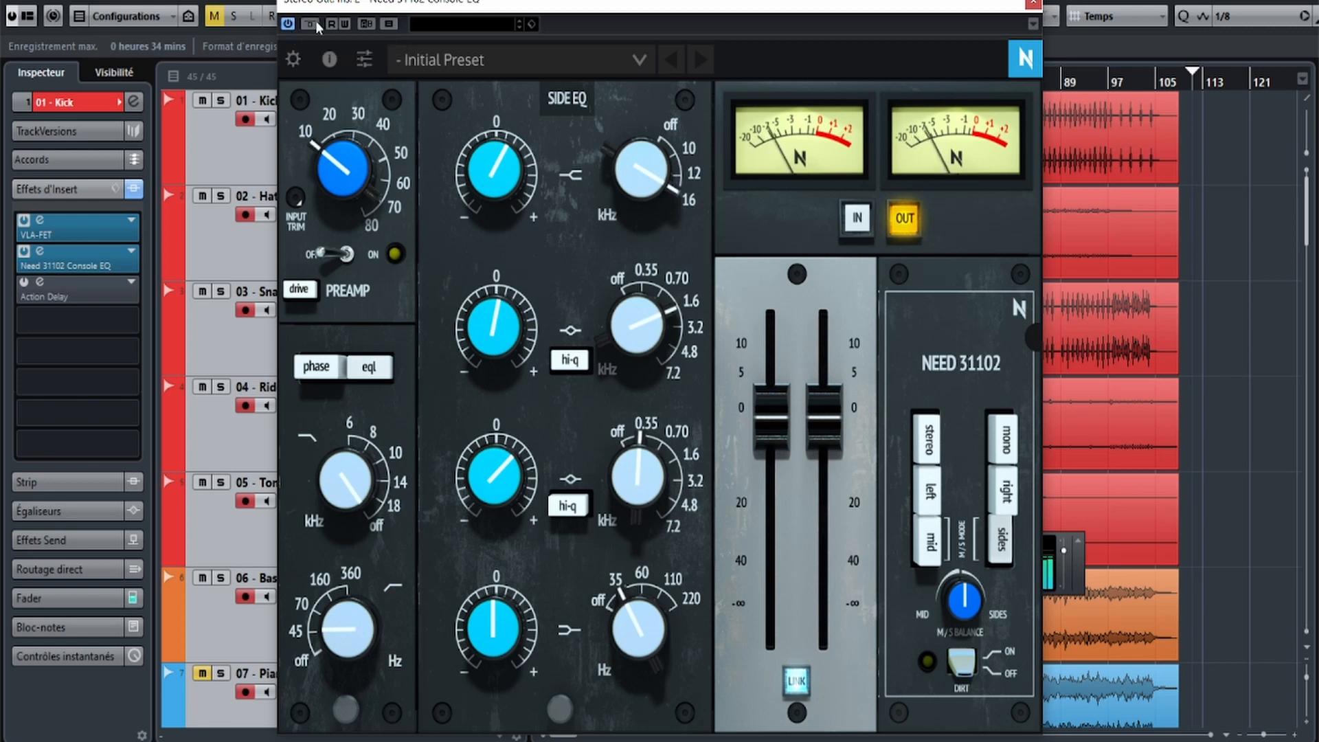
click(316, 23)
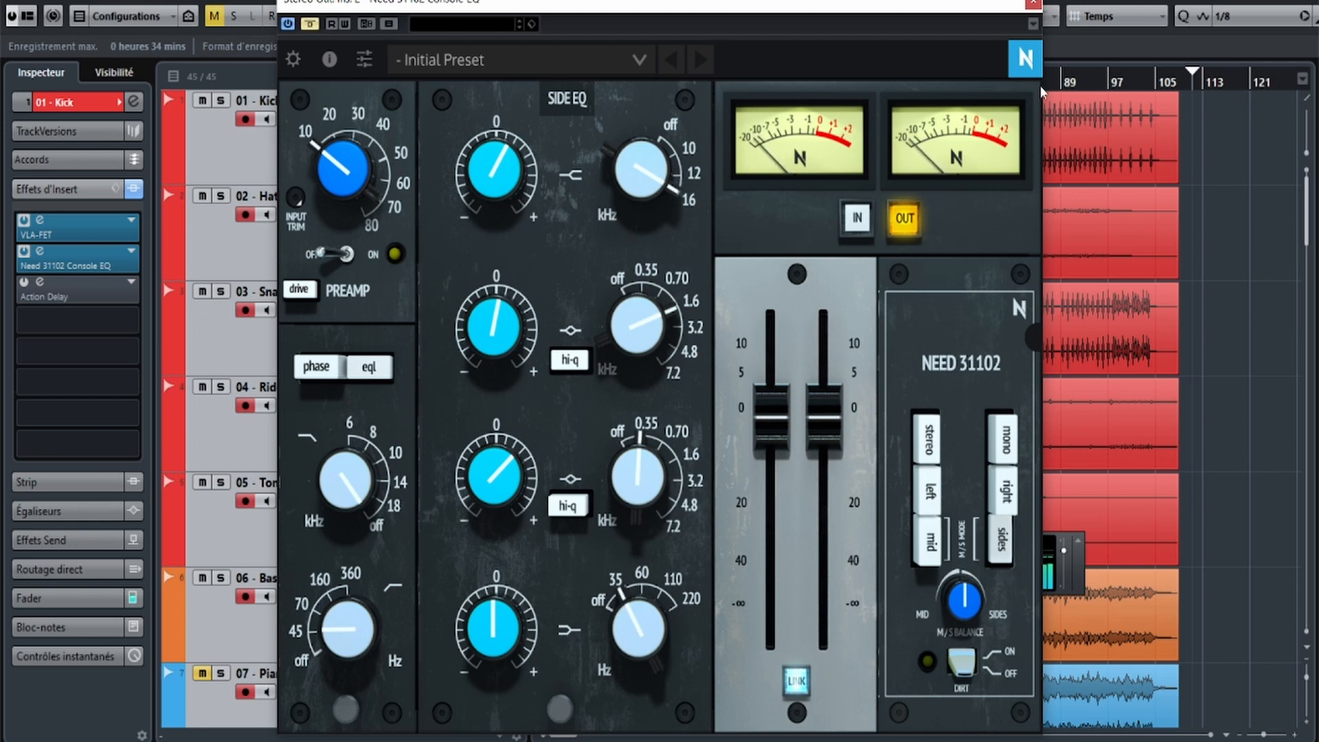
- Move the playback position to bar 43 and reopen the Stereo Out channel's Need 31102 EQ from the MixConsole
click(1034, 6)
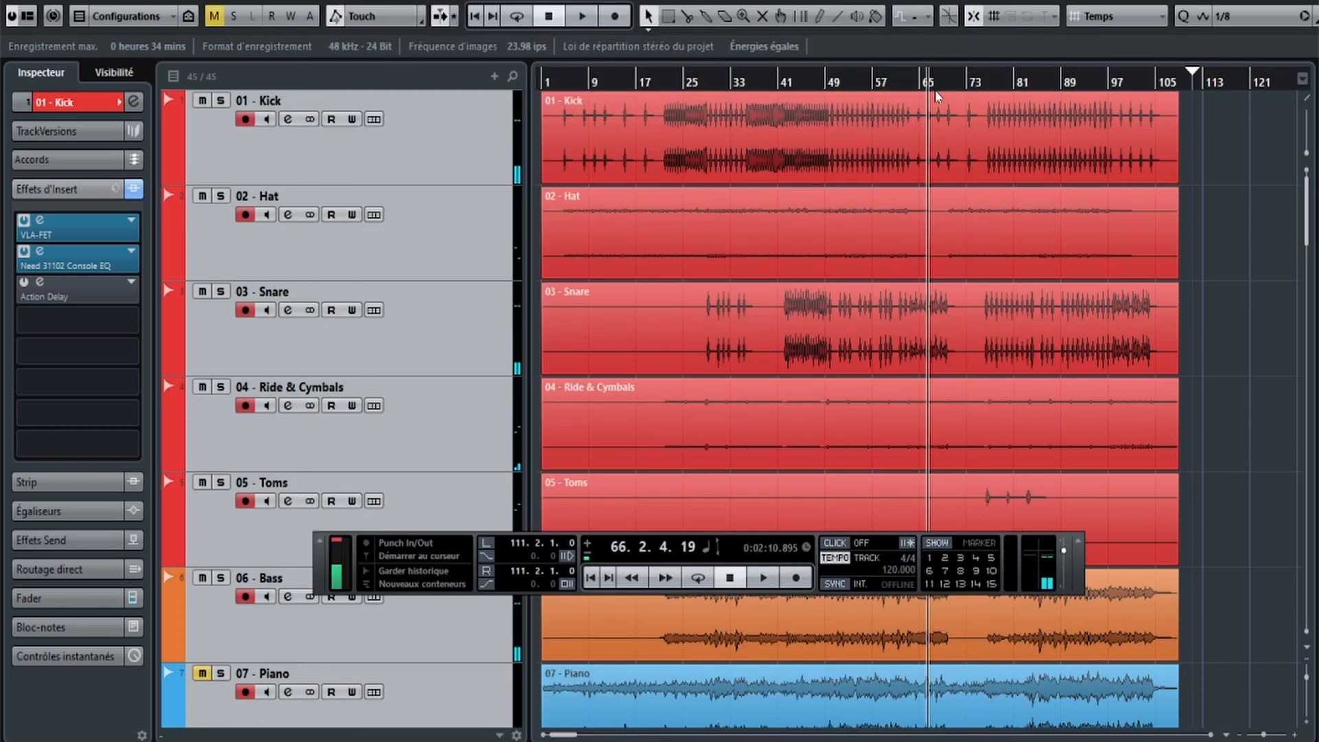
click(791, 81)
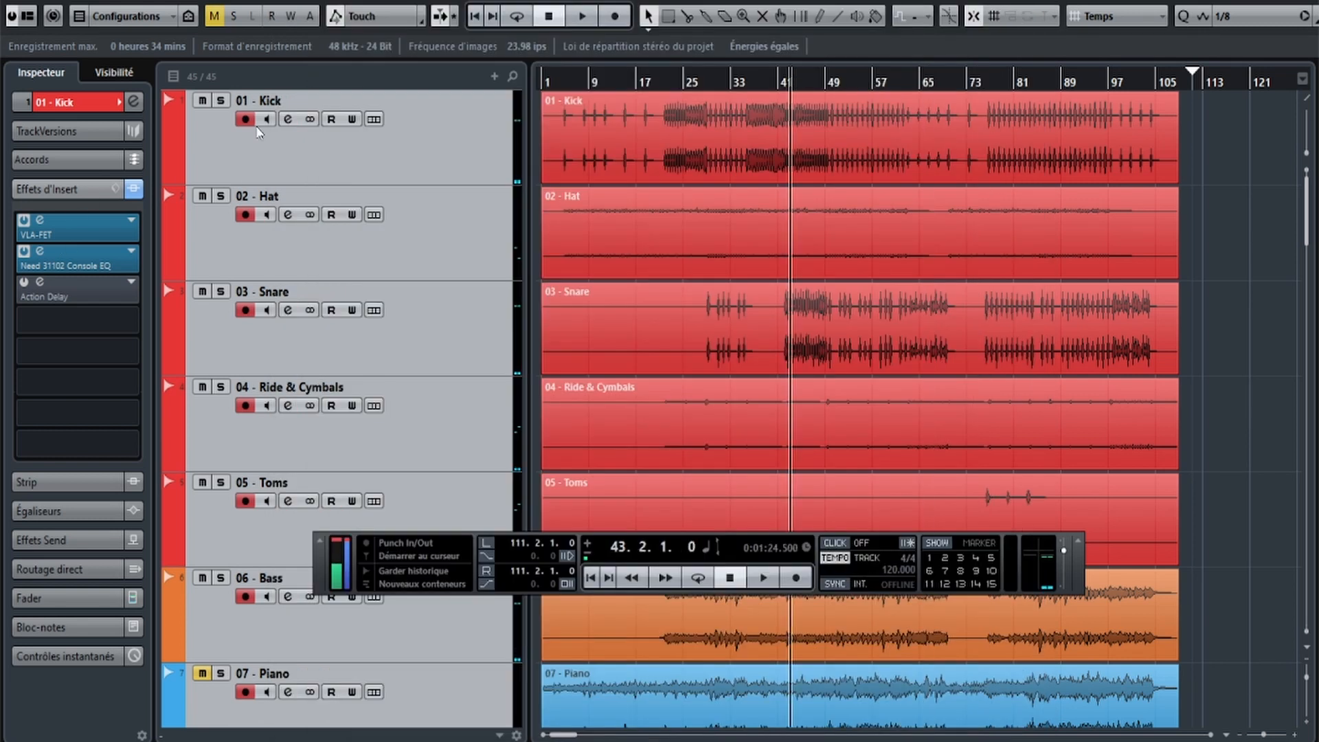
click(444, 5)
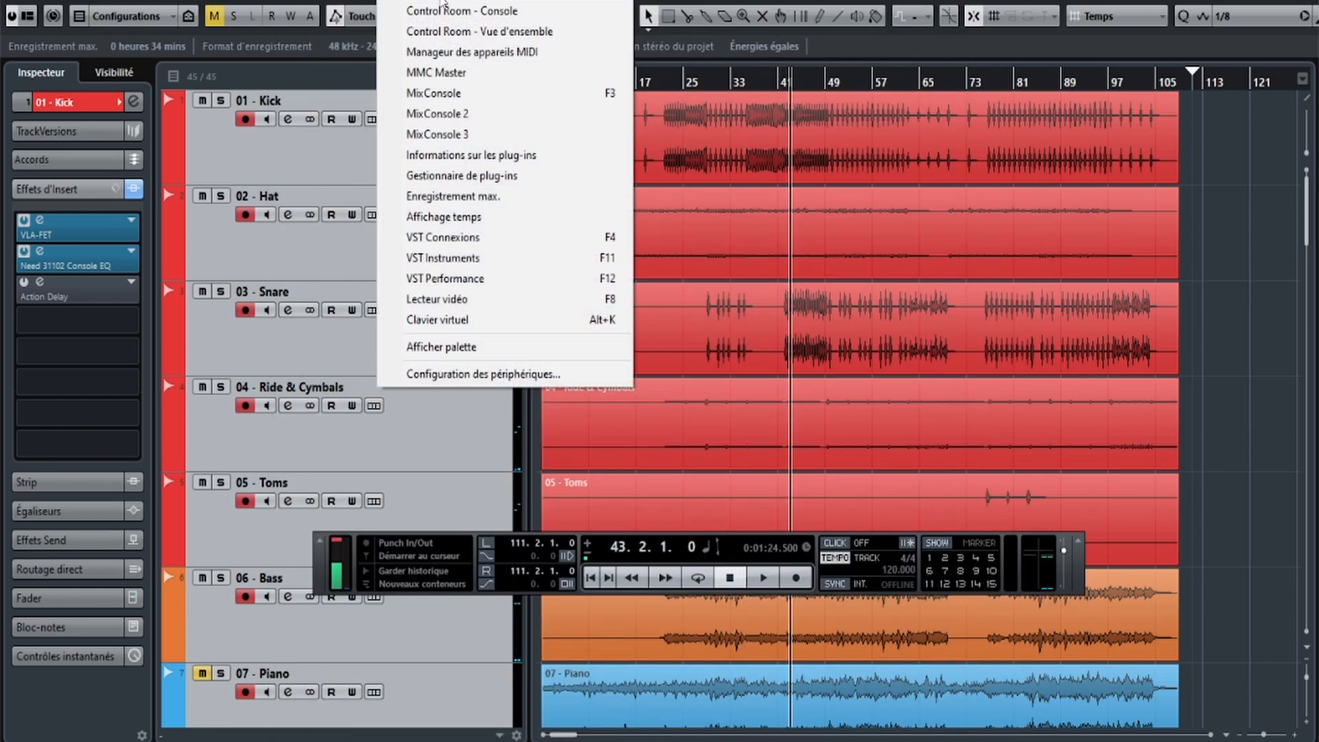
click(457, 146)
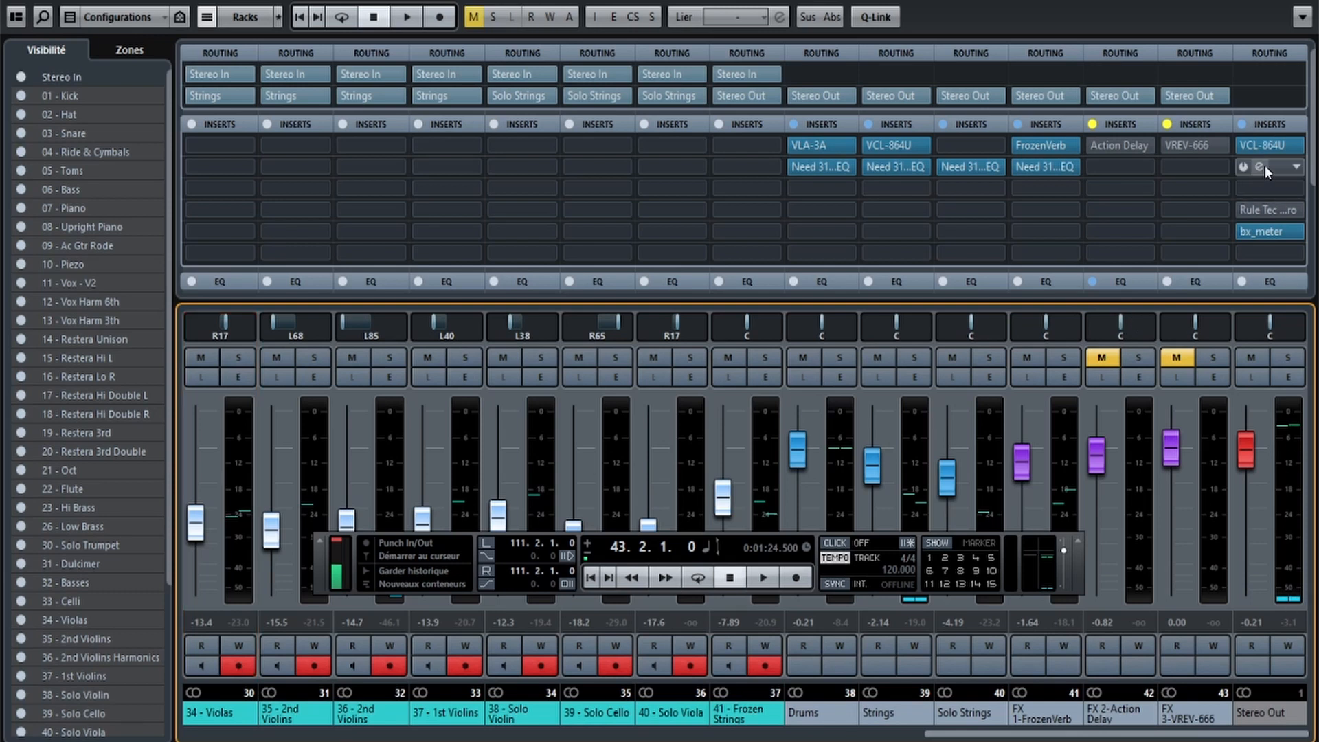
click(1259, 167)
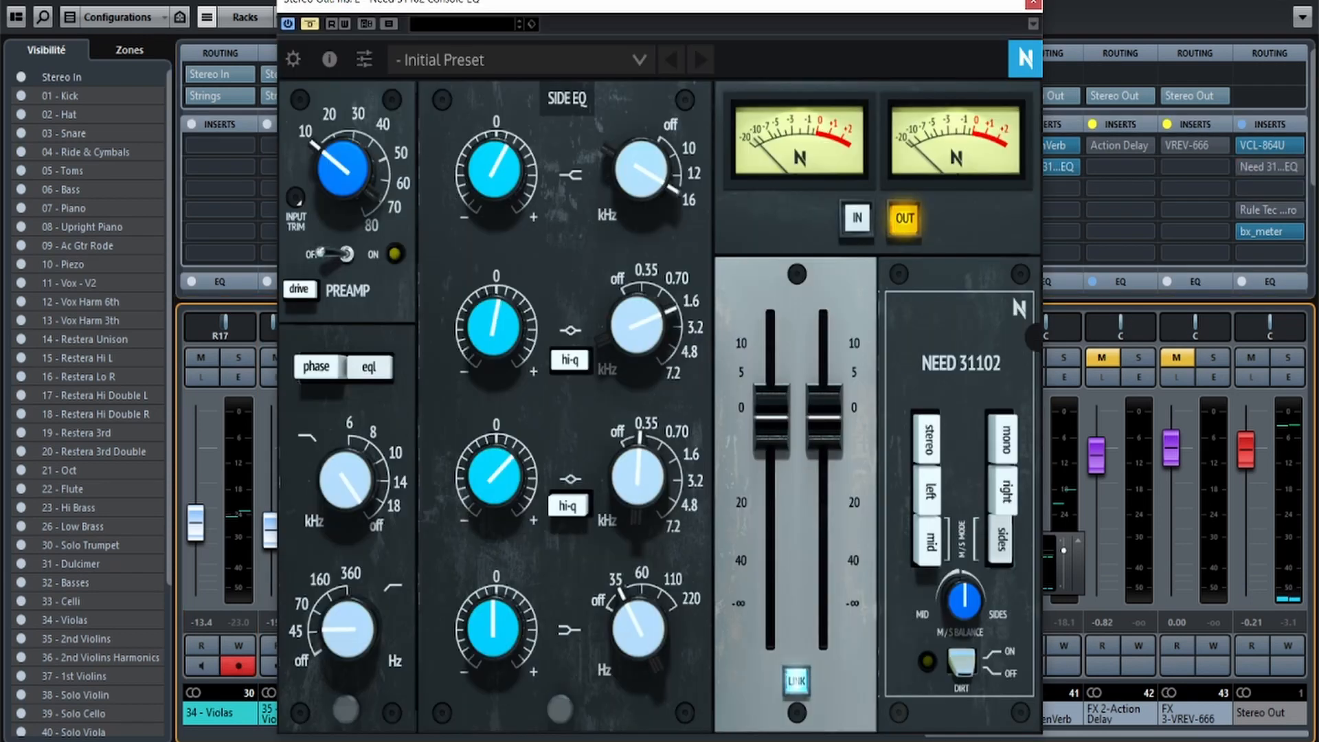
- Play the mix from bar 43 and repeatedly compare it with the Stereo Out EQ active and bypassed
click(310, 24)
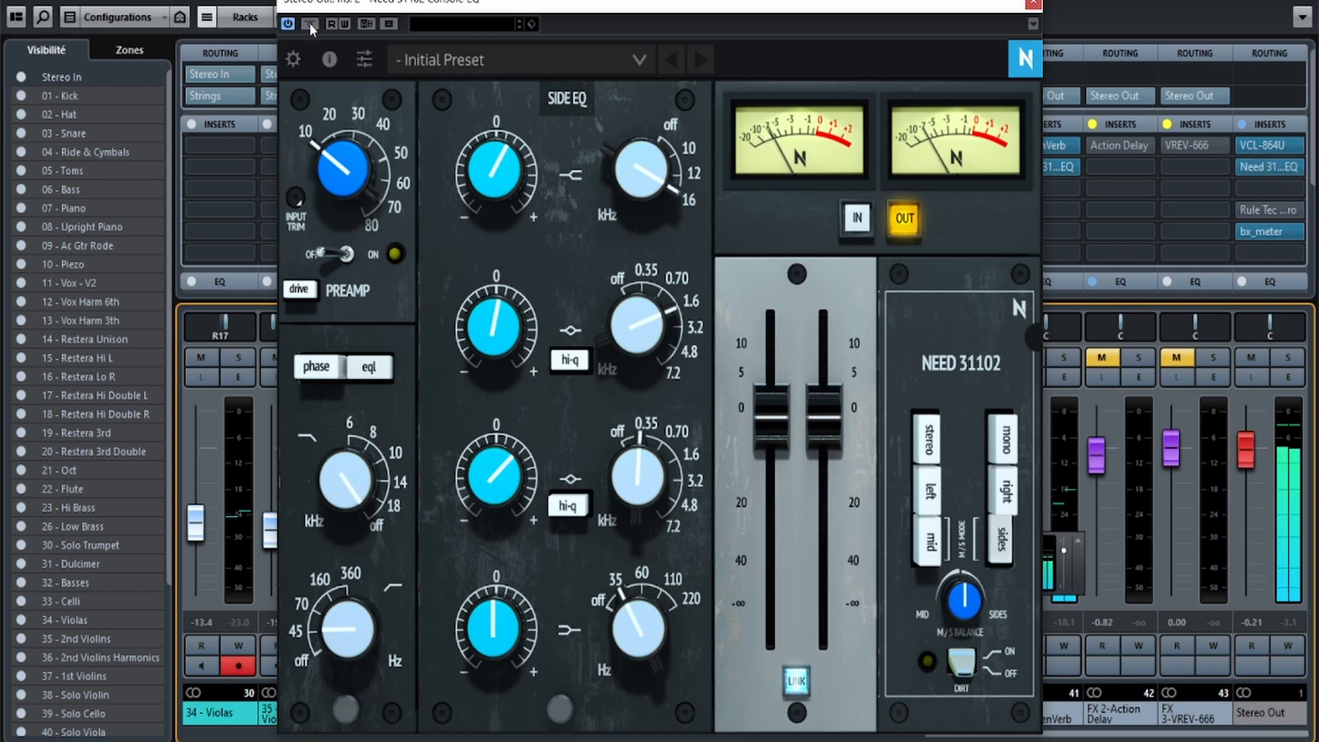
click(310, 25)
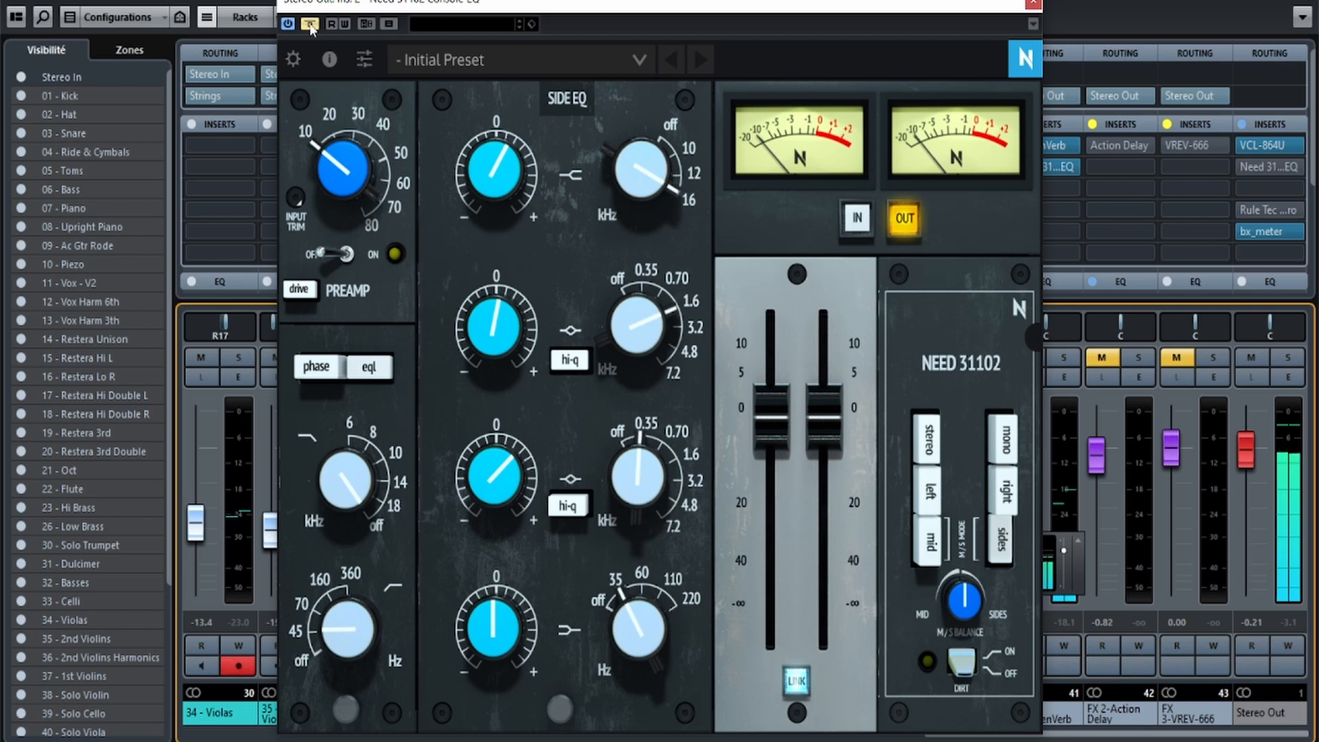
click(310, 24)
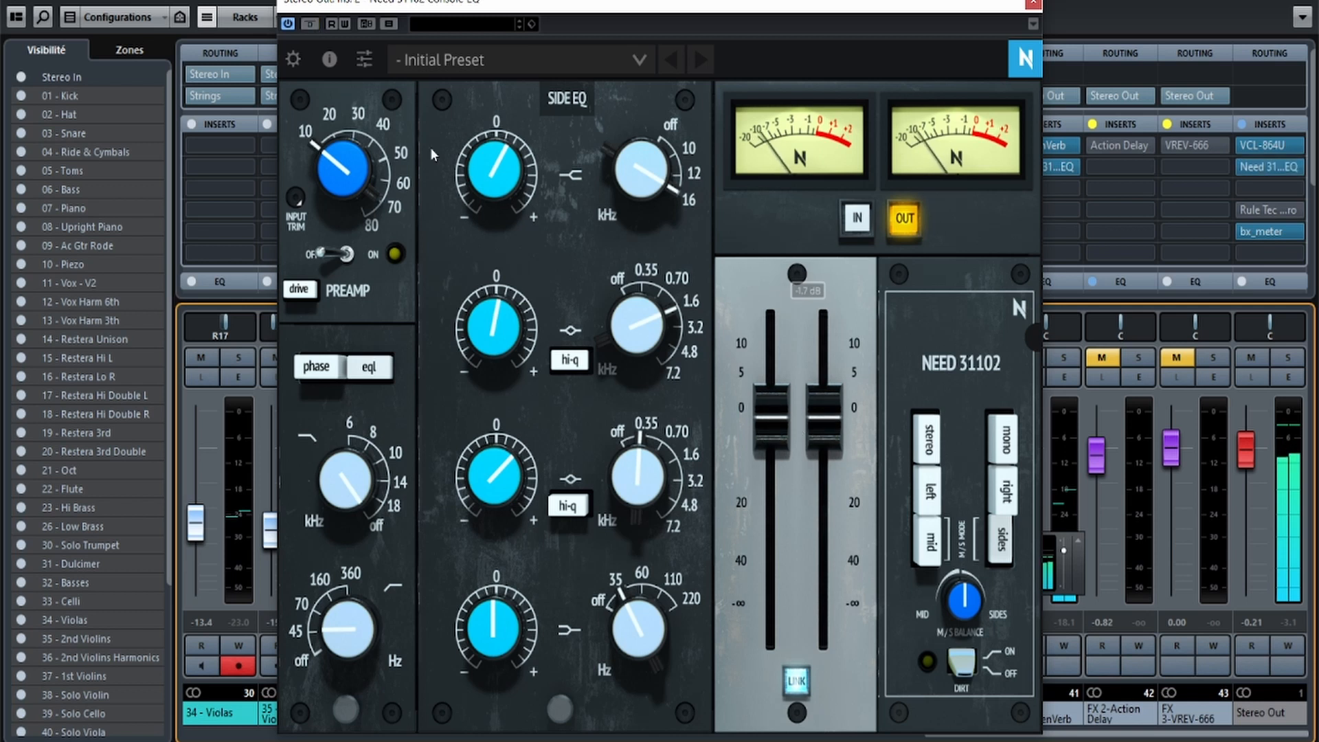
click(309, 25)
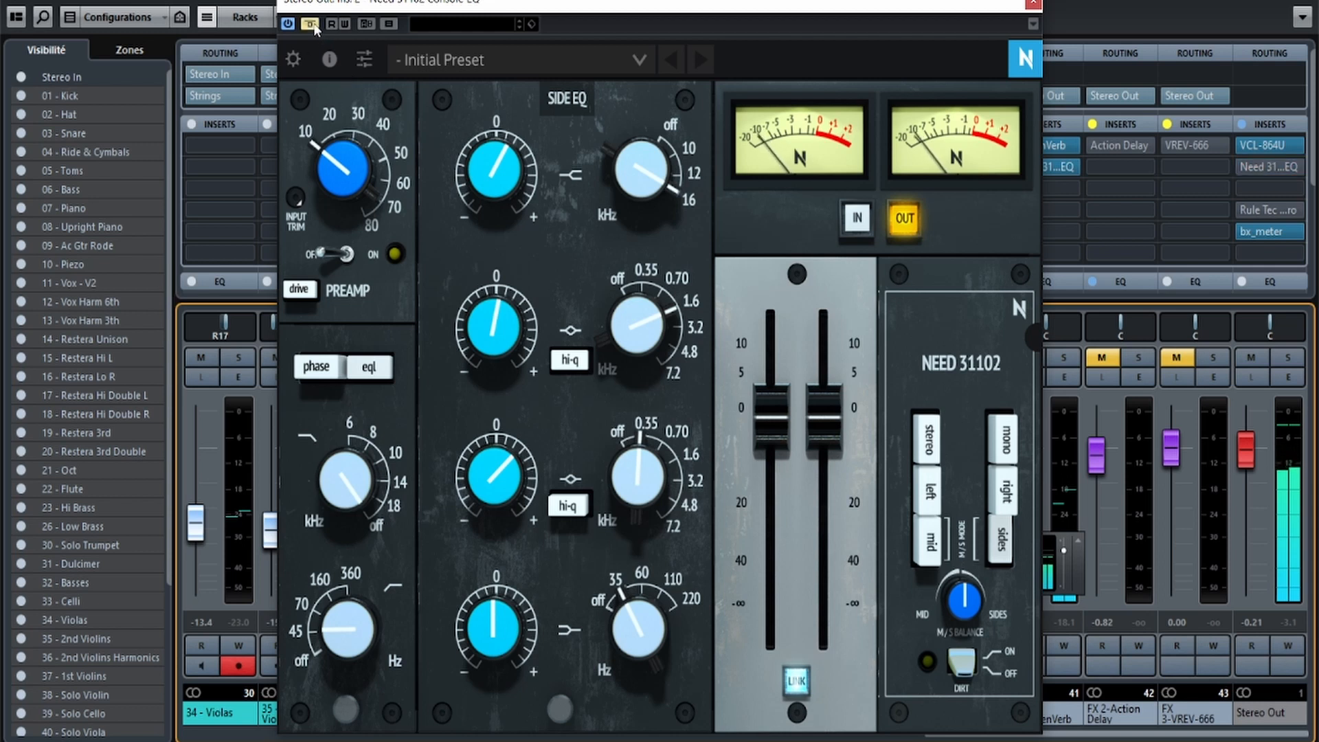
click(311, 25)
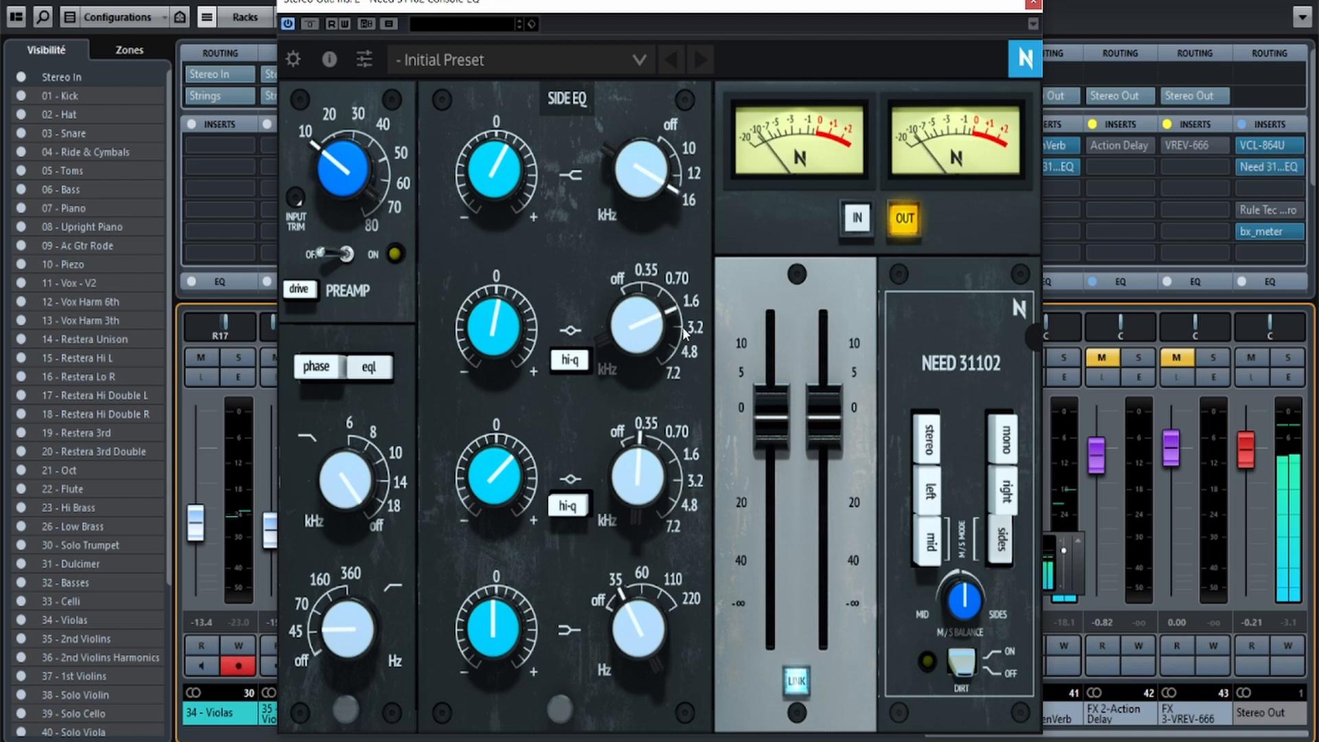
click(314, 24)
click(311, 25)
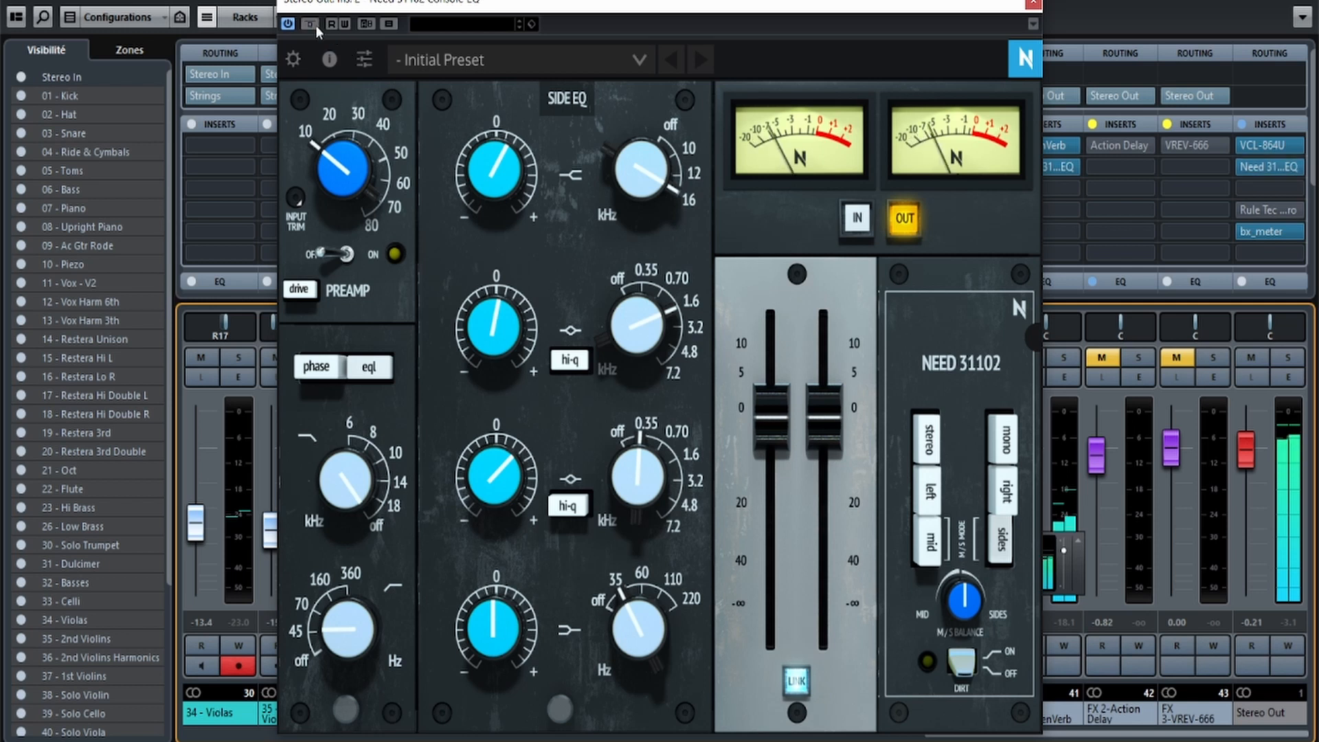
click(316, 25)
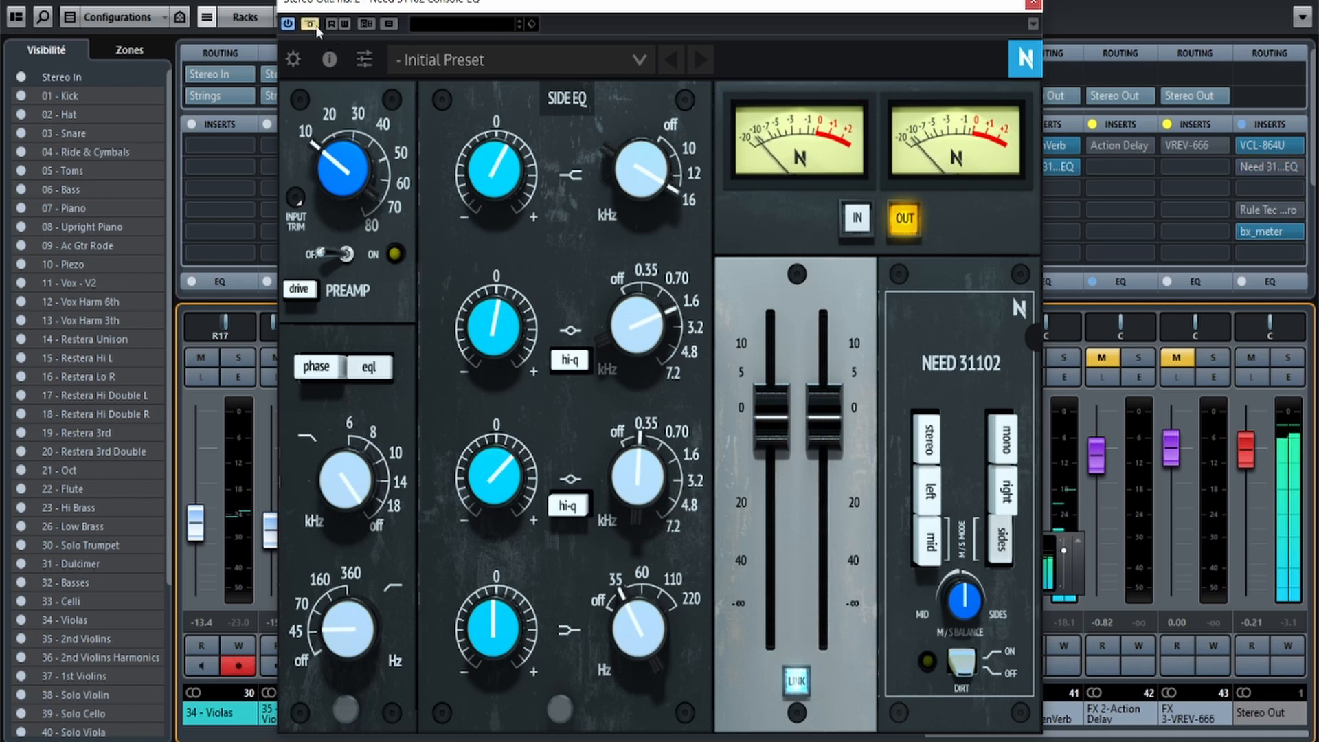
click(316, 25)
mouse_move(479, 478)
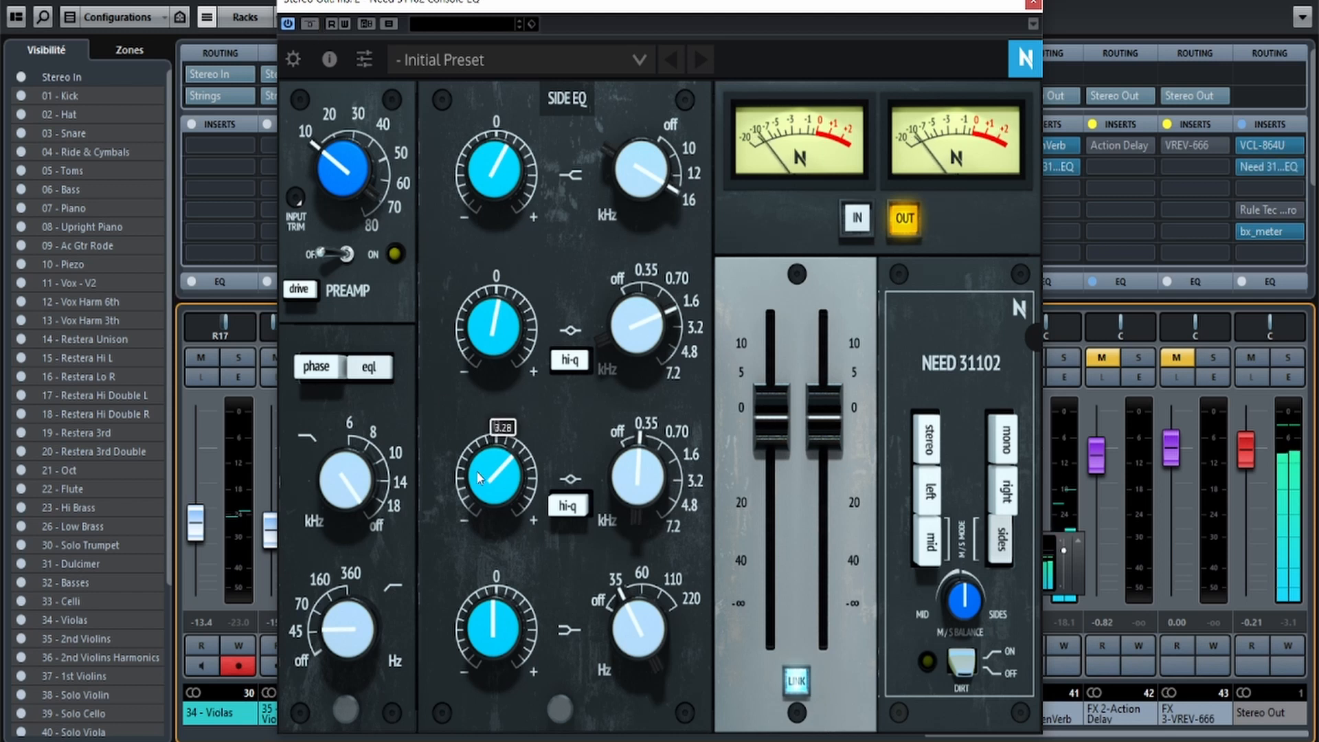
click(311, 25)
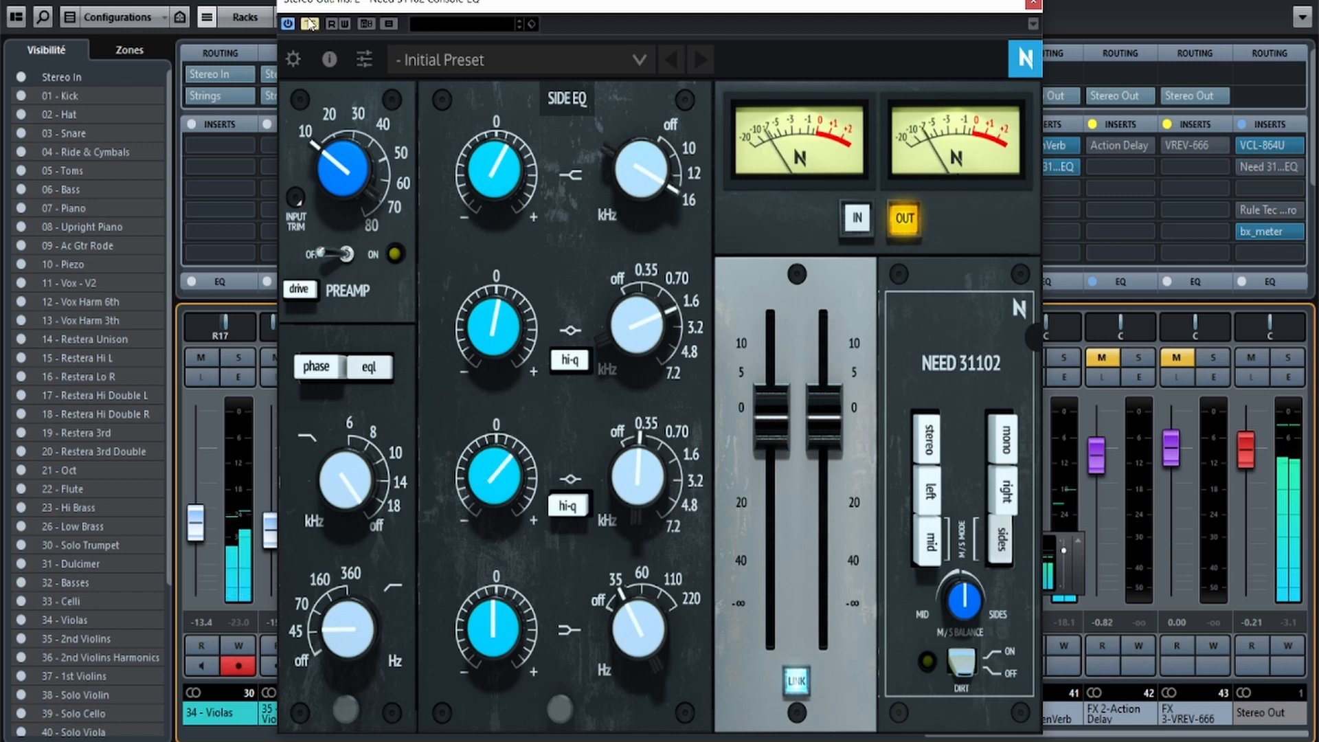
click(311, 24)
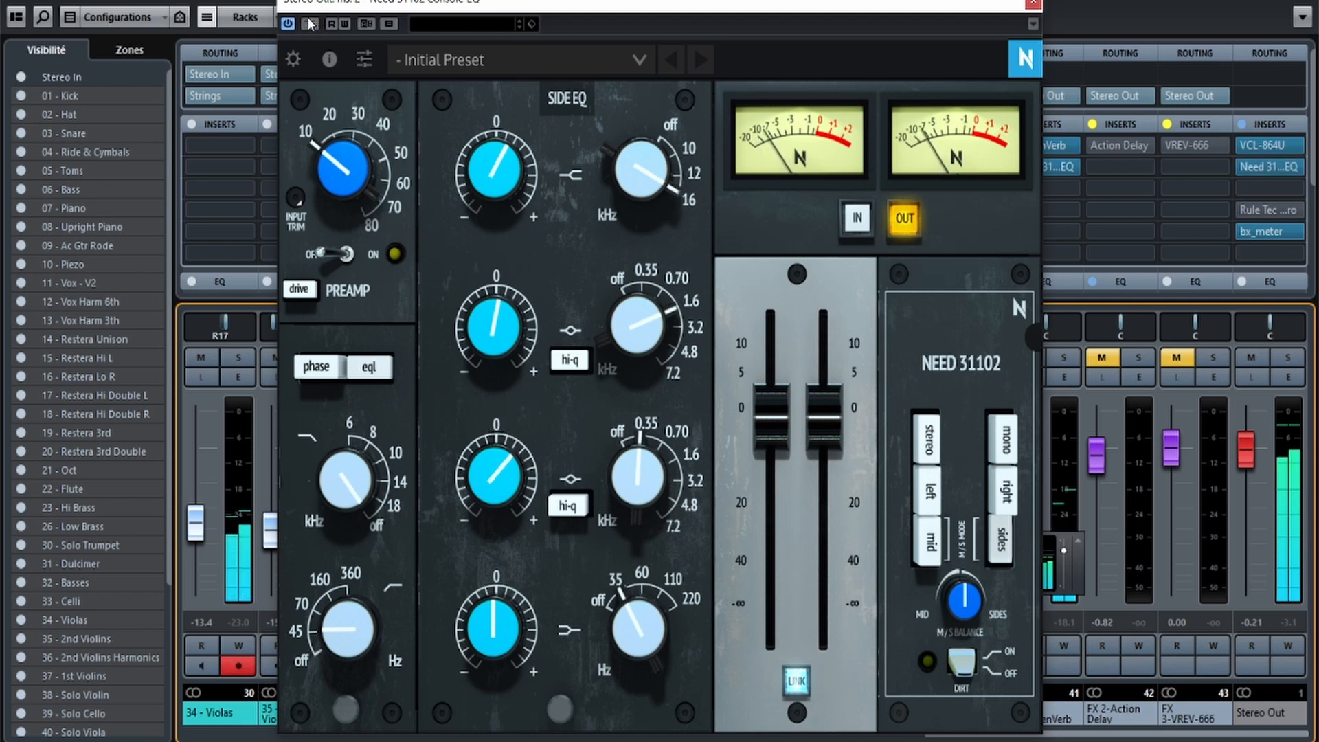
click(311, 24)
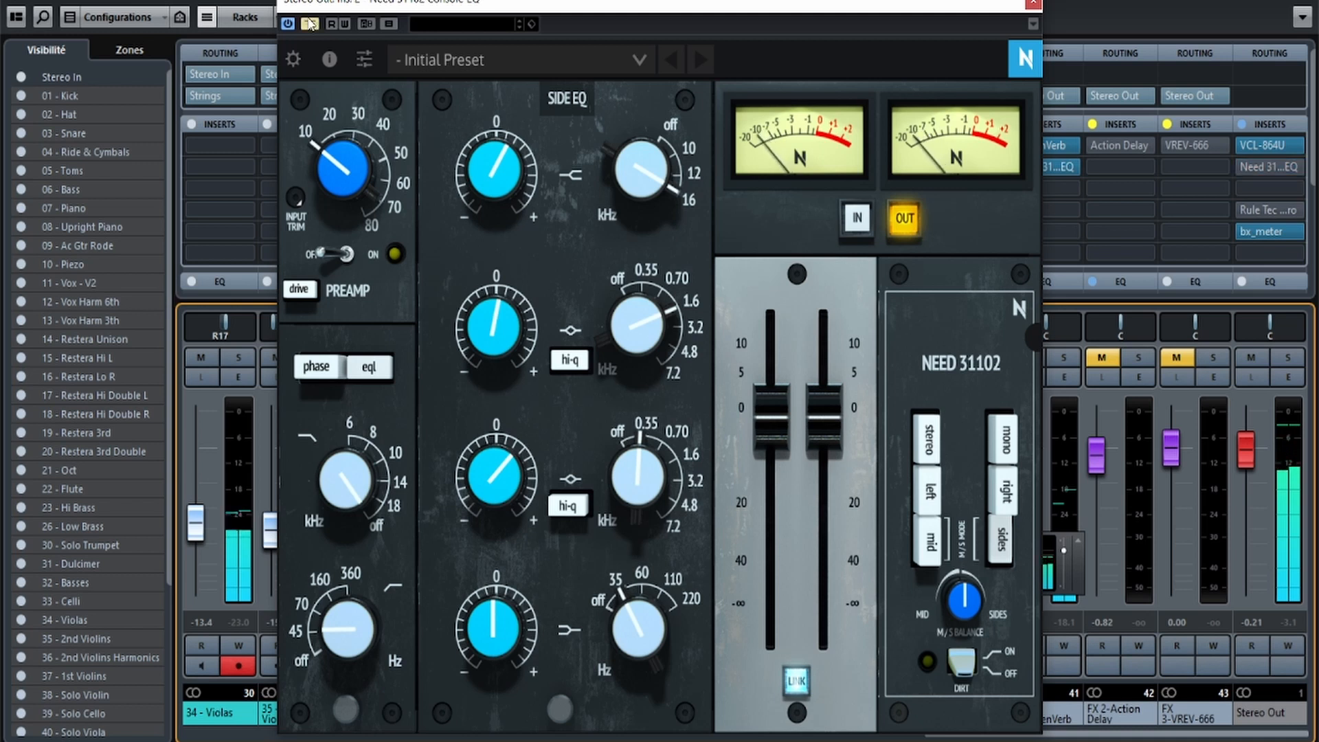
click(310, 24)
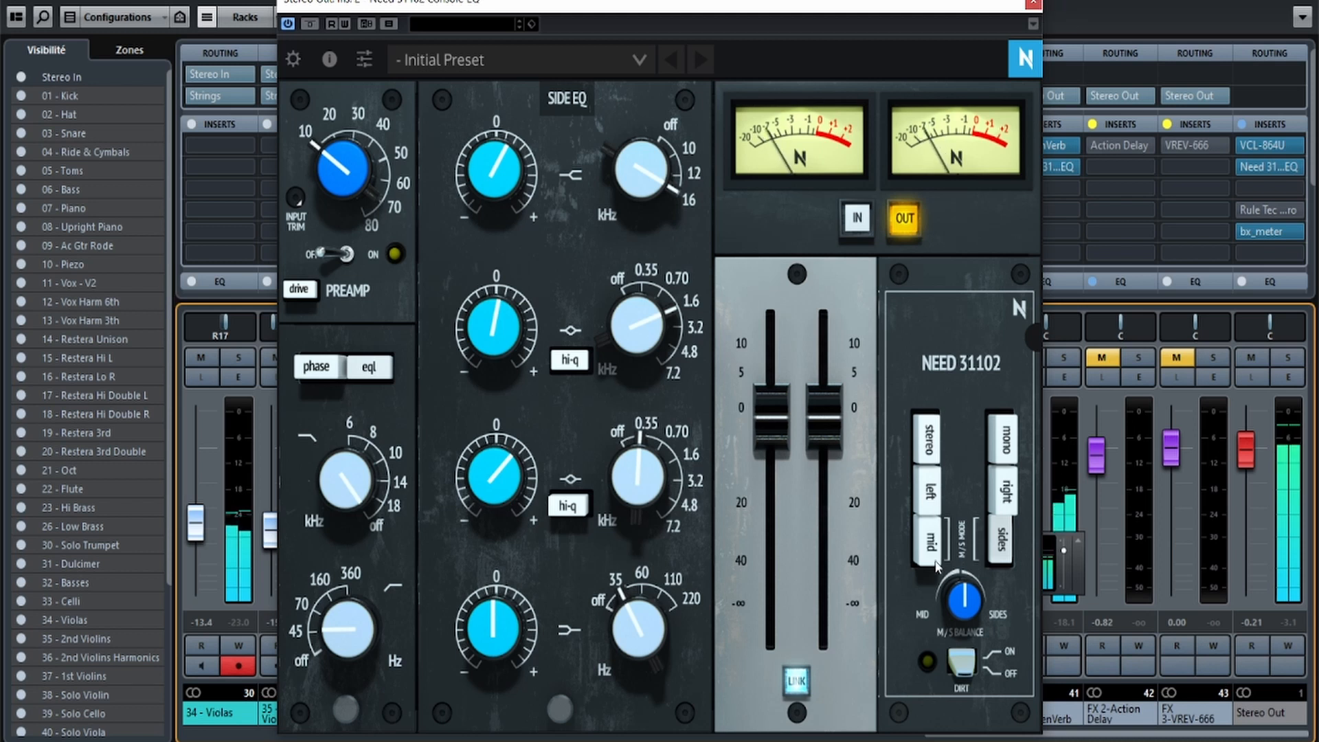
- Show the Mid EQ settings of the Stereo Out plug-in and compare the playing mix with the EQ bypassed and active
click(929, 539)
mouse_move(492, 180)
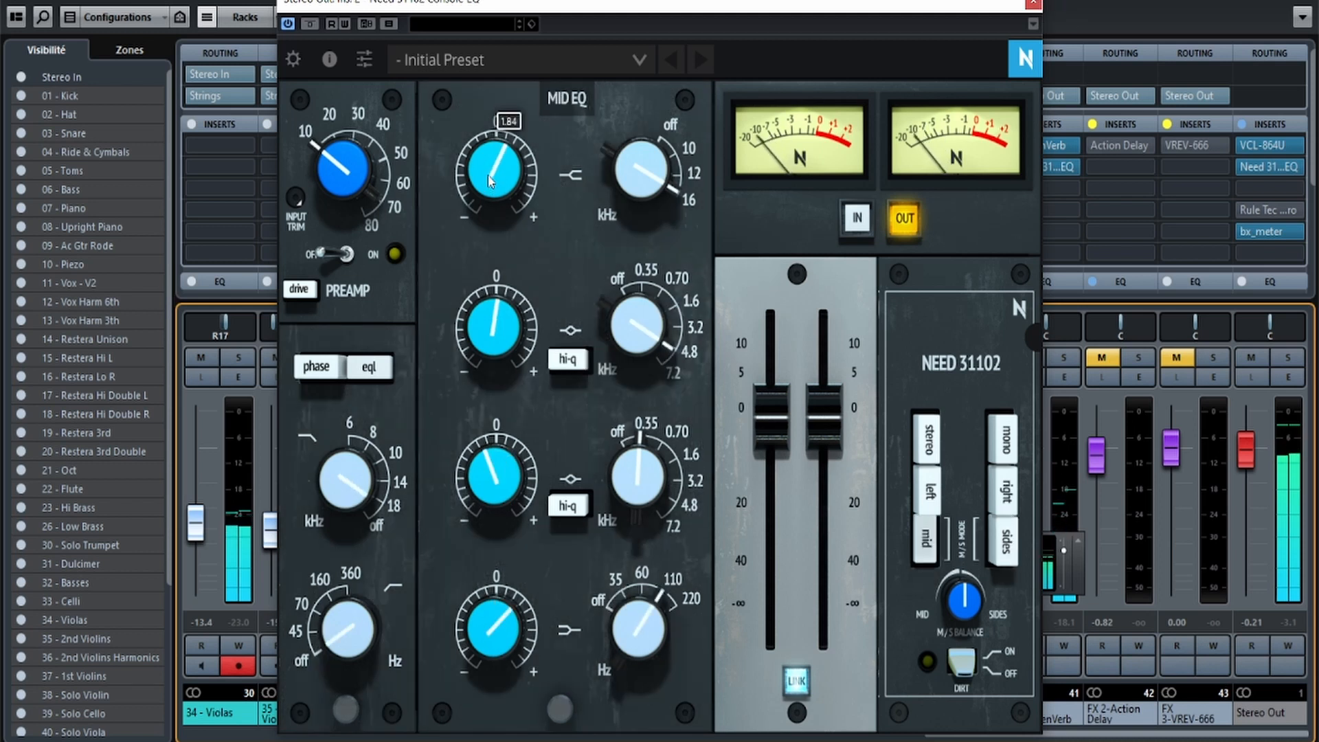
click(310, 24)
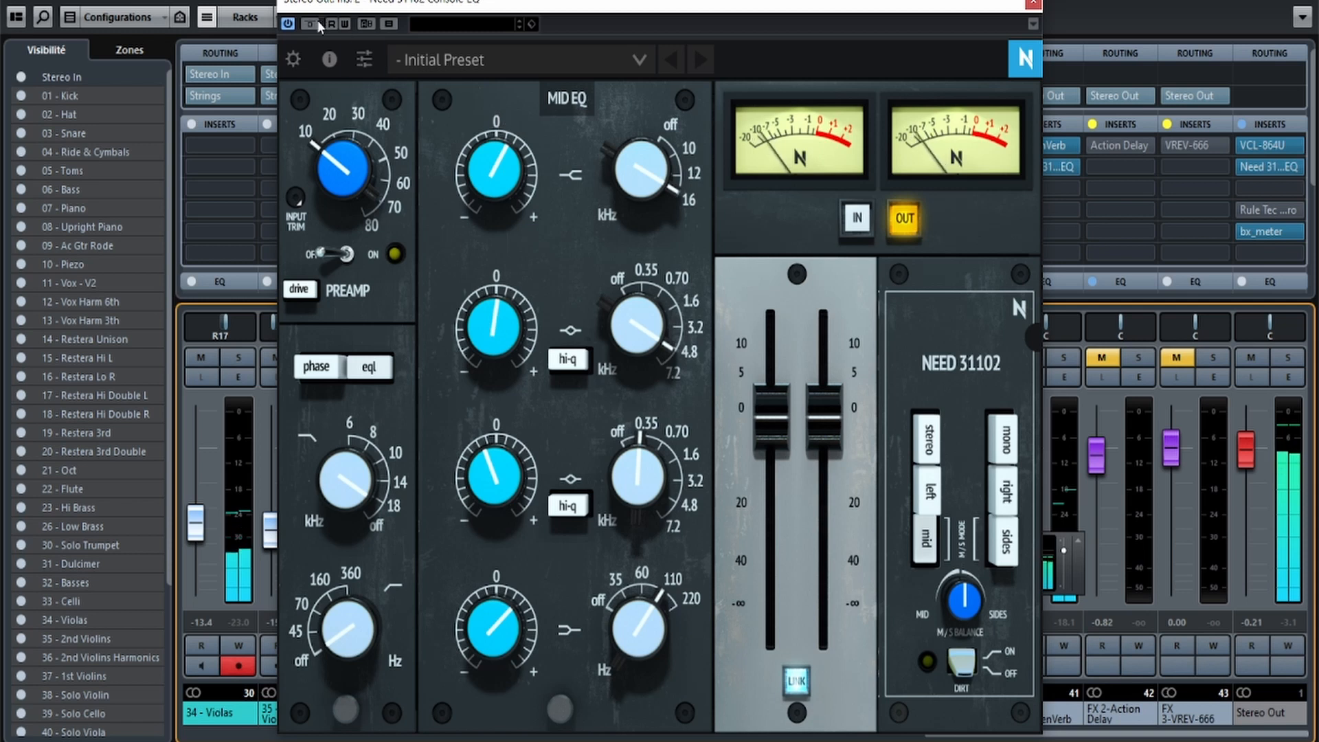
click(310, 24)
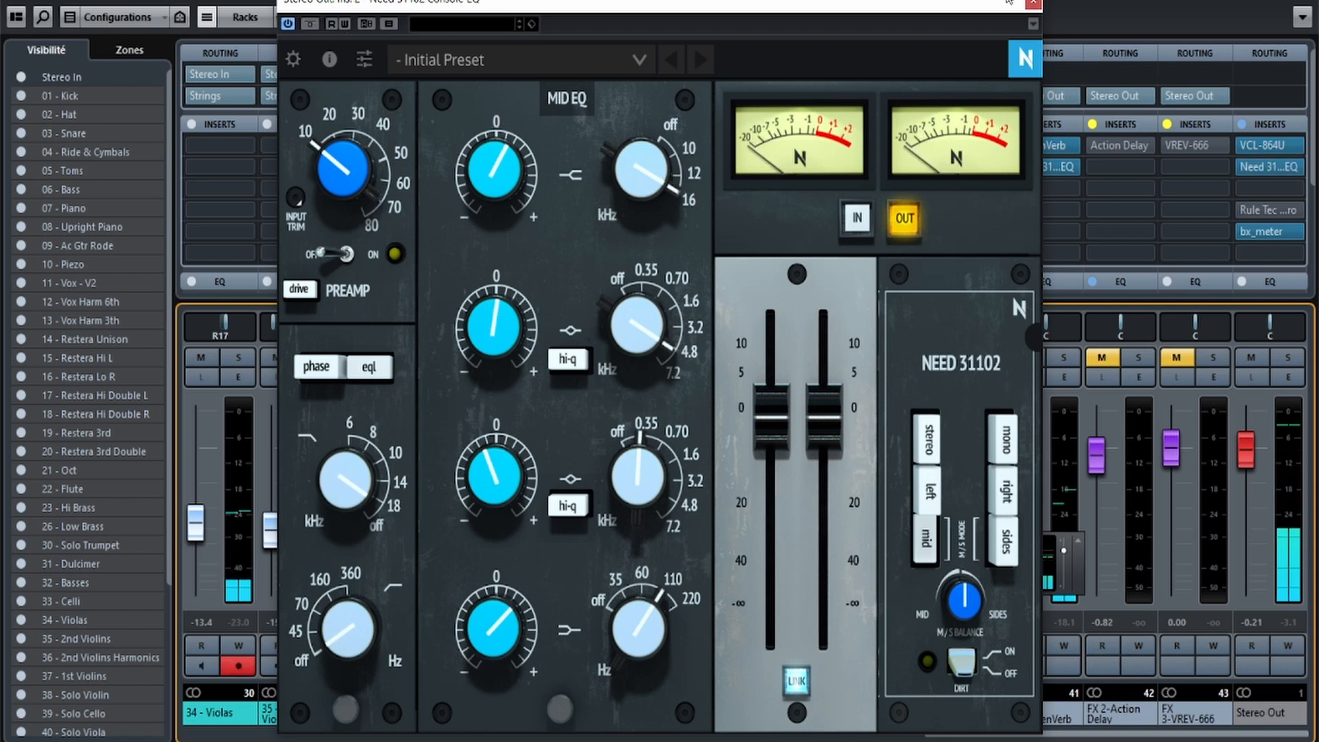
- Close the Stereo Out EQ and the MixConsole, and move the project's playback position to bar 30
click(1032, 4)
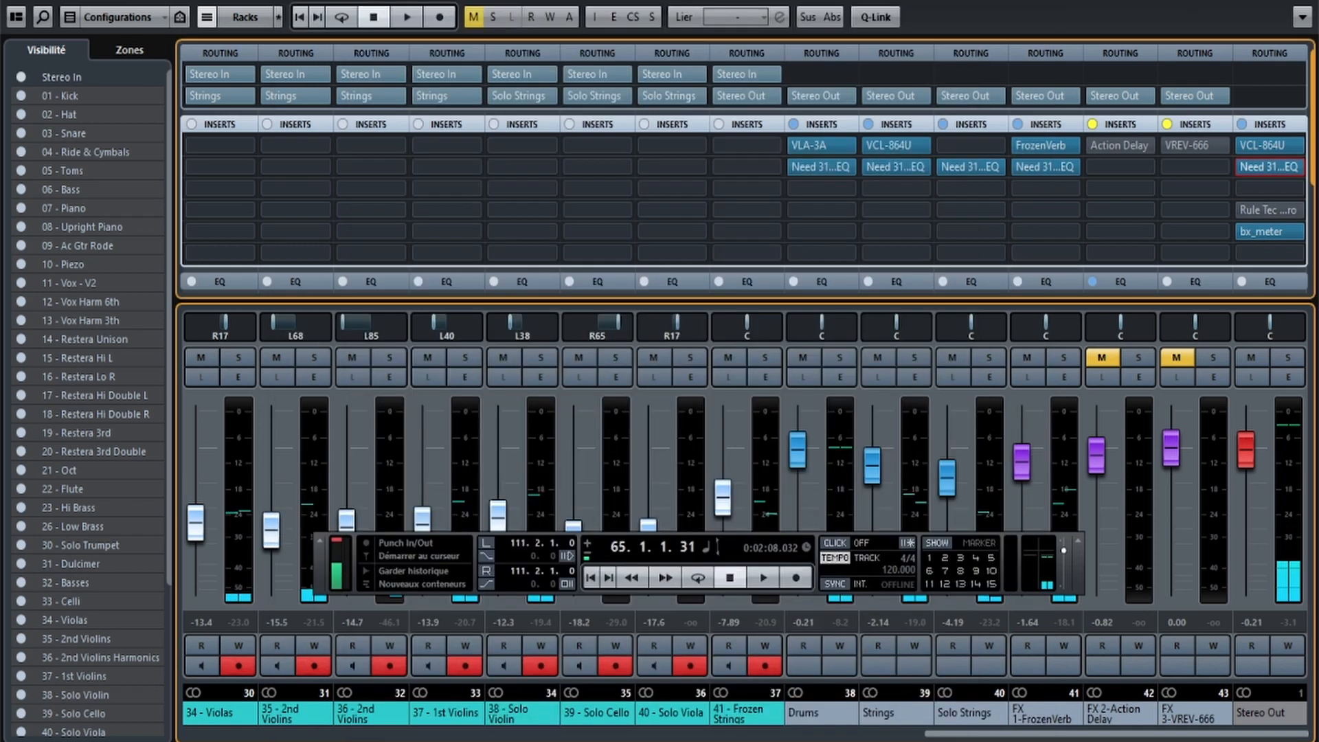
click(1299, 3)
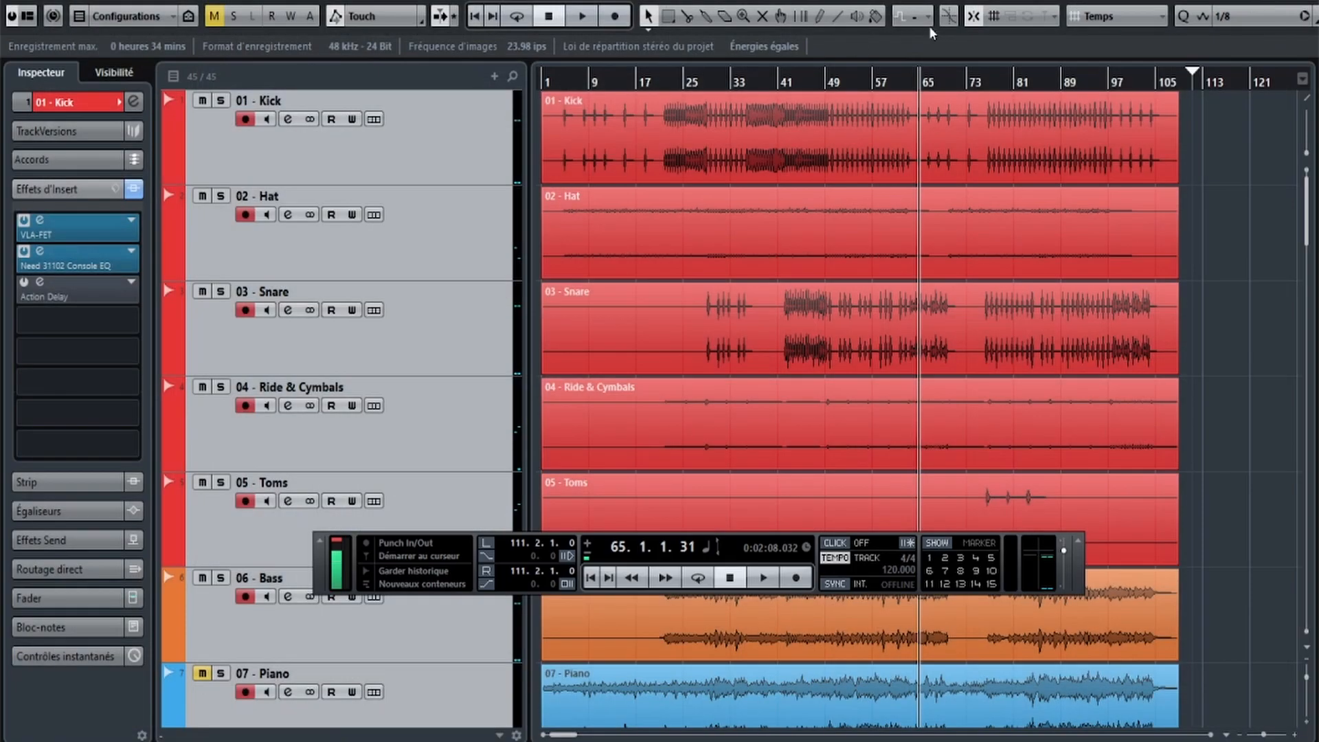
click(718, 86)
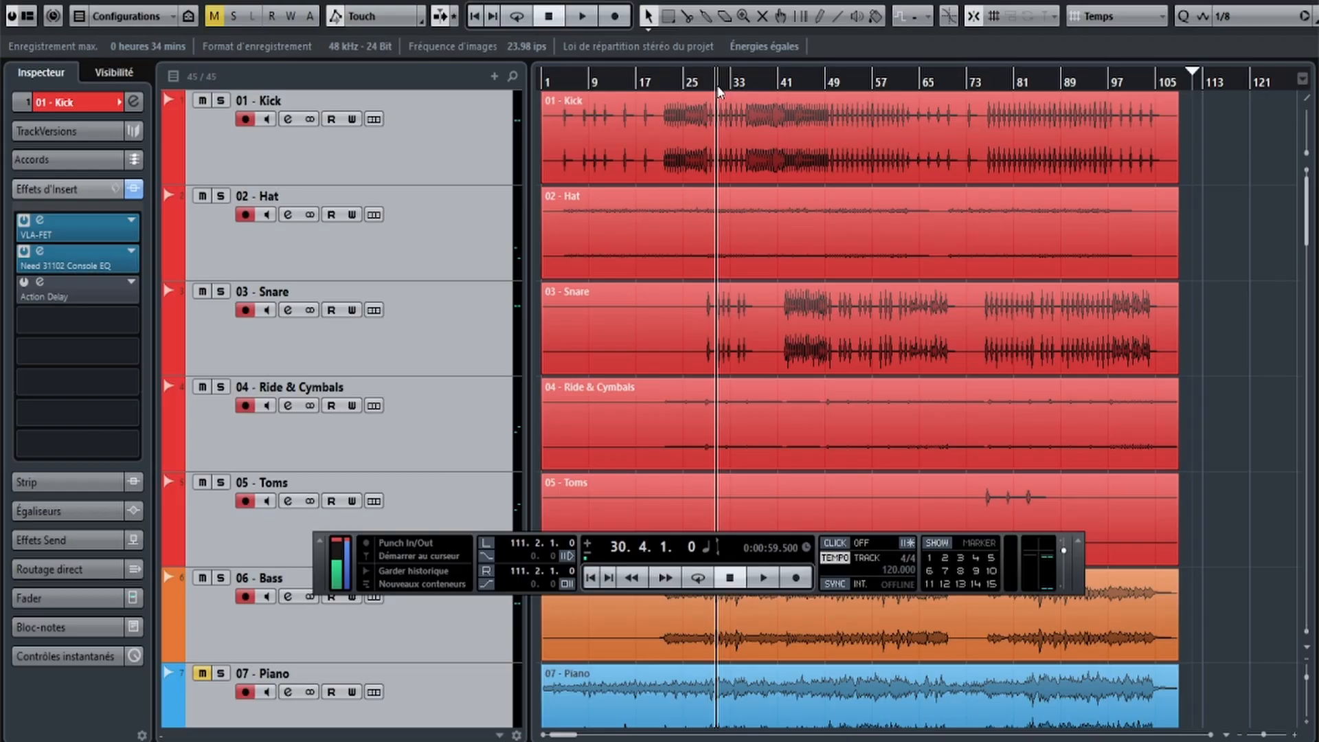